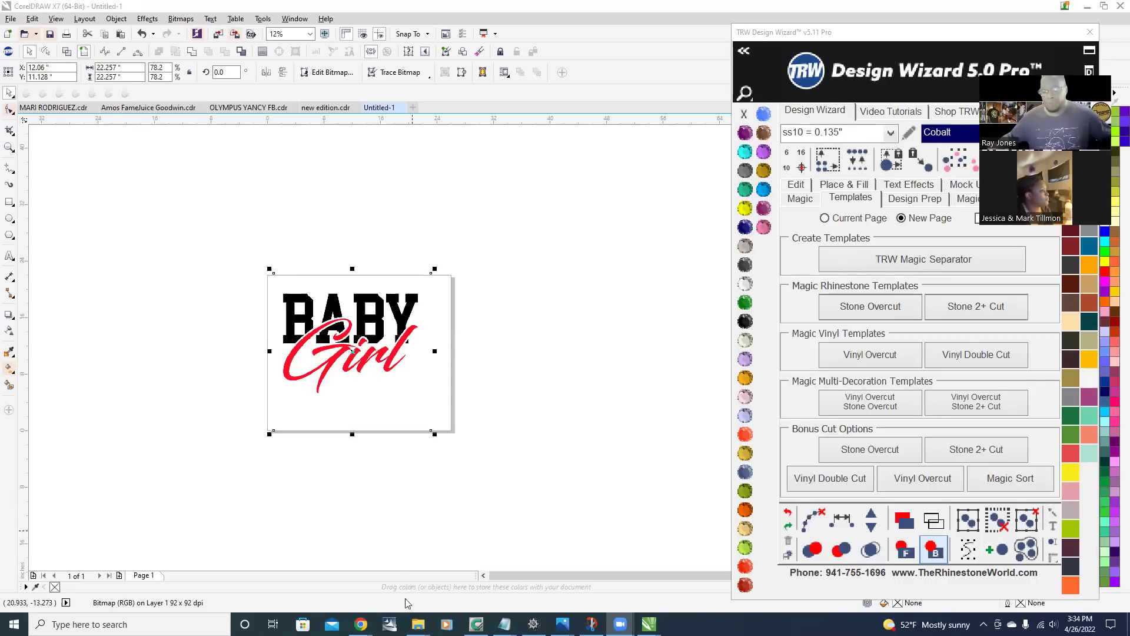
- Switch to Chrome, find and reopen the Baby Girl source artwork in the Facebook chat, and return to CorelDRAW
mouse_move(361, 624)
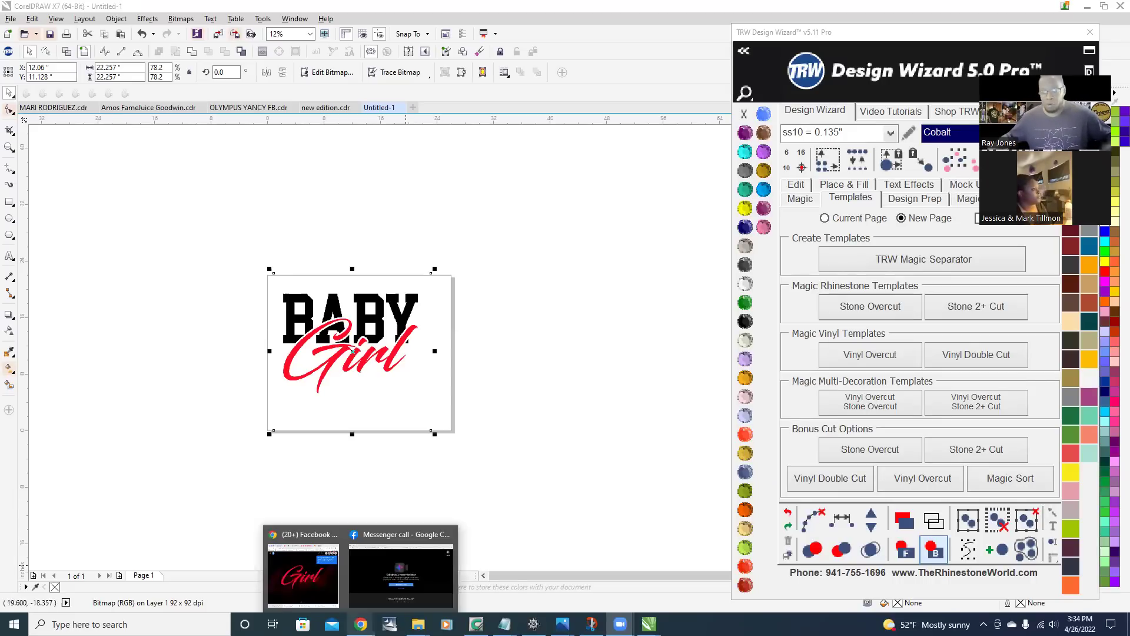
click(321, 550)
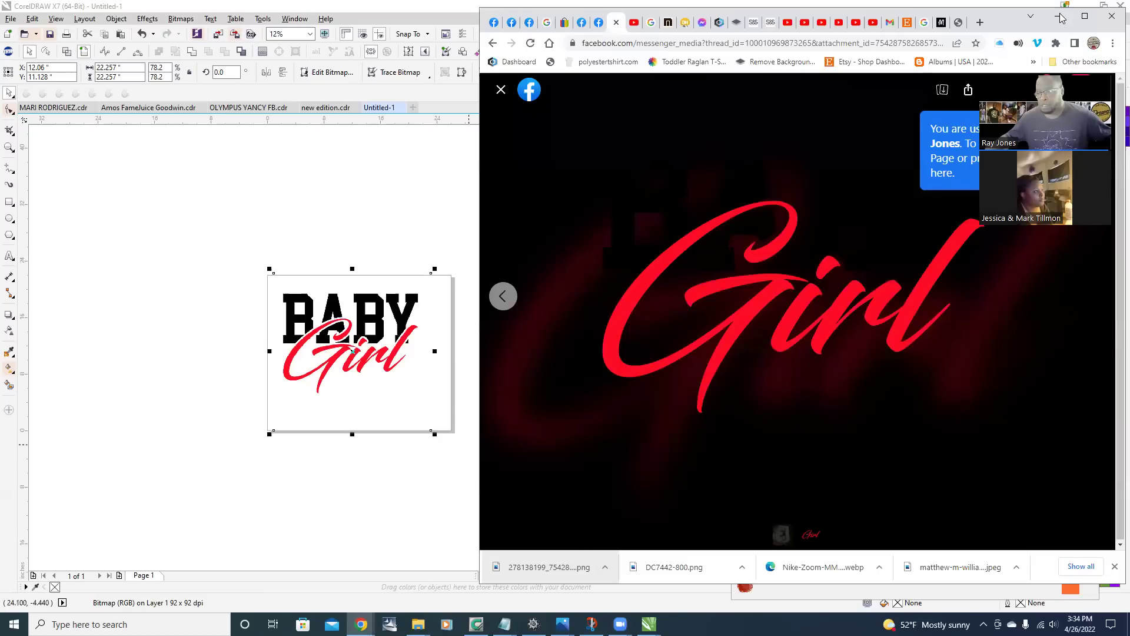
click(1085, 16)
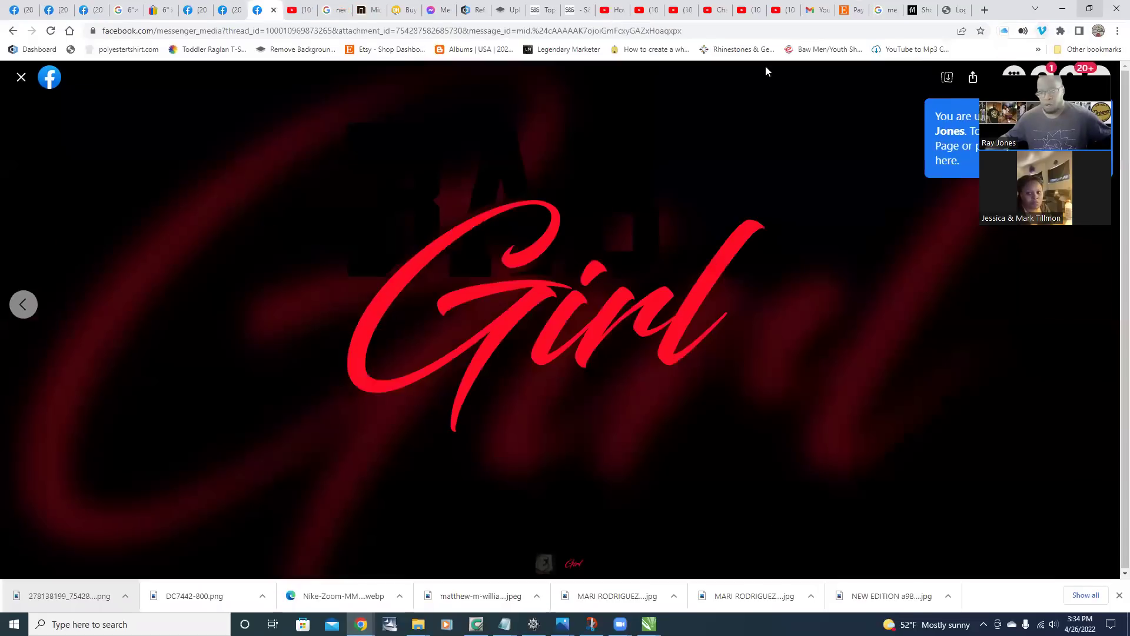
click(20, 78)
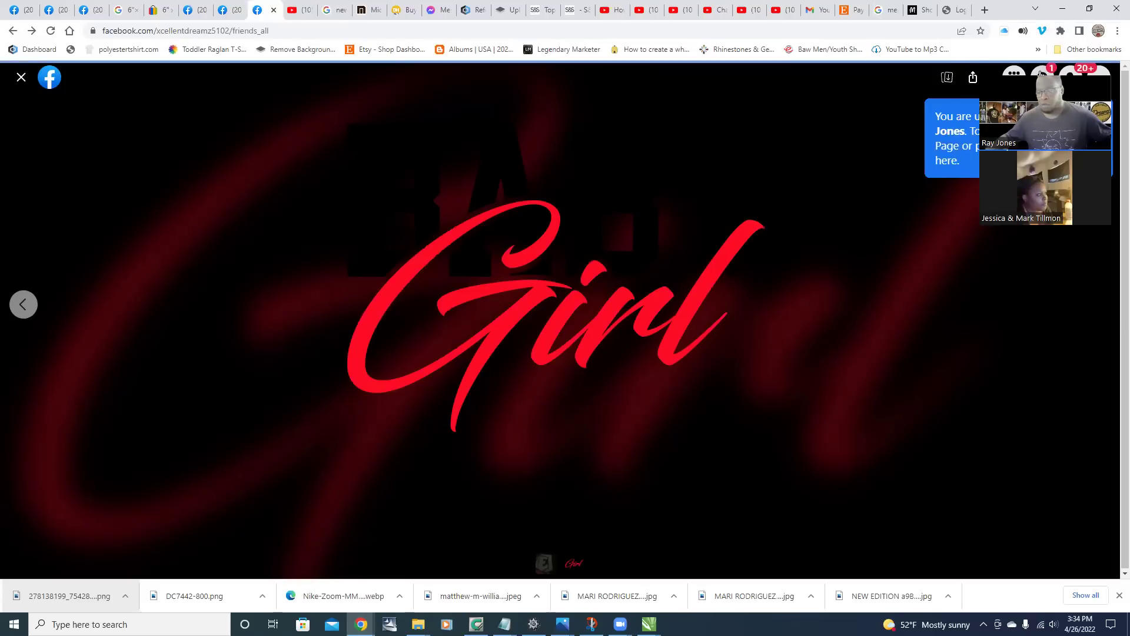
click(26, 78)
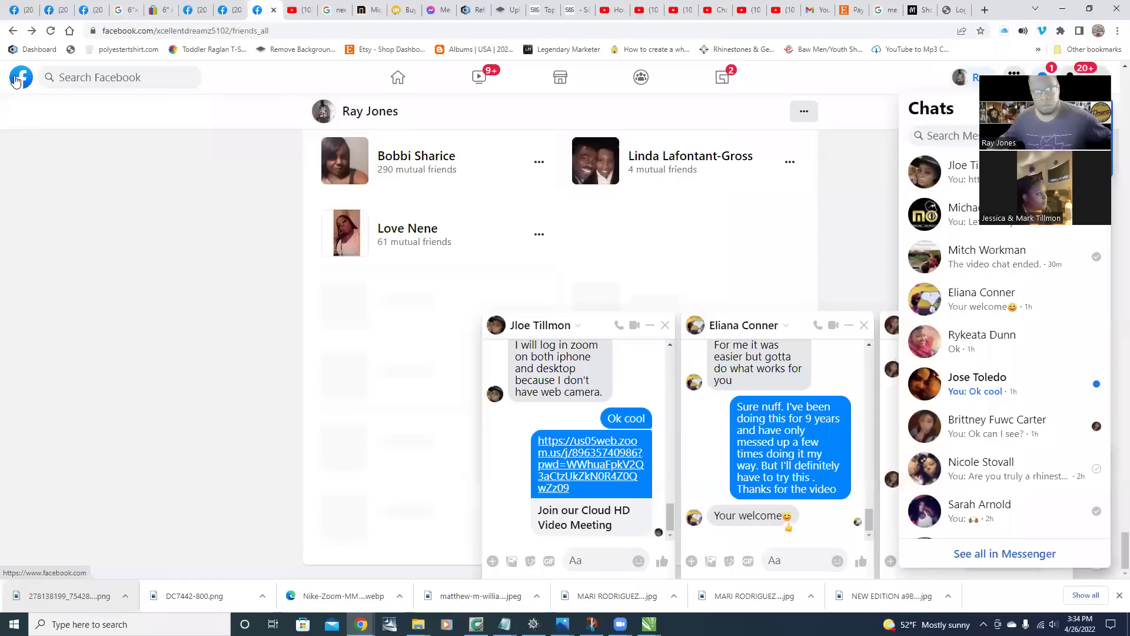
scroll(594, 460, up, 10)
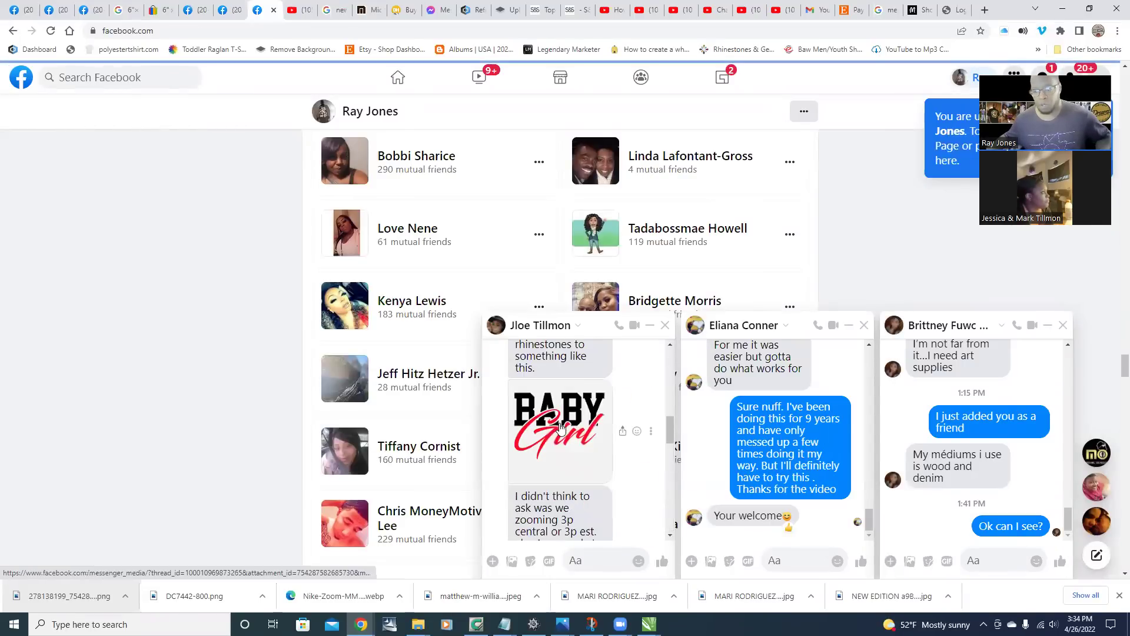
click(560, 428)
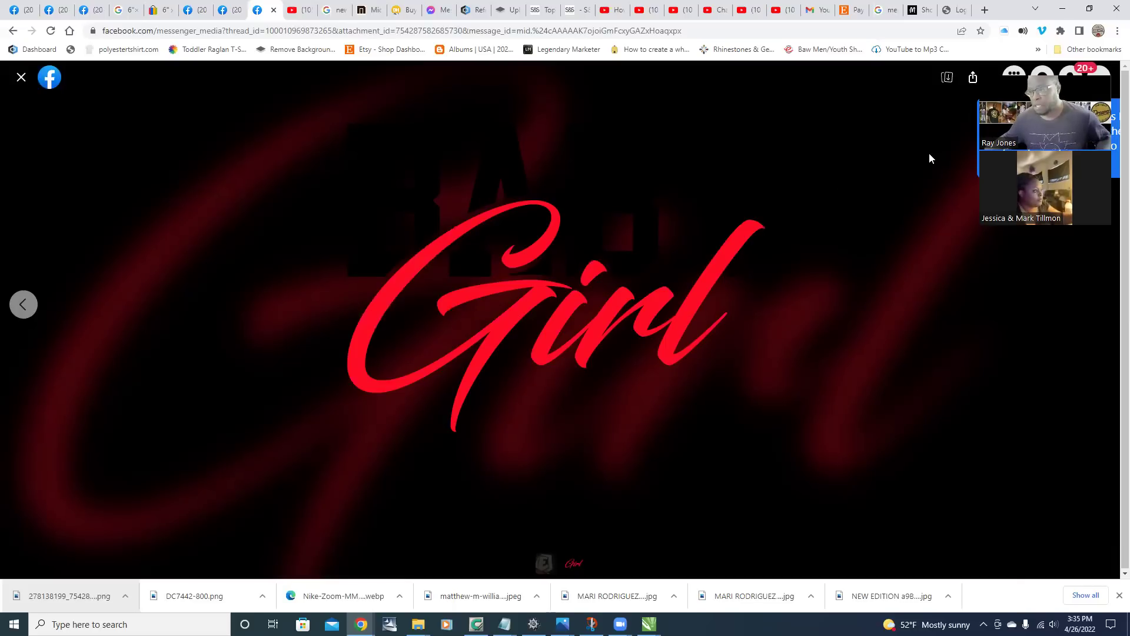
click(1064, 10)
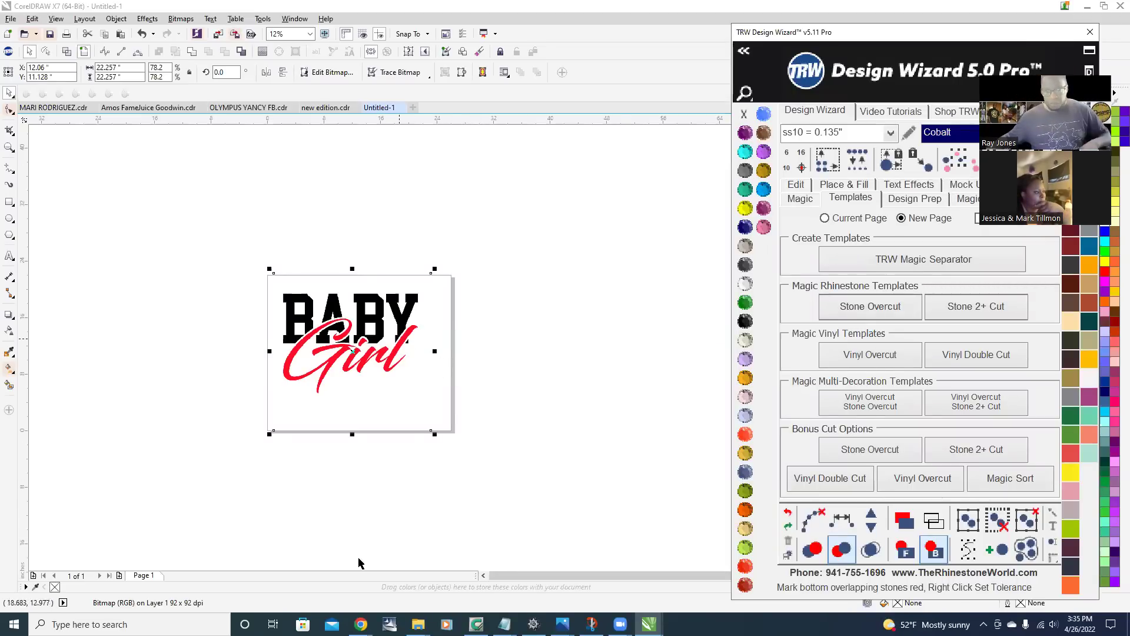
- Move the Baby Girl bitmap slightly right and down on the page, to about X 13.268 and Y 9.003 inches
scroll(444, 359, up, 1)
click(506, 264)
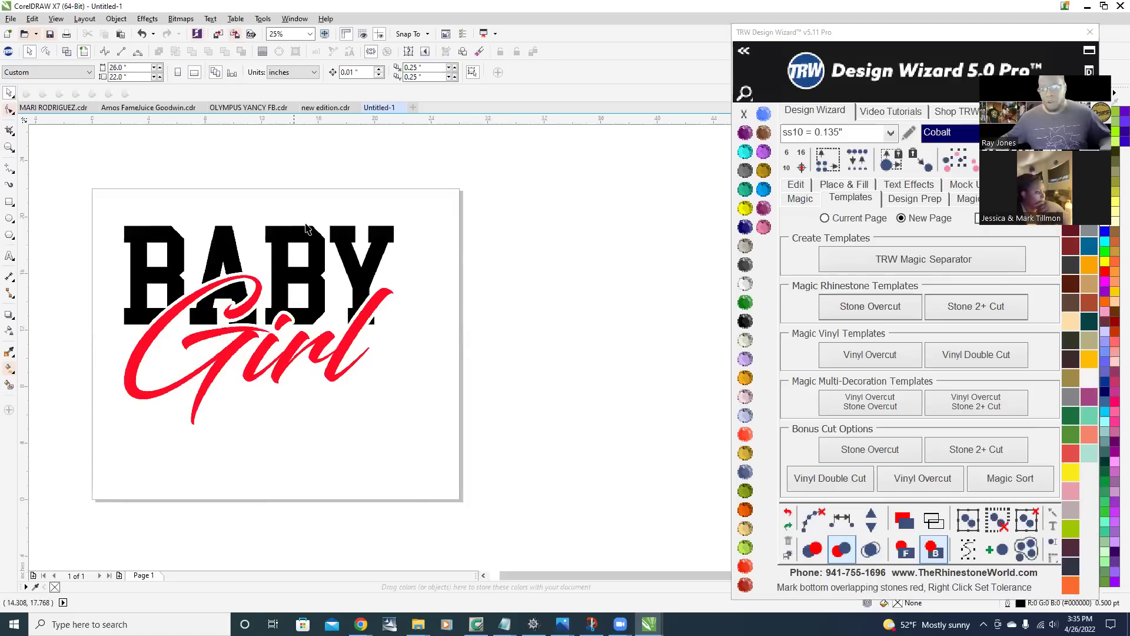
drag(297, 231, 317, 258)
- Examine the Baby Girl bitmap closely, especially where the red script overlaps the black block letters
scroll(318, 259, down, 2)
scroll(377, 318, up, 2)
scroll(384, 332, up, 1)
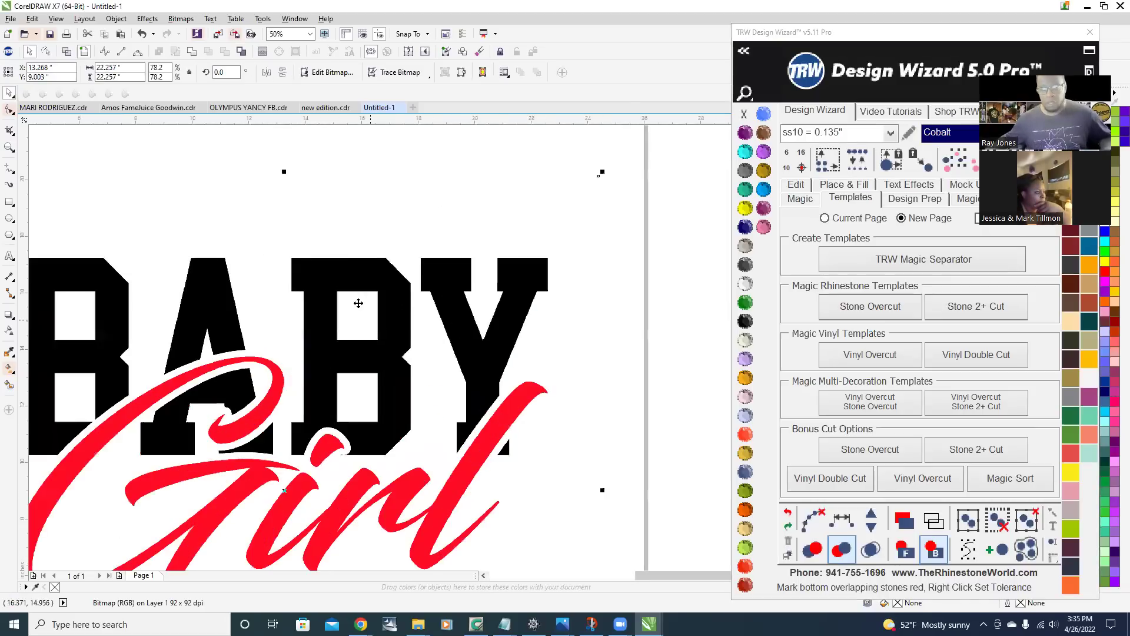
scroll(366, 269, down, 1)
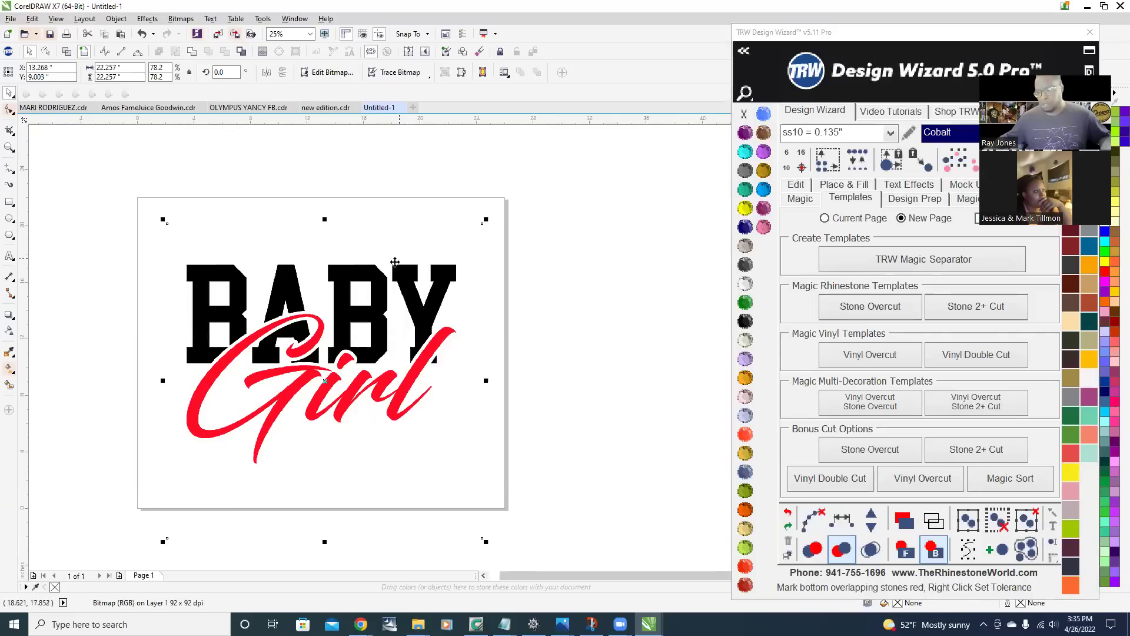
scroll(378, 283, up, 1)
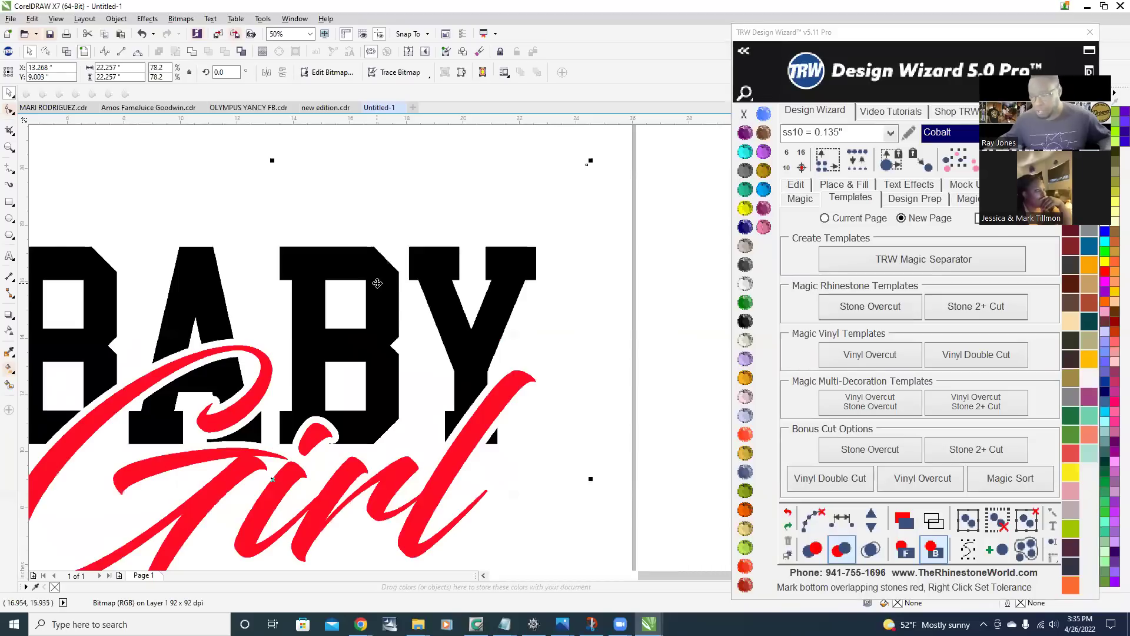
scroll(377, 283, down, 1)
scroll(302, 309, up, 1)
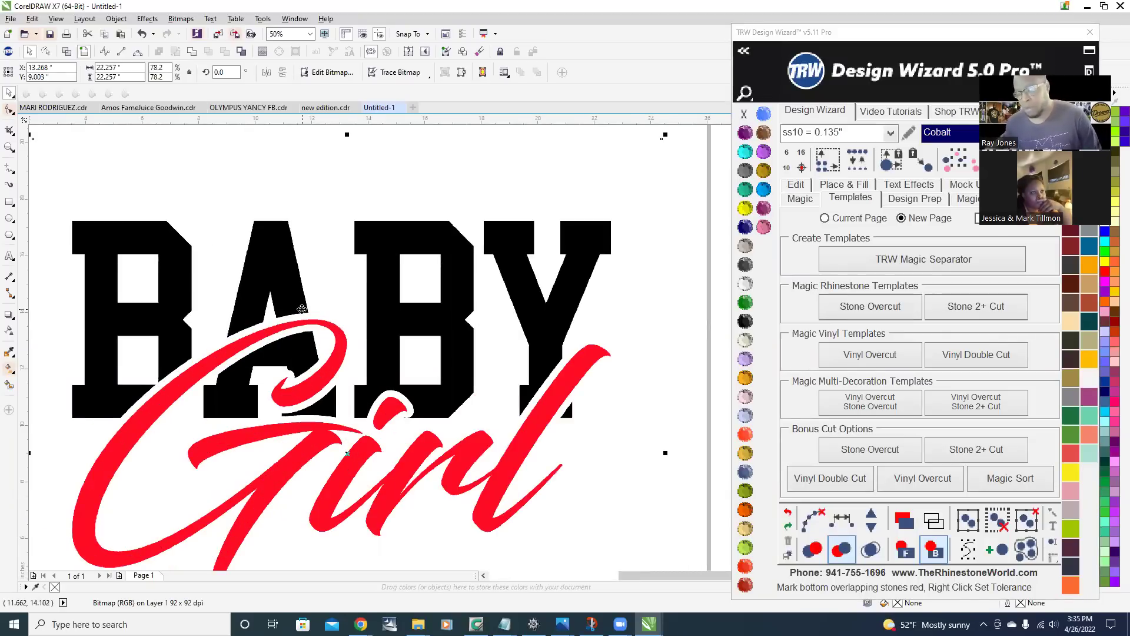
scroll(364, 282, down, 1)
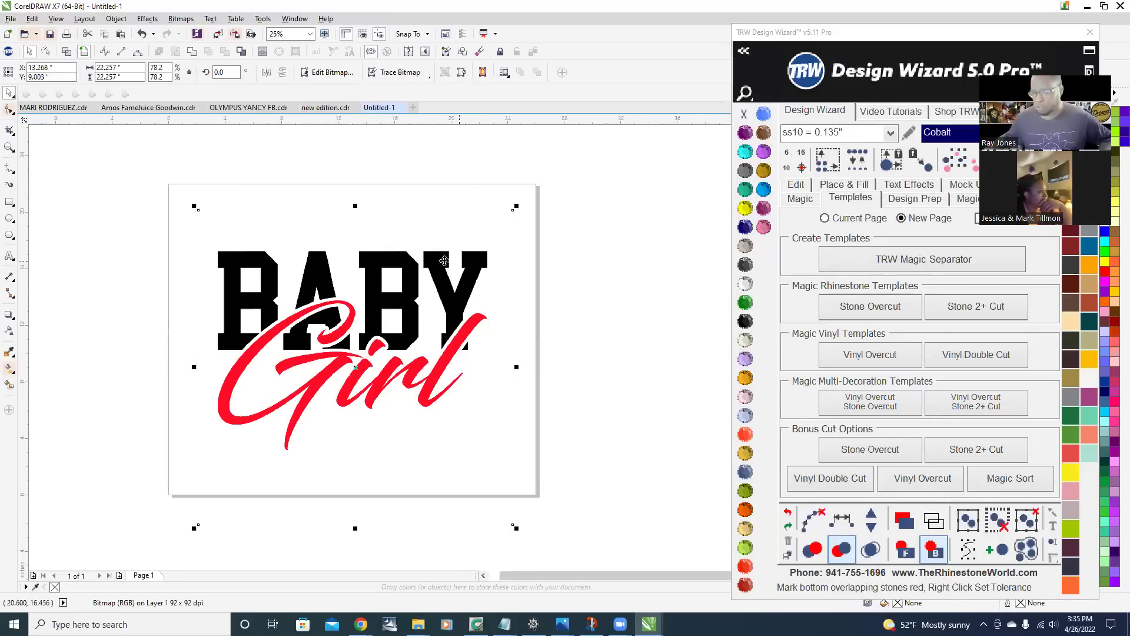
scroll(444, 265, up, 1)
scroll(445, 267, down, 2)
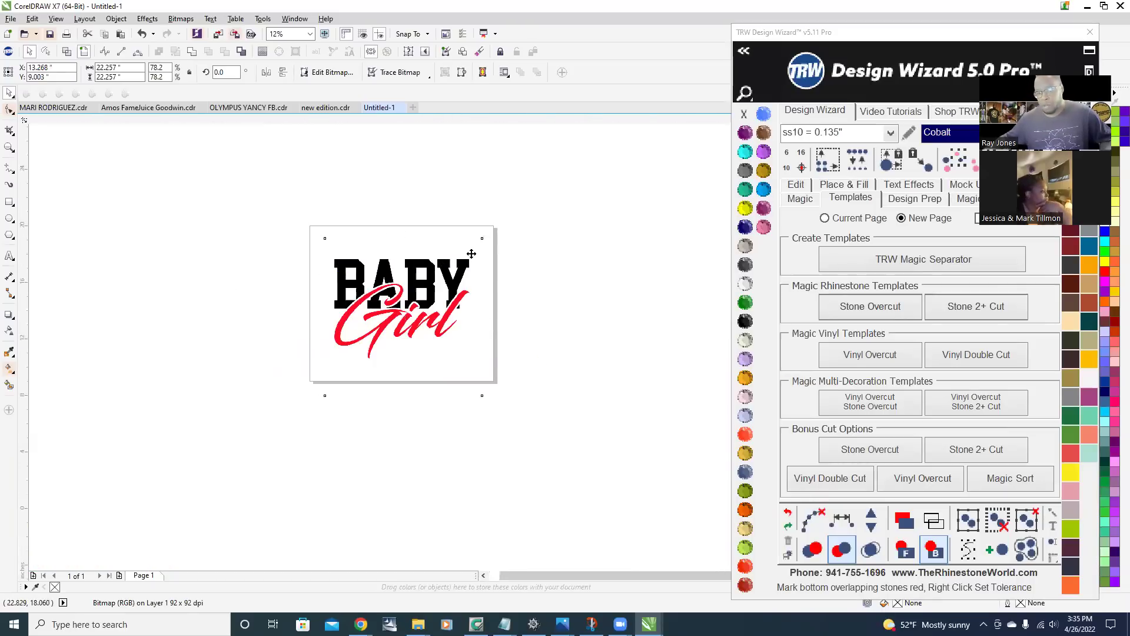
scroll(471, 254, up, 1)
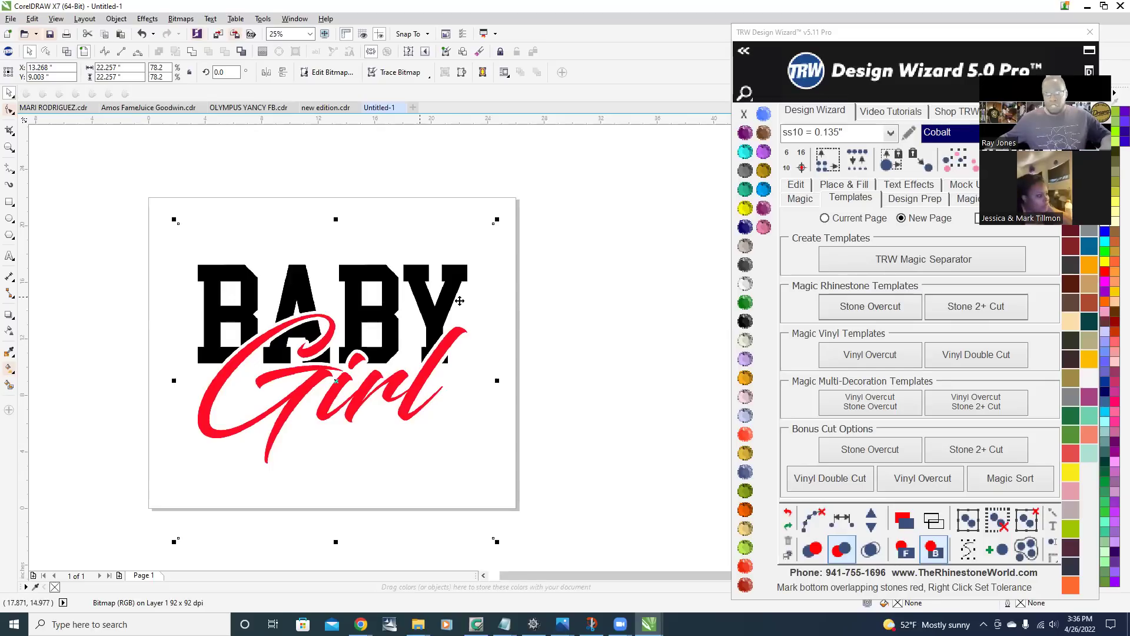
- Convert the Baby Girl bitmap to vectors with a Clipart outline trace, reducing the bitmap and keeping the default trace settings
right_click(389, 300)
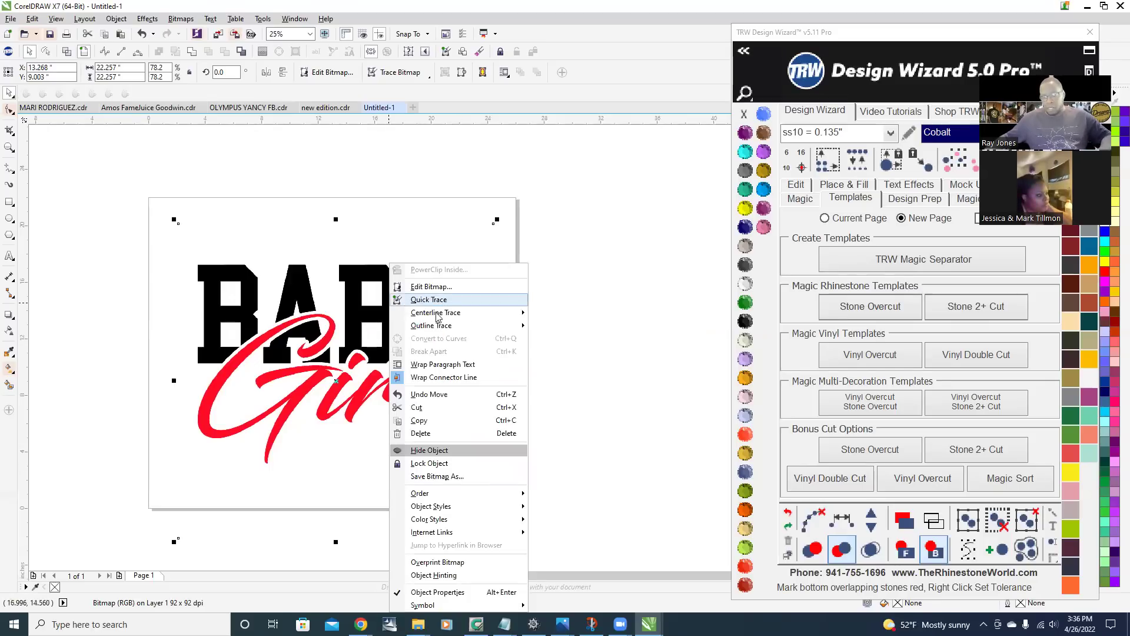
mouse_move(478, 334)
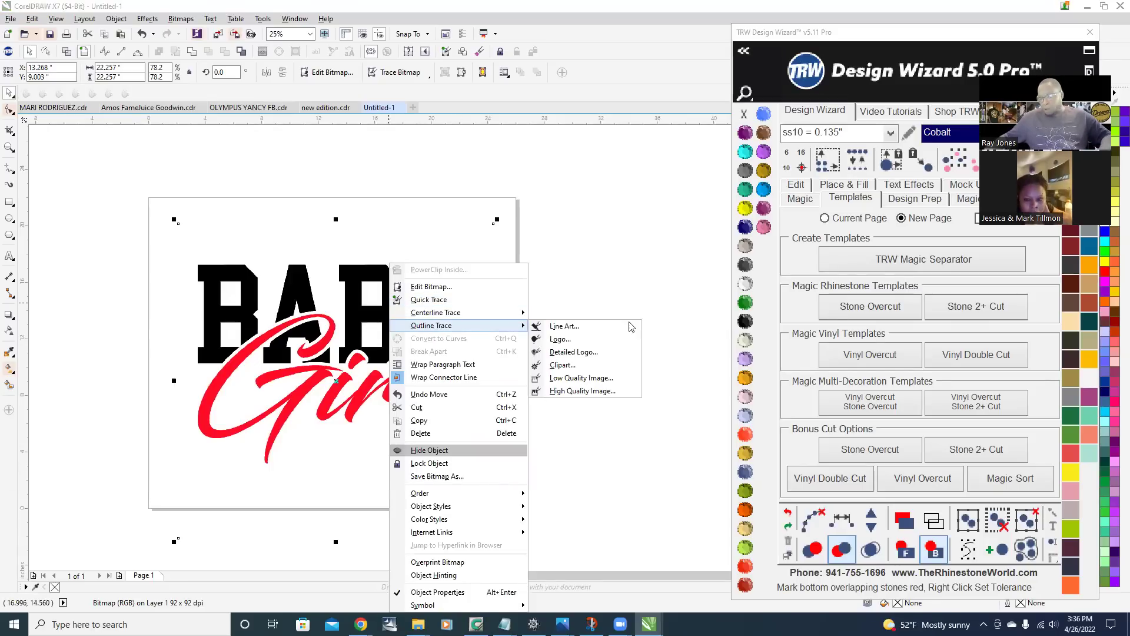
click(587, 370)
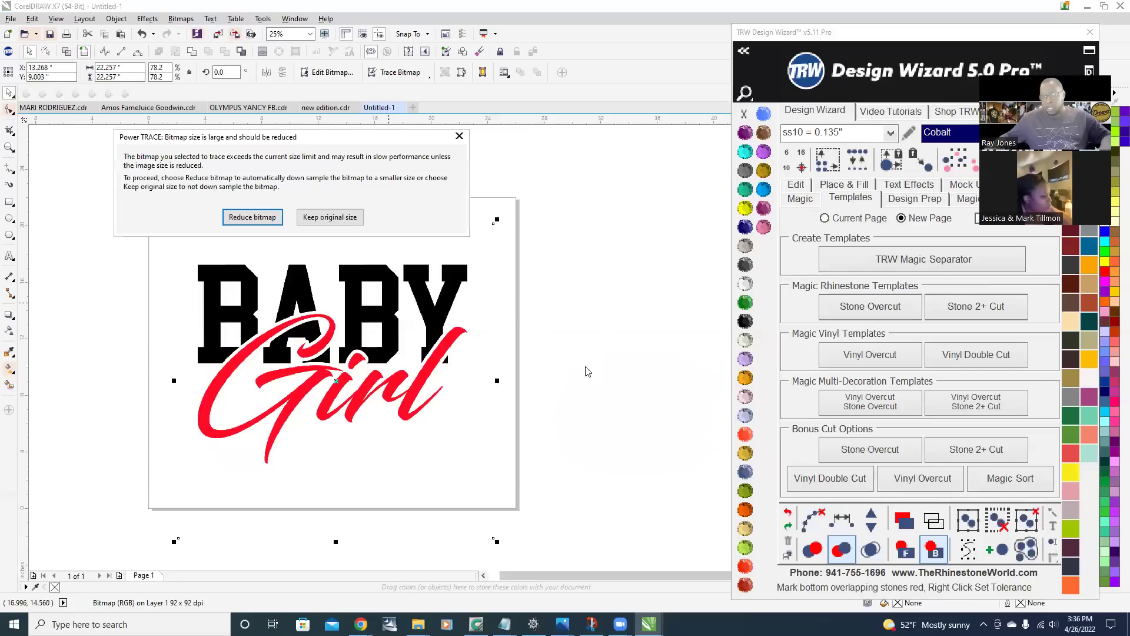
click(252, 218)
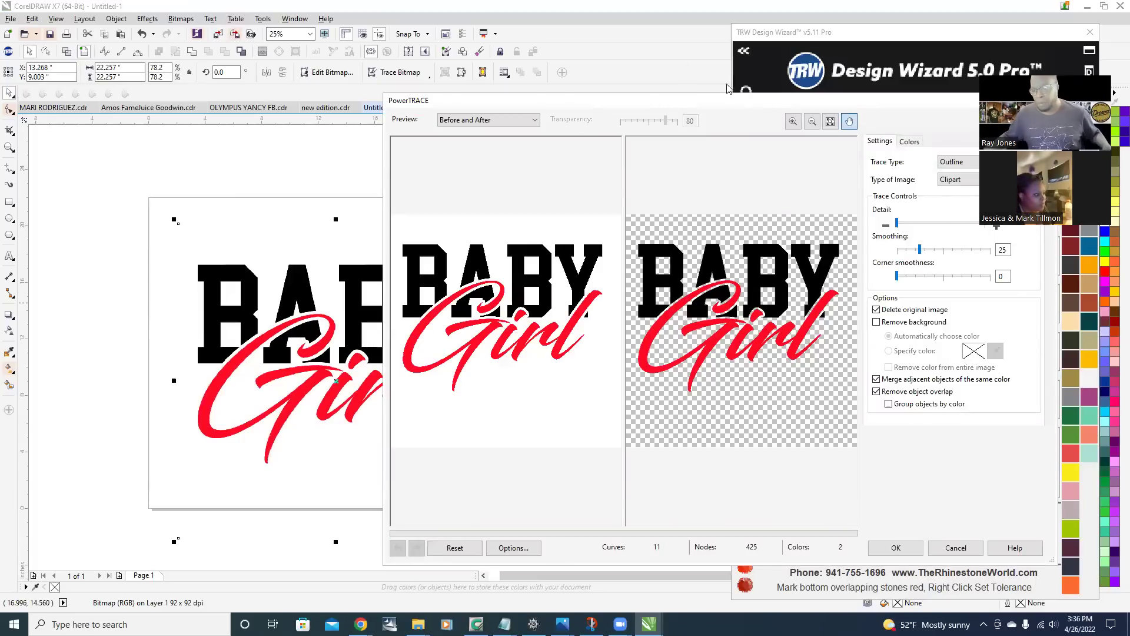
drag(759, 104, 623, 97)
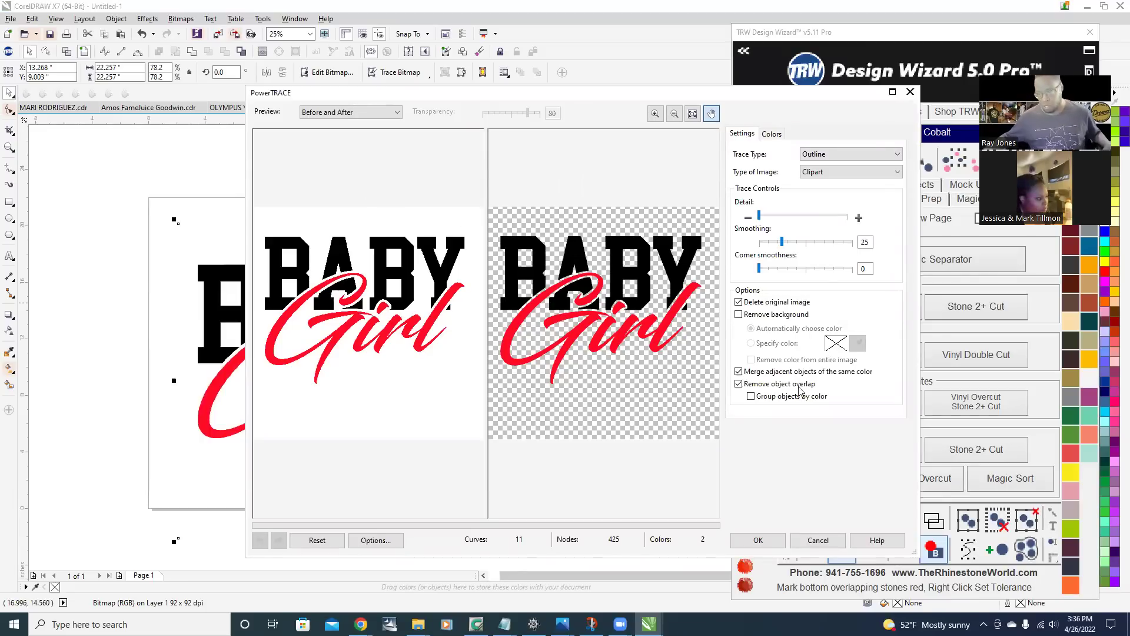
click(758, 540)
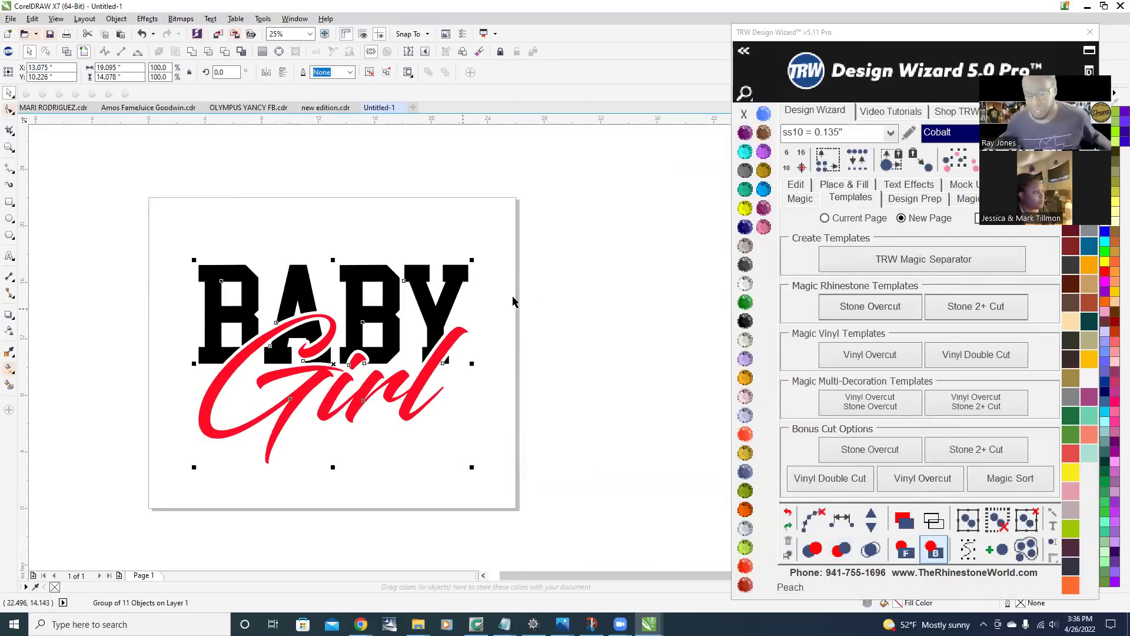
click(597, 269)
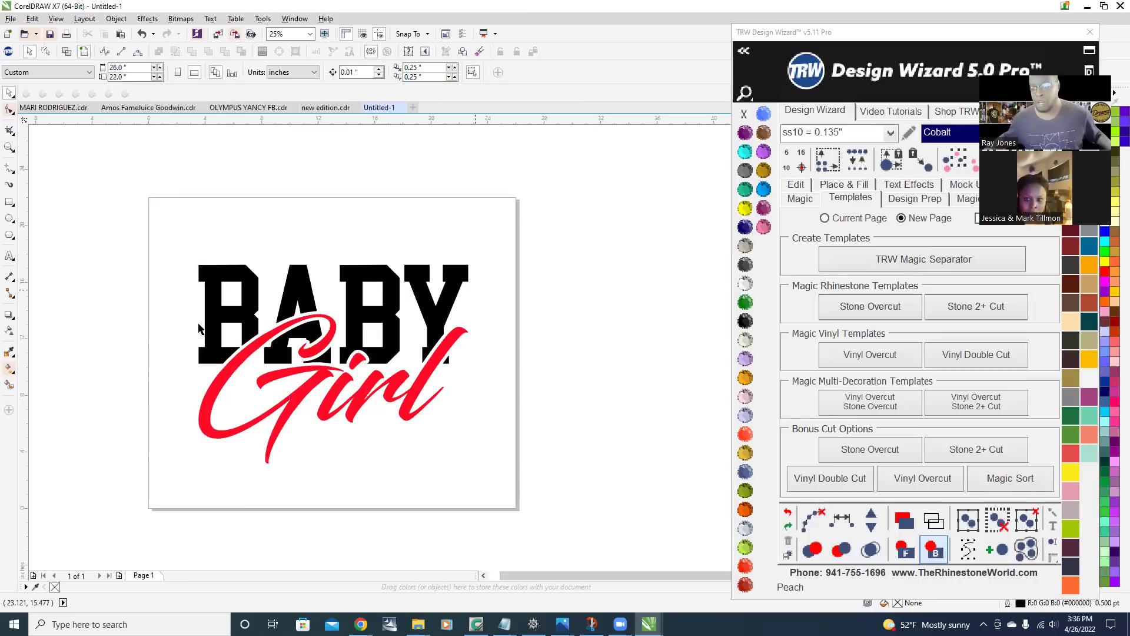
- Ungroup all objects in the traced Baby Girl artwork and clear the selection
click(302, 303)
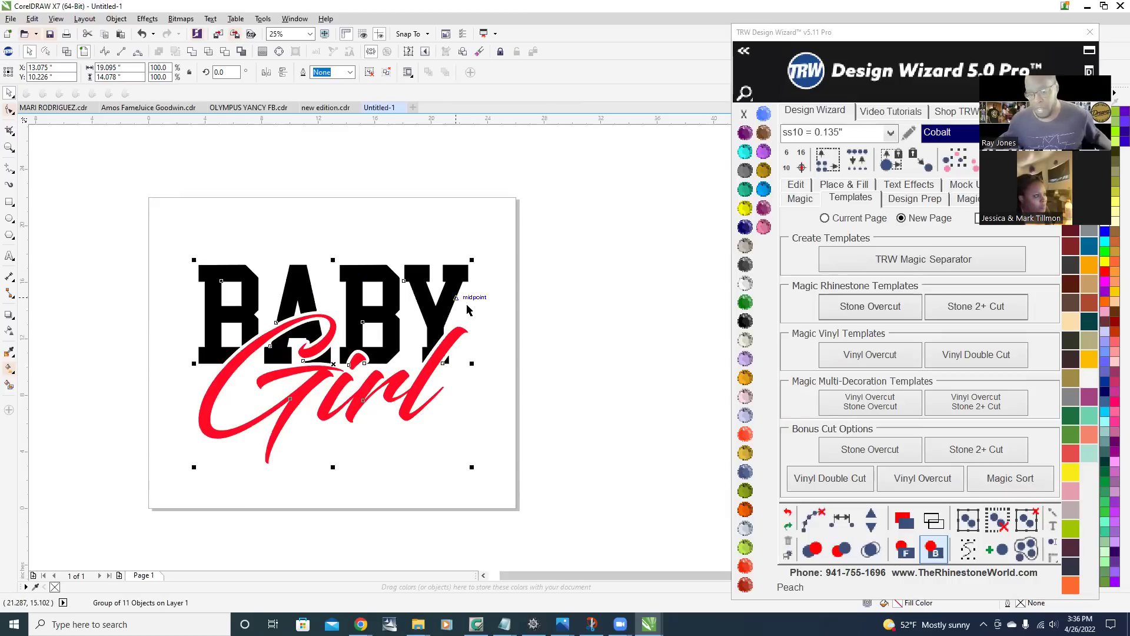
right_click(360, 275)
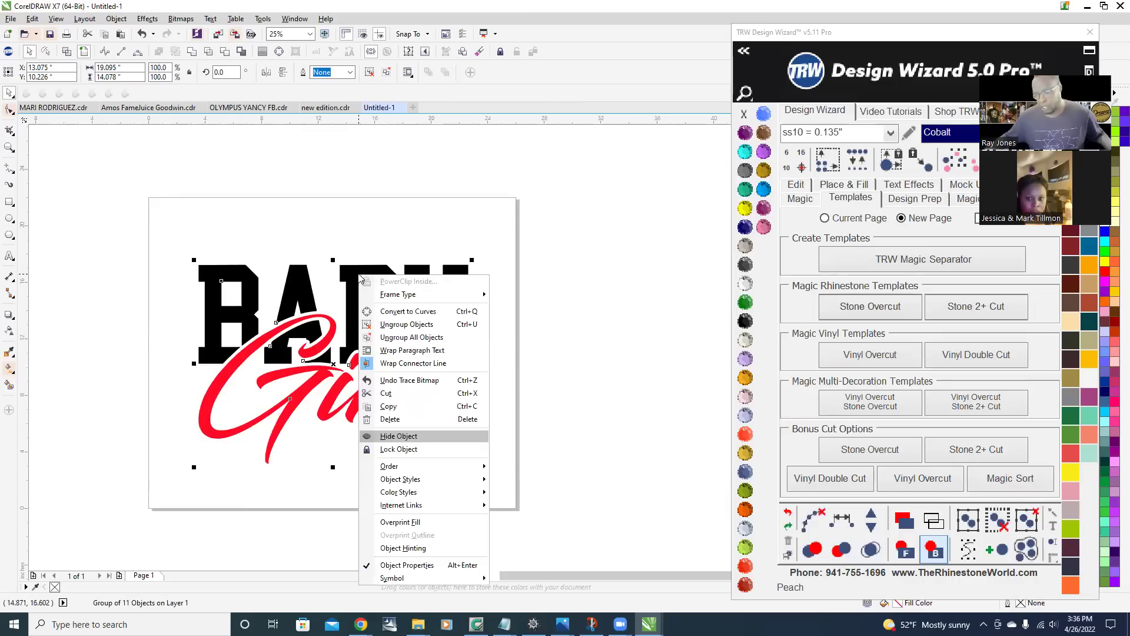
click(432, 339)
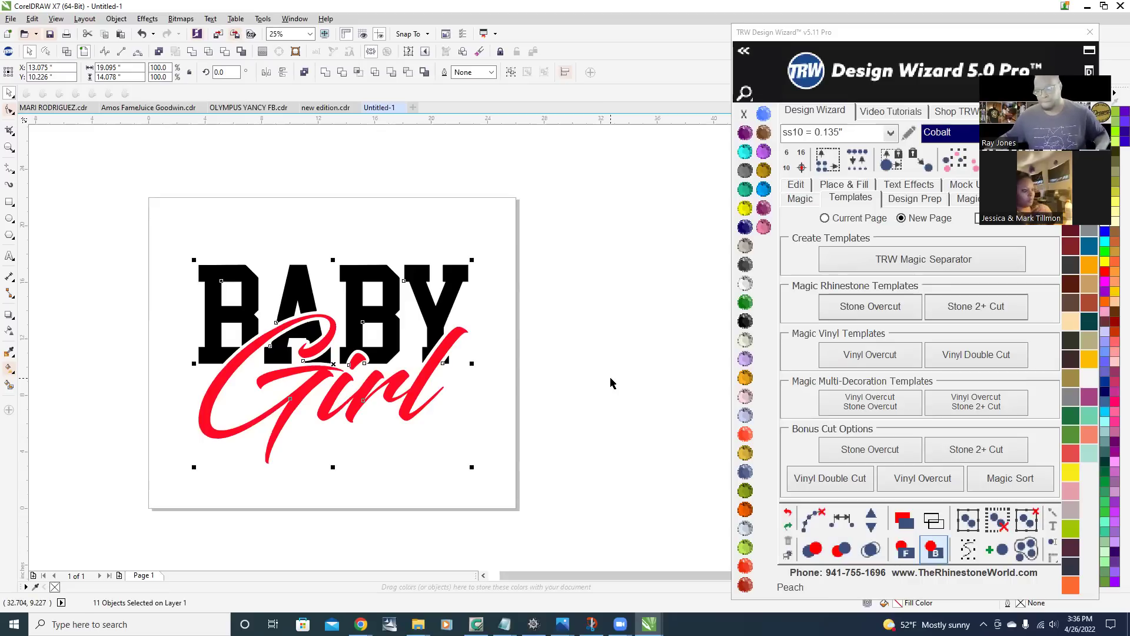
click(610, 384)
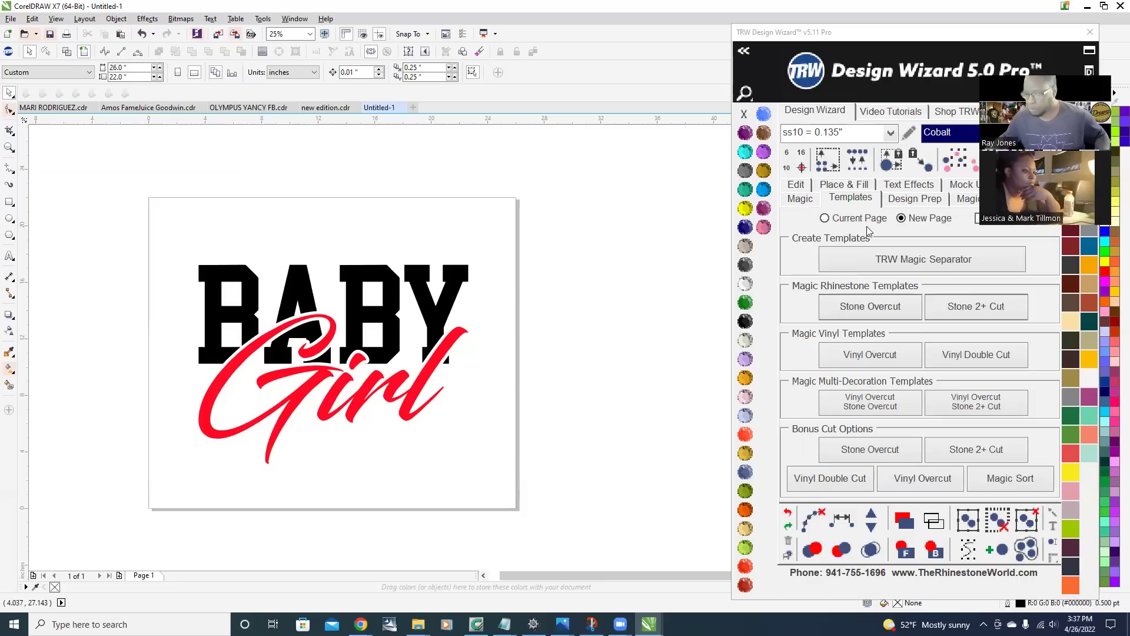
click(803, 202)
click(799, 186)
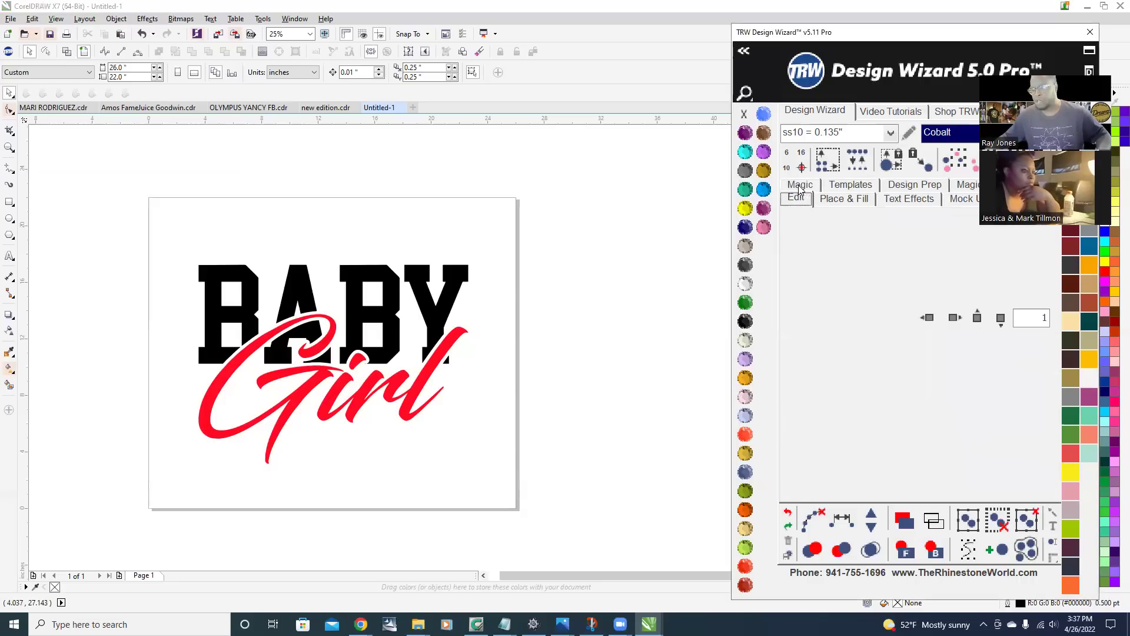
click(843, 186)
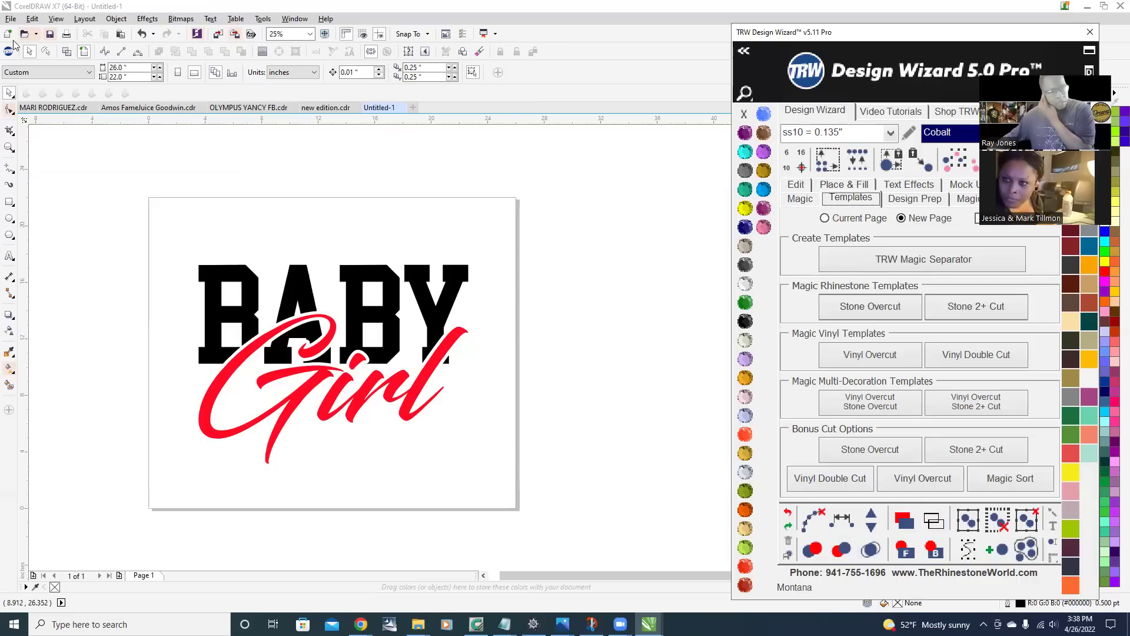
- Show the traced artwork in wireframe to inspect the letter outlines and overlaps, and restore the full-colour view
click(932, 522)
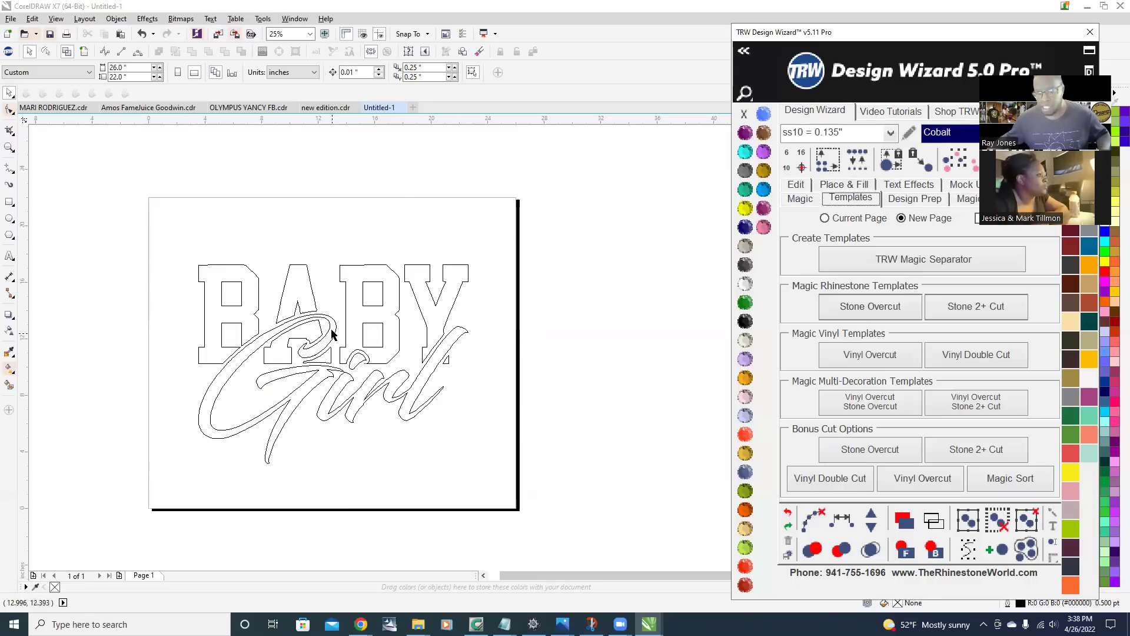
scroll(281, 309, up, 1)
scroll(319, 271, down, 1)
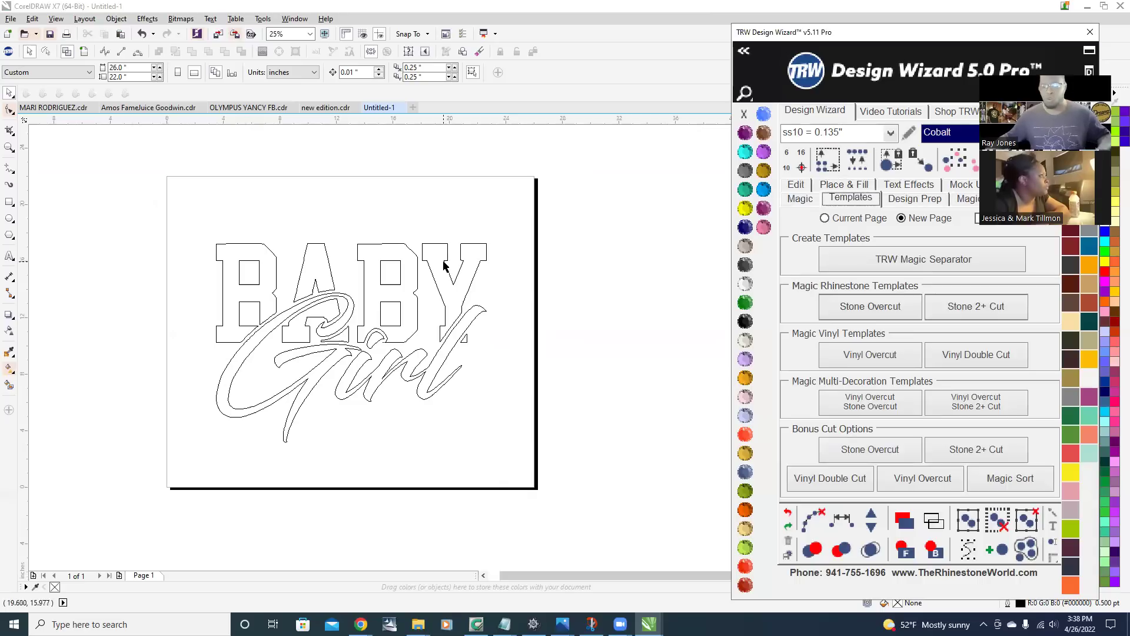
scroll(424, 299, up, 1)
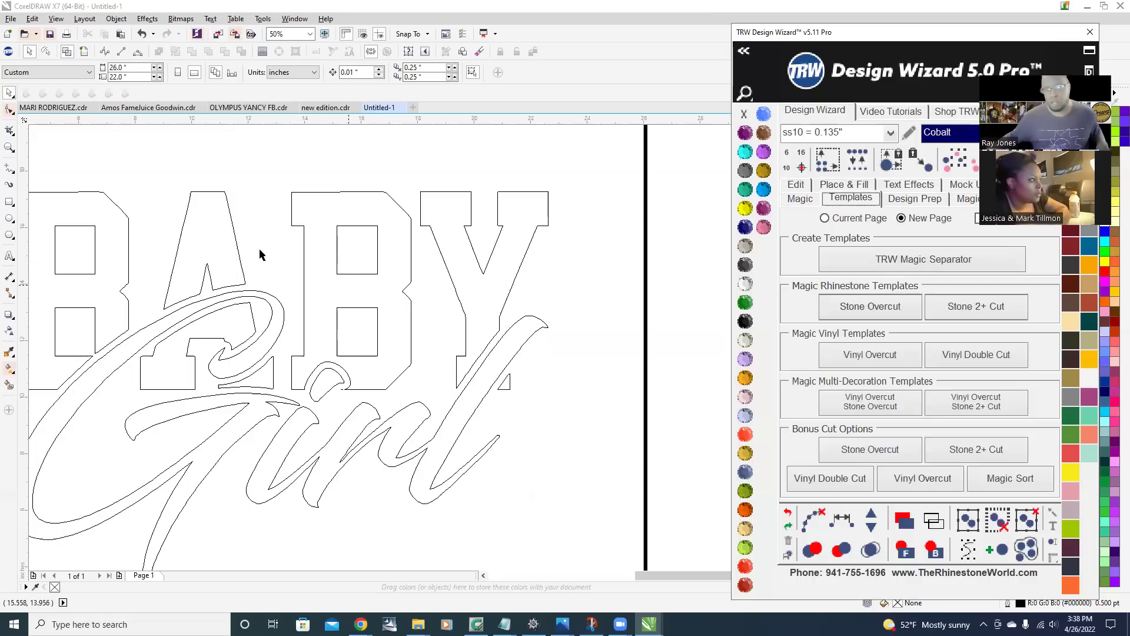
scroll(569, 344, down, 2)
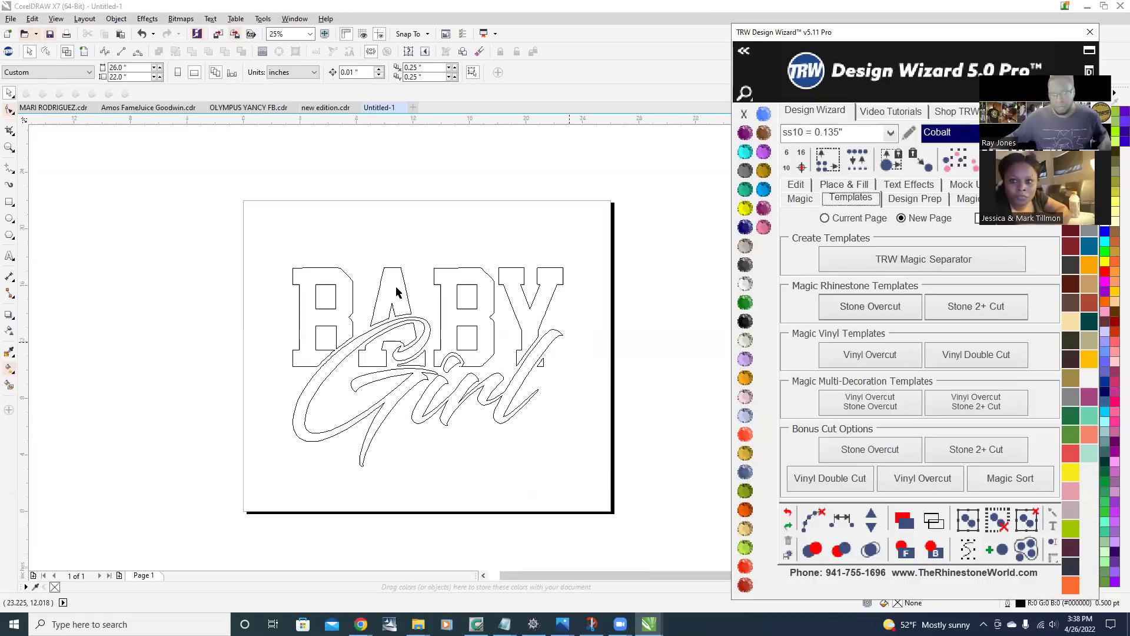
click(84, 51)
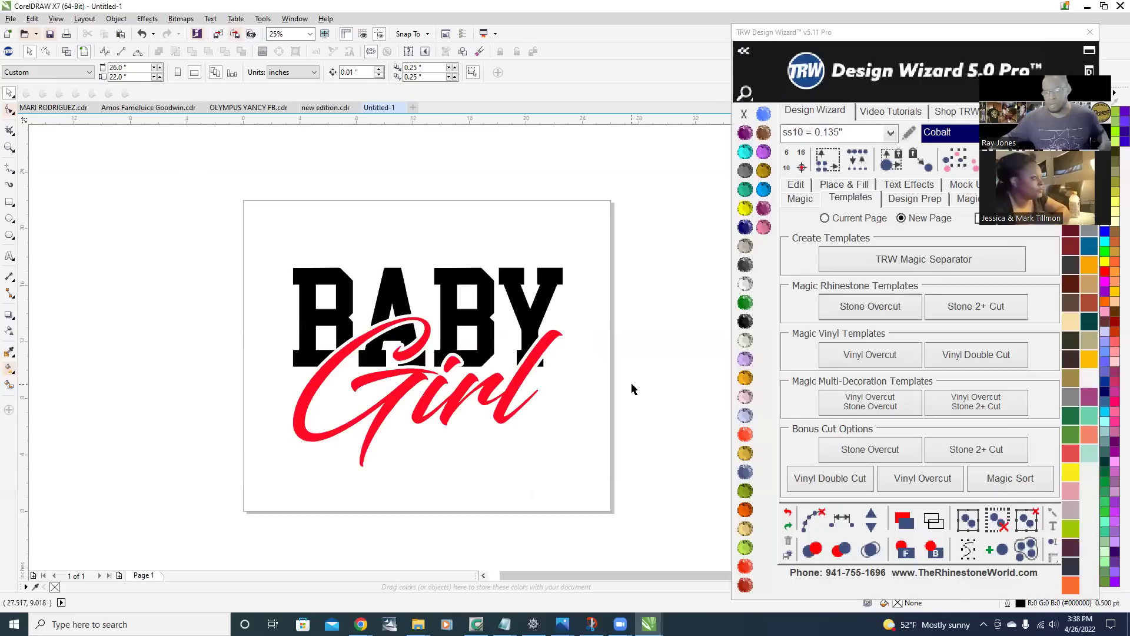
- Recolour the red script G to TRW Blue and clear the selection
scroll(456, 367, up, 2)
click(358, 375)
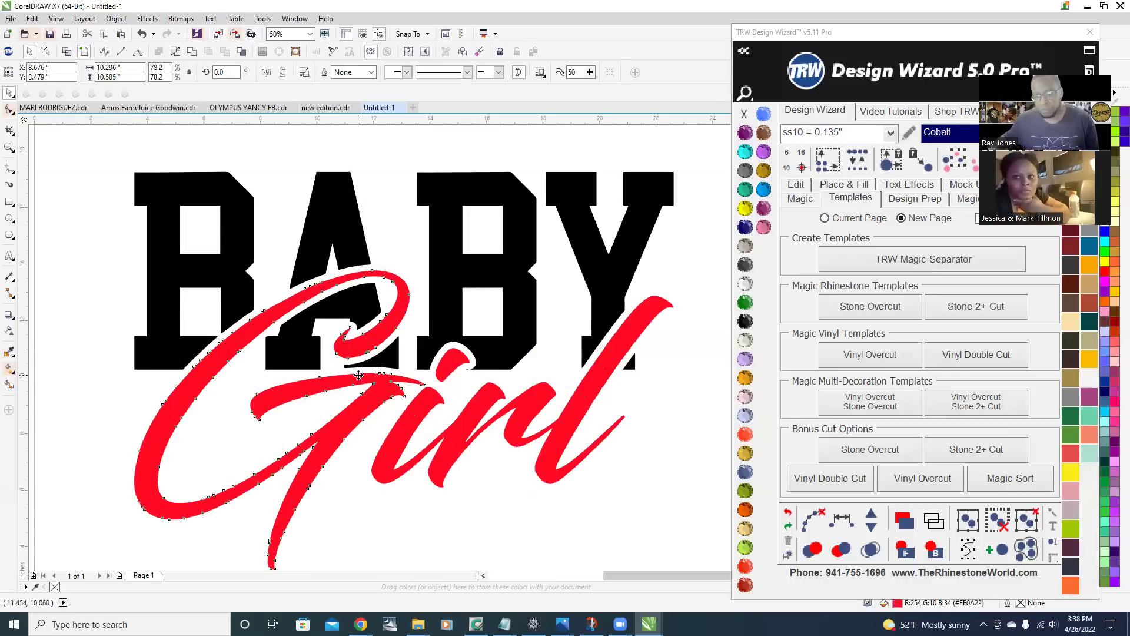
scroll(359, 375, down, 2)
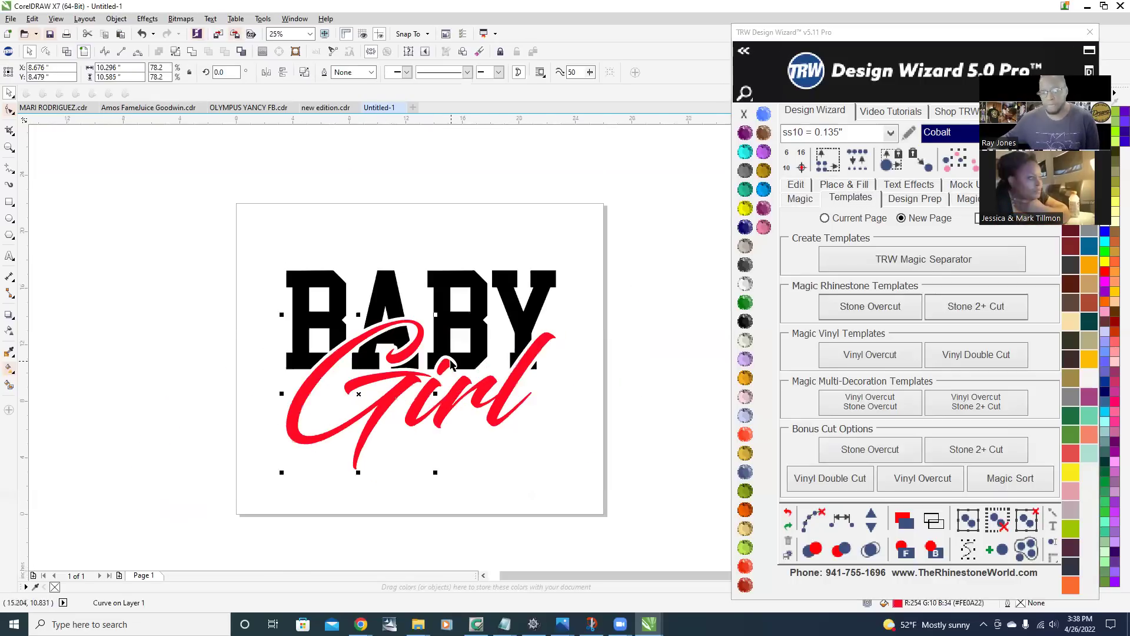
click(764, 189)
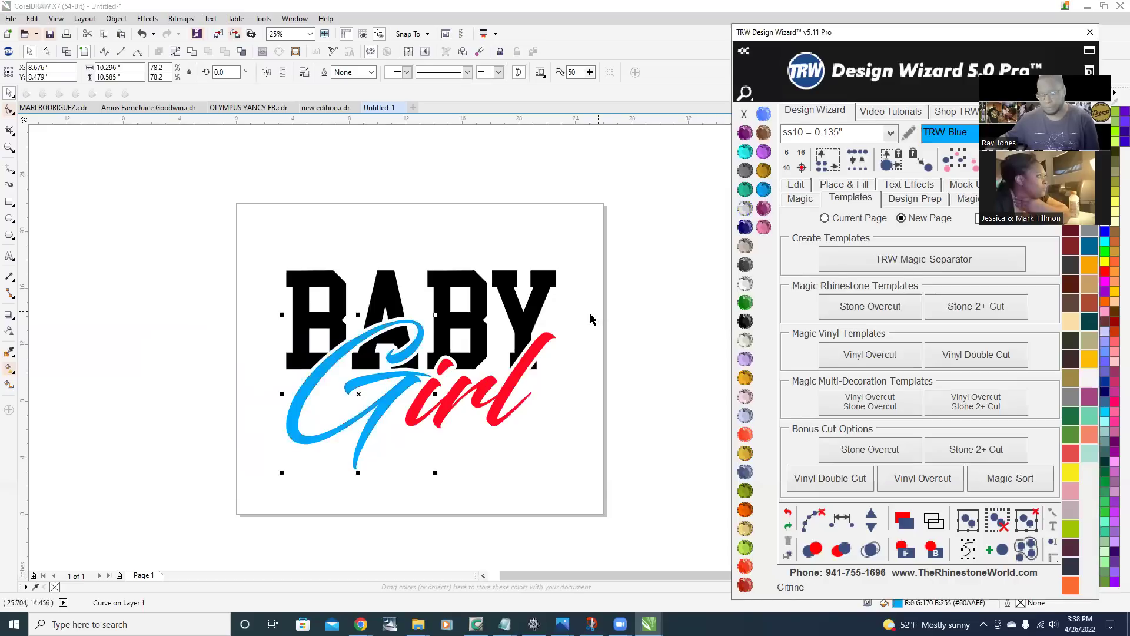
scroll(553, 423, up, 2)
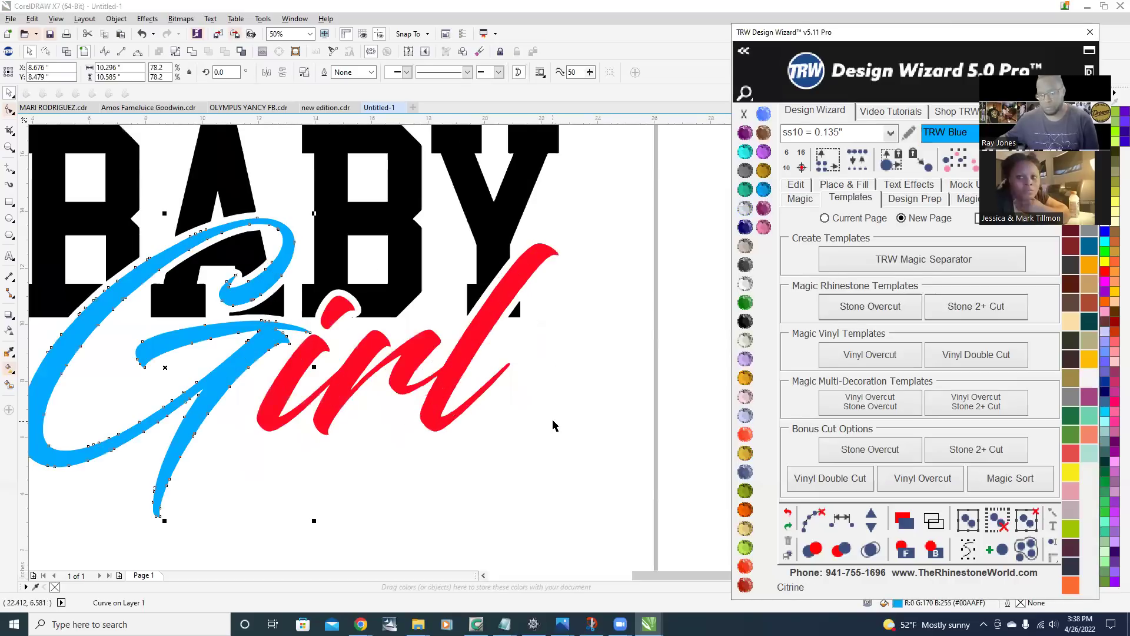
scroll(521, 354, down, 2)
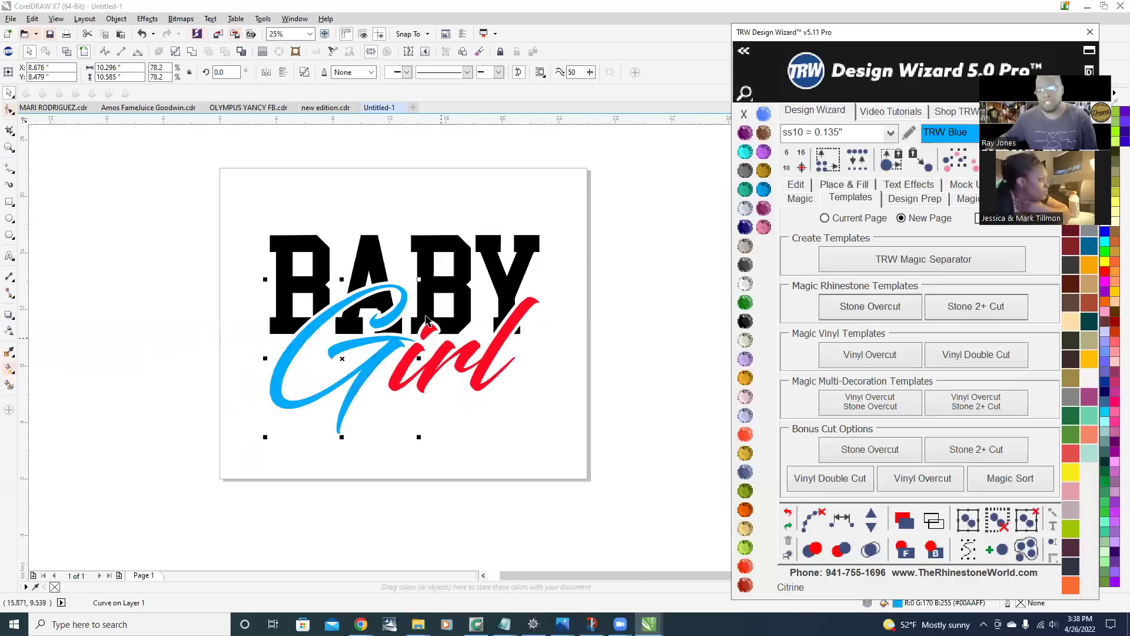
click(546, 392)
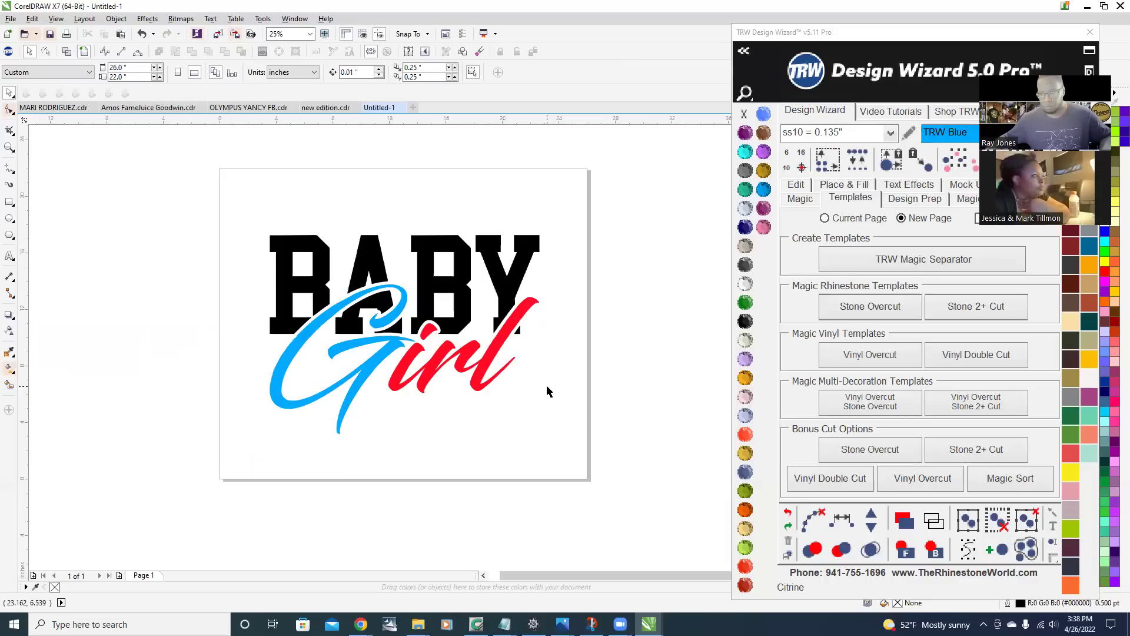
- Examine the spacing and overlaps between the blue G, the red letters and the dot of the i
scroll(438, 360, up, 4)
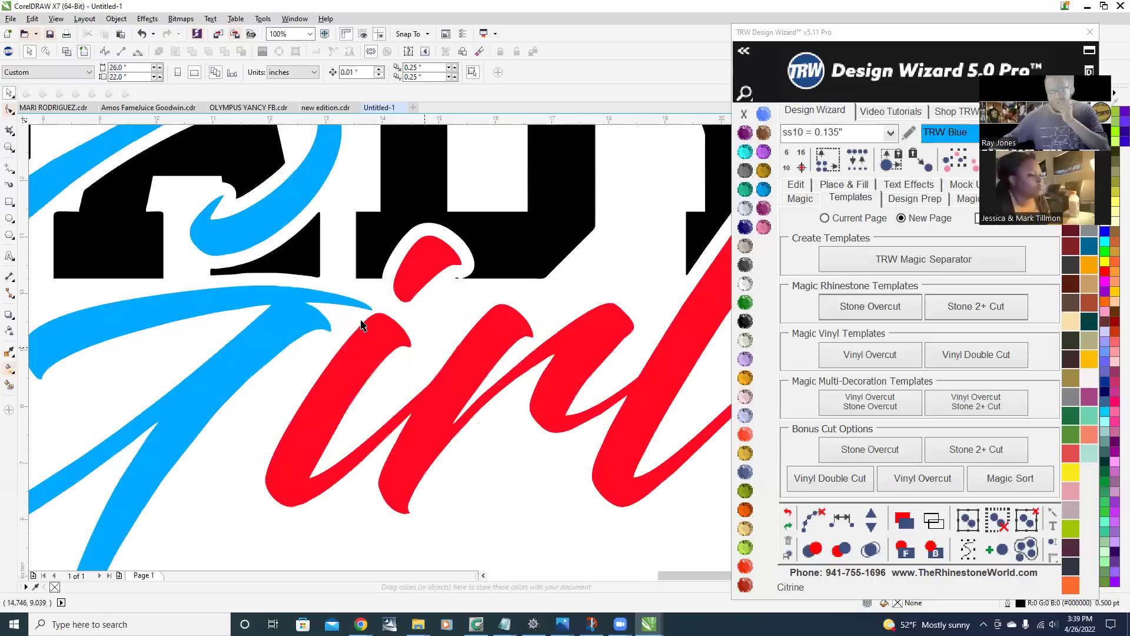
scroll(402, 326, down, 4)
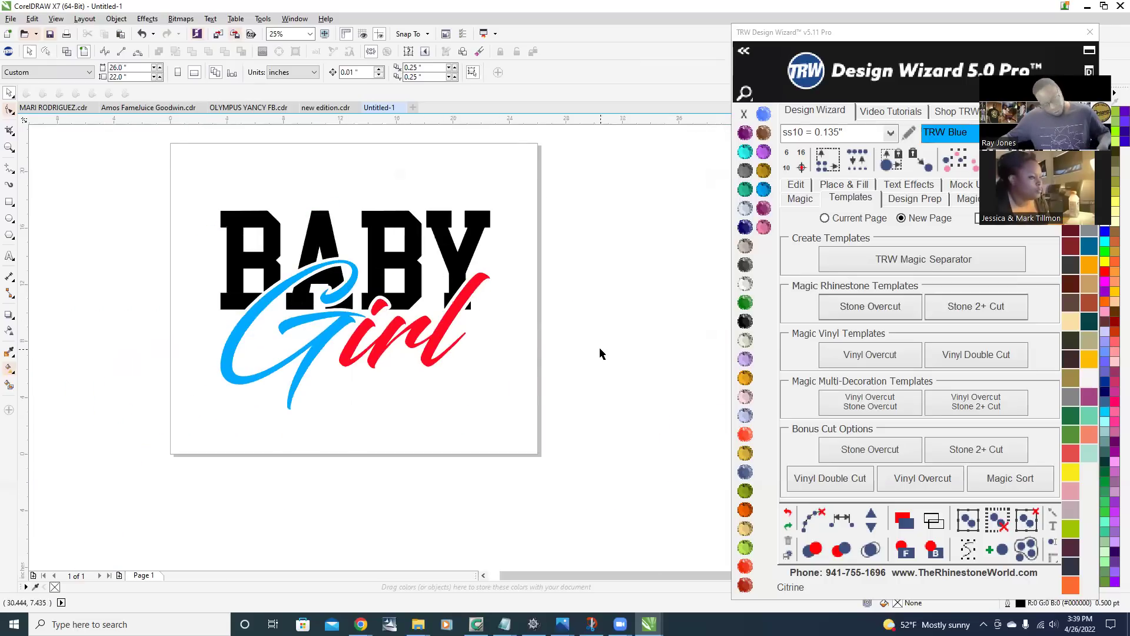
scroll(384, 333, up, 4)
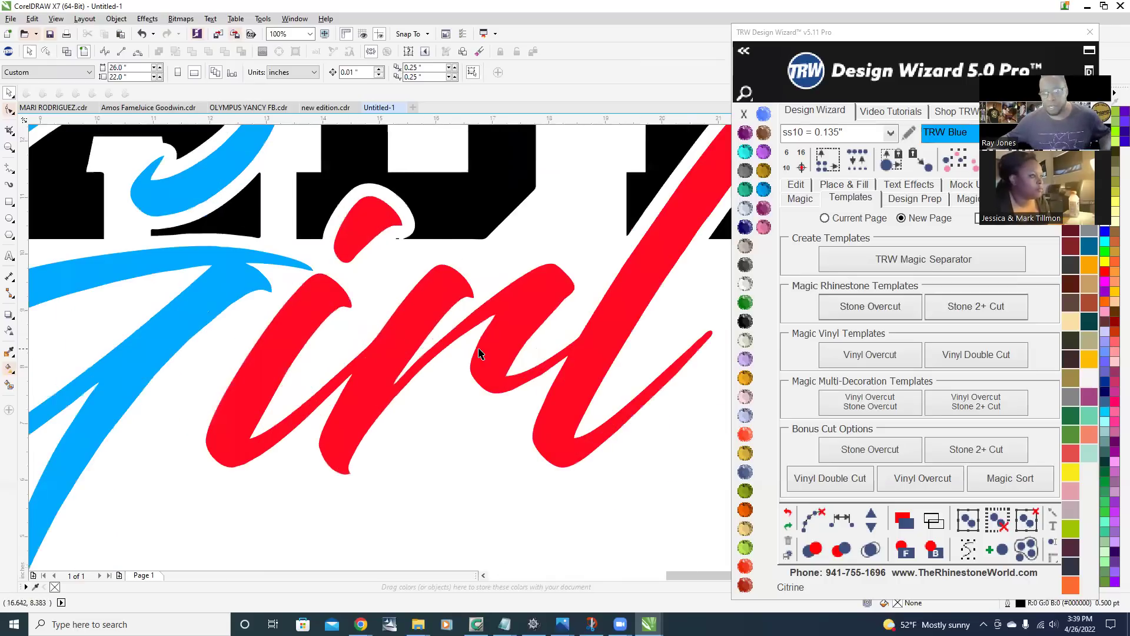
scroll(478, 354, down, 2)
scroll(470, 304, up, 4)
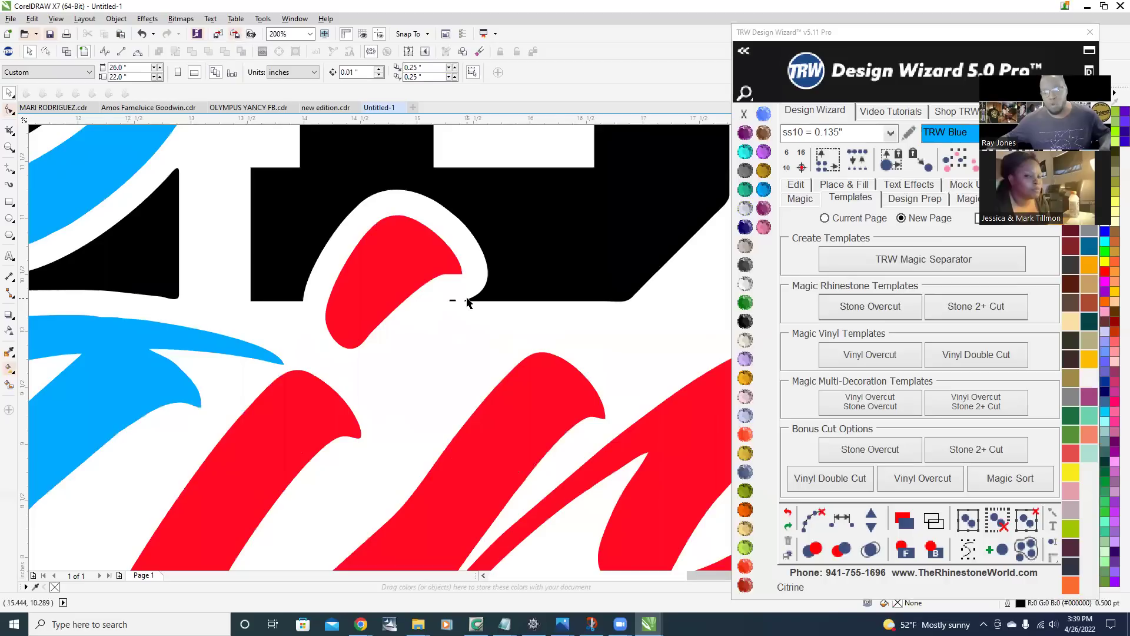
scroll(467, 302, down, 1)
scroll(369, 318, up, 1)
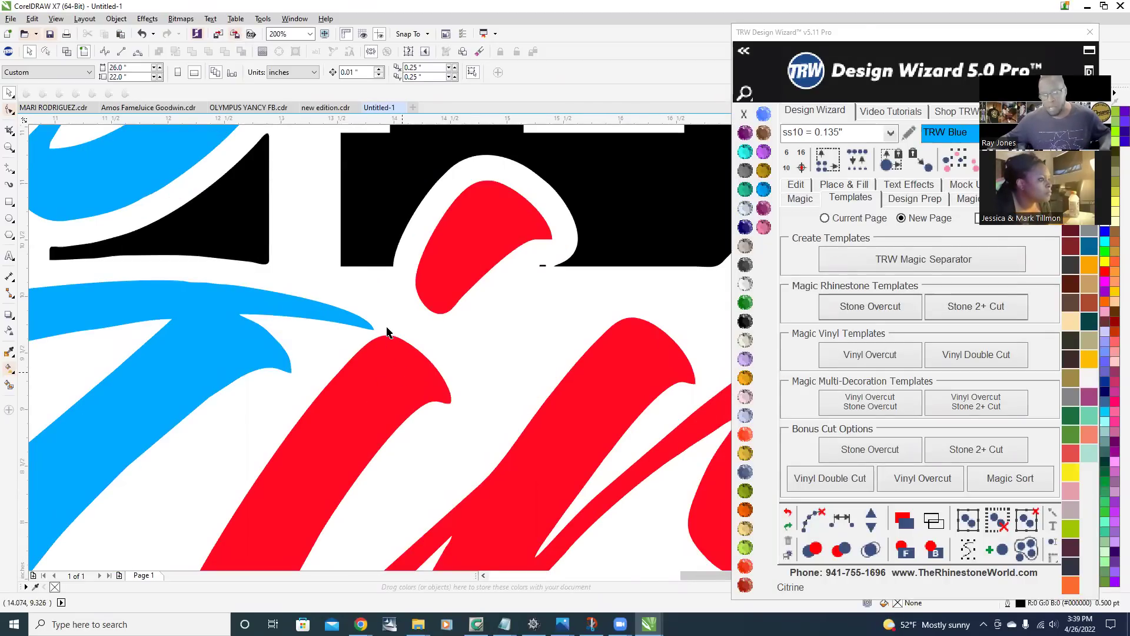
scroll(379, 288, down, 1)
scroll(379, 288, down, 1)
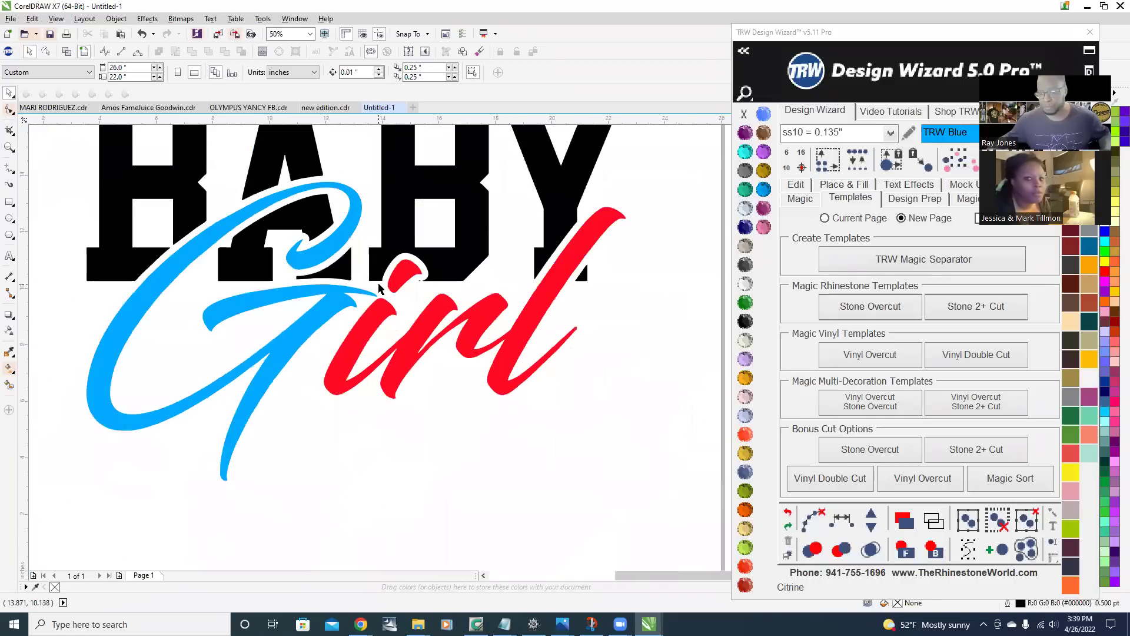
- Weld the red script lettering after the G to the blue G and clear the selection
click(545, 293)
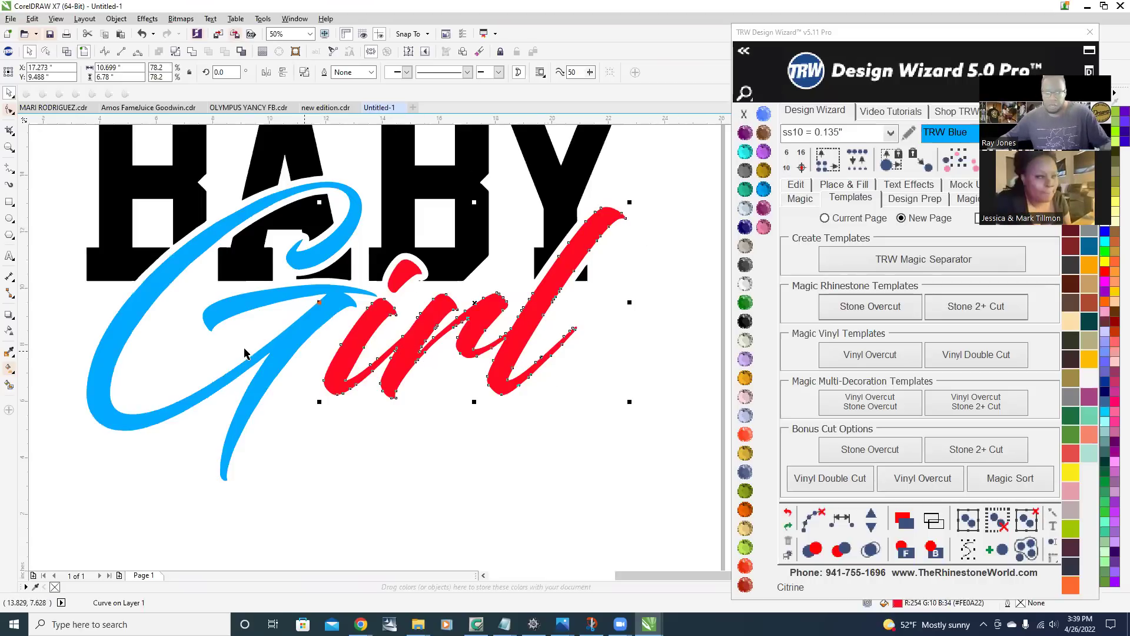
shift+click(290, 342)
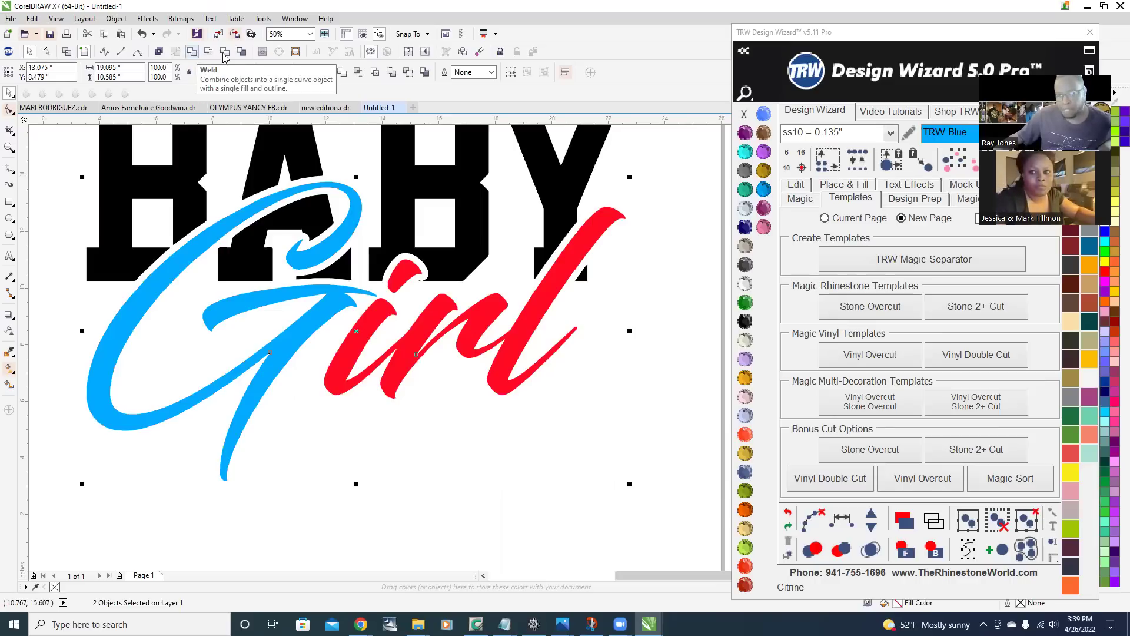
click(191, 55)
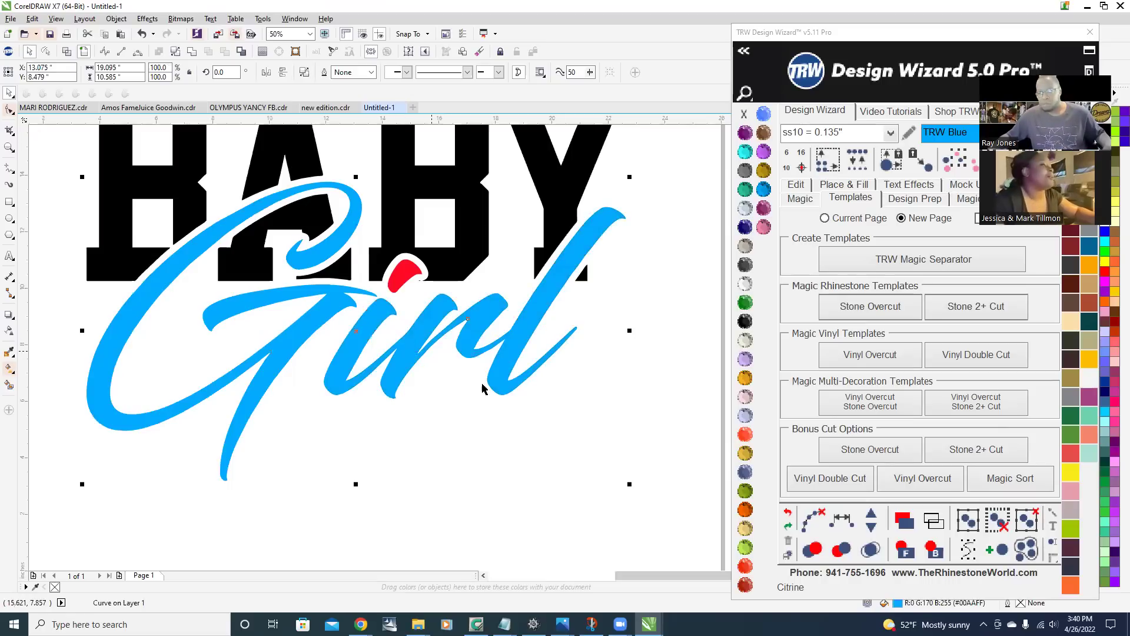
click(192, 53)
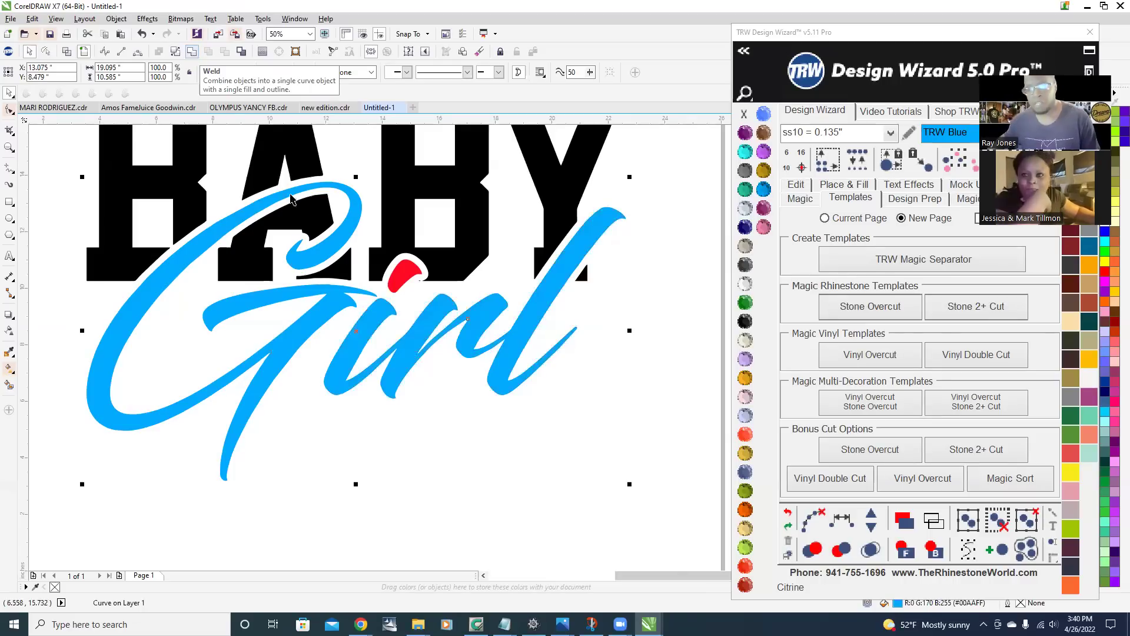
click(481, 452)
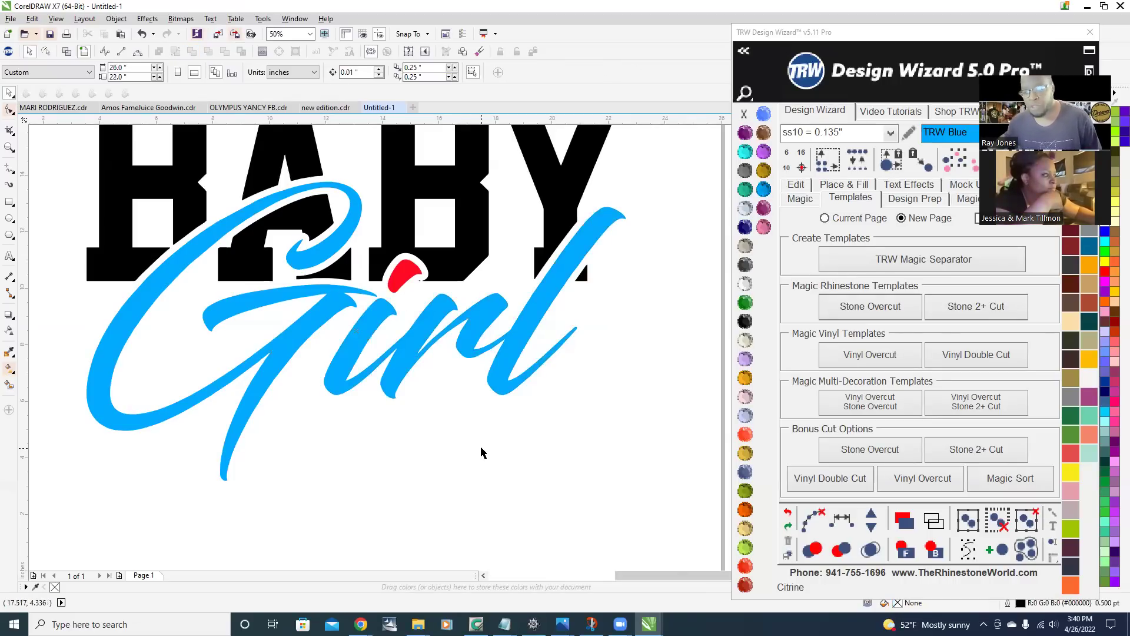
- Weld the red dot of the i to the blue Girl script
click(404, 278)
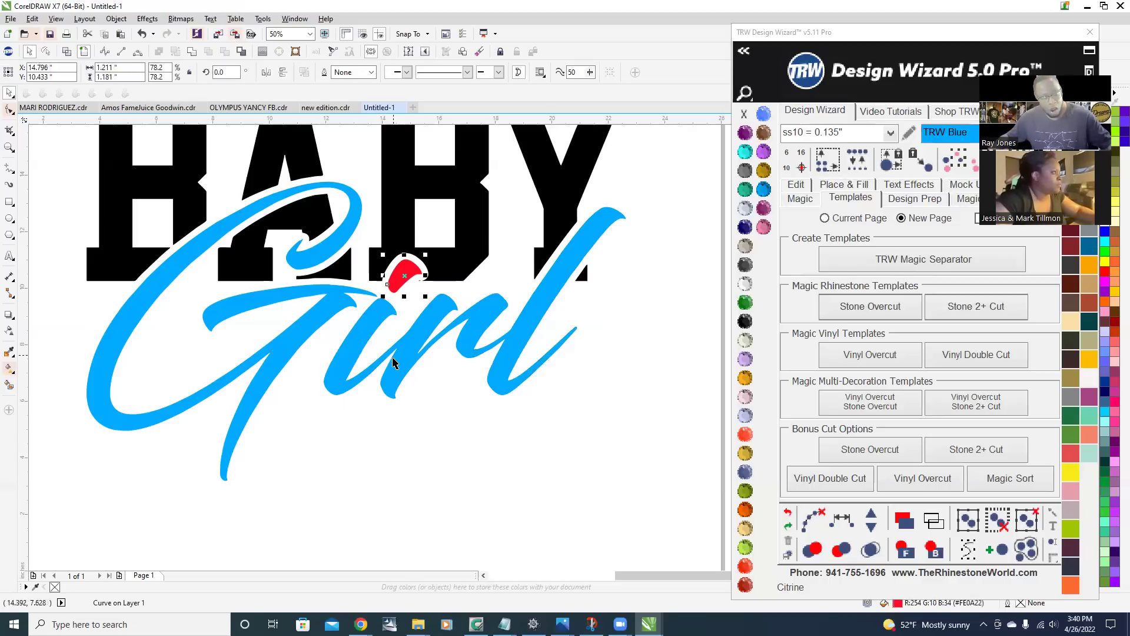
shift+click(377, 317)
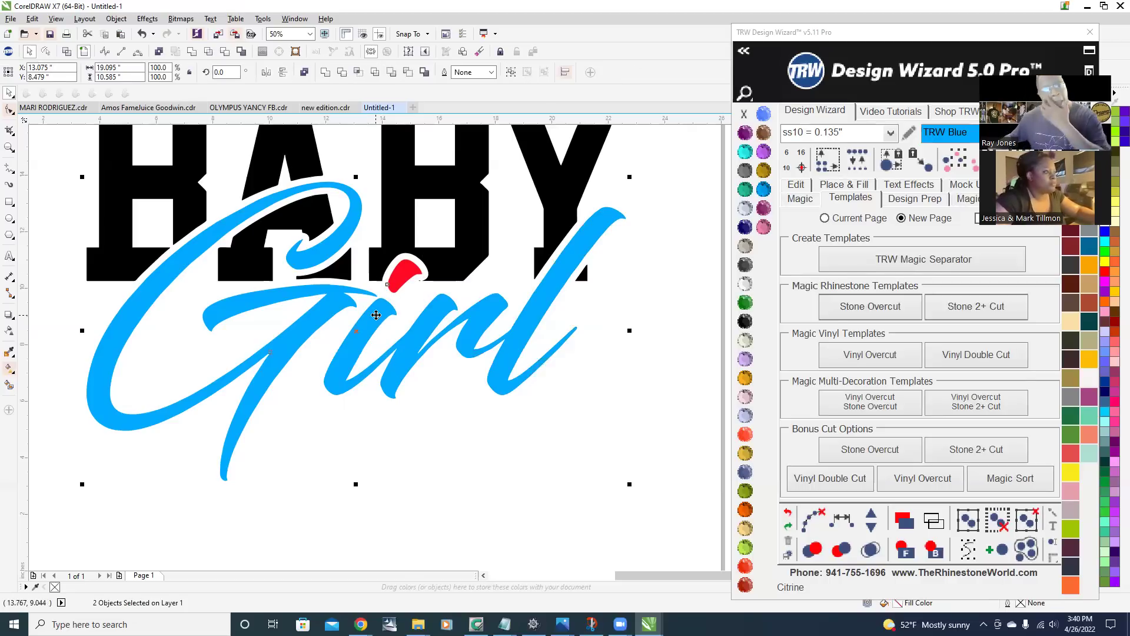
click(192, 52)
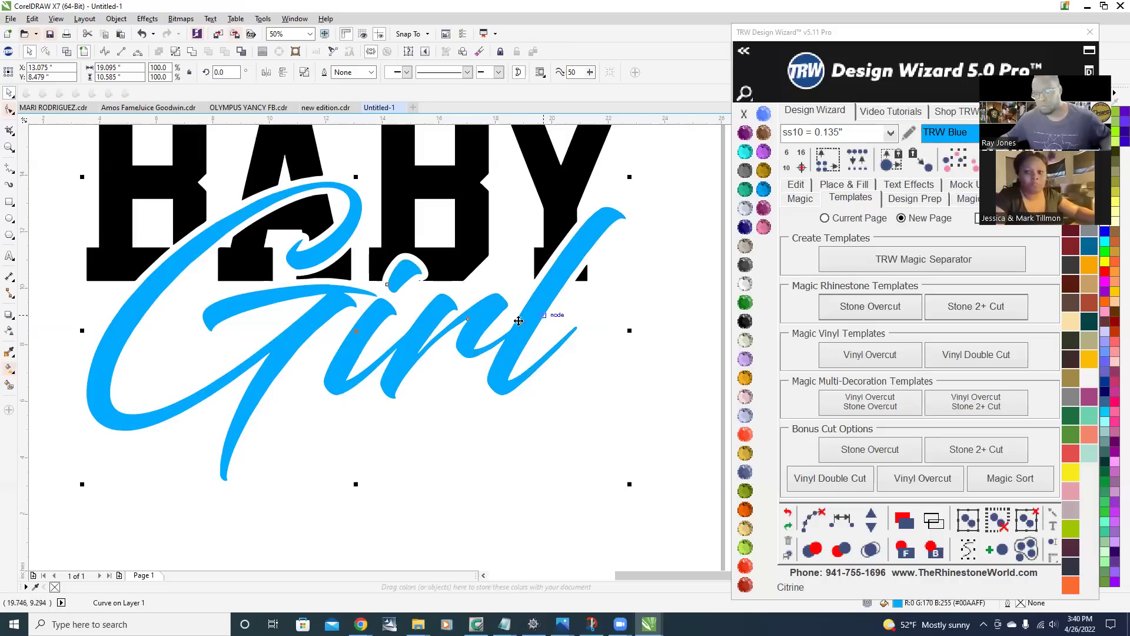
- Move the Girl script down below BABY to check that it is one piece, undo the move and clear the selection
scroll(504, 333, down, 2)
scroll(527, 331, up, 2)
scroll(513, 308, down, 2)
scroll(484, 339, up, 1)
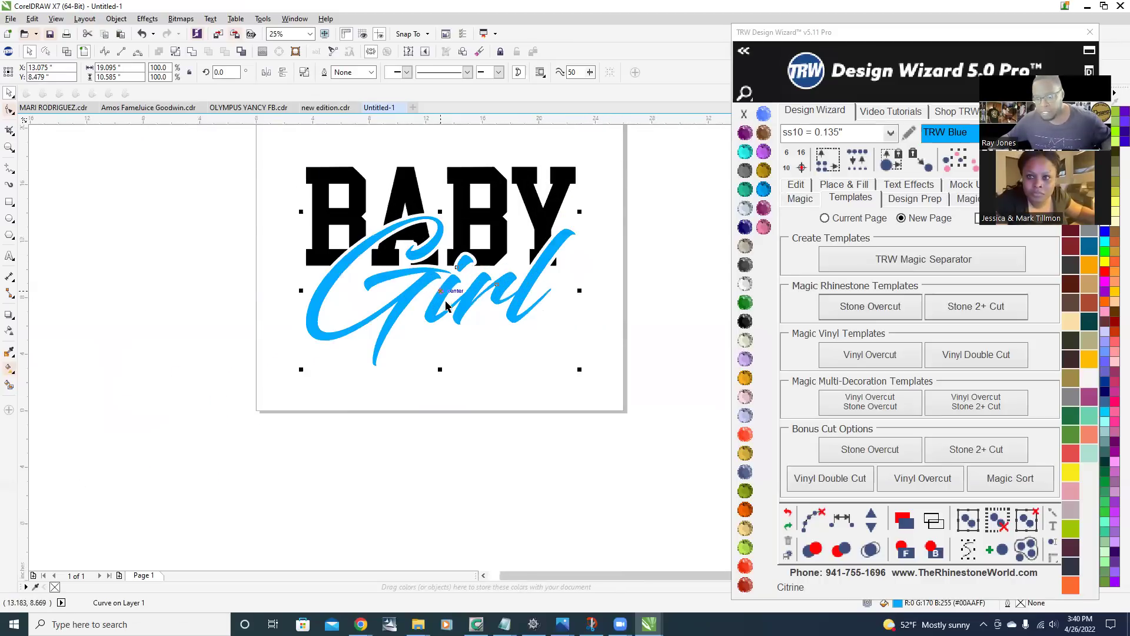
drag(439, 291, 454, 461)
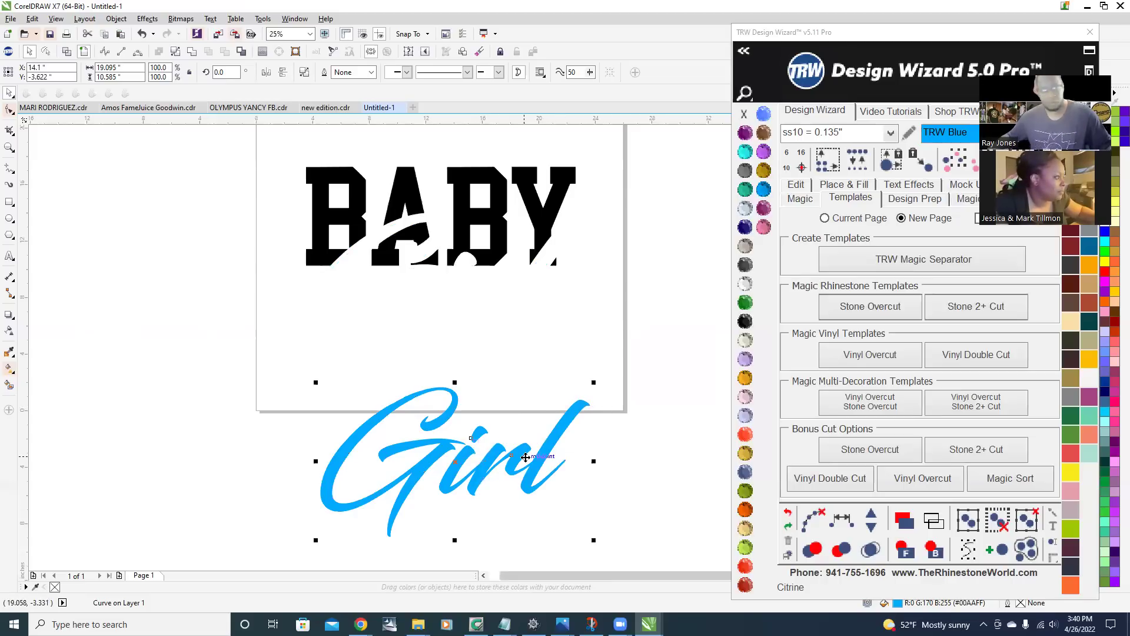
key(ctrl+z)
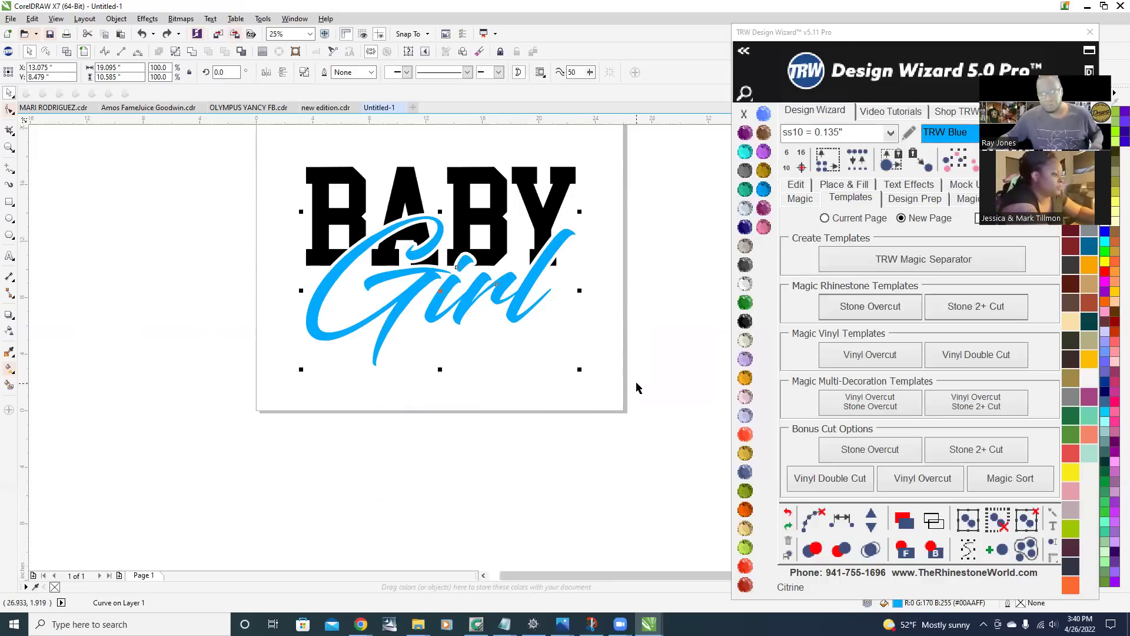
click(590, 272)
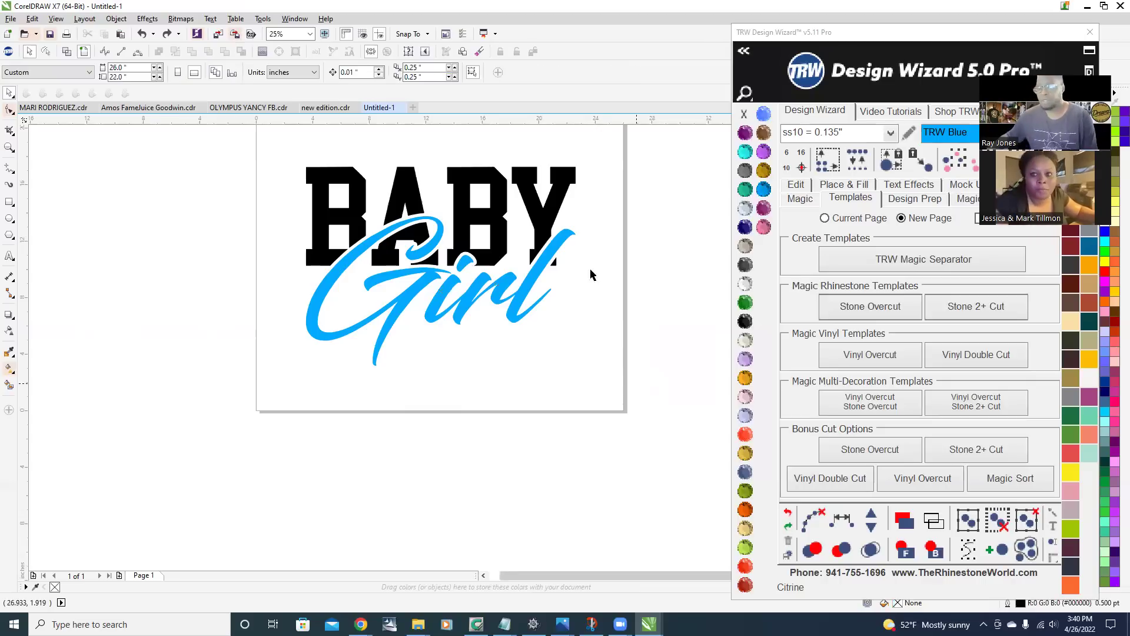
- Move the lower fragment of the letter A away from the word to check its separation, and undo the move
scroll(530, 156, up, 2)
scroll(530, 156, down, 1)
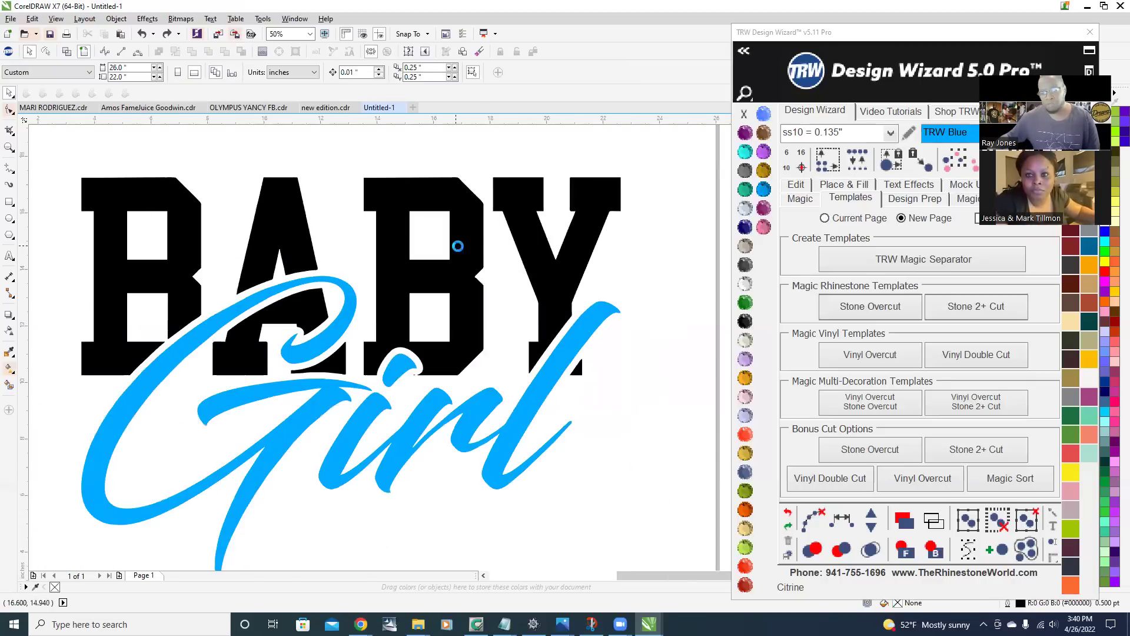
scroll(451, 247, down, 3)
scroll(414, 268, up, 4)
drag(421, 266, 257, 497)
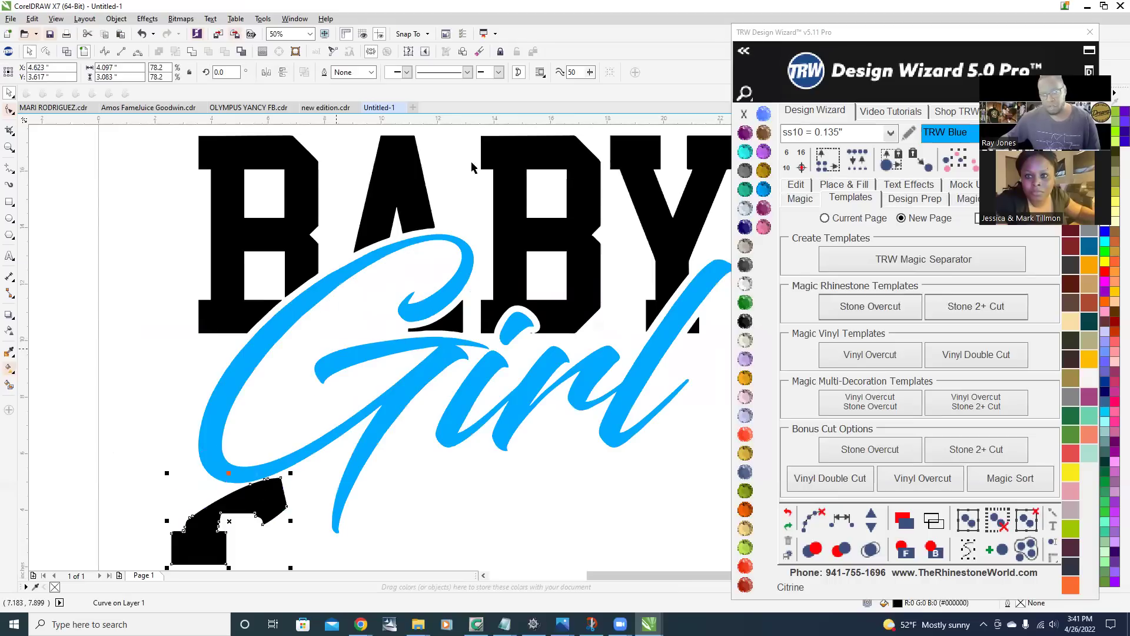
key(ctrl+z)
- Move the second letter B and the small fragment at the Y's foot to check their separation, undoing each move
drag(507, 201, 382, 469)
scroll(306, 233, down, 2)
scroll(357, 273, up, 1)
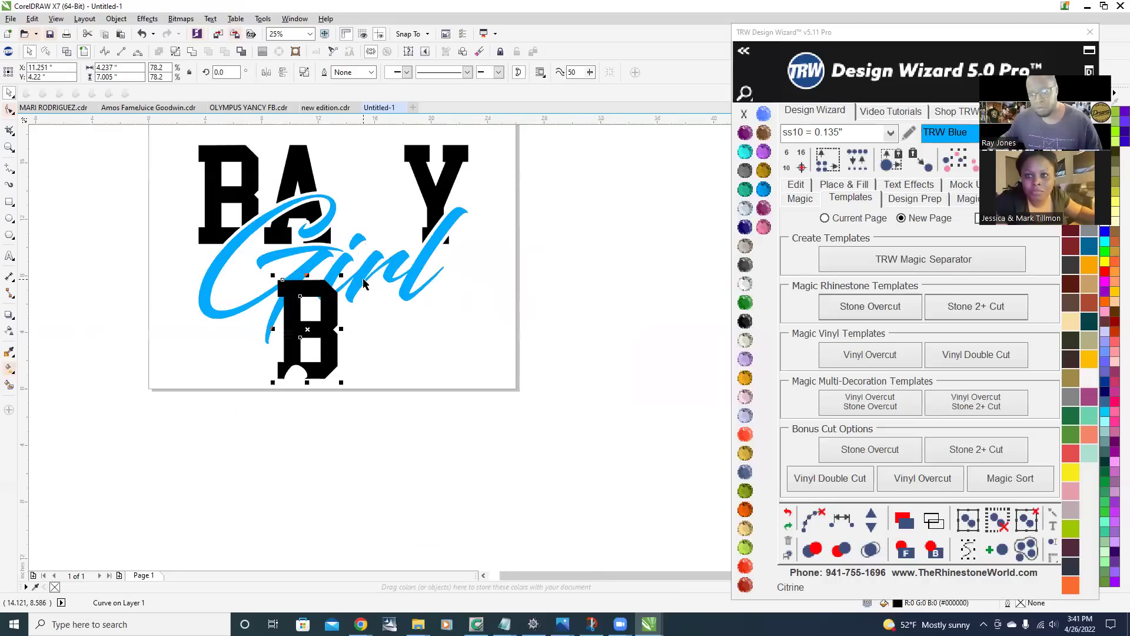
key(ctrl+z)
scroll(464, 294, up, 1)
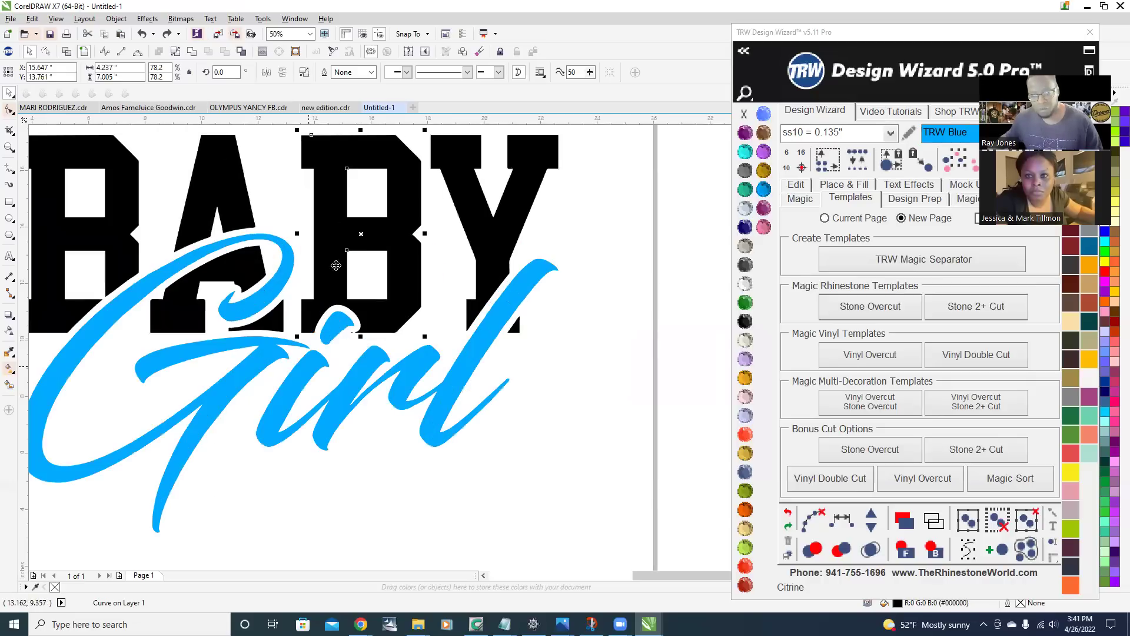
drag(518, 333, 566, 356)
key(ctrl+z)
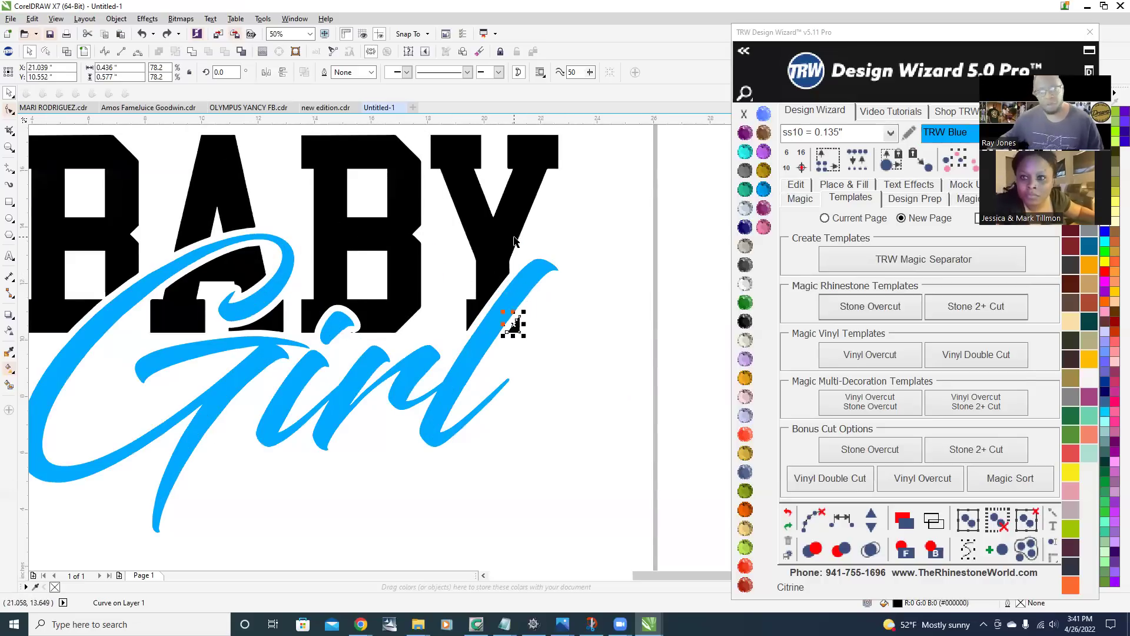
- Select all the black BABY letter pieces, including the A's lower fragments and the Y's foot, and join them into a single curve
scroll(516, 235, down, 1)
scroll(446, 145, up, 1)
scroll(407, 203, down, 1)
scroll(406, 202, up, 1)
scroll(157, 353, down, 1)
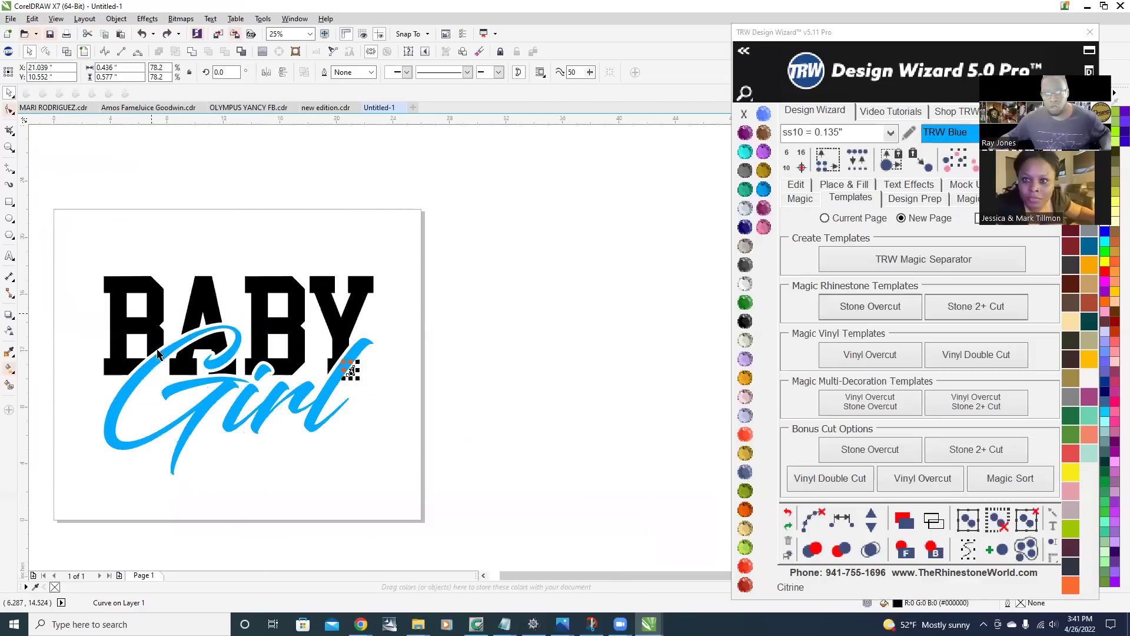
scroll(158, 353, up, 1)
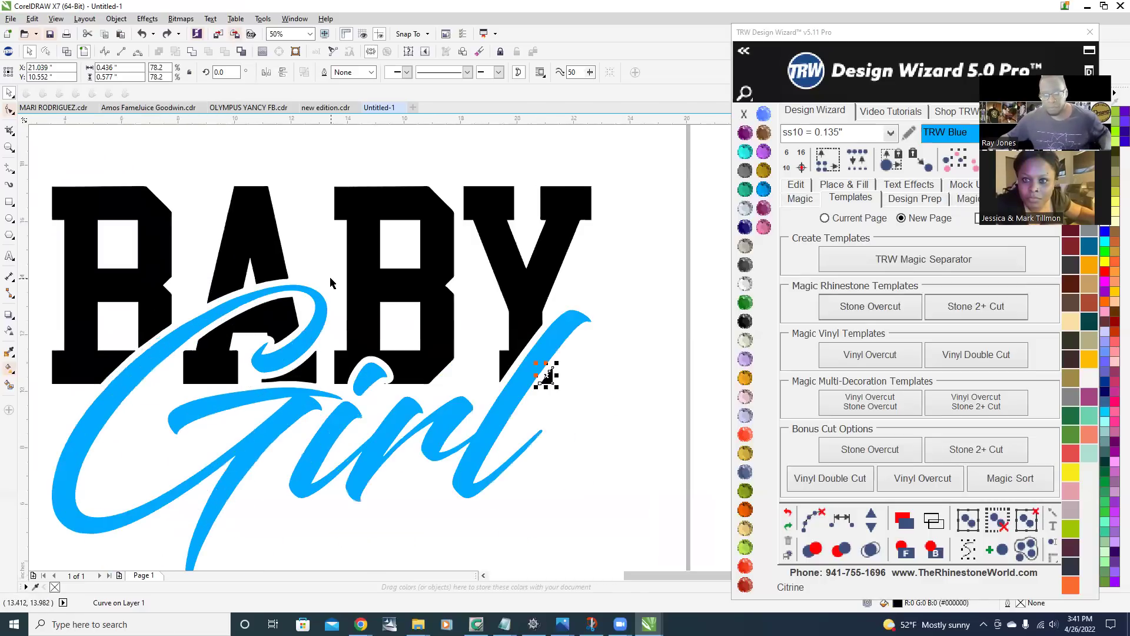
click(148, 246)
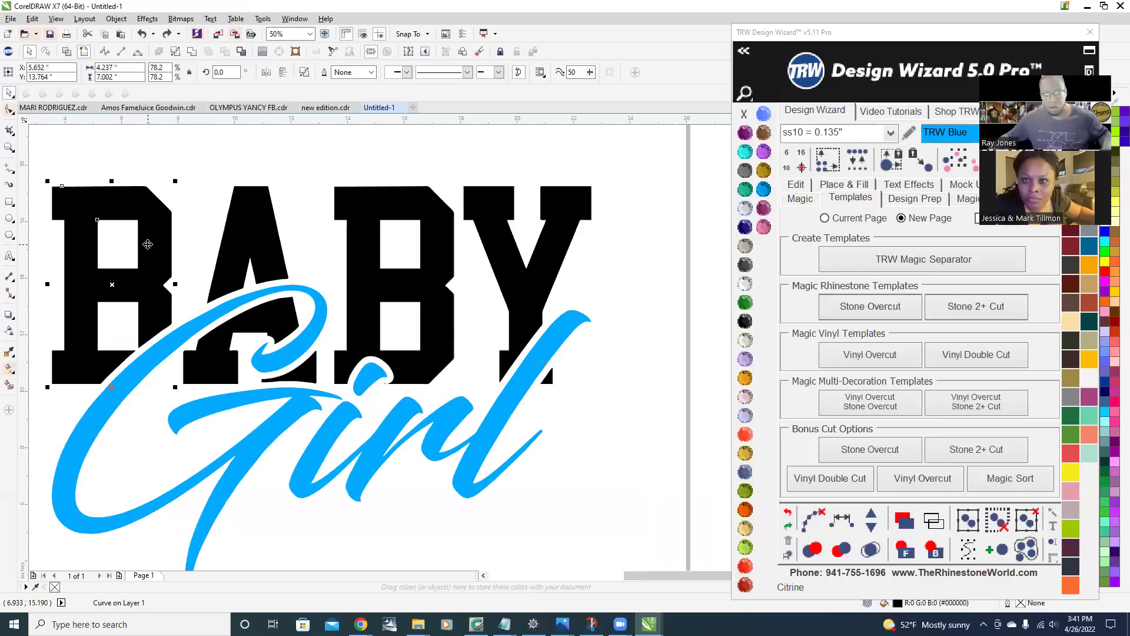
shift+click(241, 238)
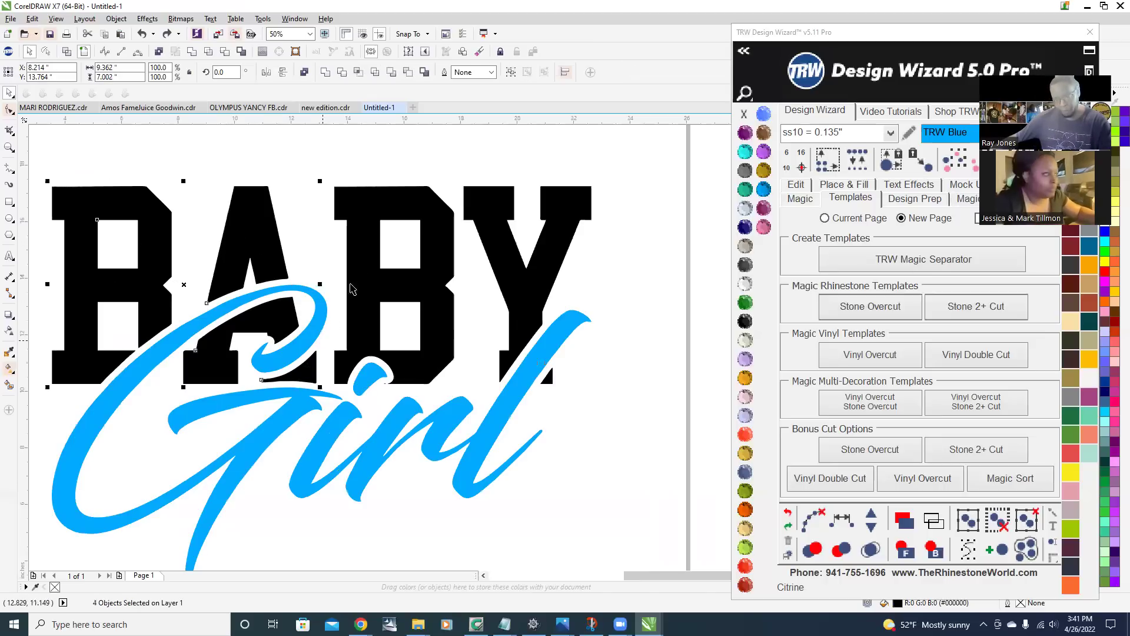
shift+click(364, 266)
shift+click(492, 207)
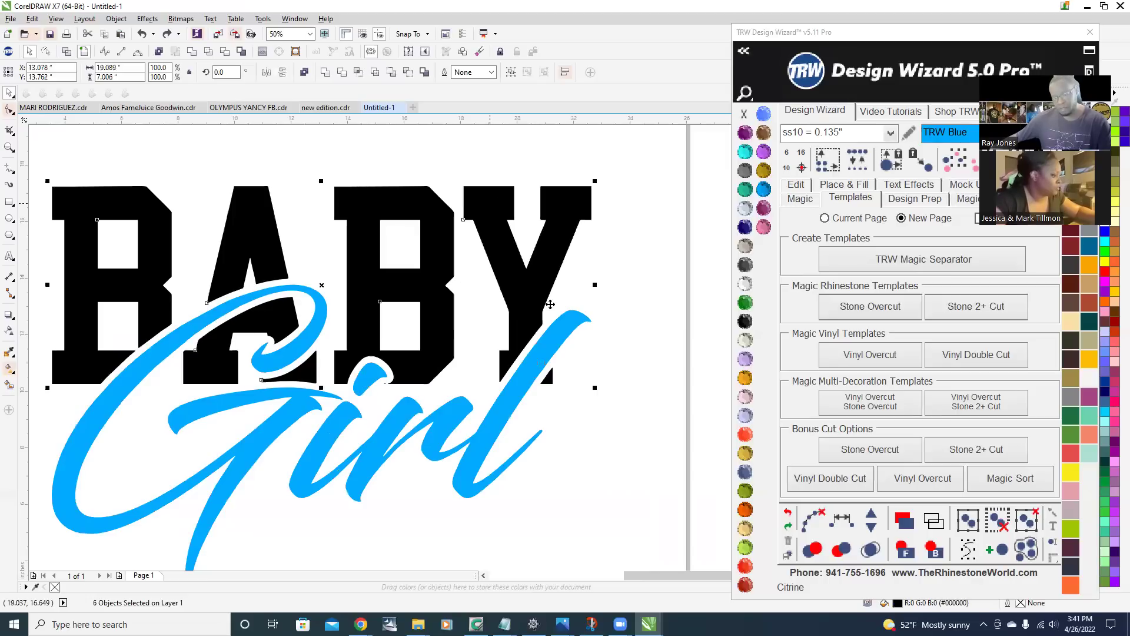
shift+click(549, 381)
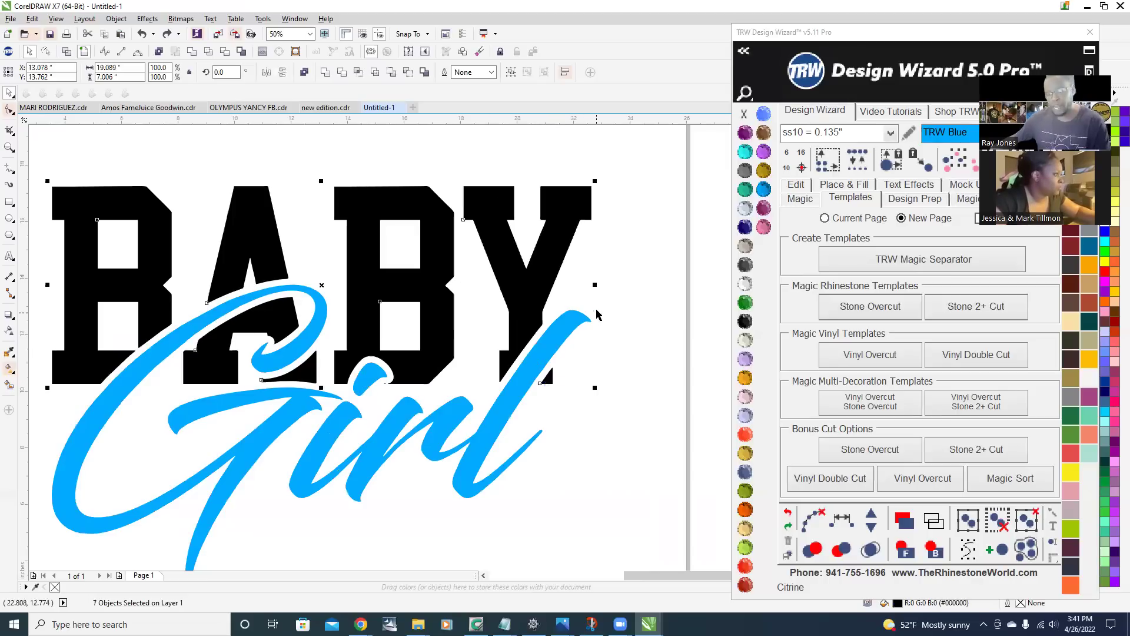
scroll(593, 306, down, 1)
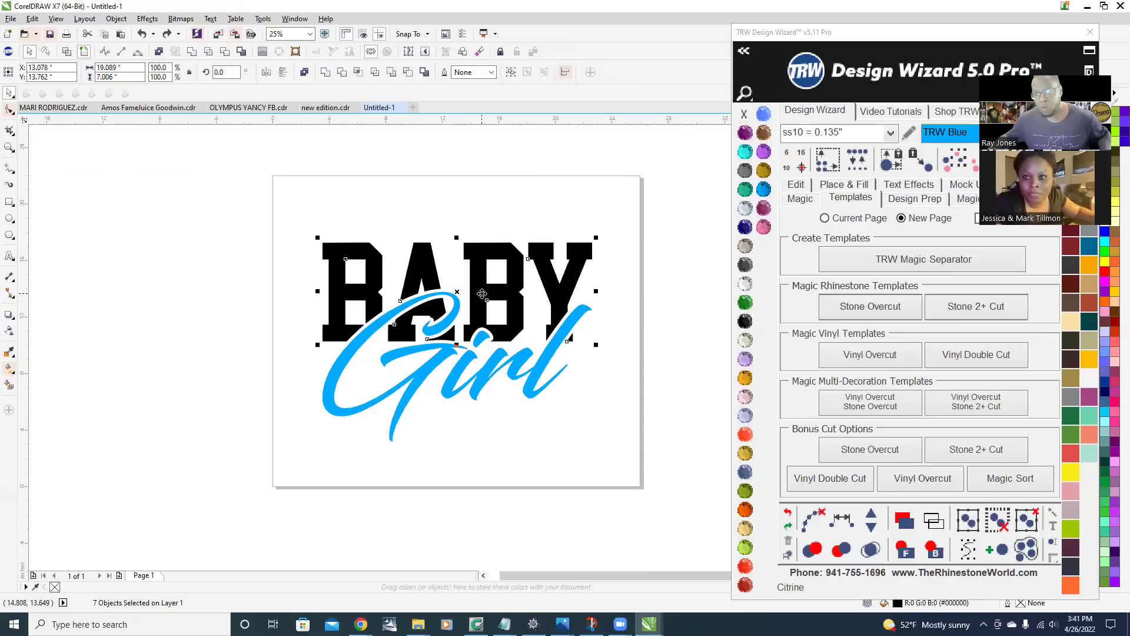
click(192, 53)
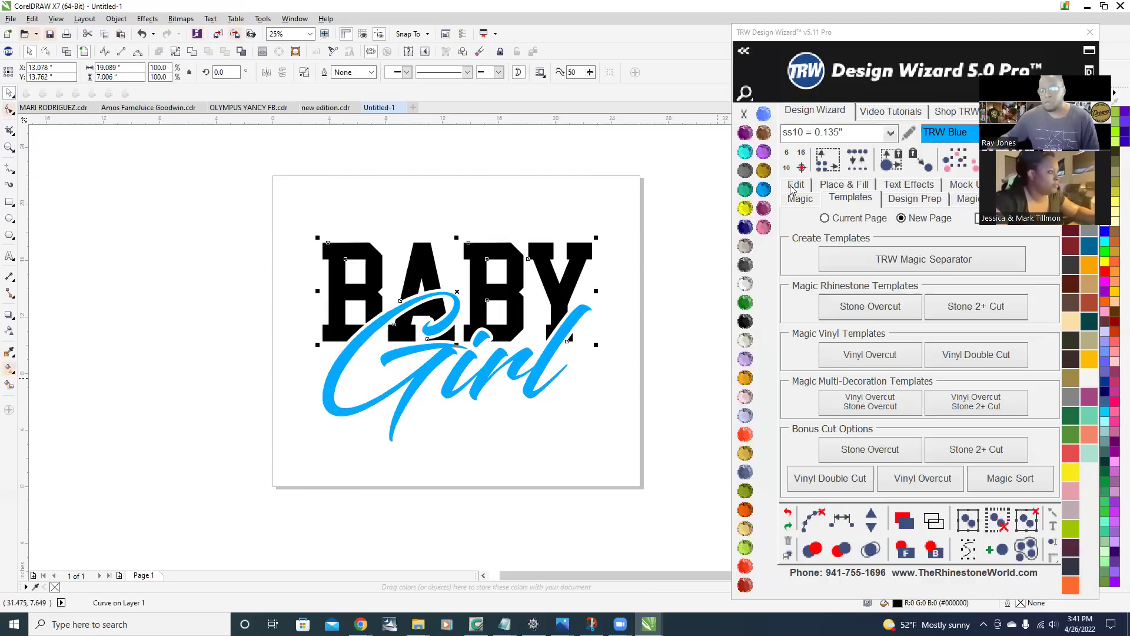
- Try the Topaz stone colour on the joined BABY, and undo both the colouring and the joining
click(765, 171)
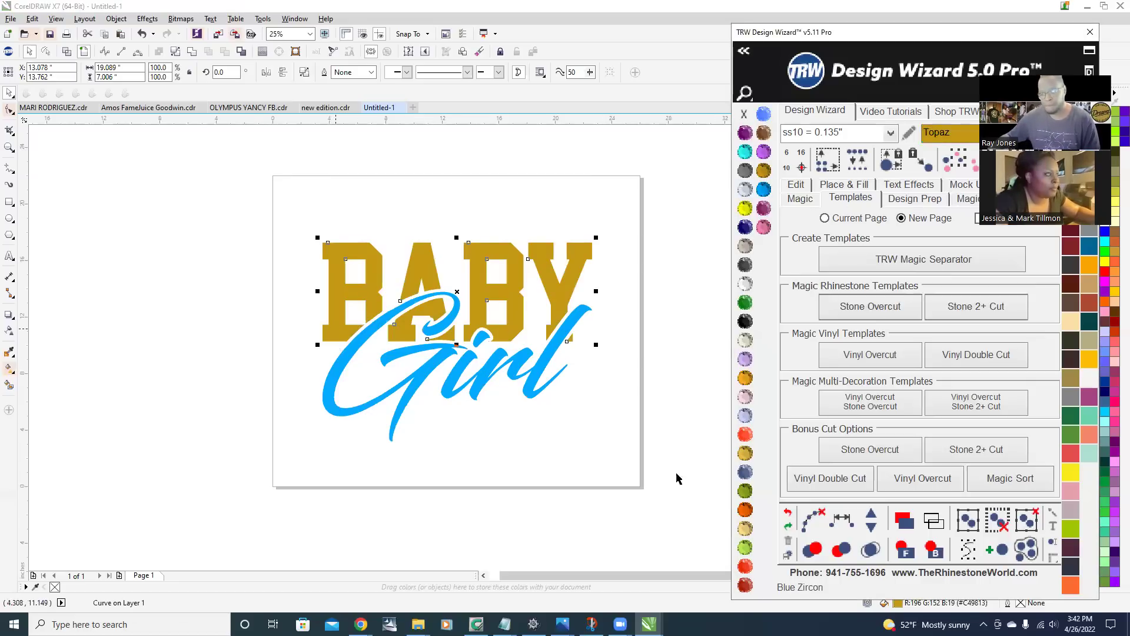
click(787, 512)
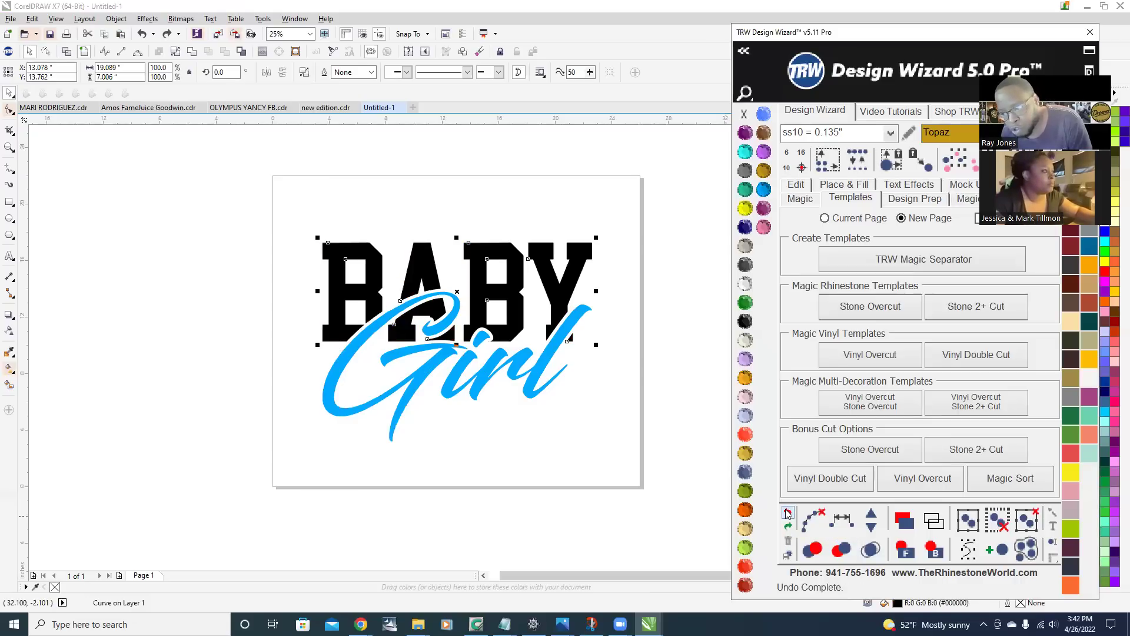
click(788, 514)
- Move the second B and the upper piece of the A above the word to check their separation, undo each move and clear the selection
click(488, 209)
drag(513, 328, 493, 204)
key(ctrl+z)
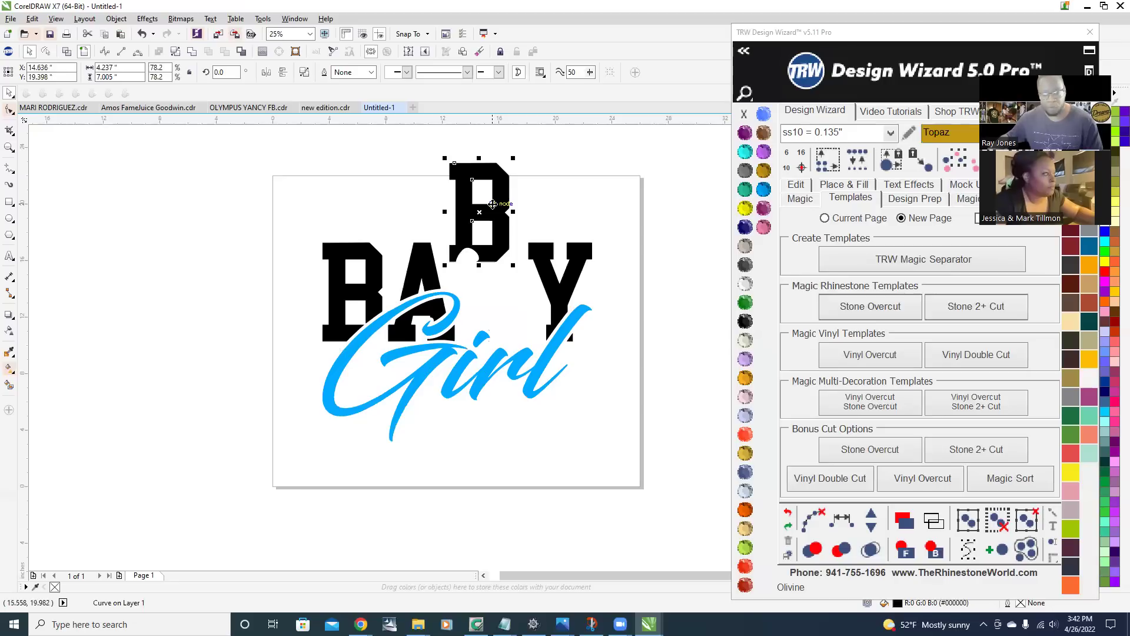
key(ctrl+z)
click(407, 277)
drag(407, 277, 406, 196)
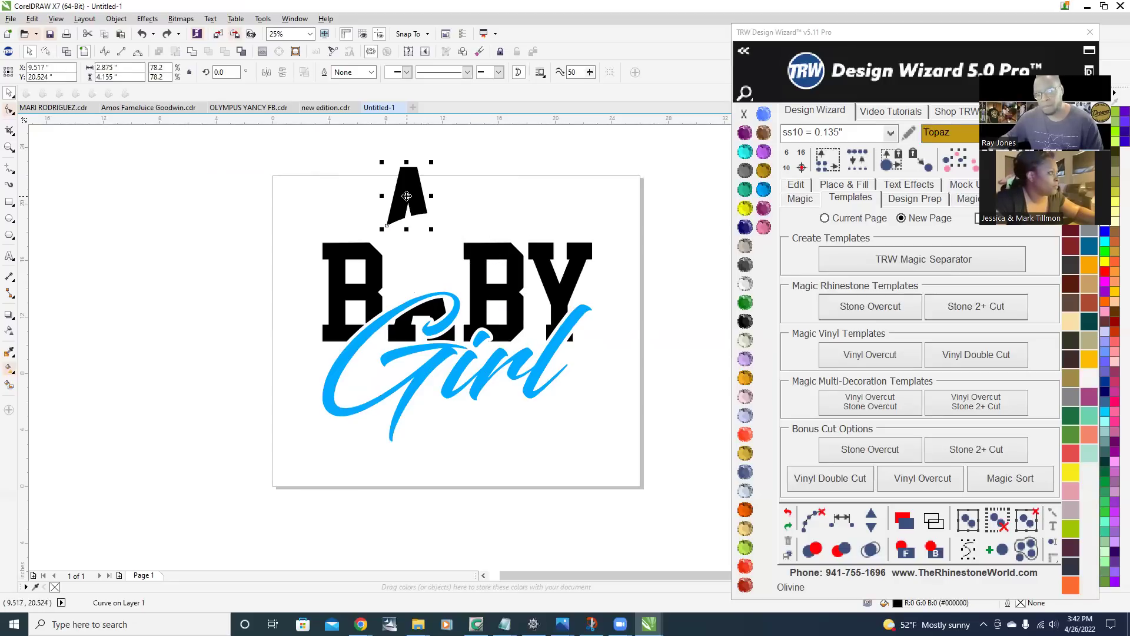
key(ctrl+z)
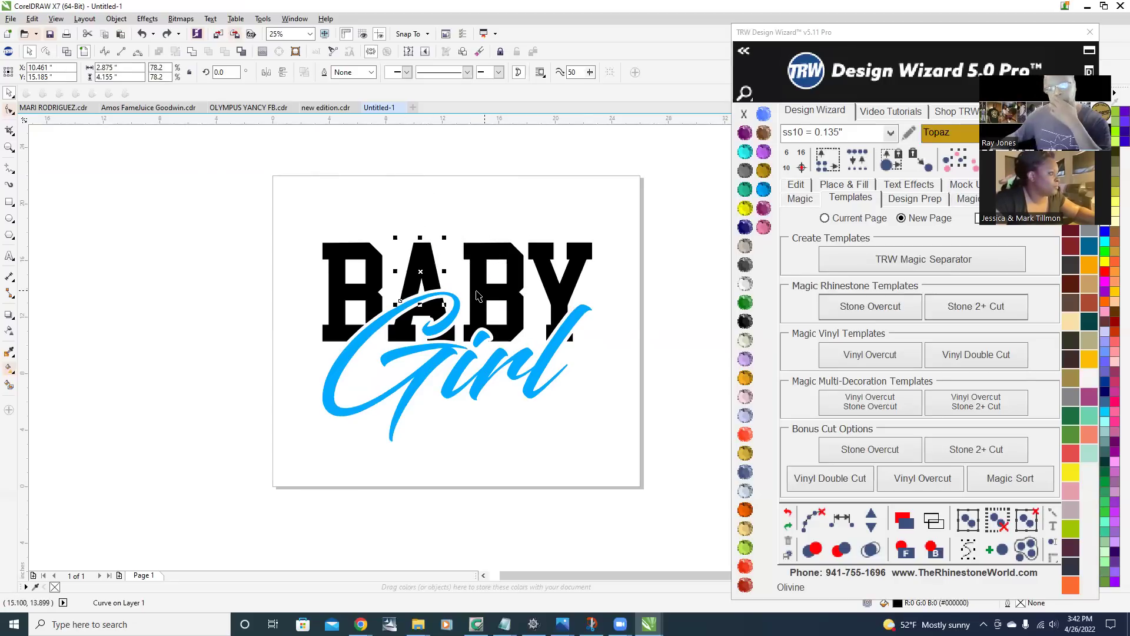
scroll(479, 296, up, 1)
scroll(225, 343, up, 1)
click(237, 339)
scroll(237, 340, down, 2)
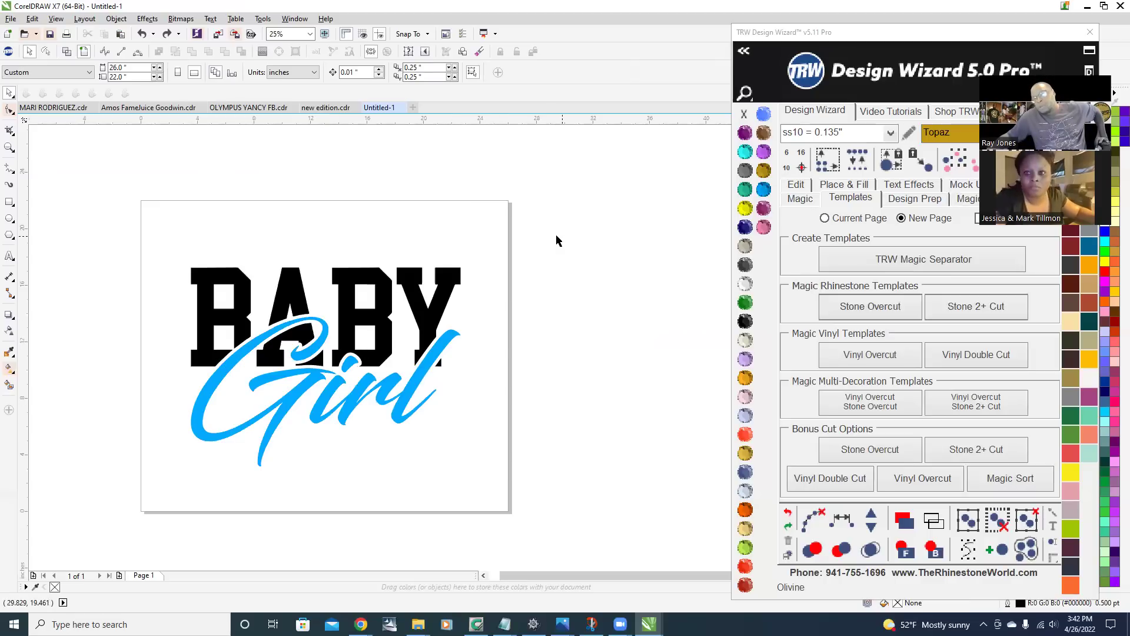
- Select the second letter B and move the TRW Design Wizard window further over the workspace, keeping its Templates tools shown
scroll(250, 323, up, 1)
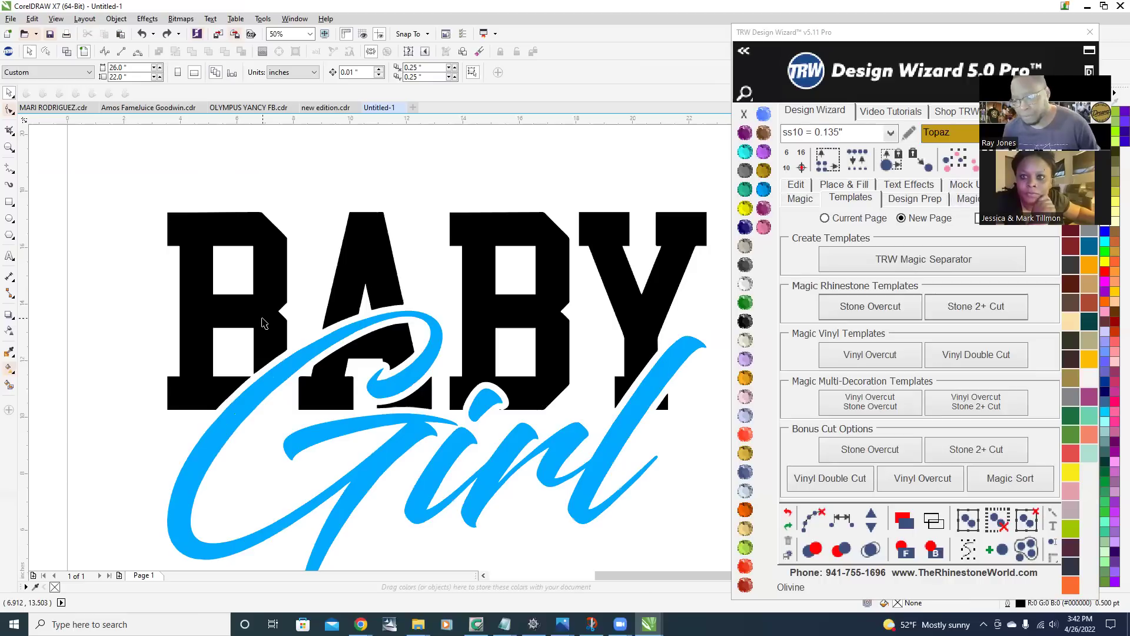
scroll(249, 327, down, 1)
scroll(323, 349, up, 1)
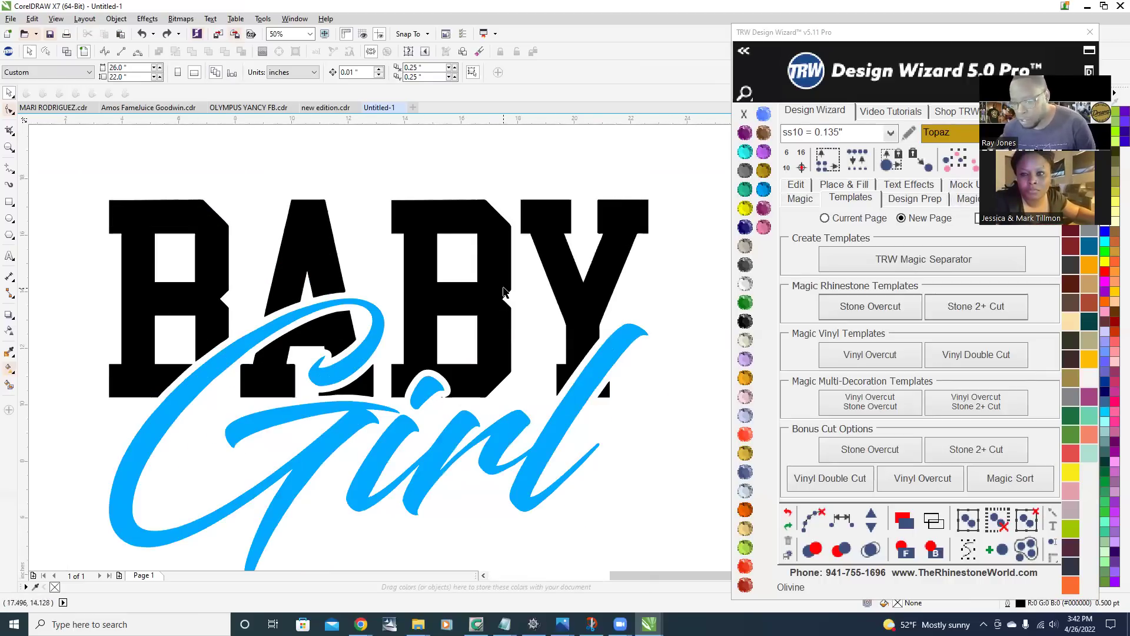
click(487, 323)
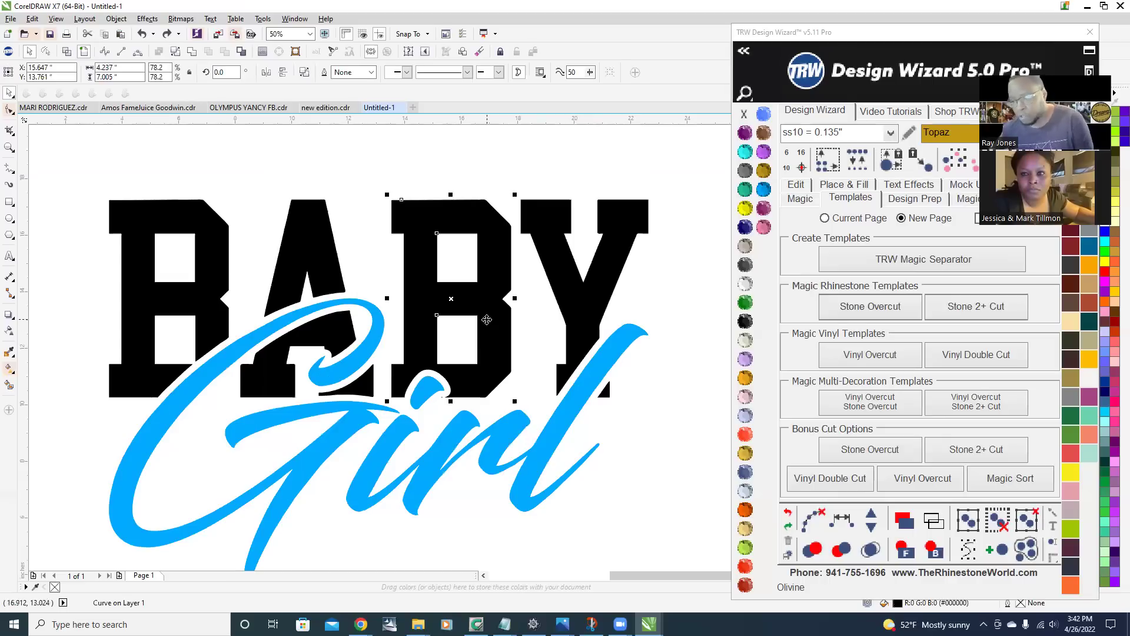
click(982, 37)
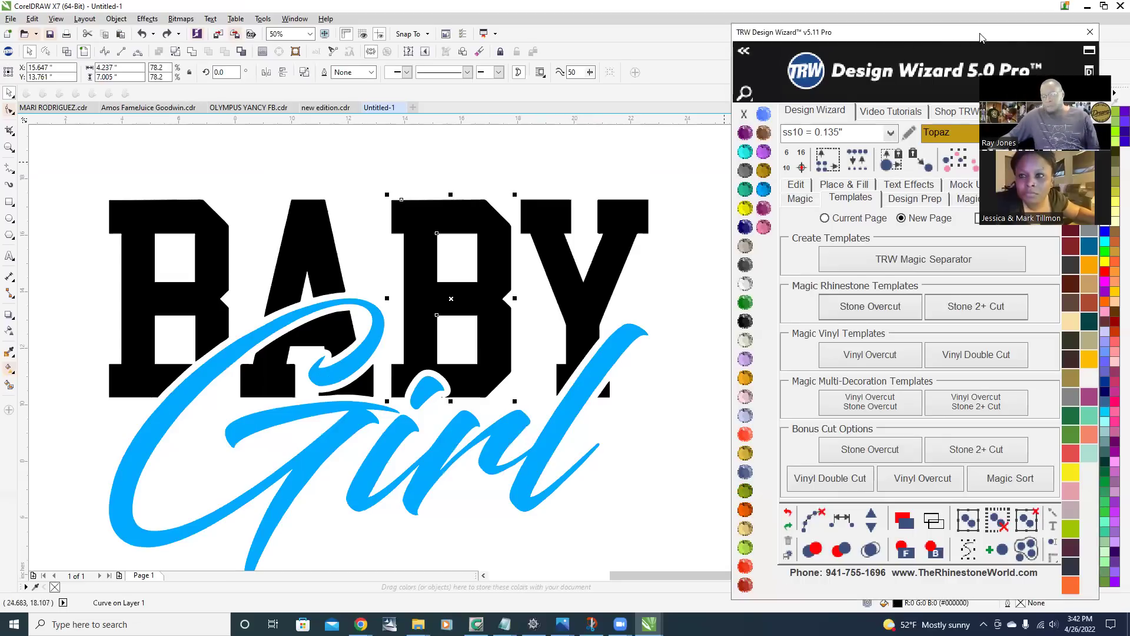
drag(981, 37, 801, 48)
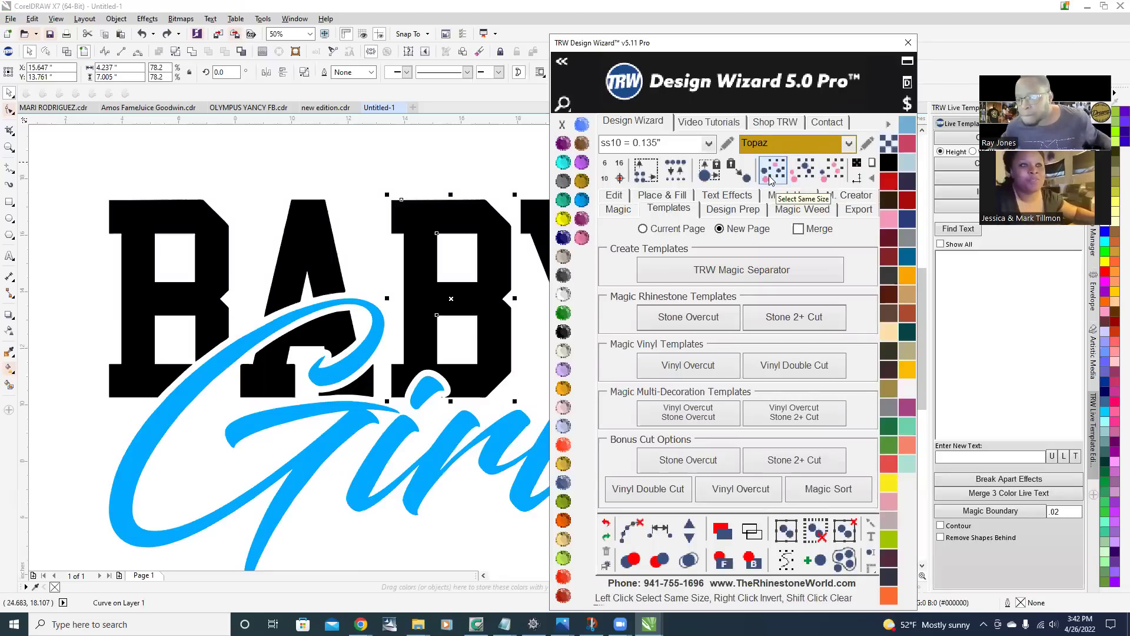
click(618, 210)
click(668, 208)
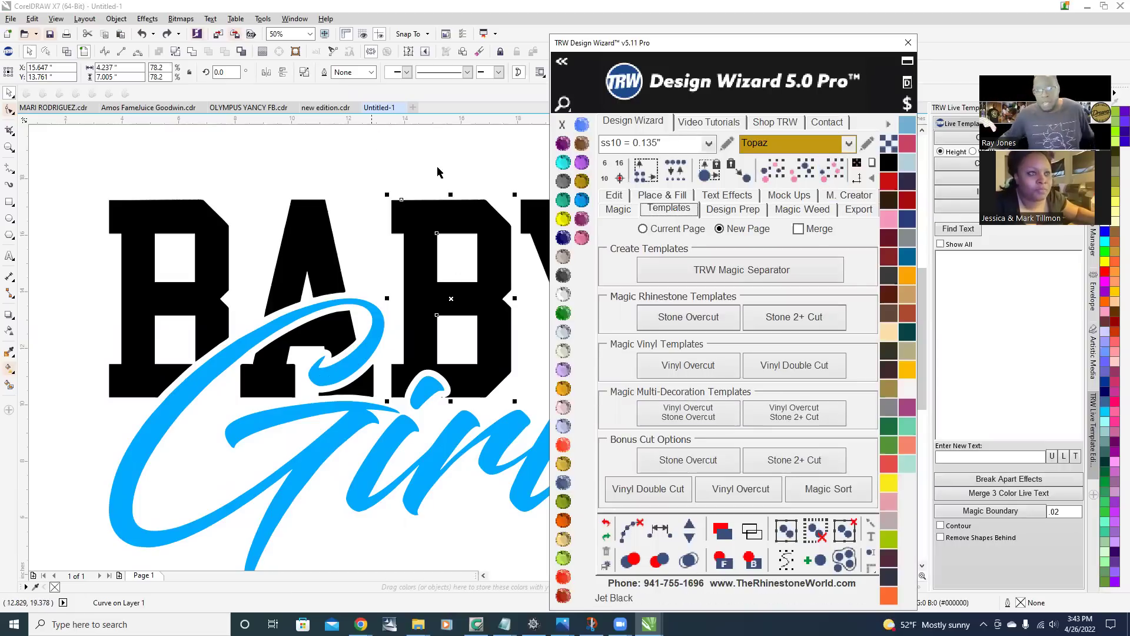
- Select the second black B and extend the selection to every object of the same colour
click(456, 173)
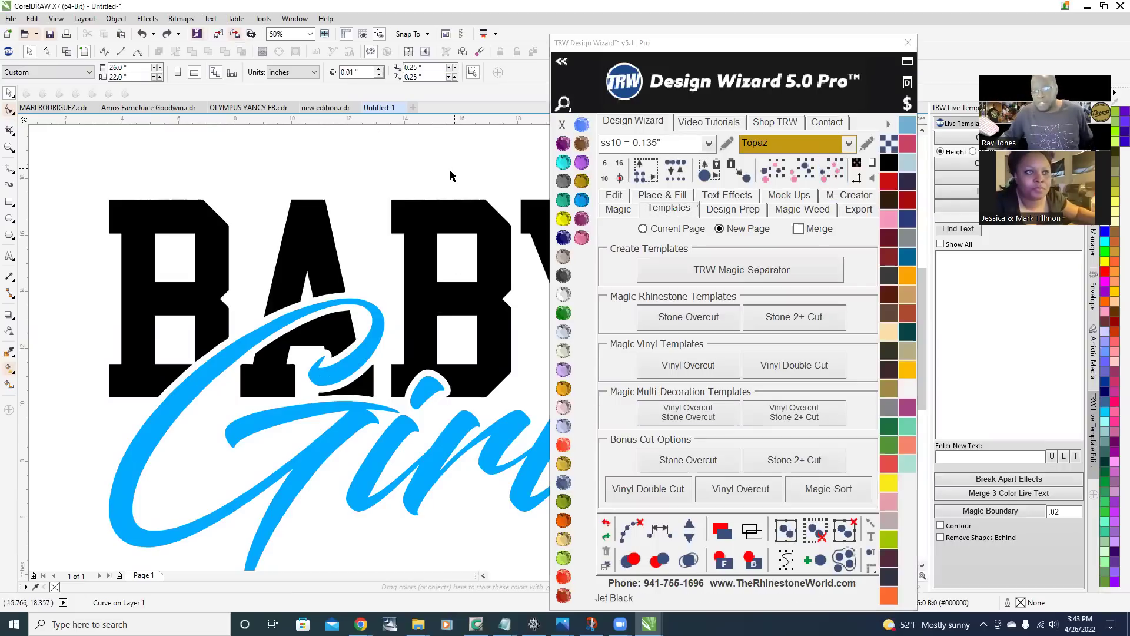
click(439, 226)
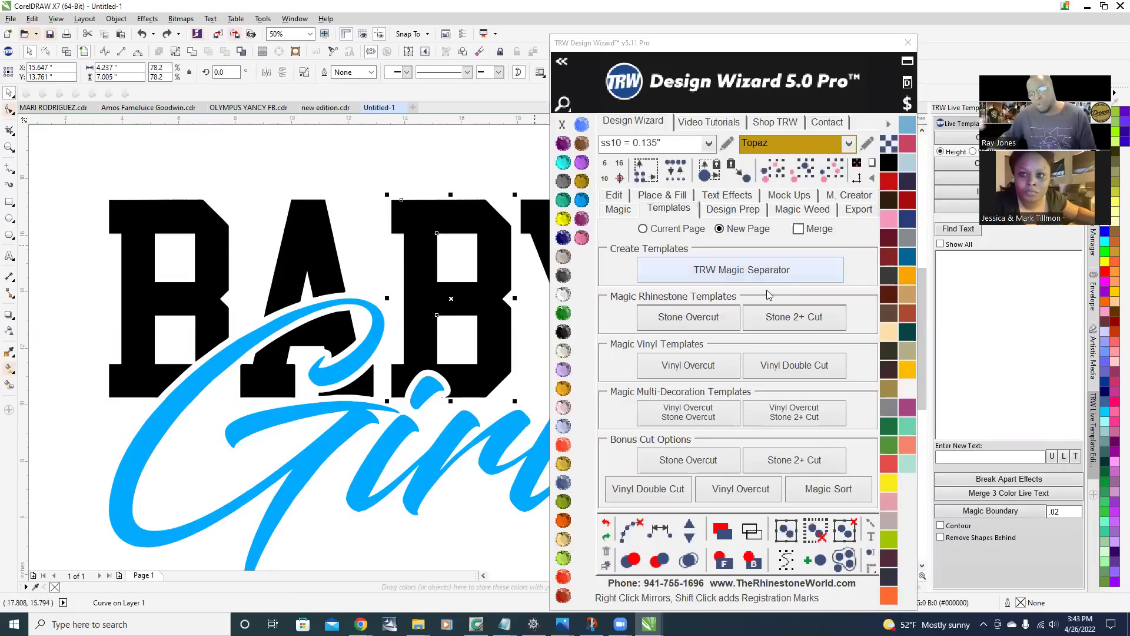
click(802, 171)
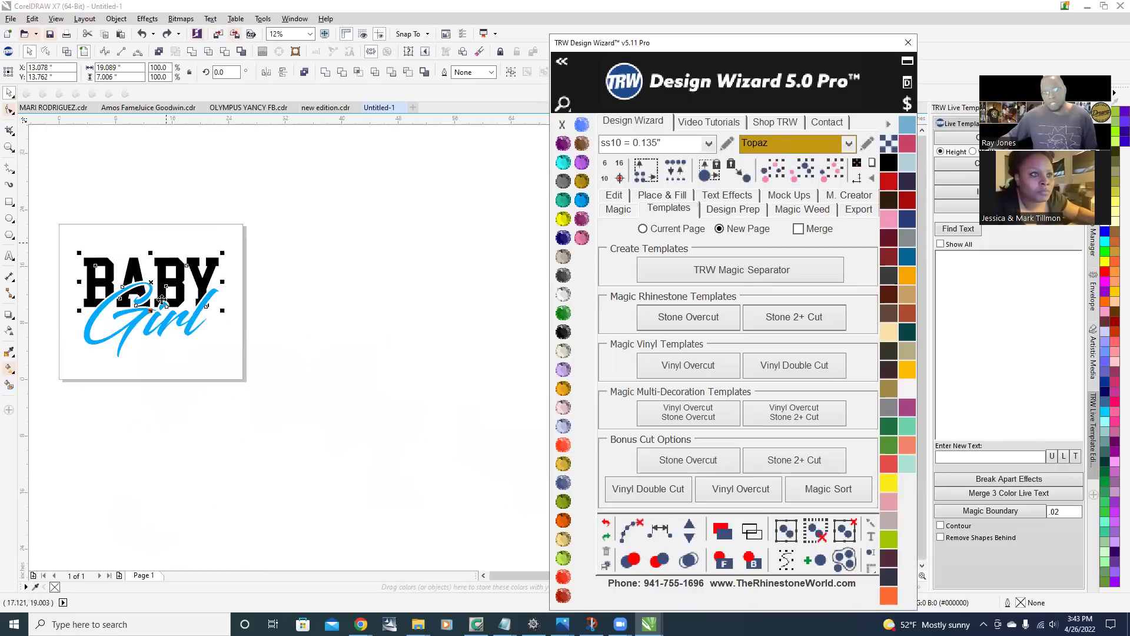
scroll(86, 277, up, 2)
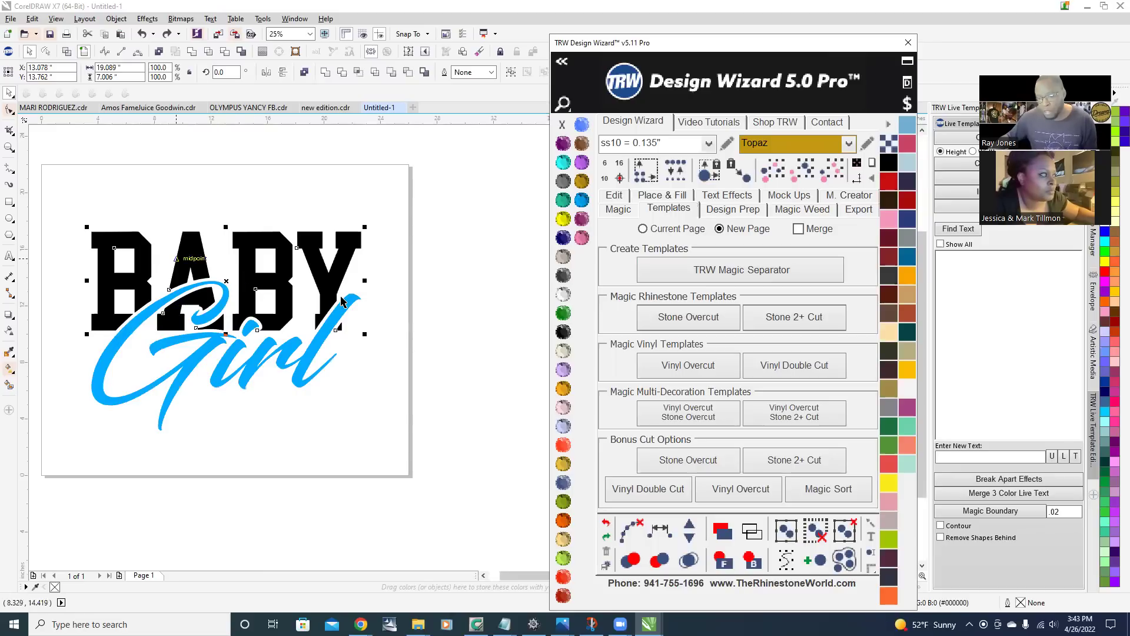
- Try TRW Pink and Light Sapphire on the selected BABY pieces, and settle on TRW Fuchsia
click(581, 239)
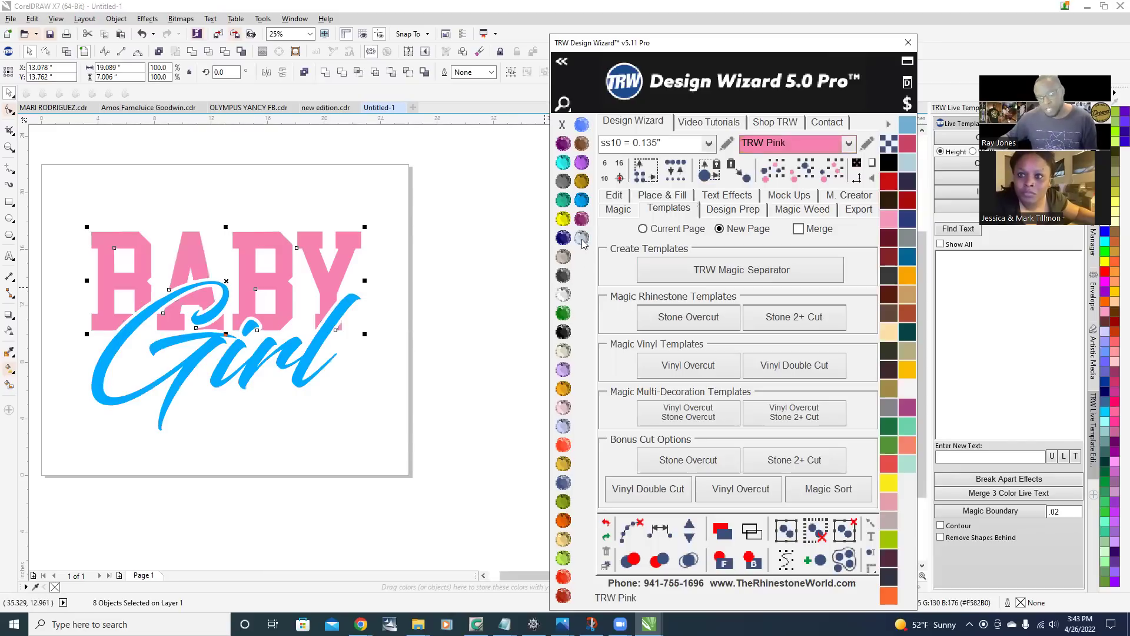
click(566, 423)
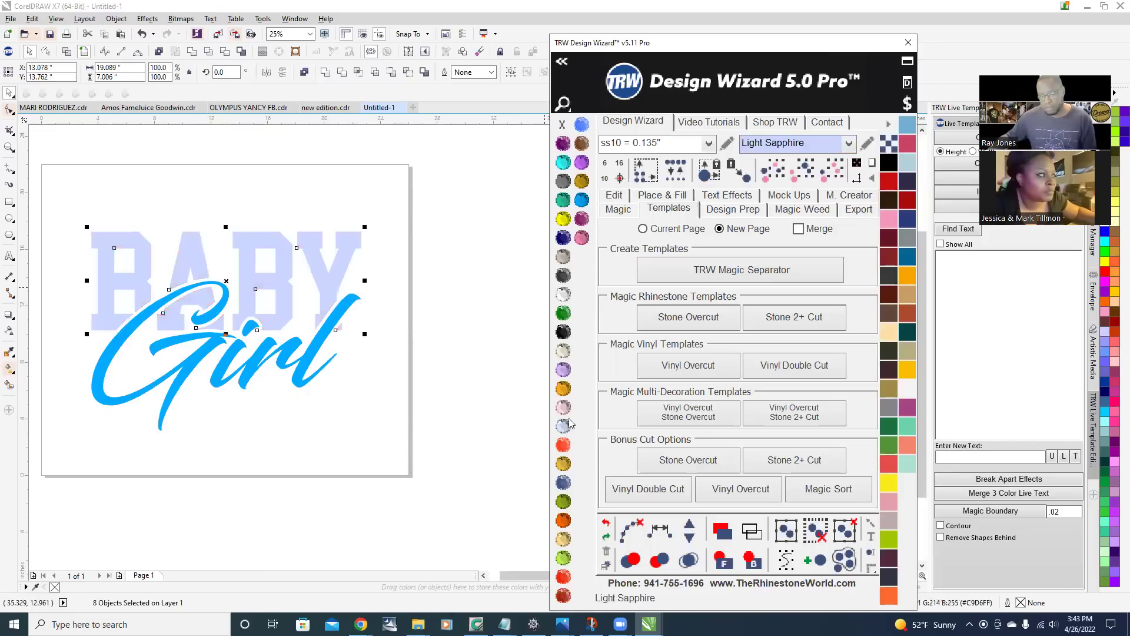
click(582, 221)
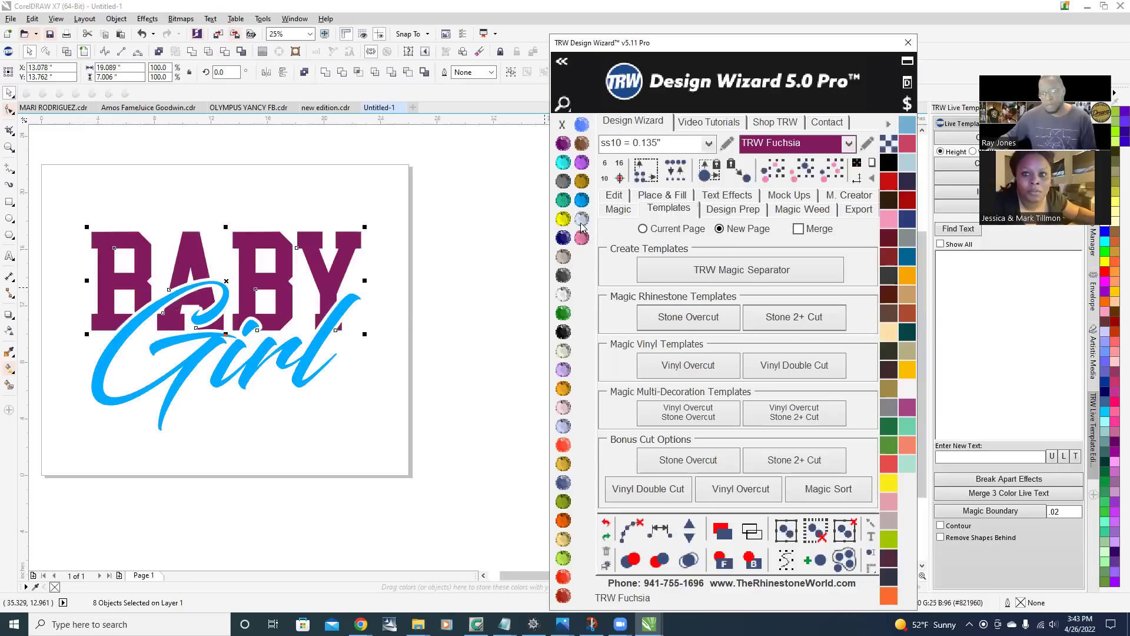
- Join the fuchsia BABY pieces into a single curve and clear the selection
click(191, 53)
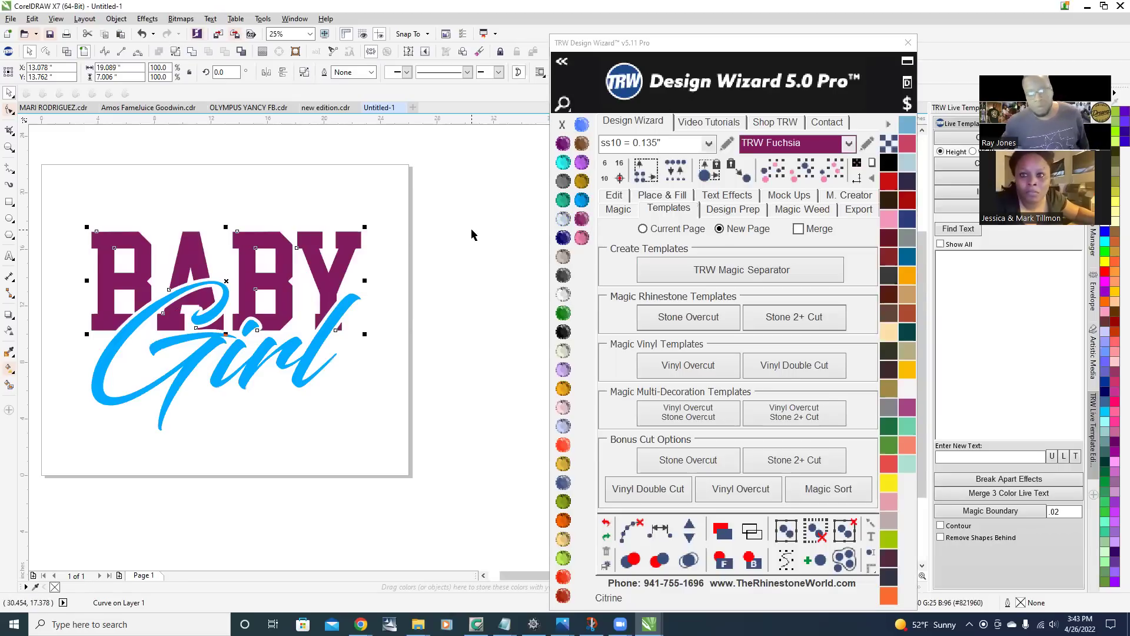
click(209, 176)
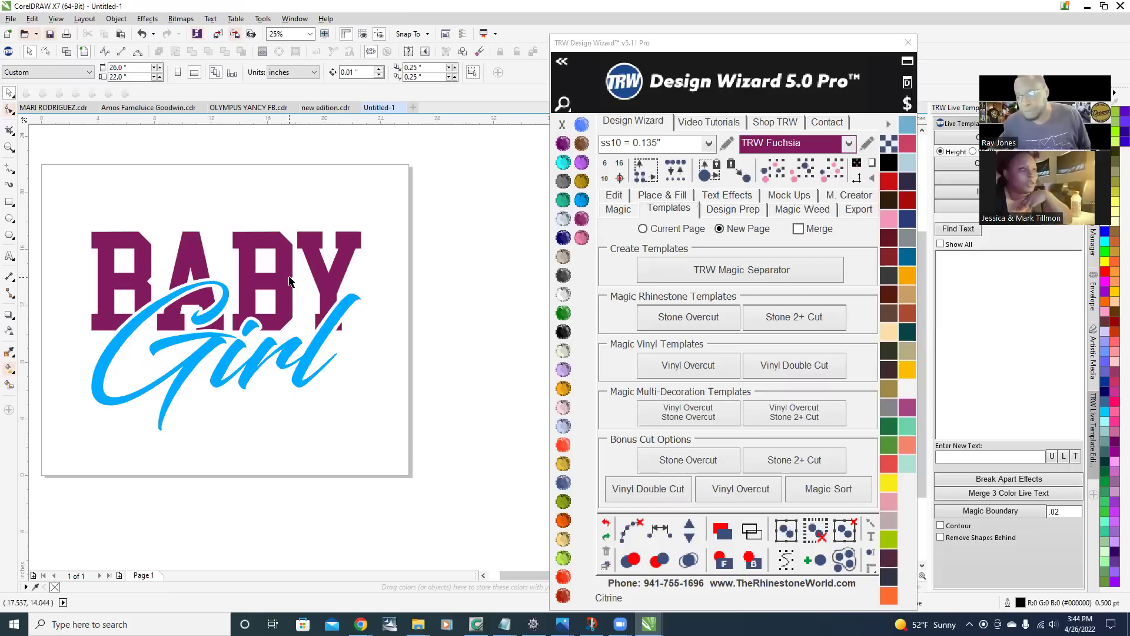
- Move the fuchsia BABY away from its place to check that it is one piece, and undo the move
scroll(434, 316, down, 1)
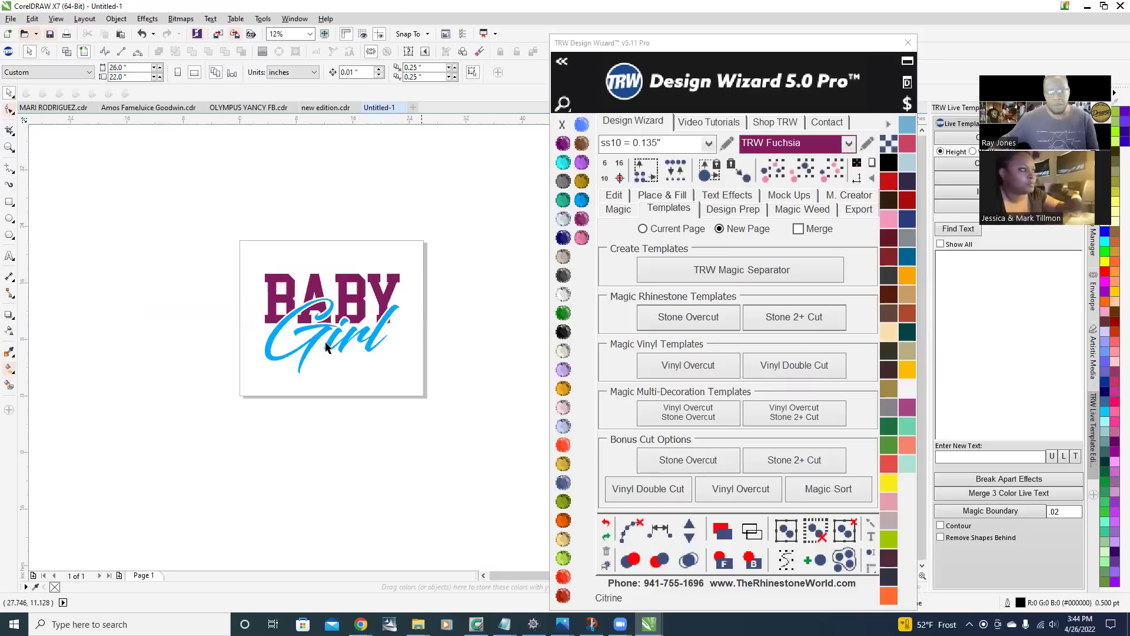
scroll(325, 346, up, 1)
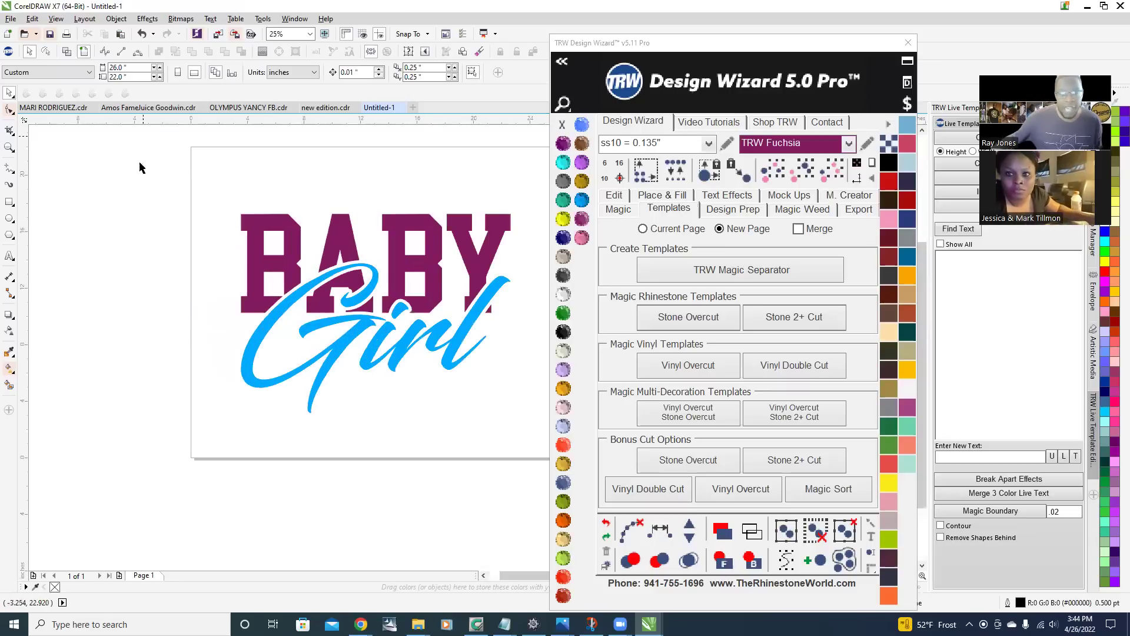
drag(394, 257, 274, 323)
key(ctrl+z)
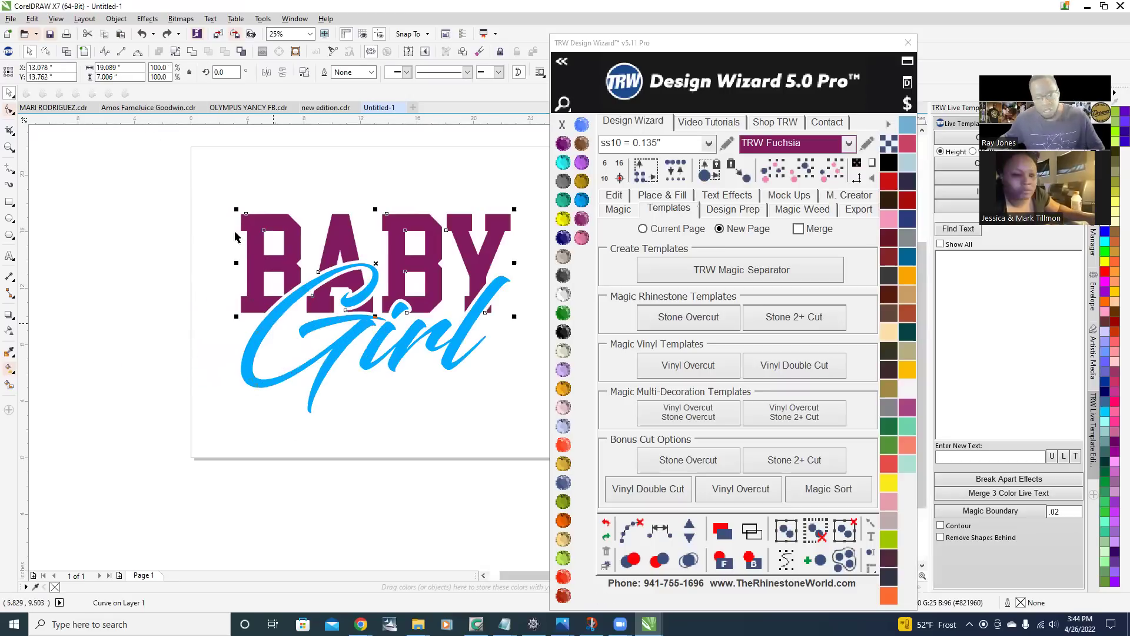
- Select BABY and Girl together, try repositioning the whole design on the page, and clear the selection
drag(189, 167, 596, 464)
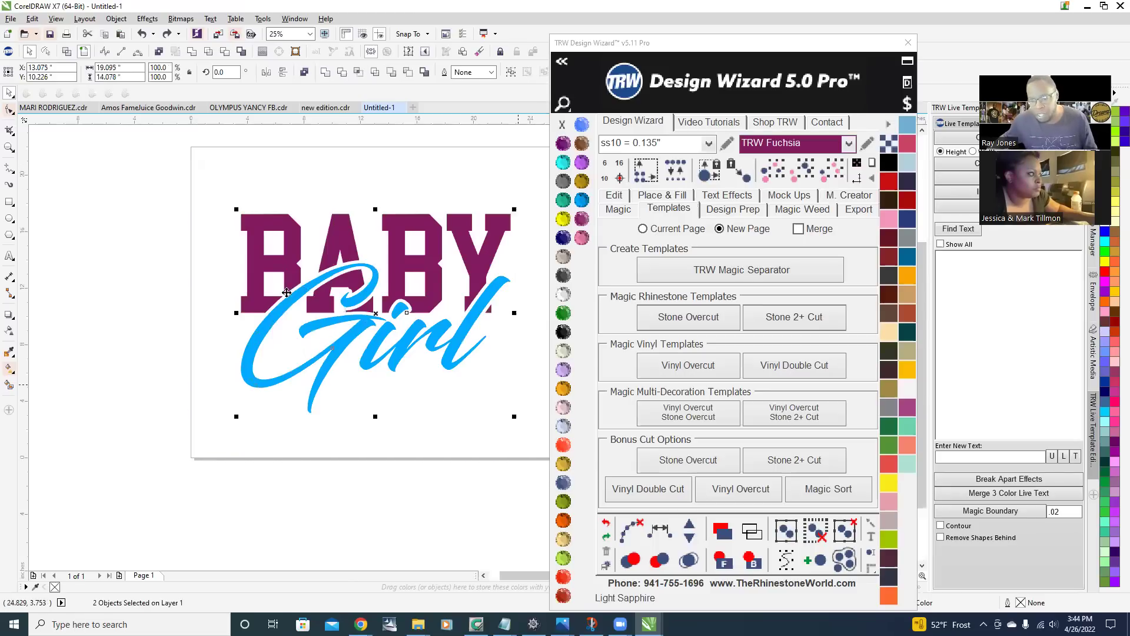
scroll(286, 293, down, 1)
drag(346, 284, 215, 255)
drag(384, 318, 377, 250)
key(p)
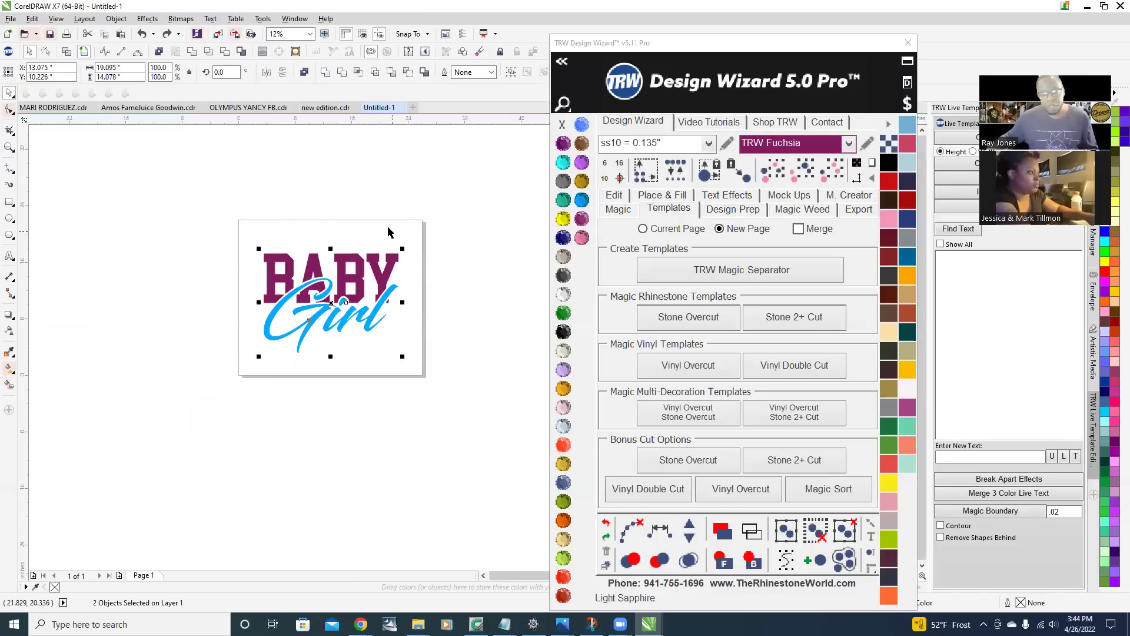
click(377, 241)
scroll(372, 271, up, 1)
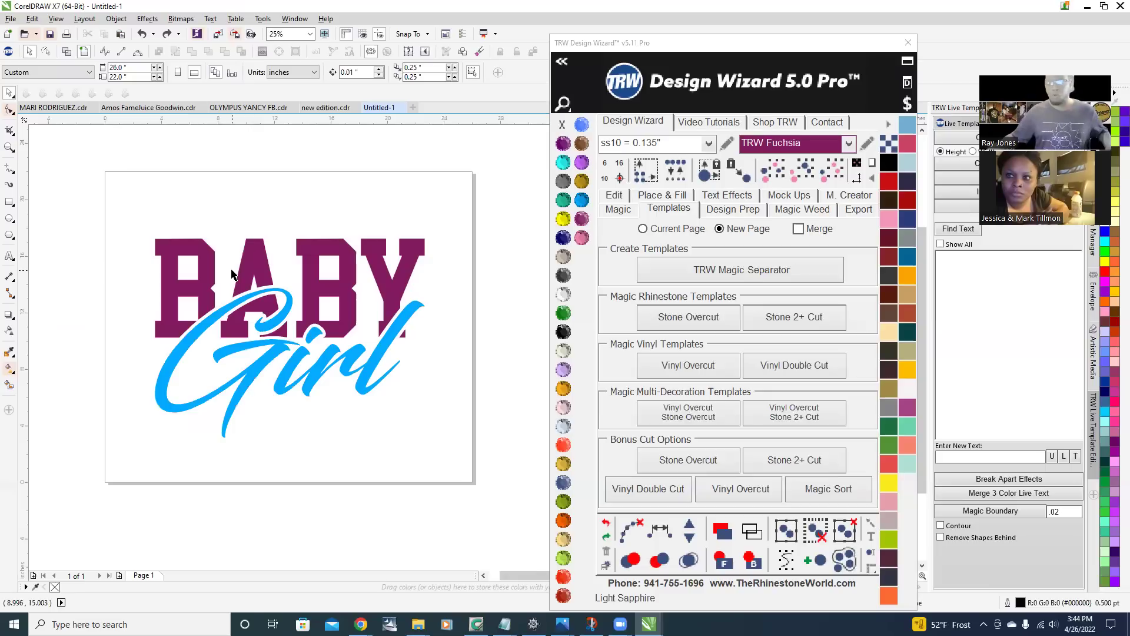
- Select the blue Girl lettering and set the Place & Fill contour spacing to .075
click(267, 359)
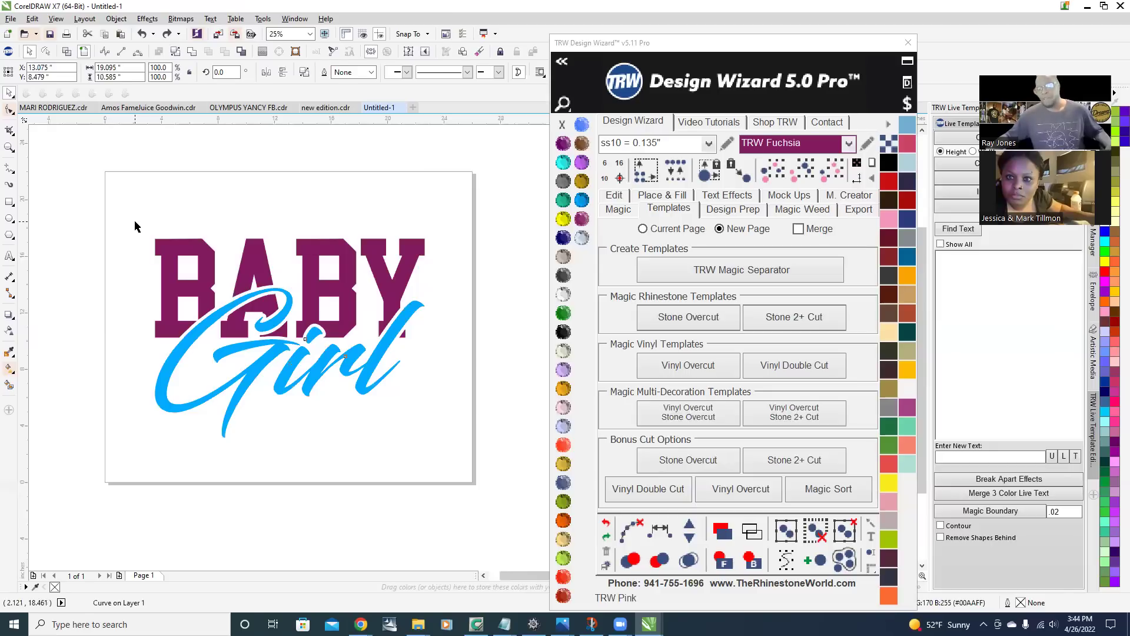
click(166, 216)
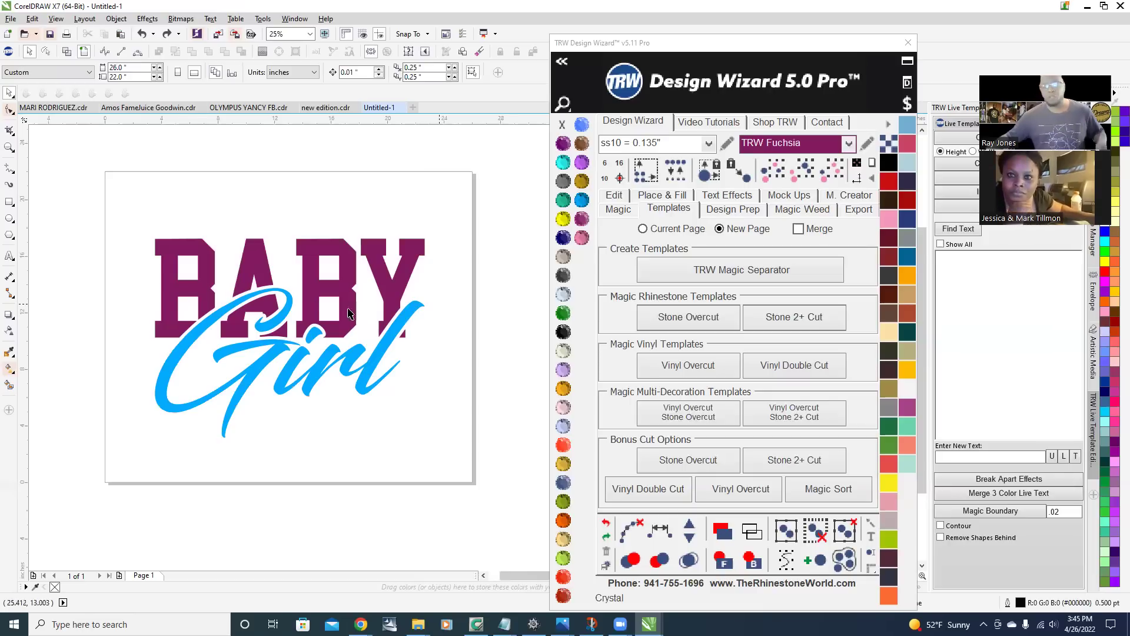
click(262, 365)
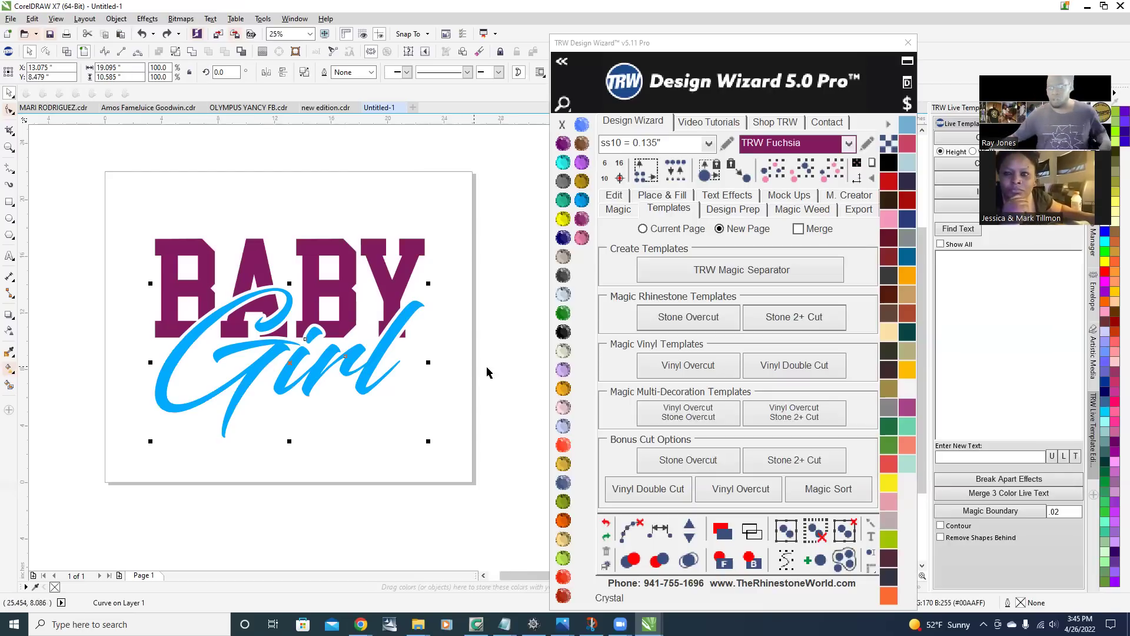
click(664, 196)
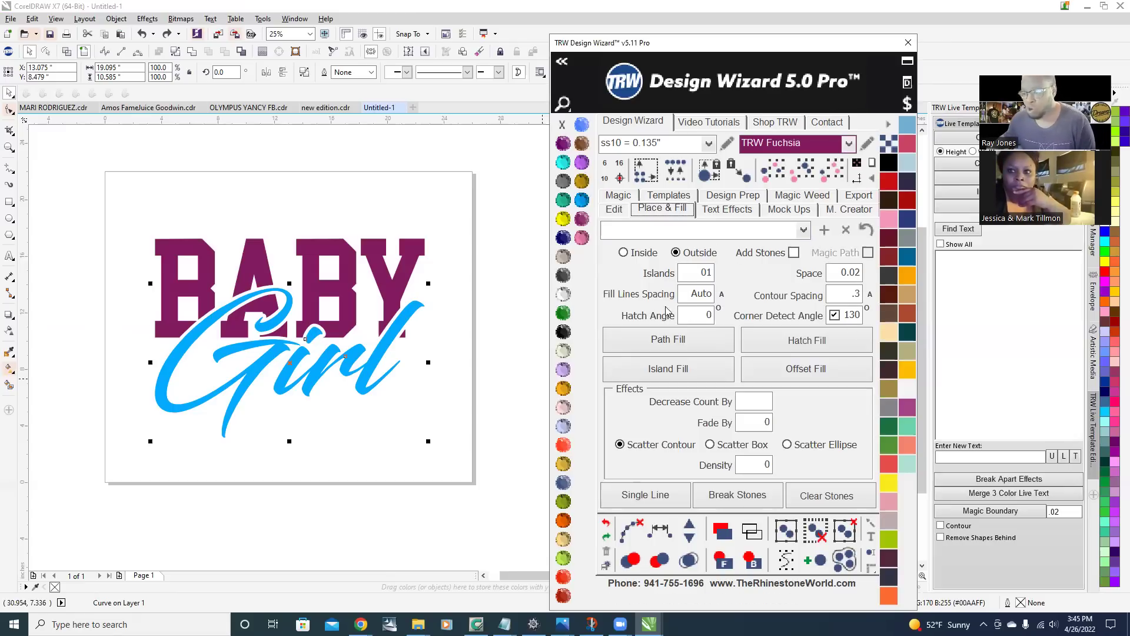
click(836, 301)
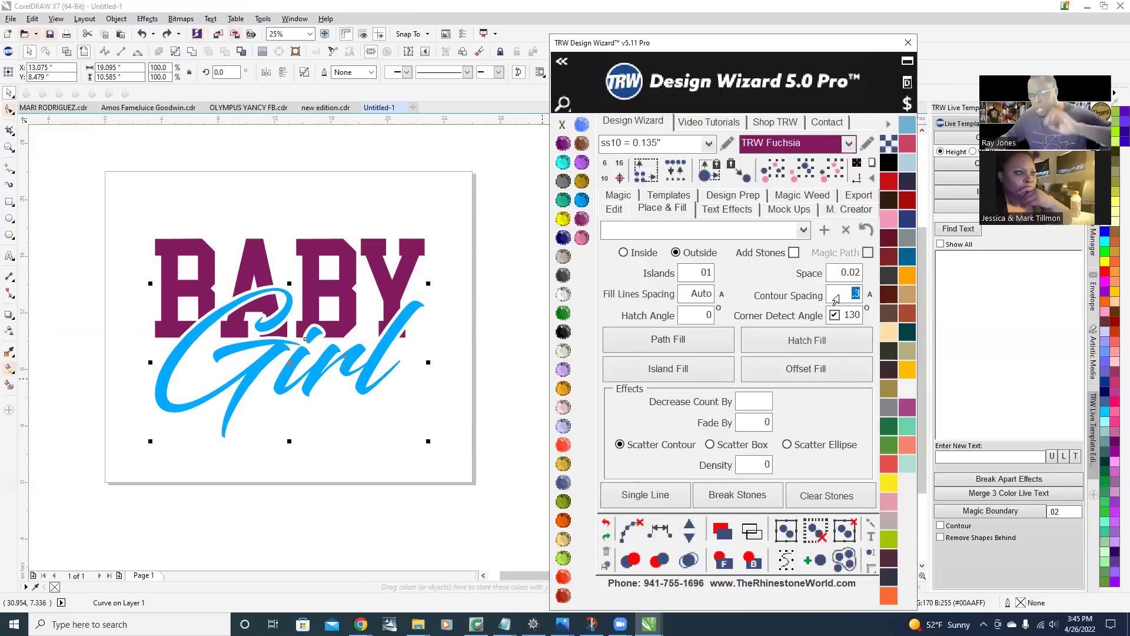
key(BackSpace)
text(.075)
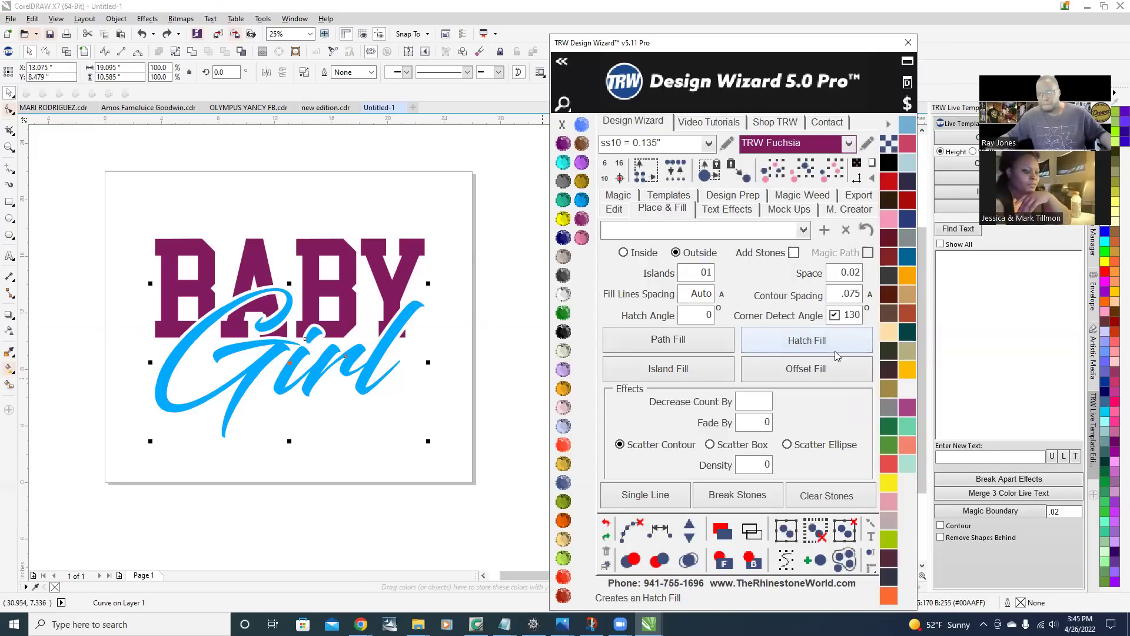
- Set the fill lines spacing to .14 and clear the selection of Girl
double_click(831, 296)
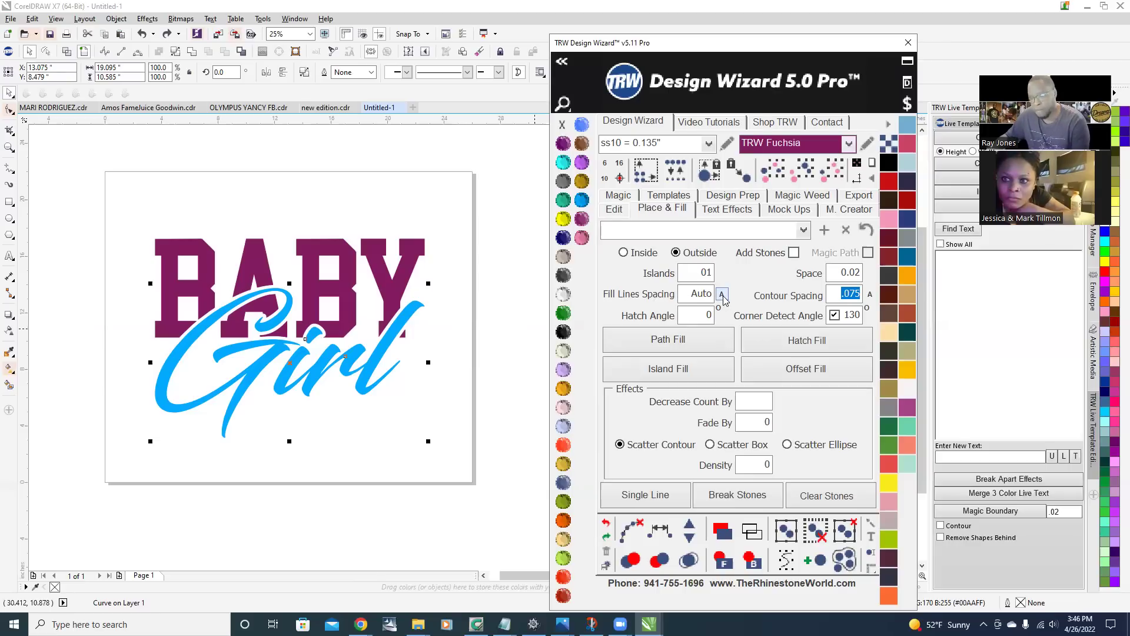
click(678, 299)
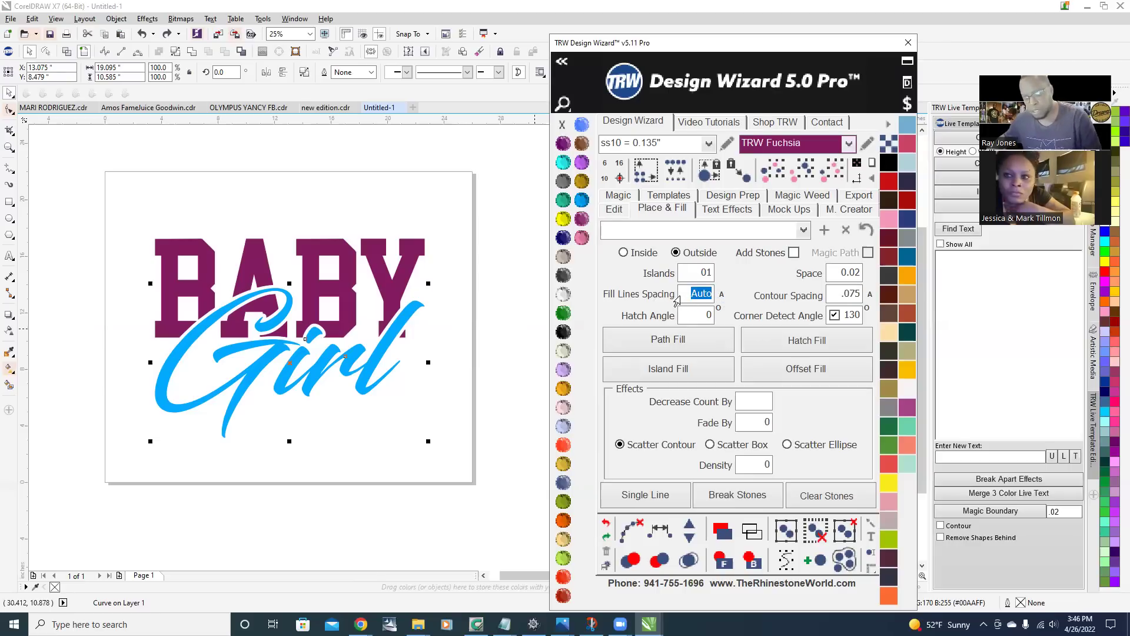
text(.14)
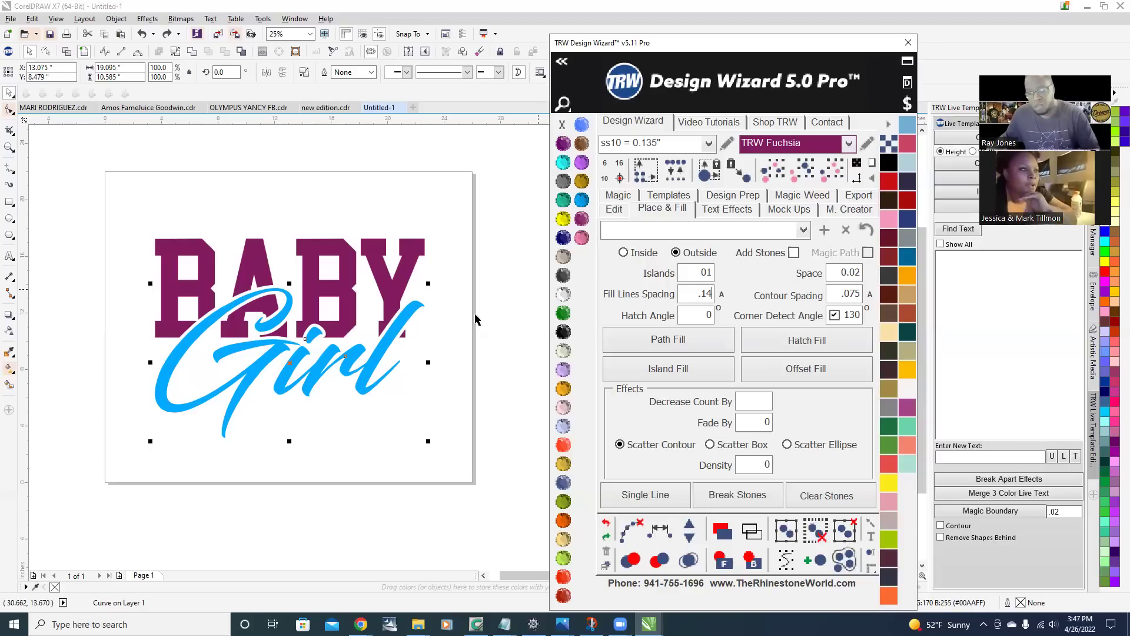
scroll(313, 365, up, 1)
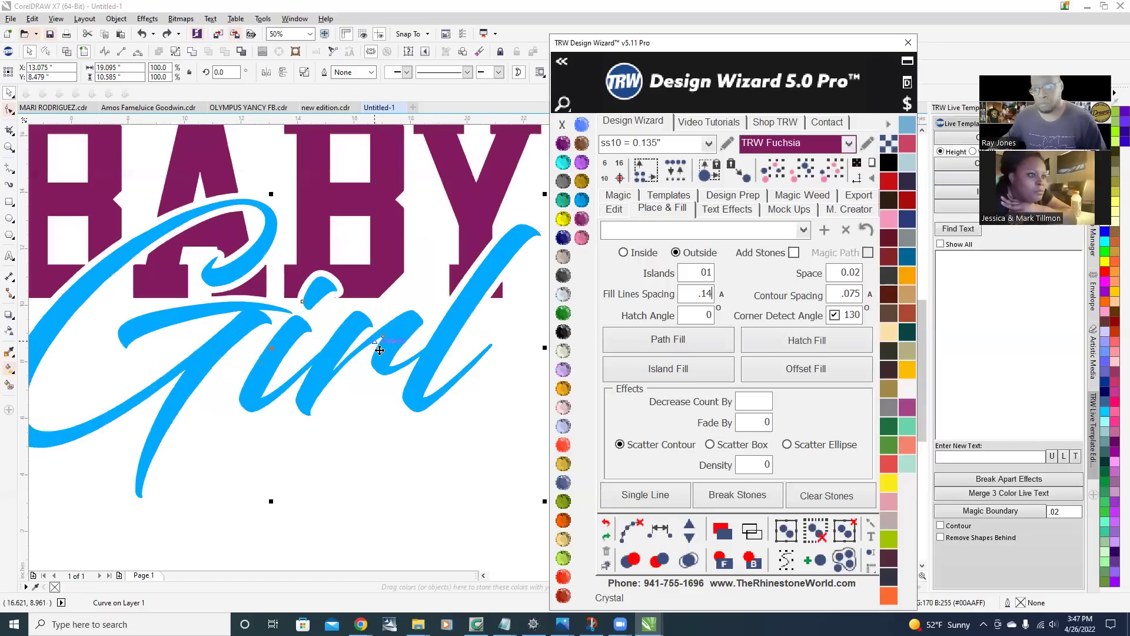
scroll(382, 347, down, 2)
click(391, 398)
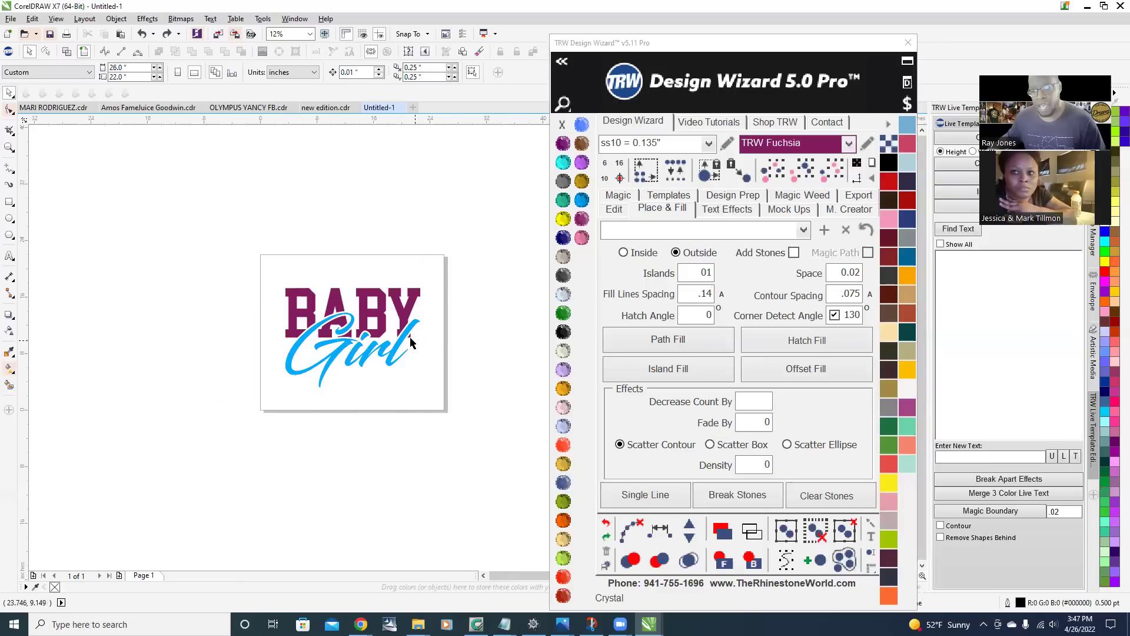
scroll(412, 341, up, 1)
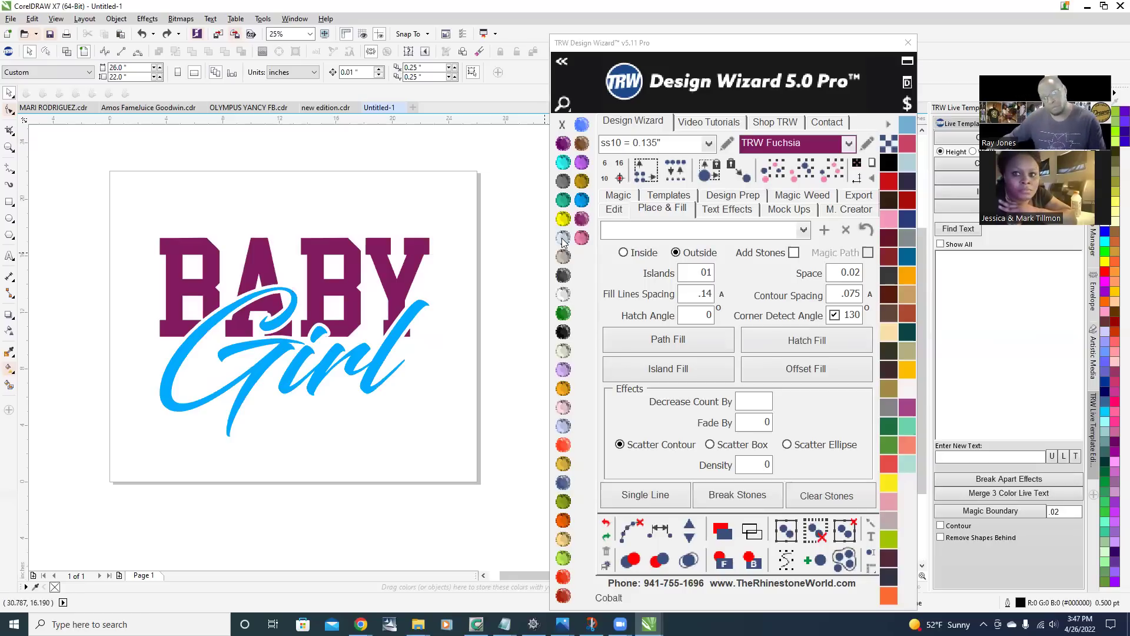
- Choose Cobalt as the stone colour, with stones placed inside and Add Stones enabled
click(564, 242)
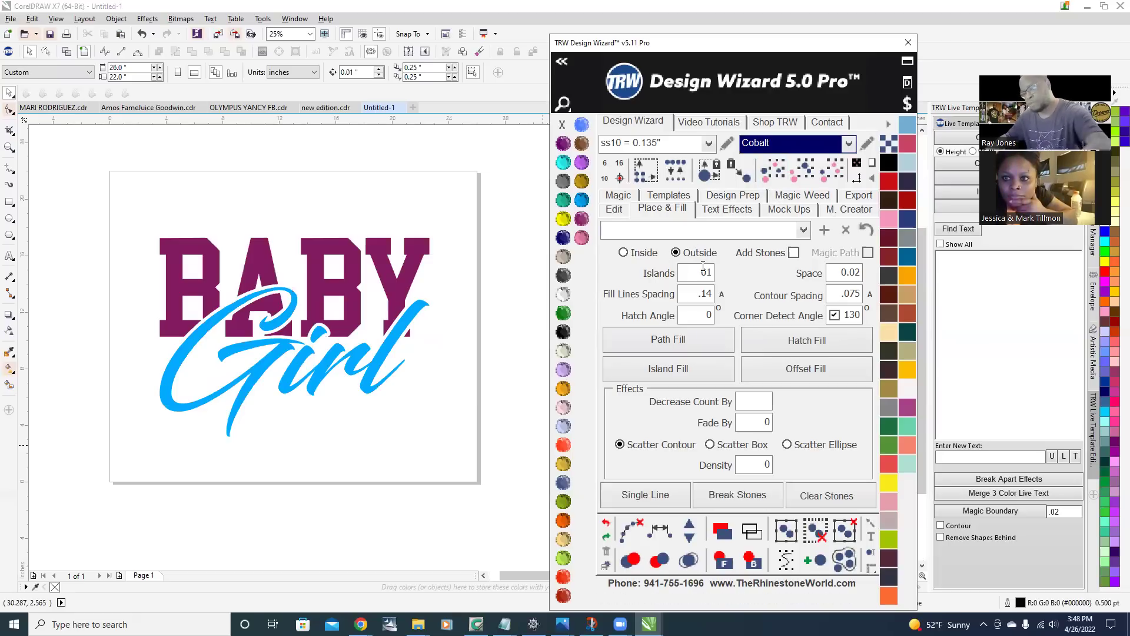
click(624, 254)
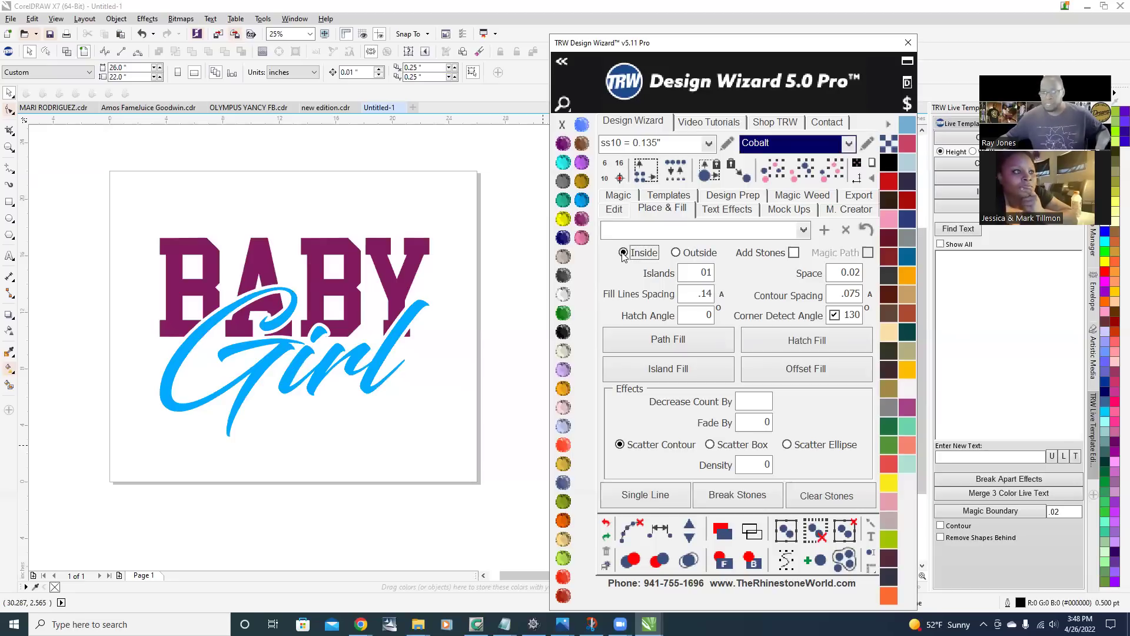
click(794, 253)
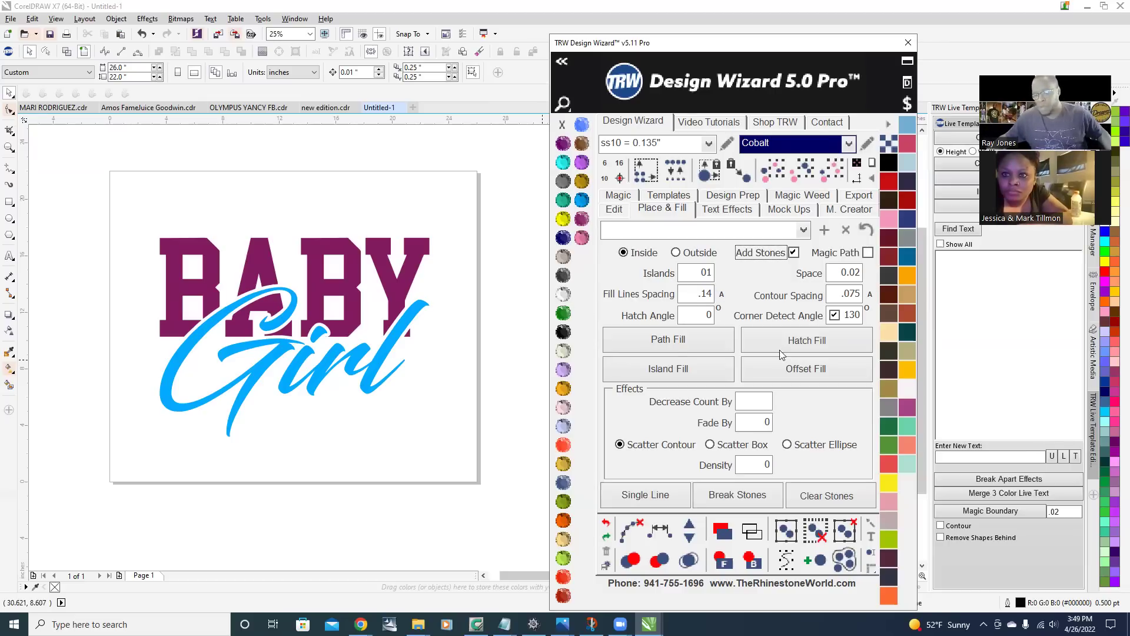
- Draw a rectangle about 9.8 by 7.9 inches beside the page and fill it with Cobalt
scroll(236, 318, down, 1)
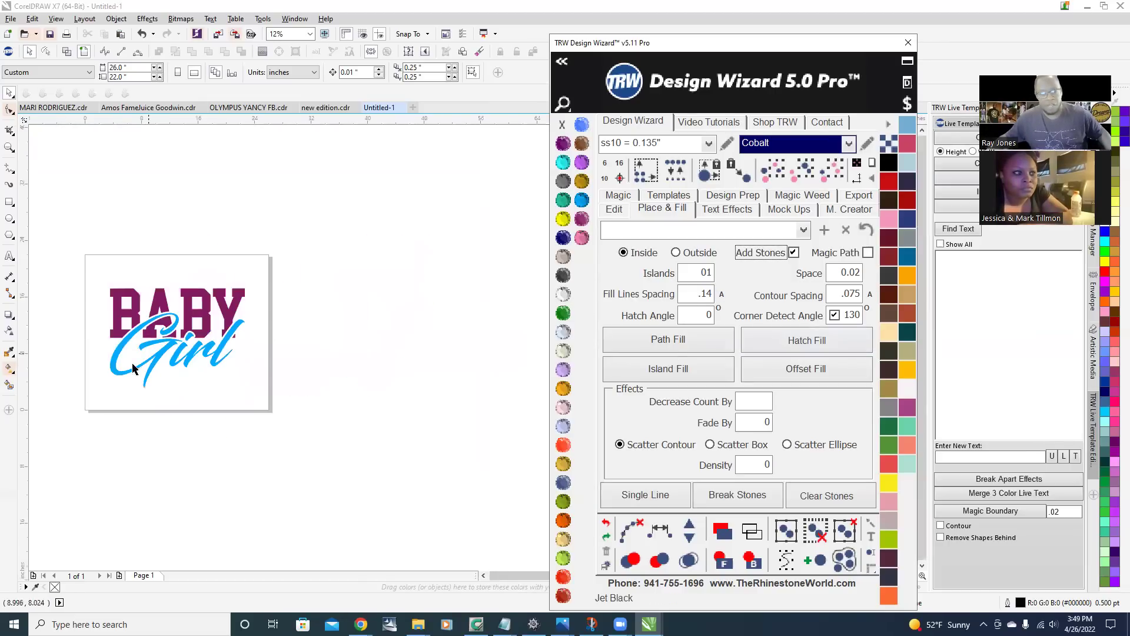
key(F6)
scroll(330, 332, up, 1)
scroll(330, 332, up, 3)
drag(222, 210, 501, 434)
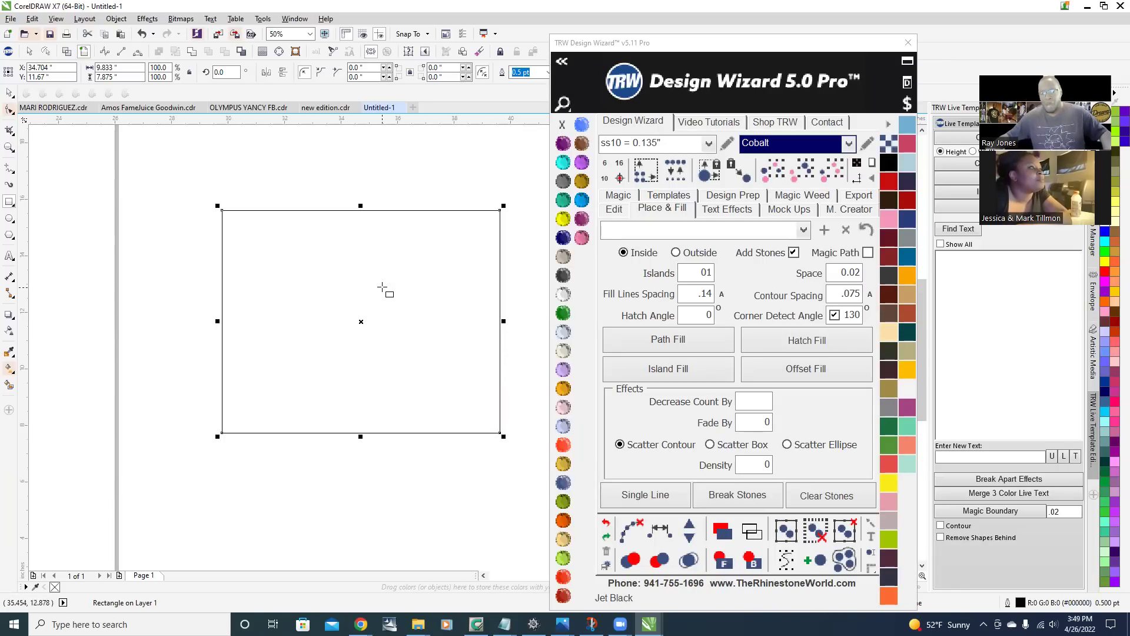
click(10, 203)
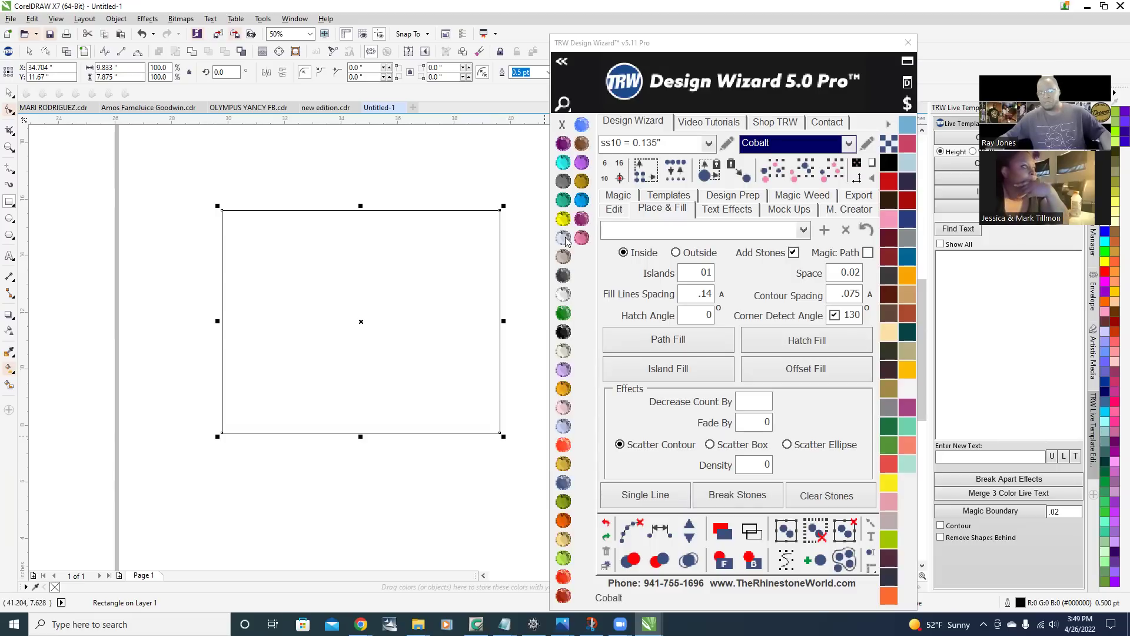
click(564, 238)
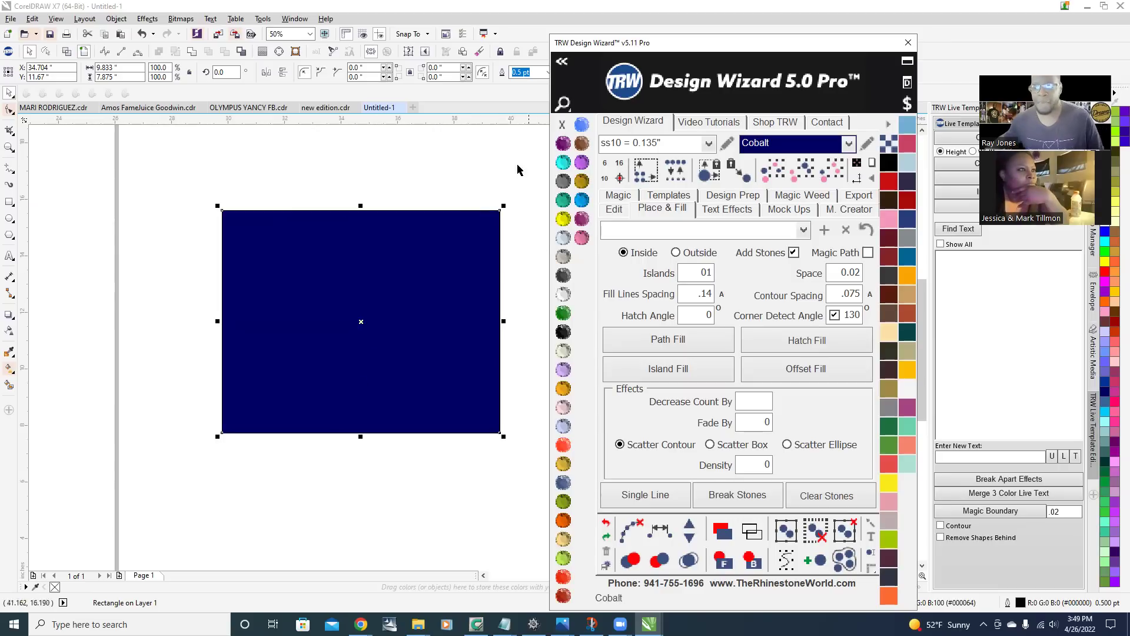
click(439, 172)
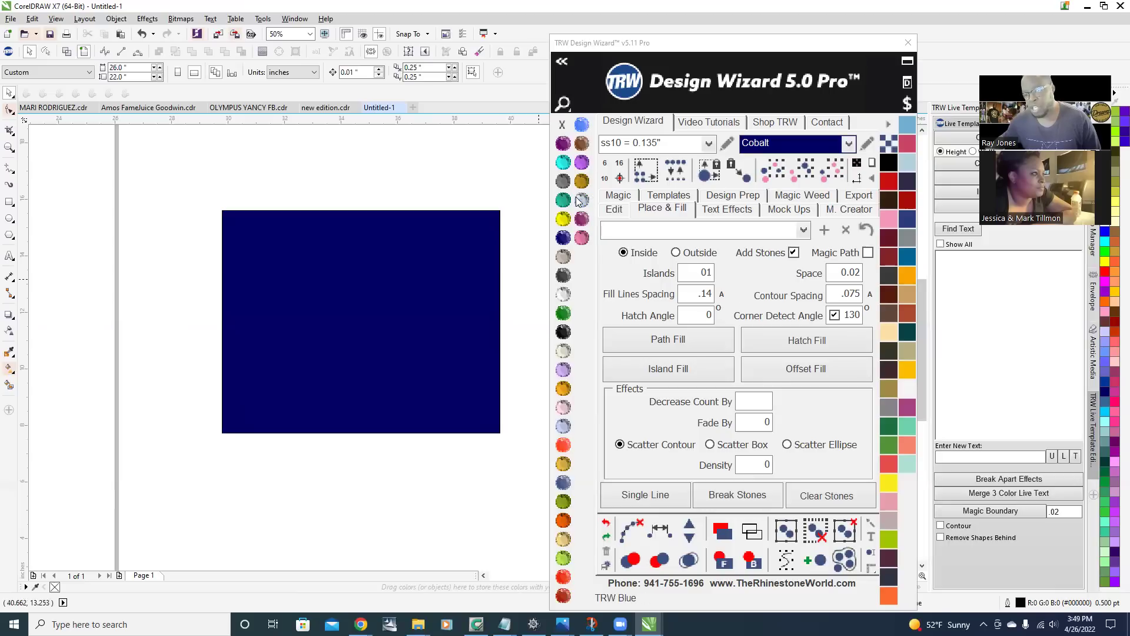
- Apply a Hatch Fill of ss10 Citrine stones to the Cobalt rectangle
click(564, 219)
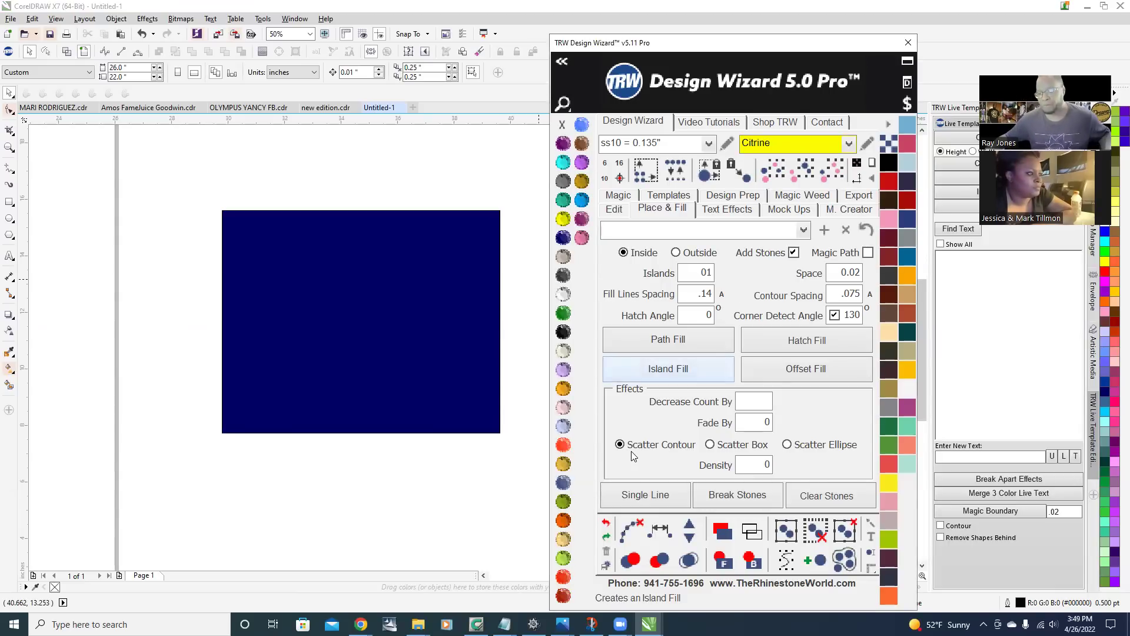
click(463, 274)
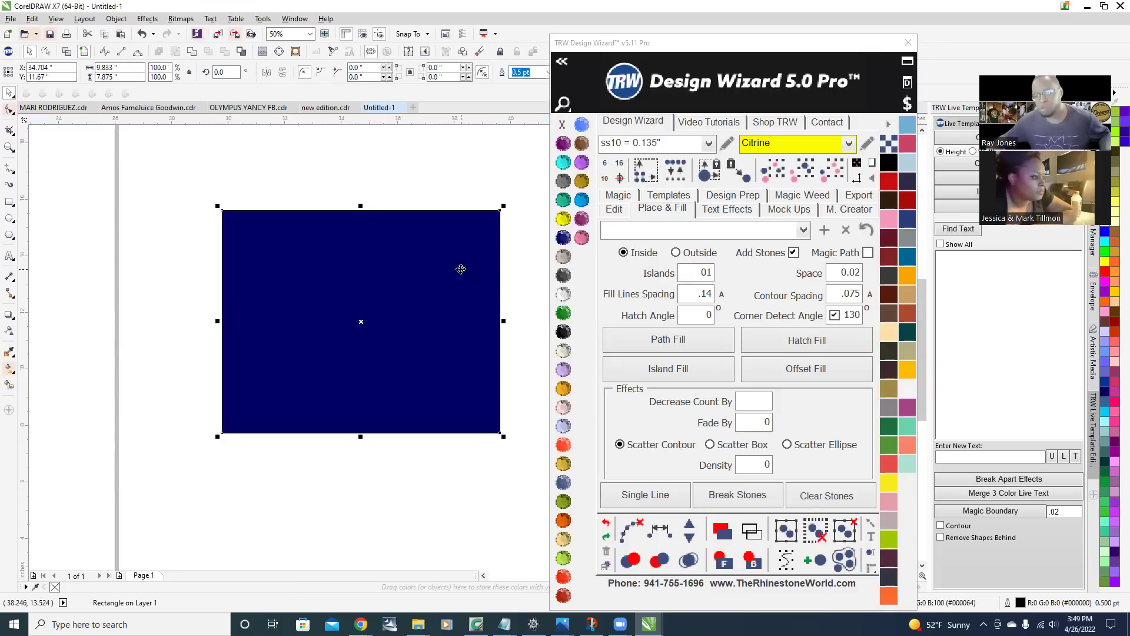
click(819, 349)
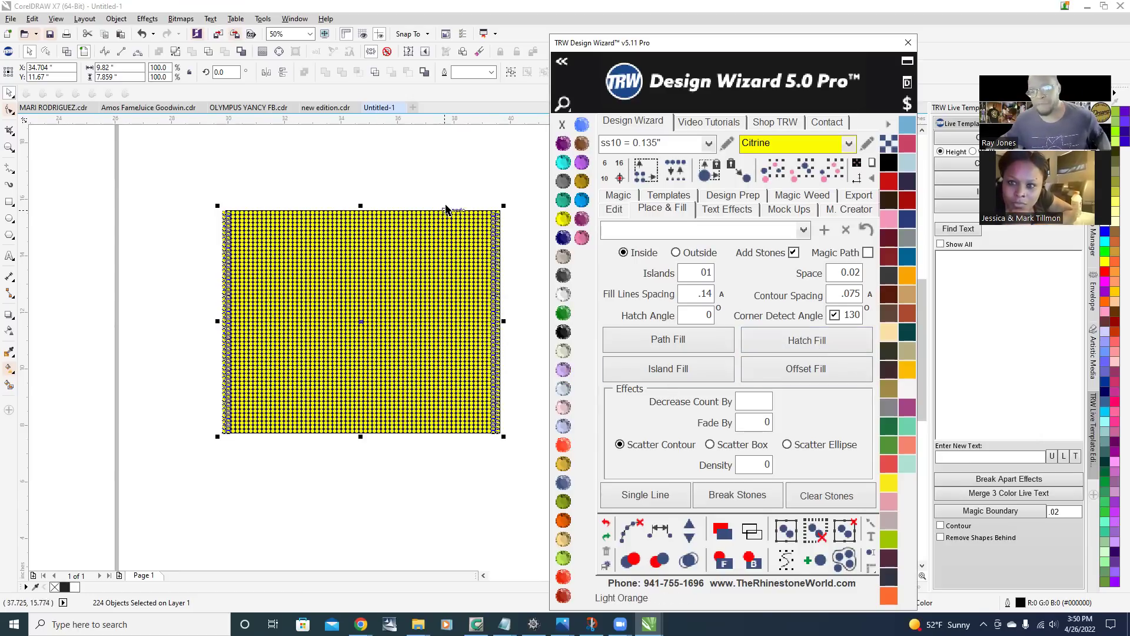
- Separate the Citrine stones from their hatch paths and clear the selection
scroll(418, 256, up, 2)
scroll(510, 209, down, 1)
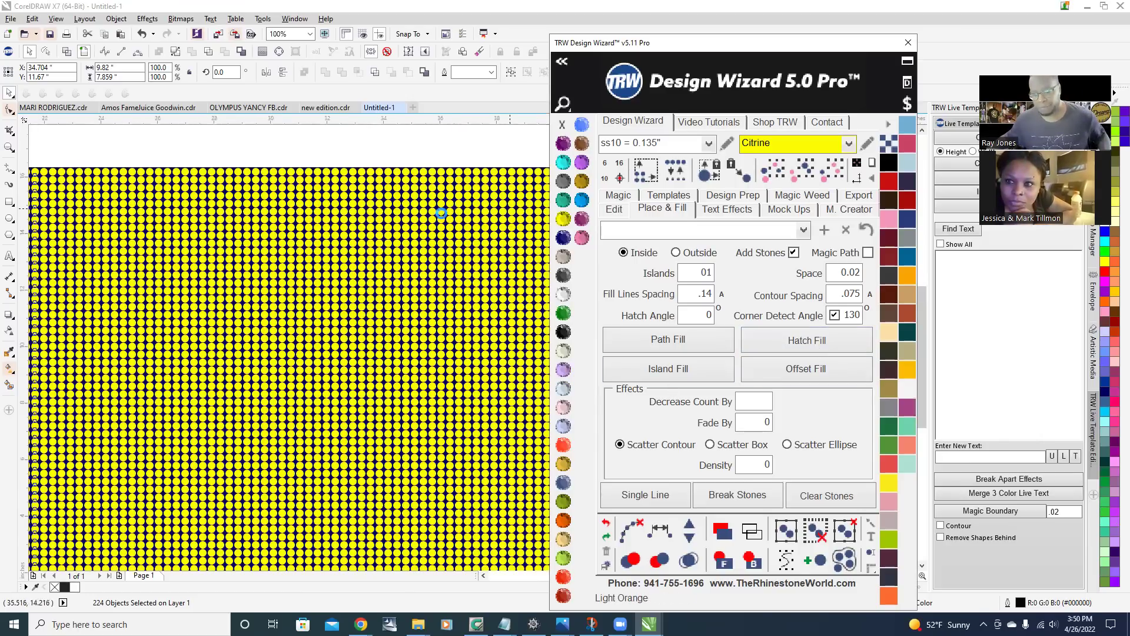
scroll(396, 263, down, 1)
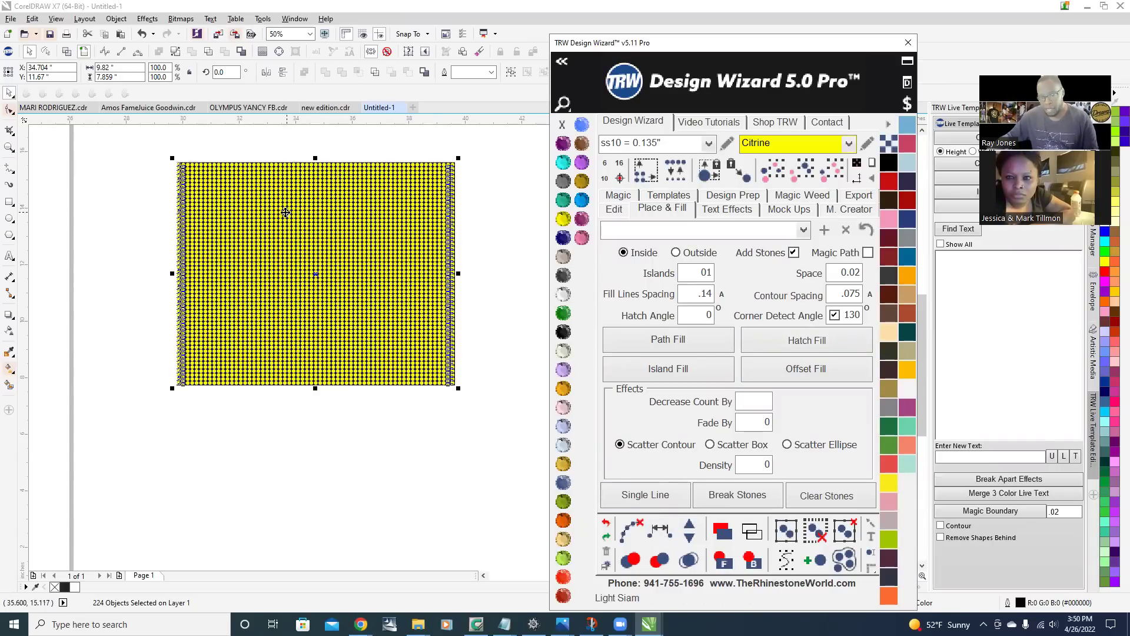
scroll(435, 242, up, 1)
scroll(444, 251, up, 4)
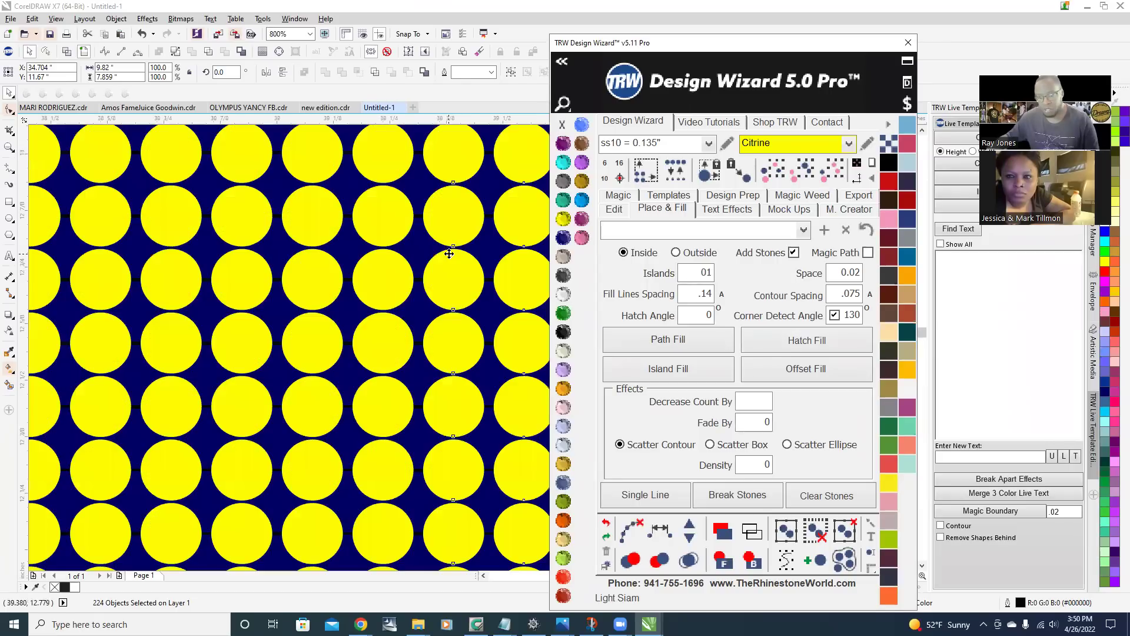
scroll(450, 257, down, 1)
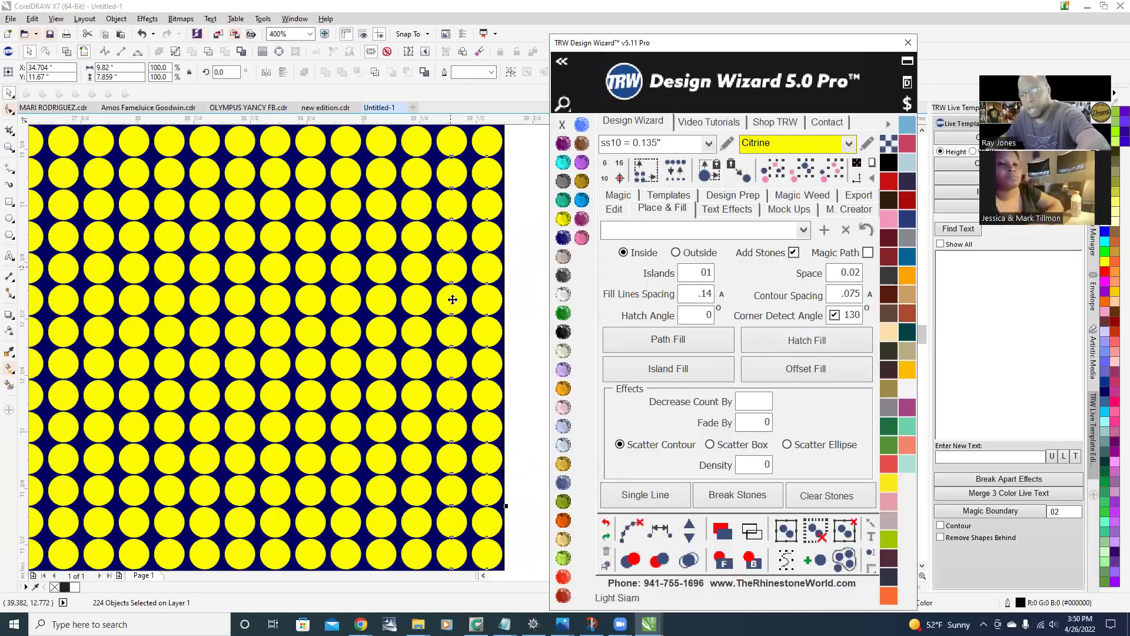
scroll(450, 309, down, 3)
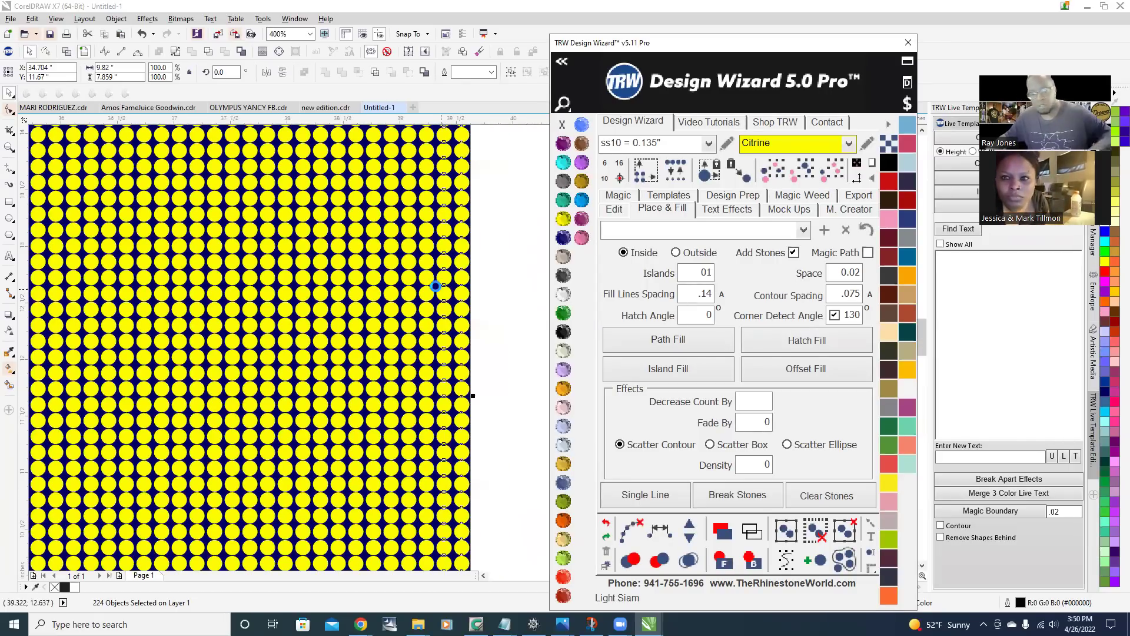
click(632, 531)
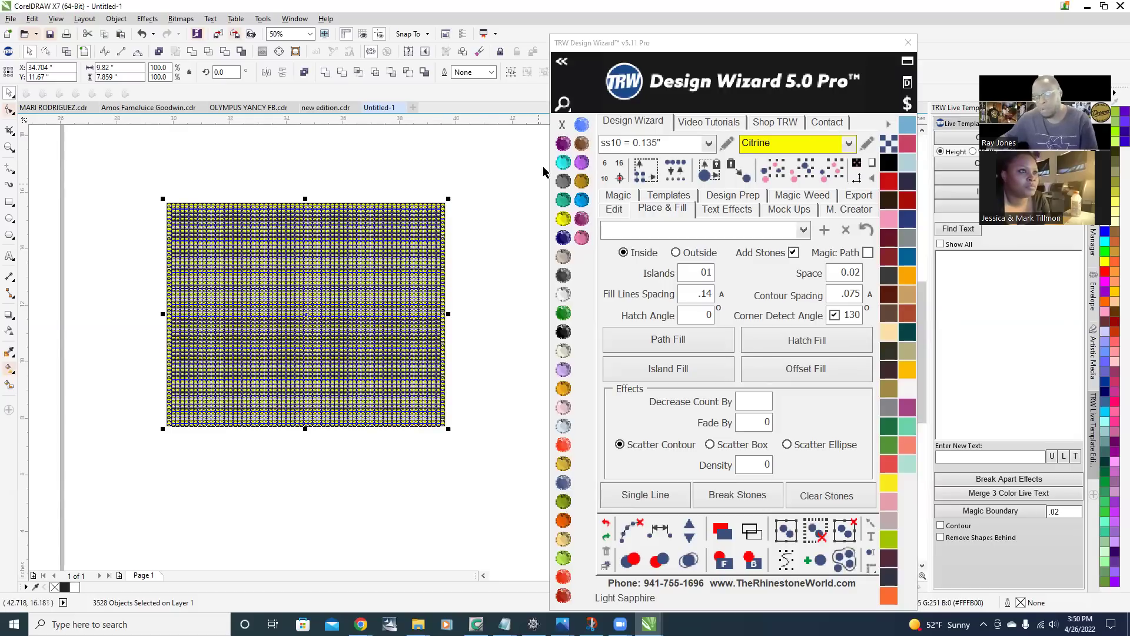
click(459, 151)
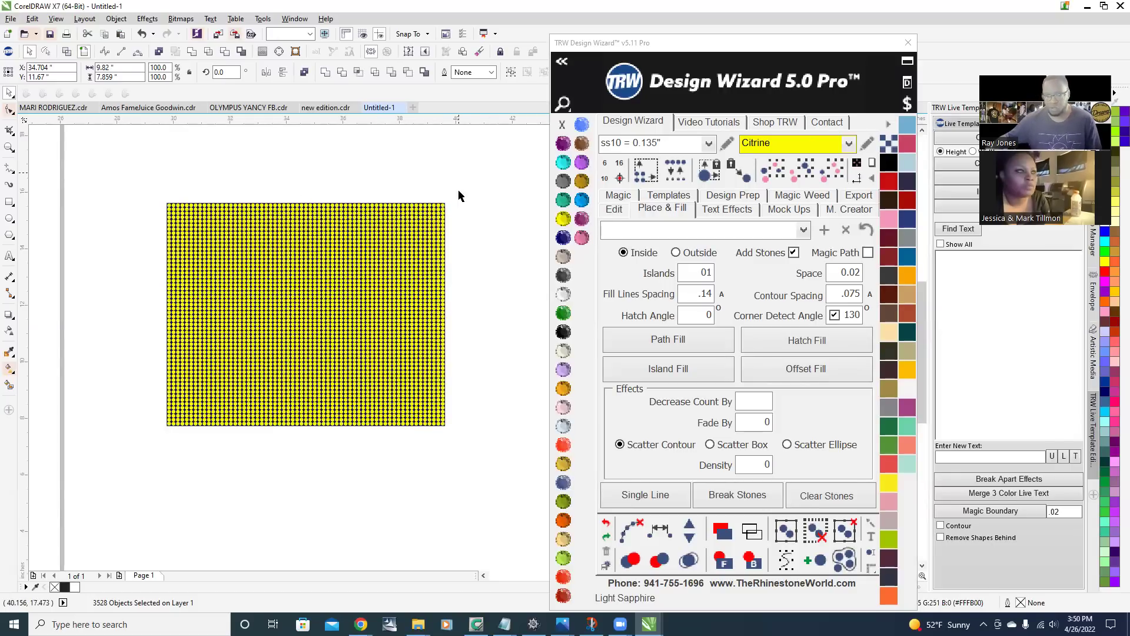
- Examine the spacing and alignment of the Citrine stones across the hatch-filled rectangle
scroll(479, 277, down, 1)
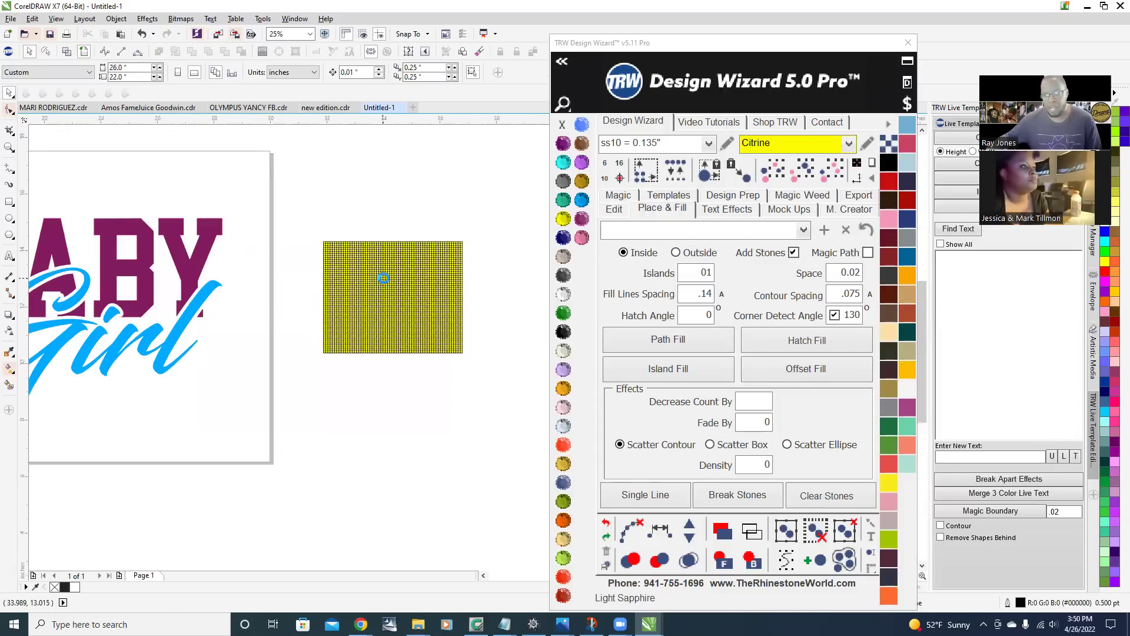
scroll(389, 282, up, 2)
scroll(390, 283, up, 2)
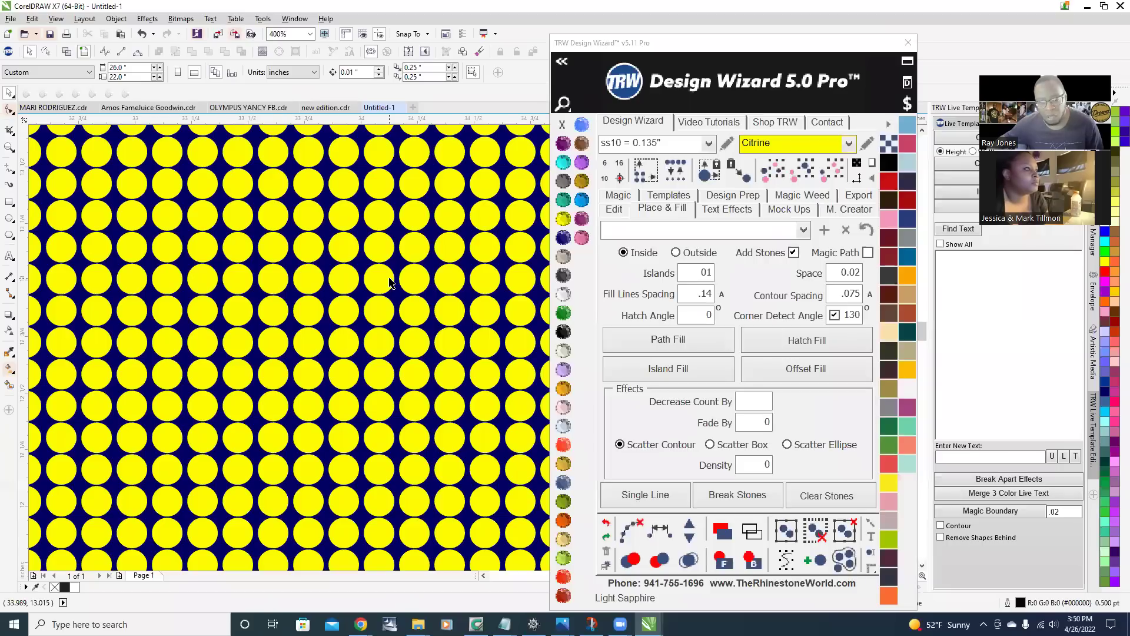
scroll(390, 282, up, 1)
scroll(390, 282, down, 2)
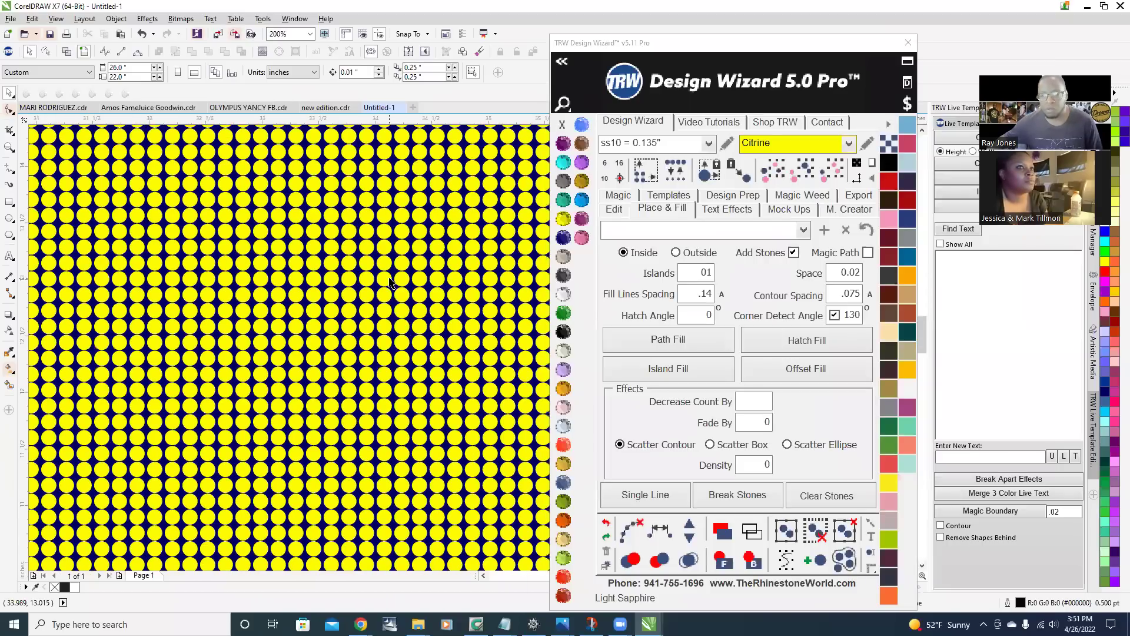
scroll(389, 282, down, 1)
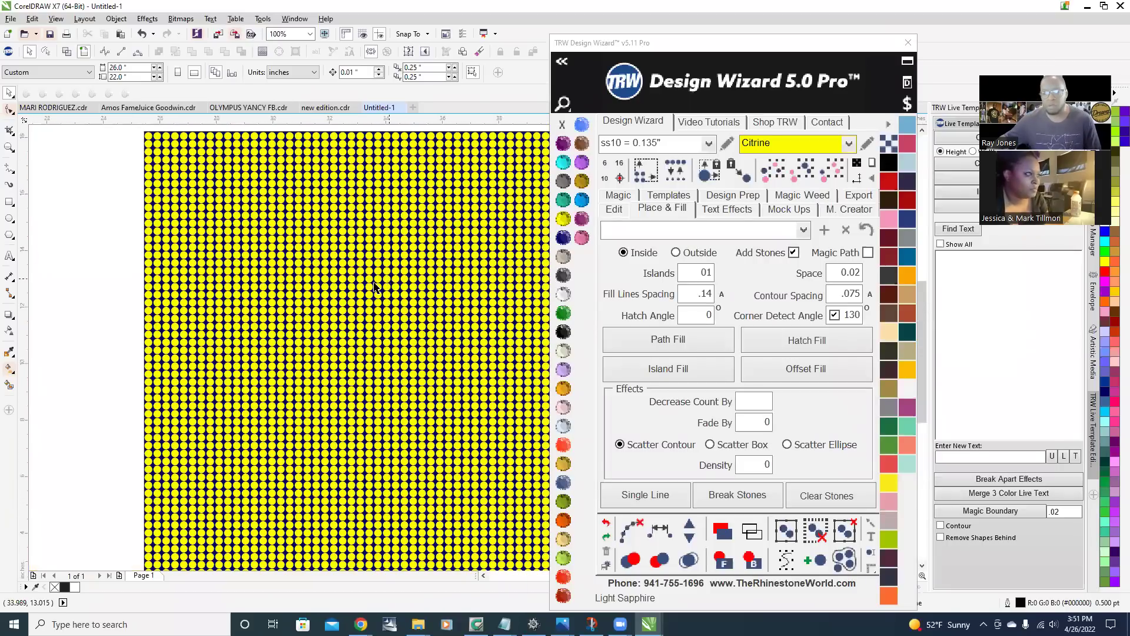
scroll(377, 286, down, 3)
scroll(485, 294, up, 3)
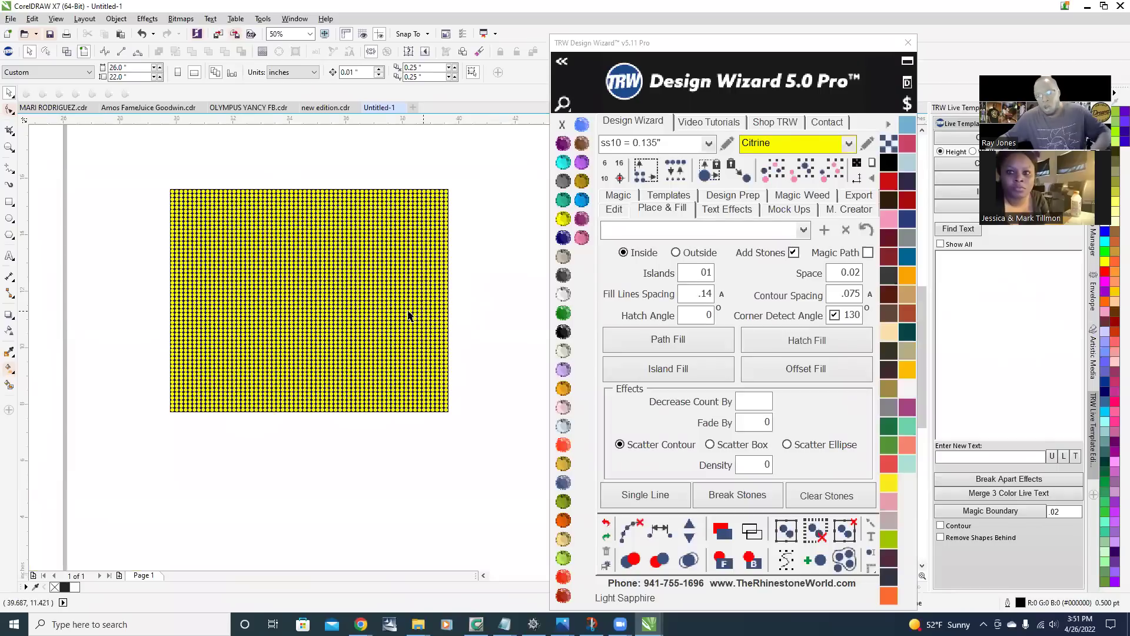
- Try a window selection over the right-hand part of the Citrine stone fill and clear it
scroll(410, 315, up, 1)
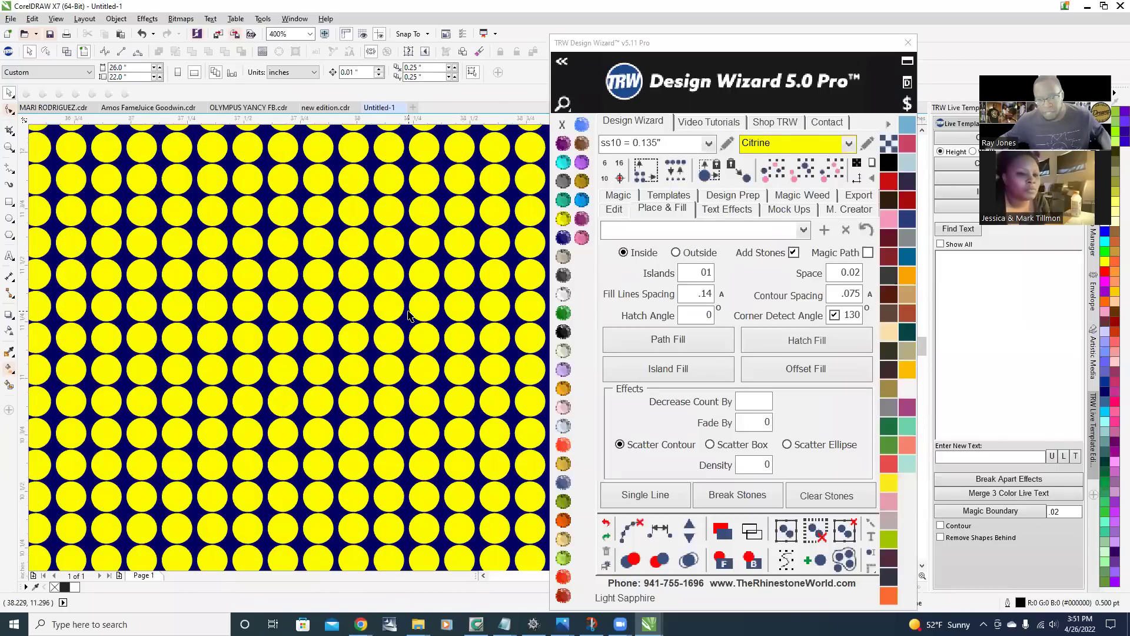
scroll(410, 315, down, 4)
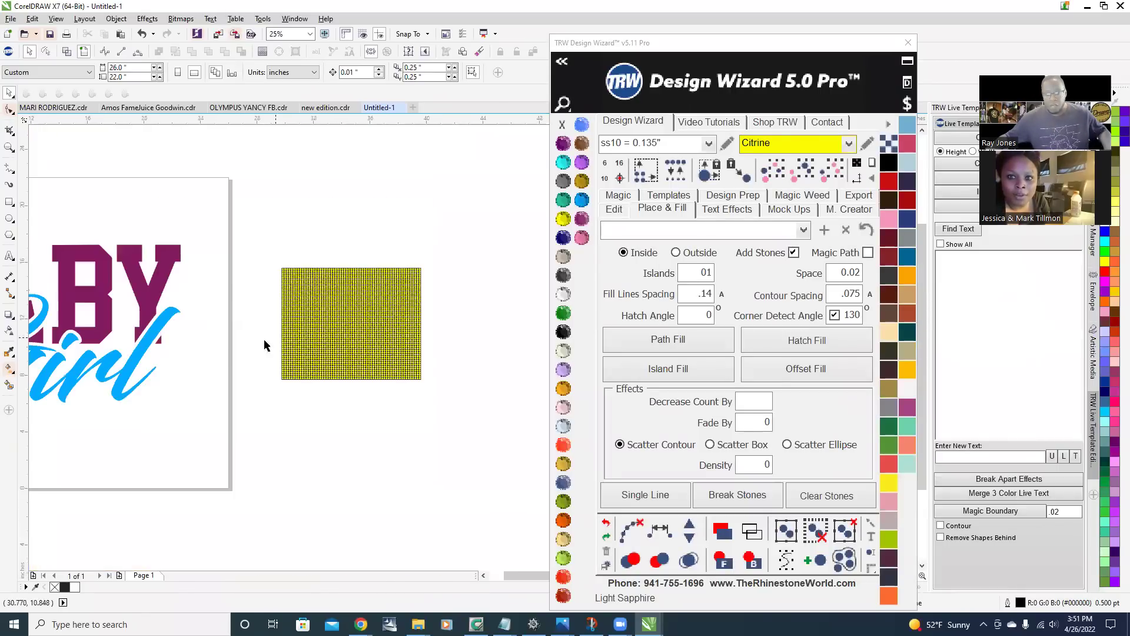
drag(337, 227, 498, 480)
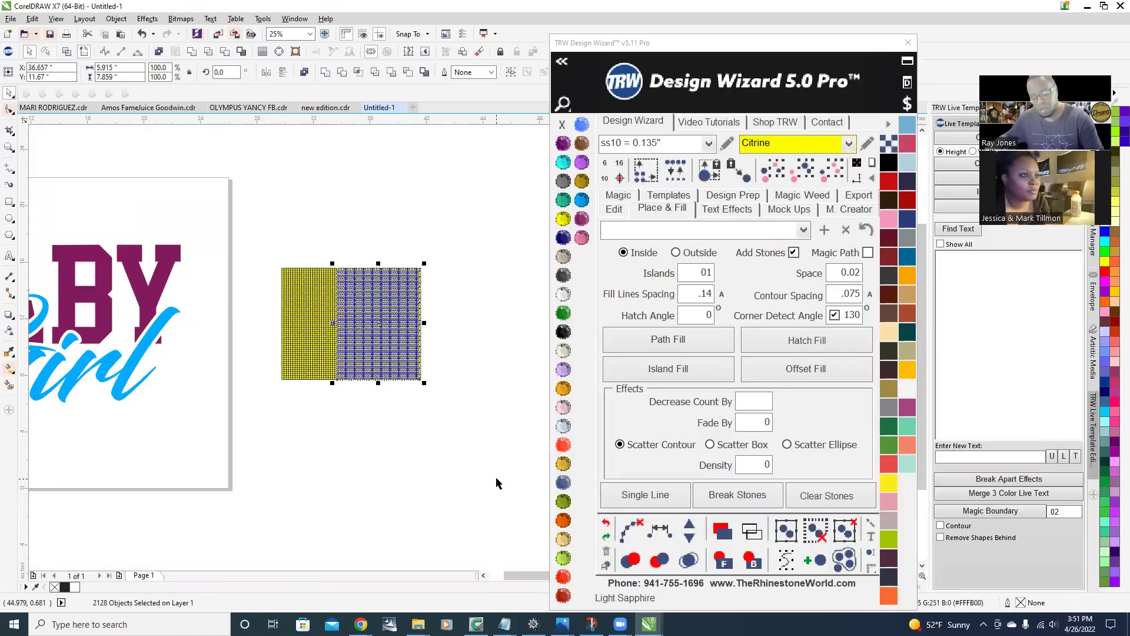
click(470, 422)
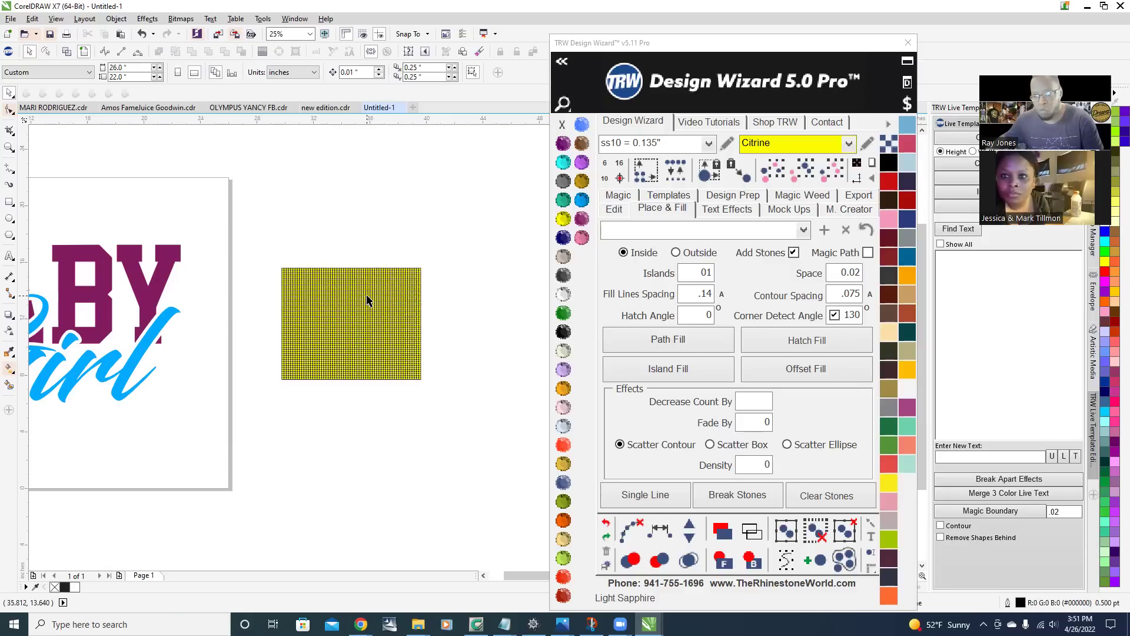
- Select every stone matching one Citrine stone in the rectangle, and clear the selection
click(366, 296)
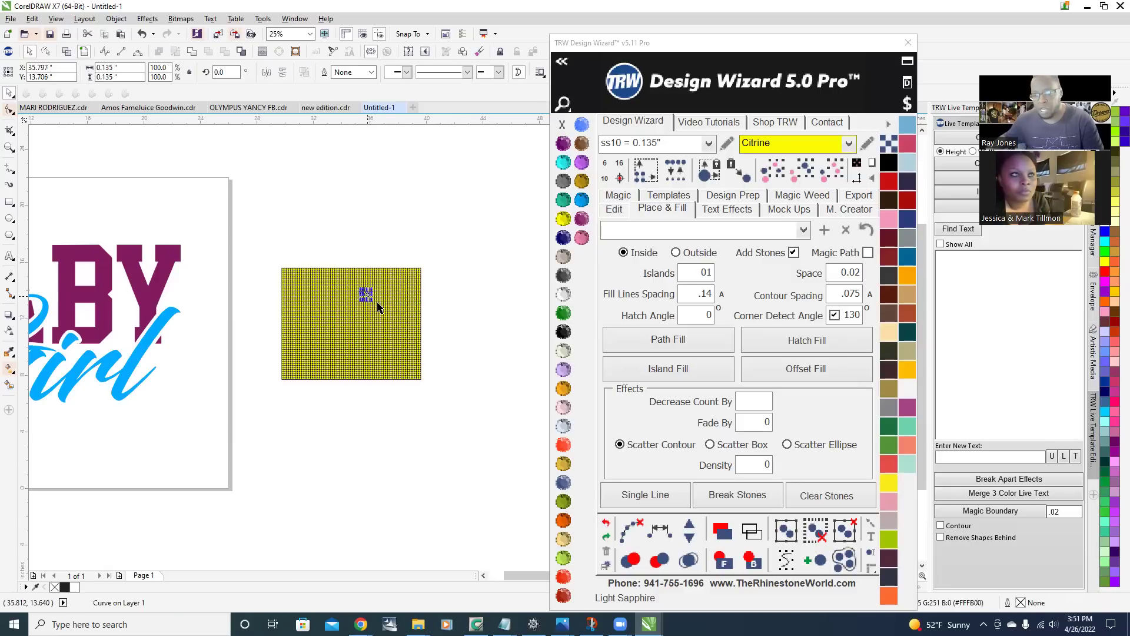
click(836, 172)
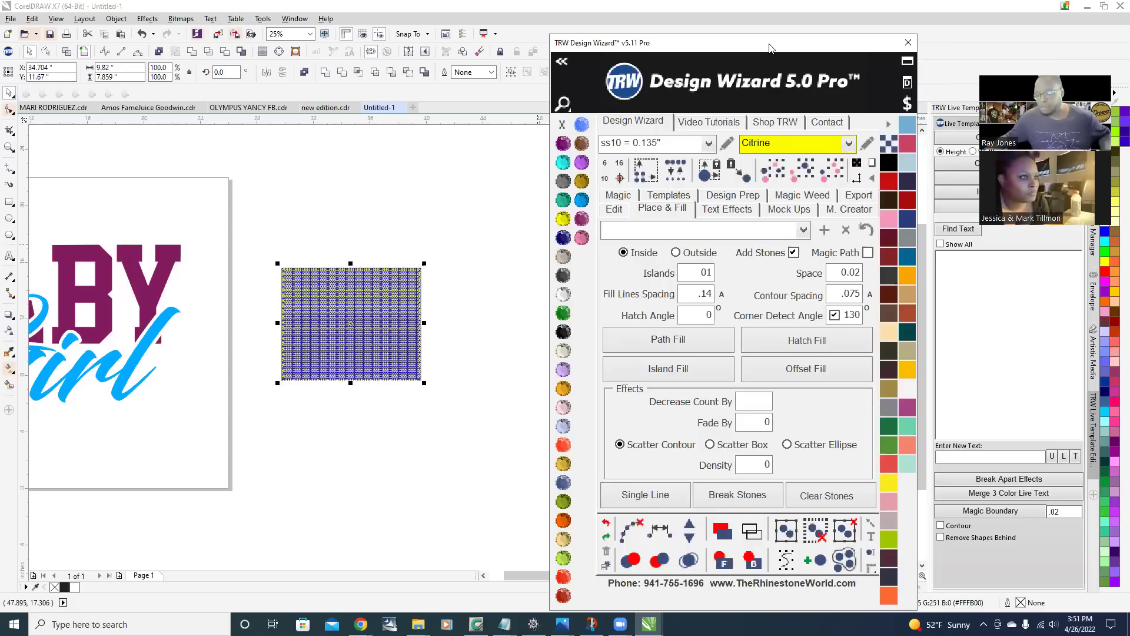
drag(769, 47, 918, 31)
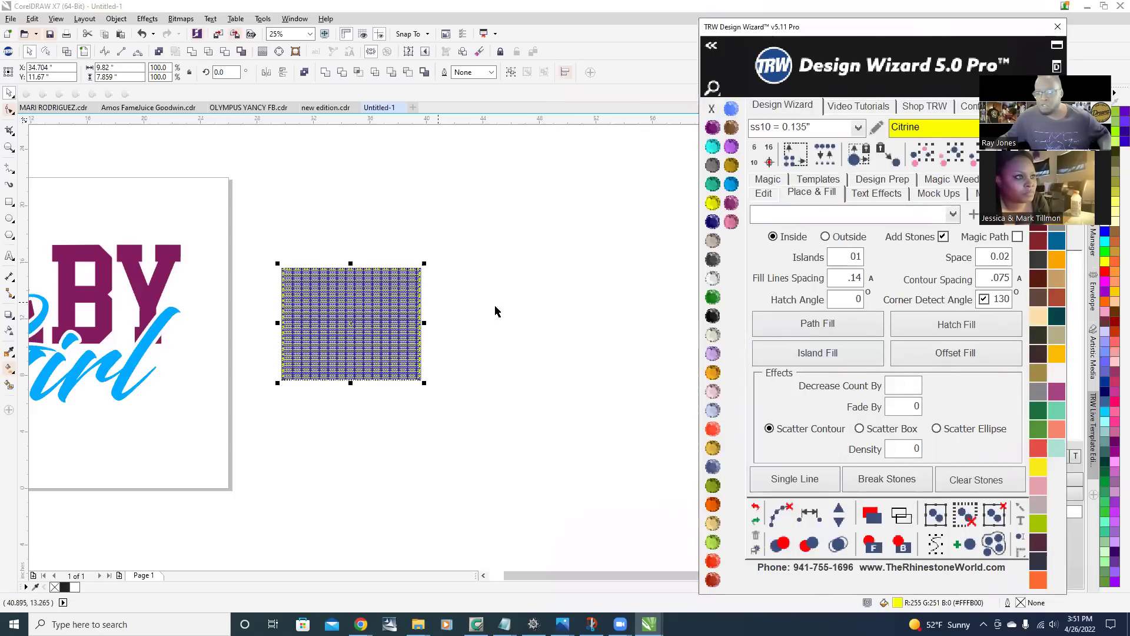
click(494, 329)
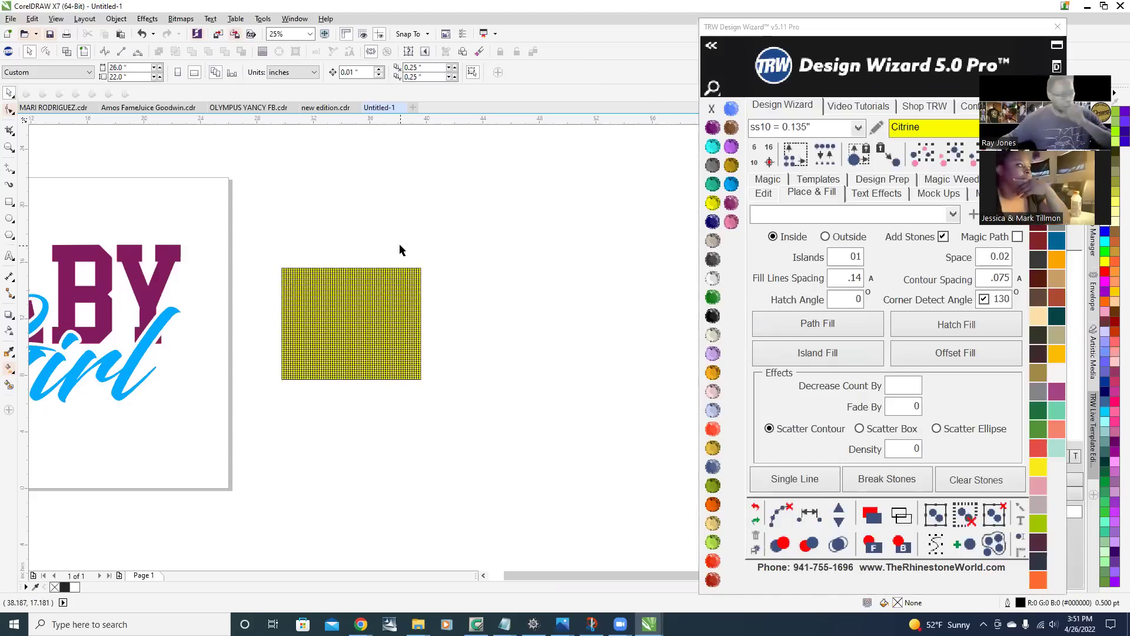
- Select all the Citrine stones matching one picked stone and delete them, leaving the Cobalt rectangle
click(384, 313)
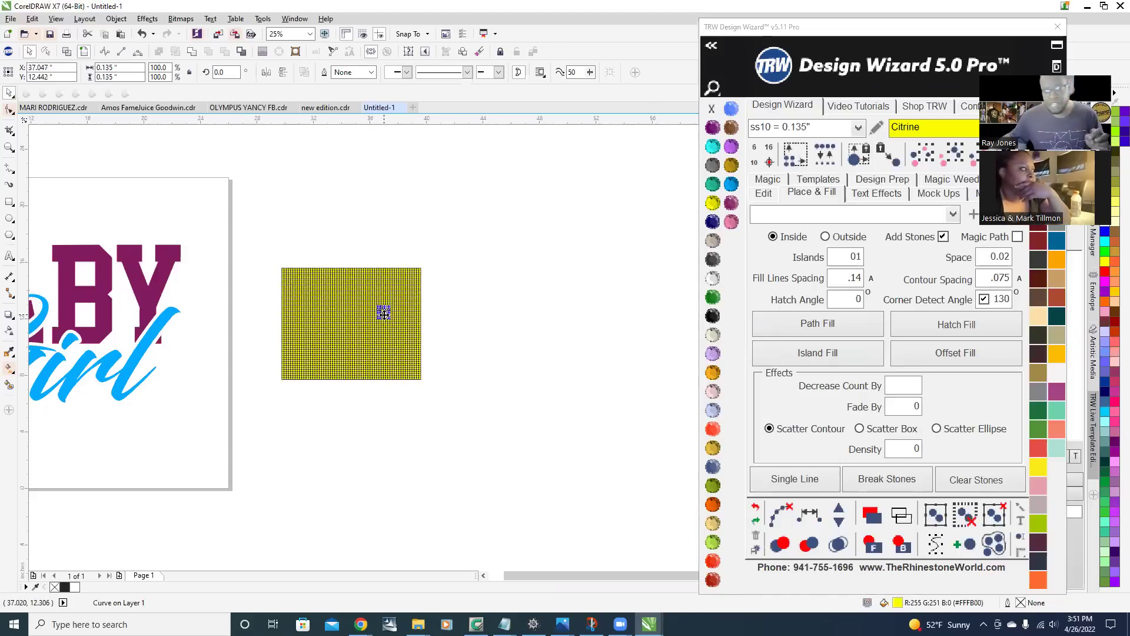
drag(932, 37, 871, 45)
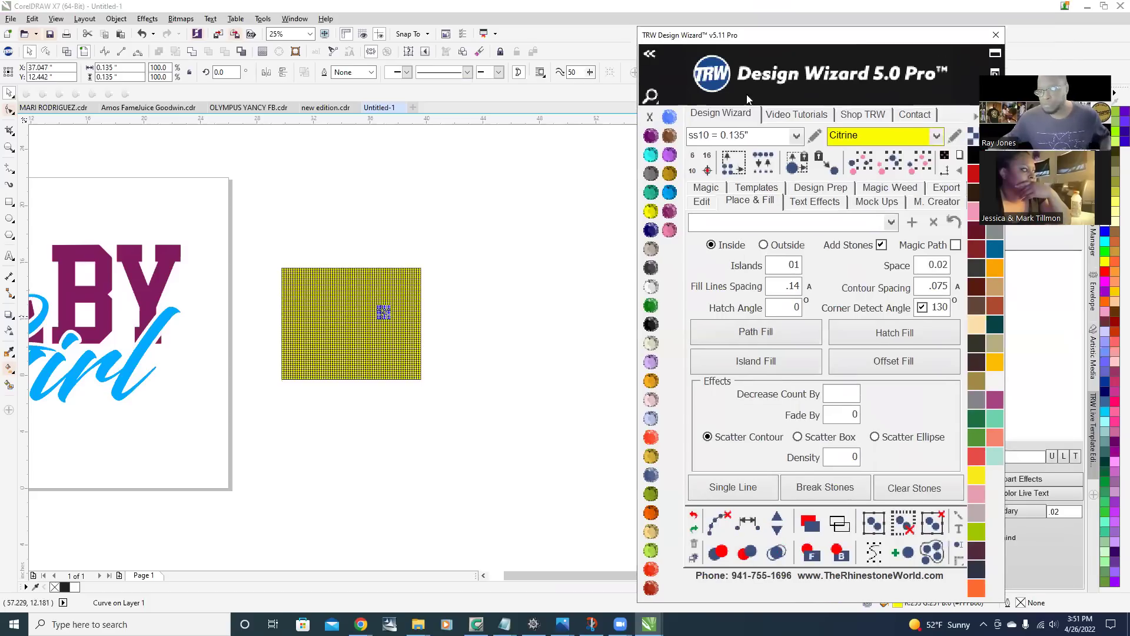
click(922, 177)
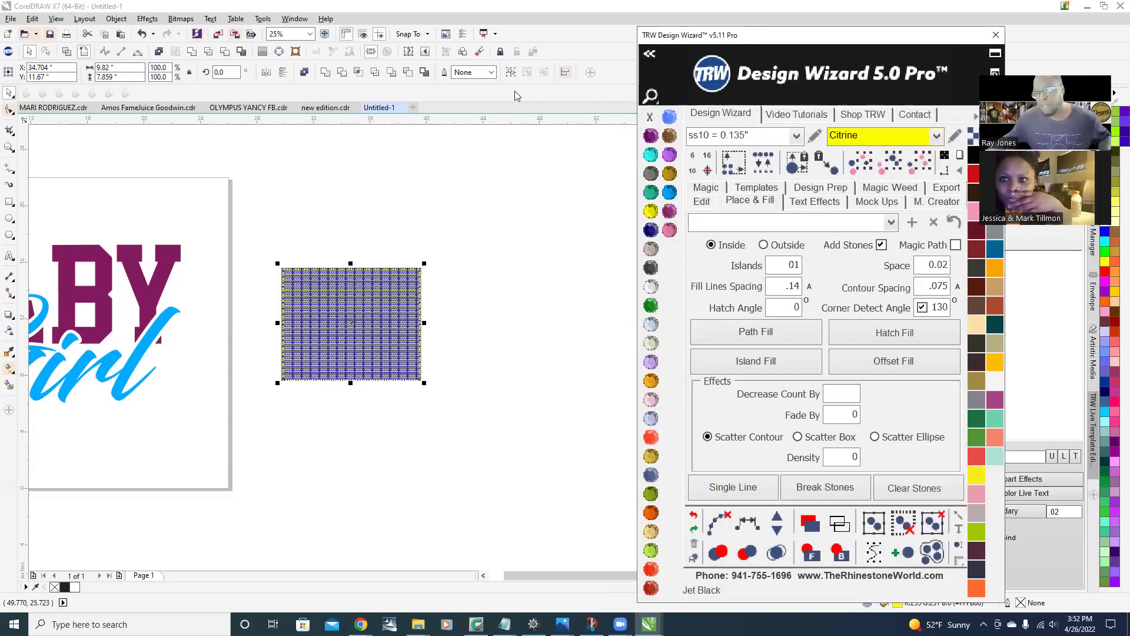
drag(741, 38, 841, 138)
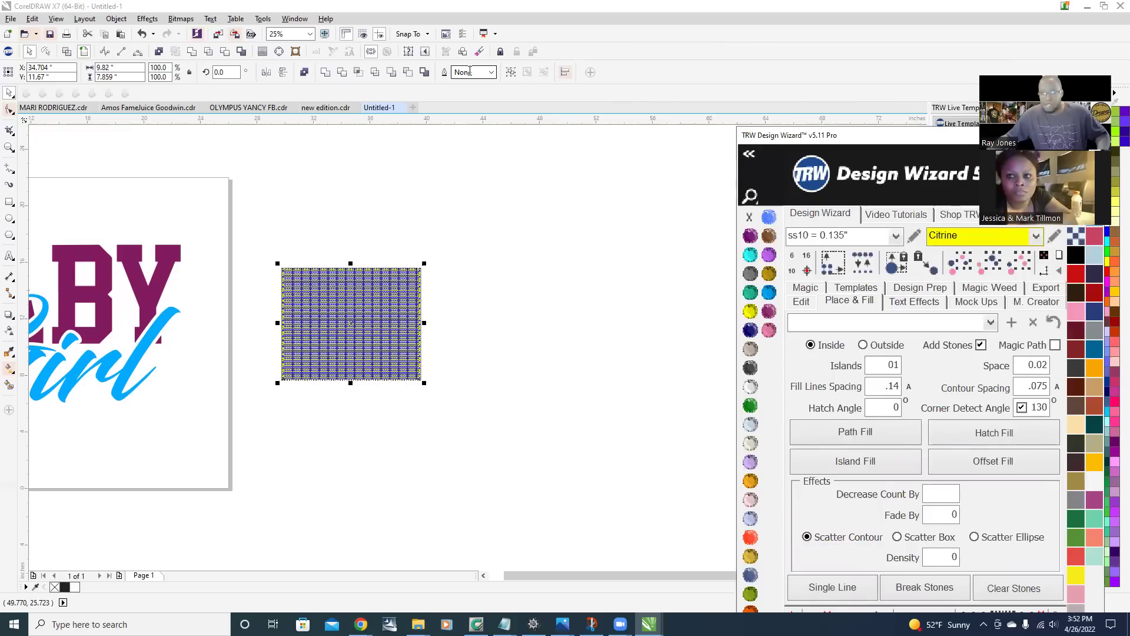
drag(802, 143, 776, 85)
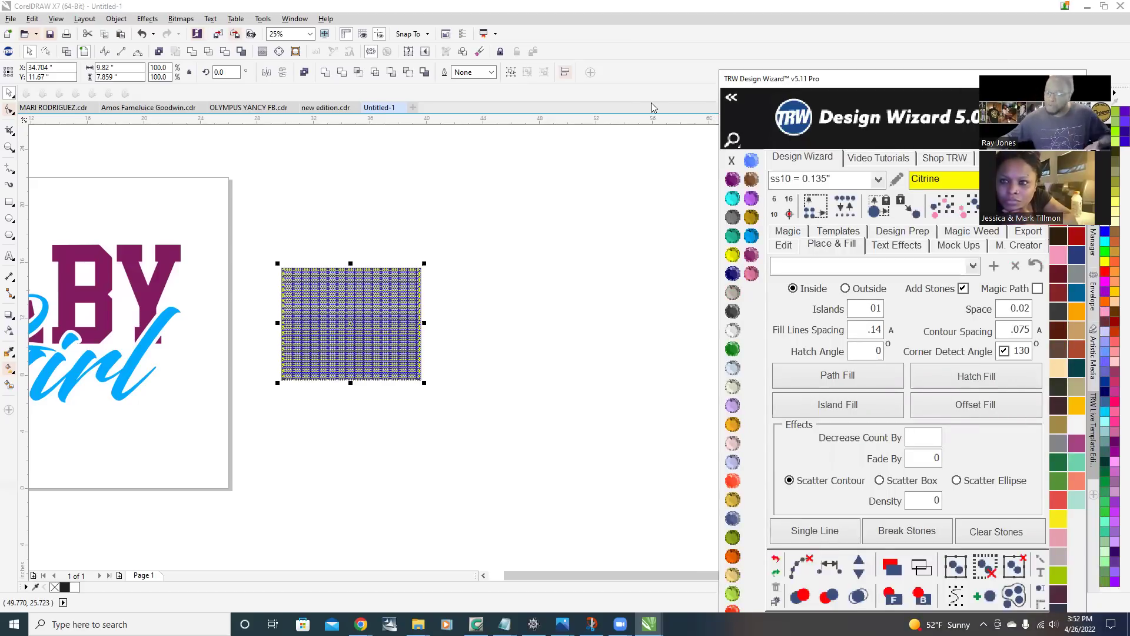
click(622, 111)
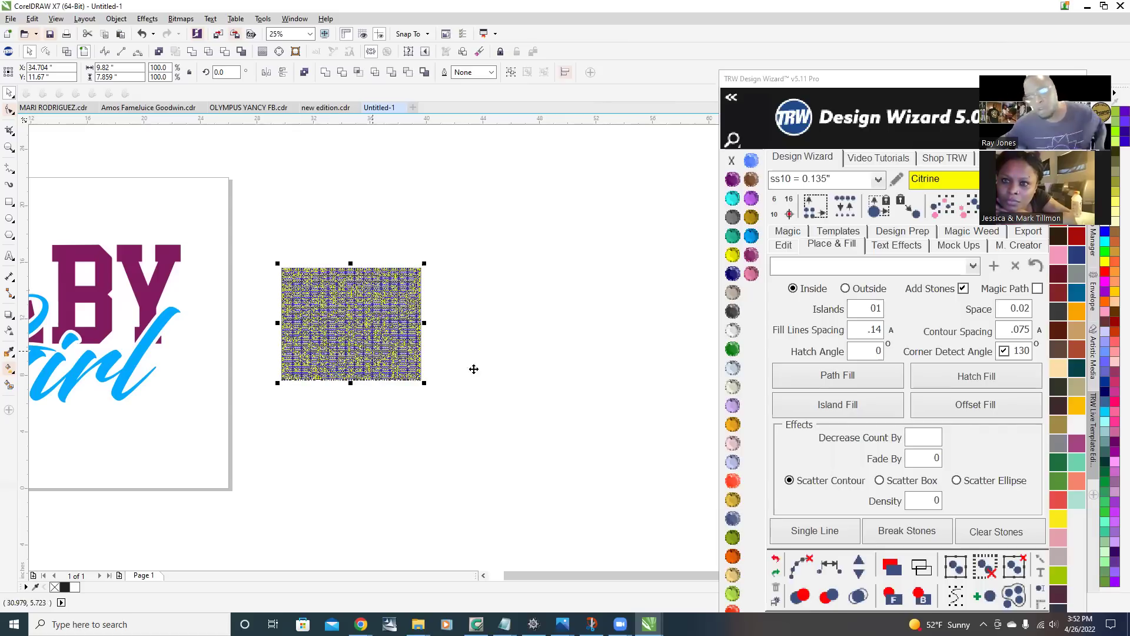
click(472, 390)
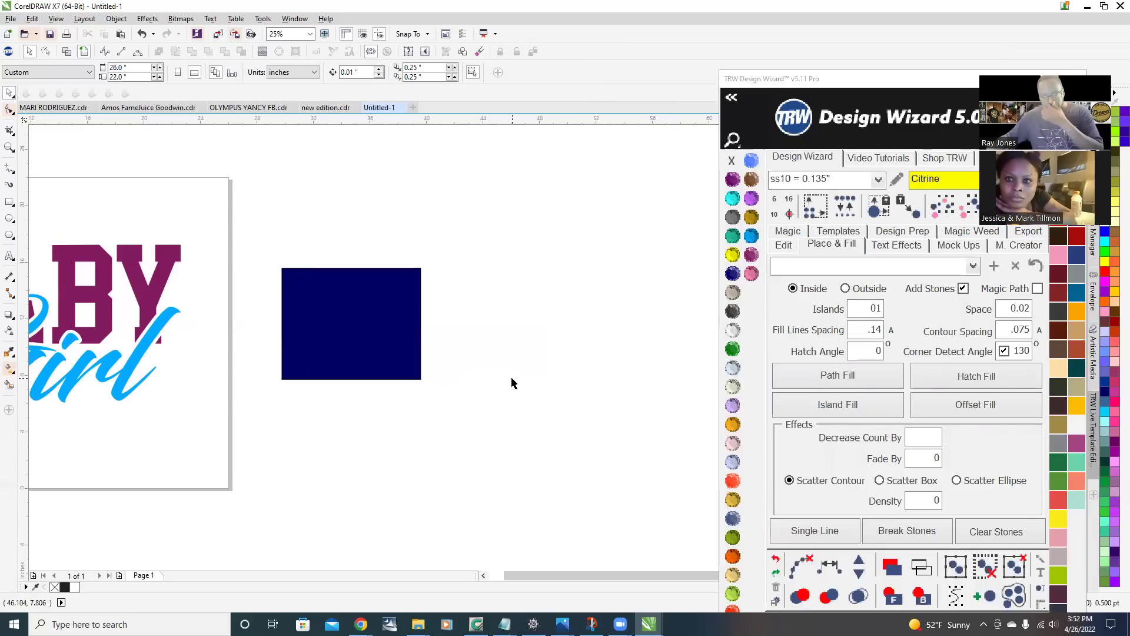
- Apply an Island Fill of ss10 Citrine stones with 0.02 space and one island inside the Cobalt rectangle
scroll(522, 373, down, 2)
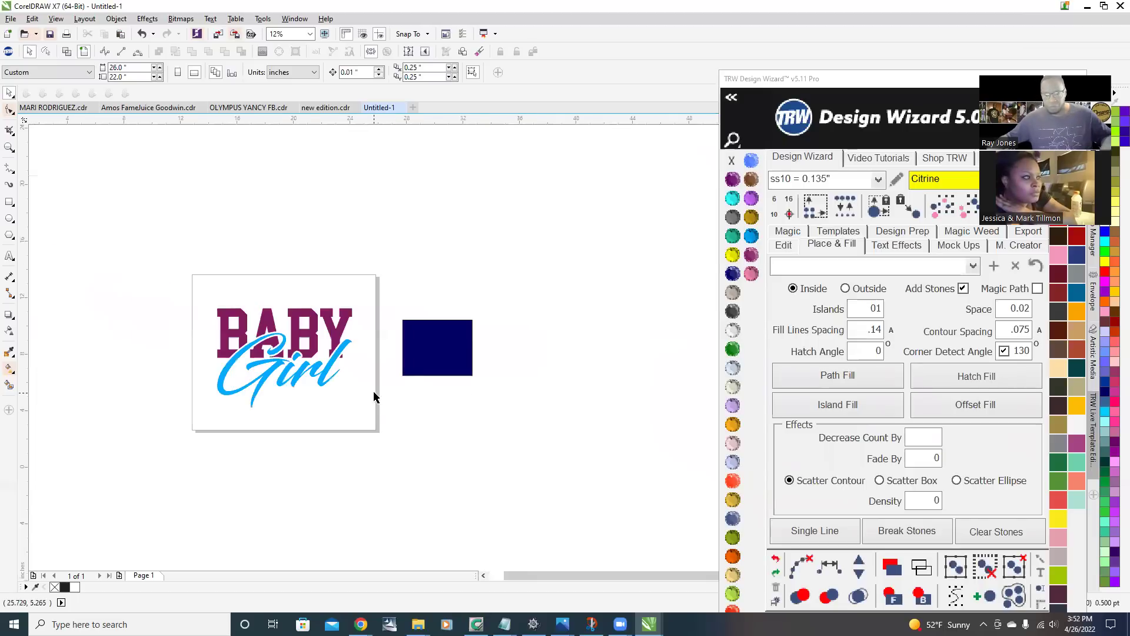
scroll(374, 396, up, 2)
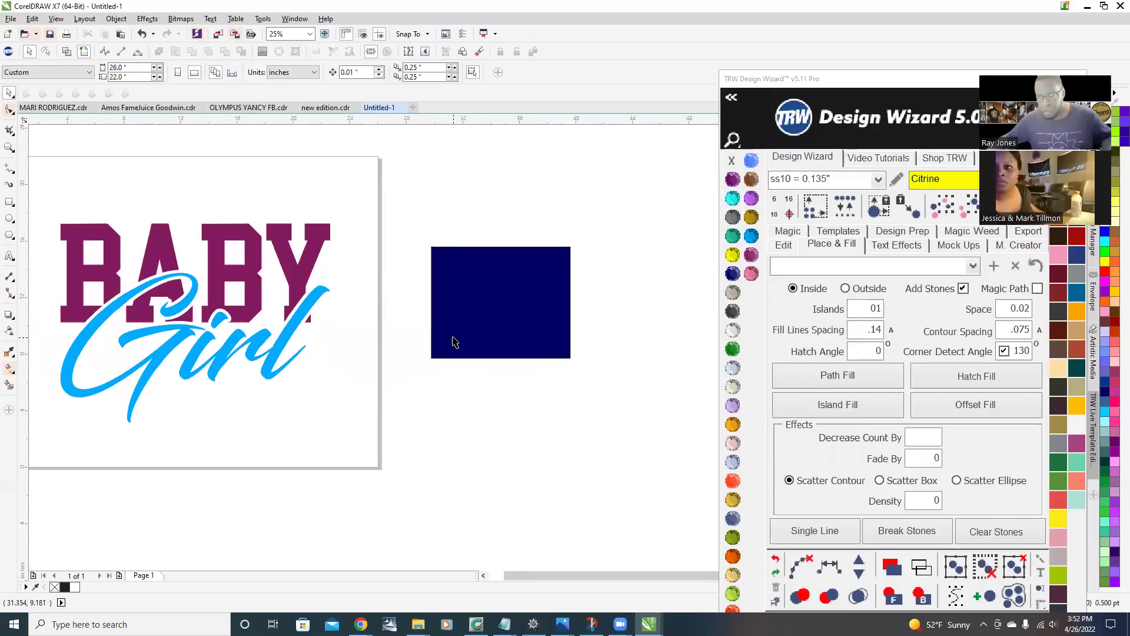
click(522, 324)
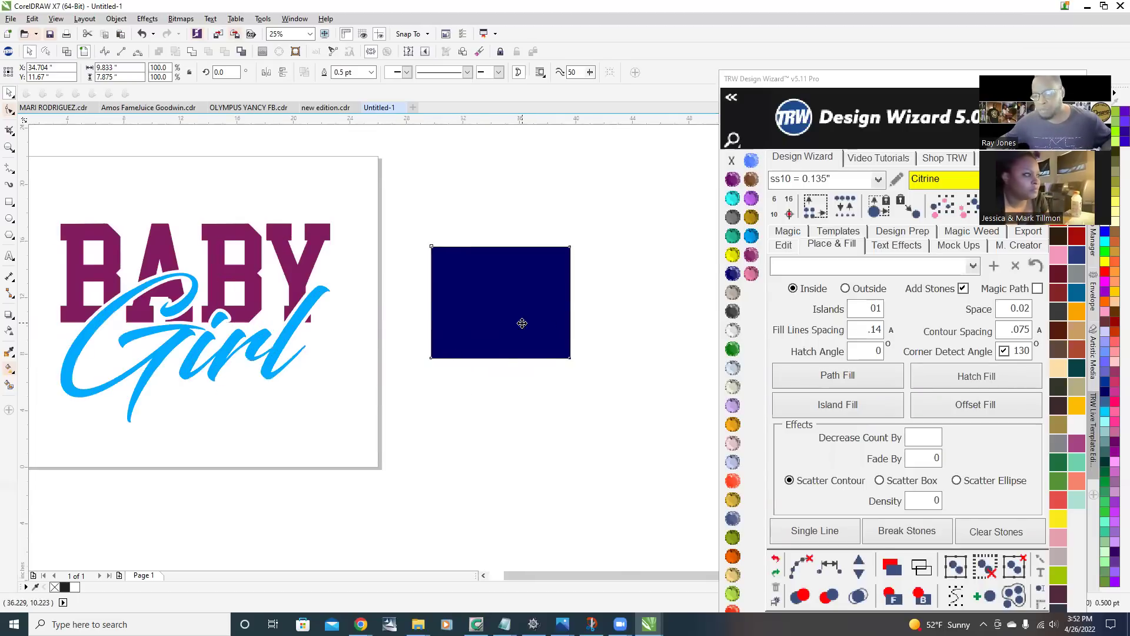
click(868, 411)
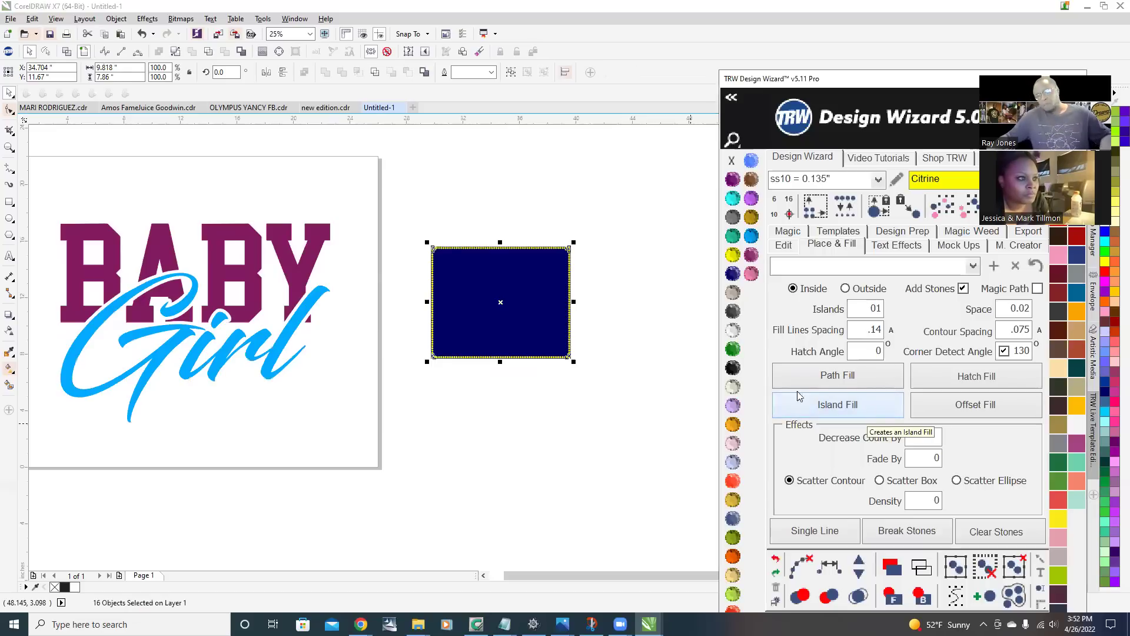
scroll(481, 291, up, 2)
scroll(286, 281, down, 1)
scroll(287, 169, up, 1)
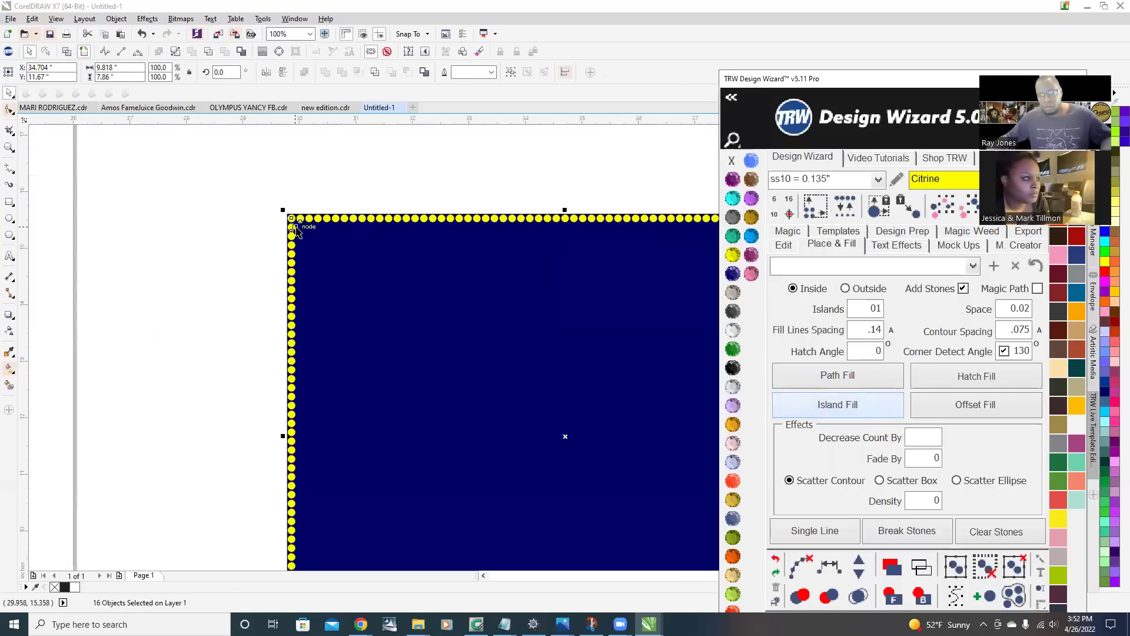
scroll(296, 230, up, 2)
scroll(319, 218, down, 3)
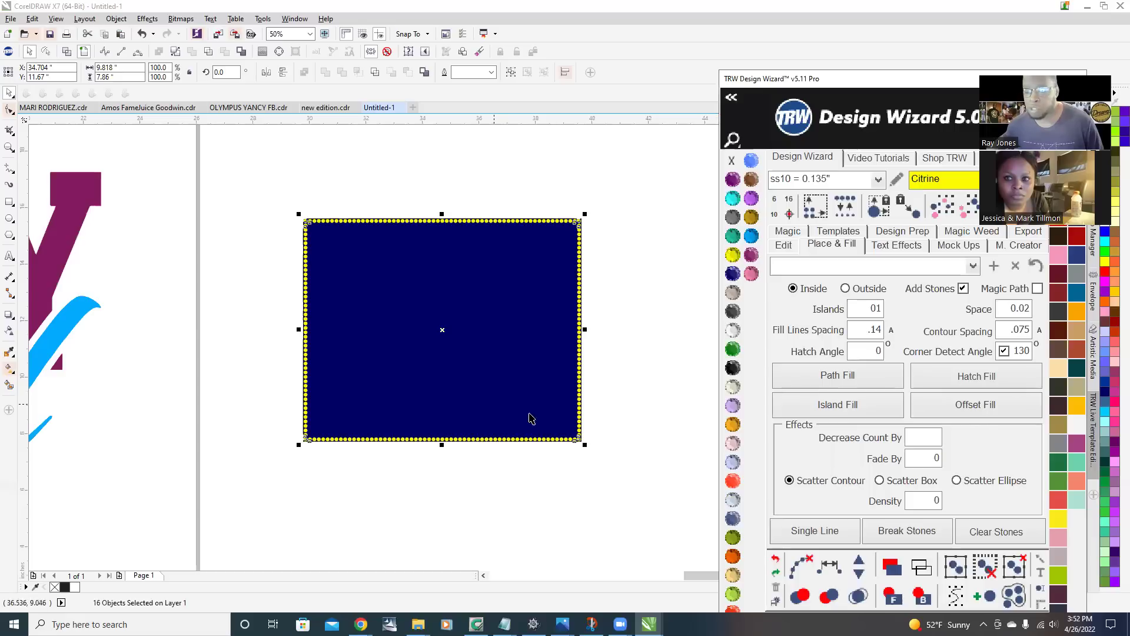
- Separate the outline stones from their paths, merge the overlapping stones, and check the rectangle's corners
click(799, 568)
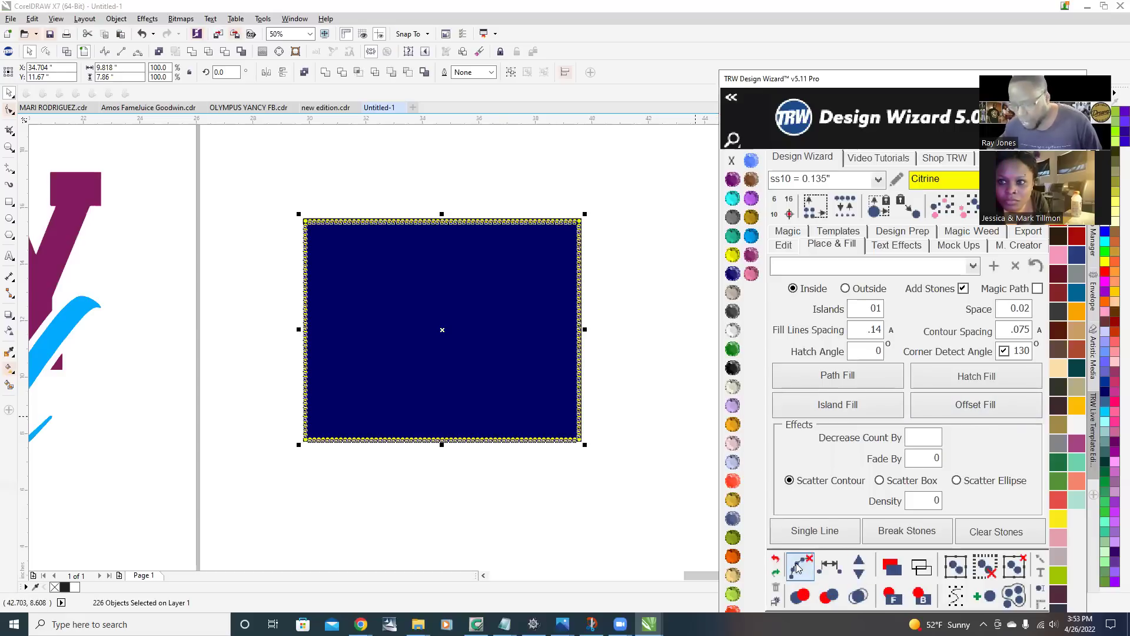
click(860, 597)
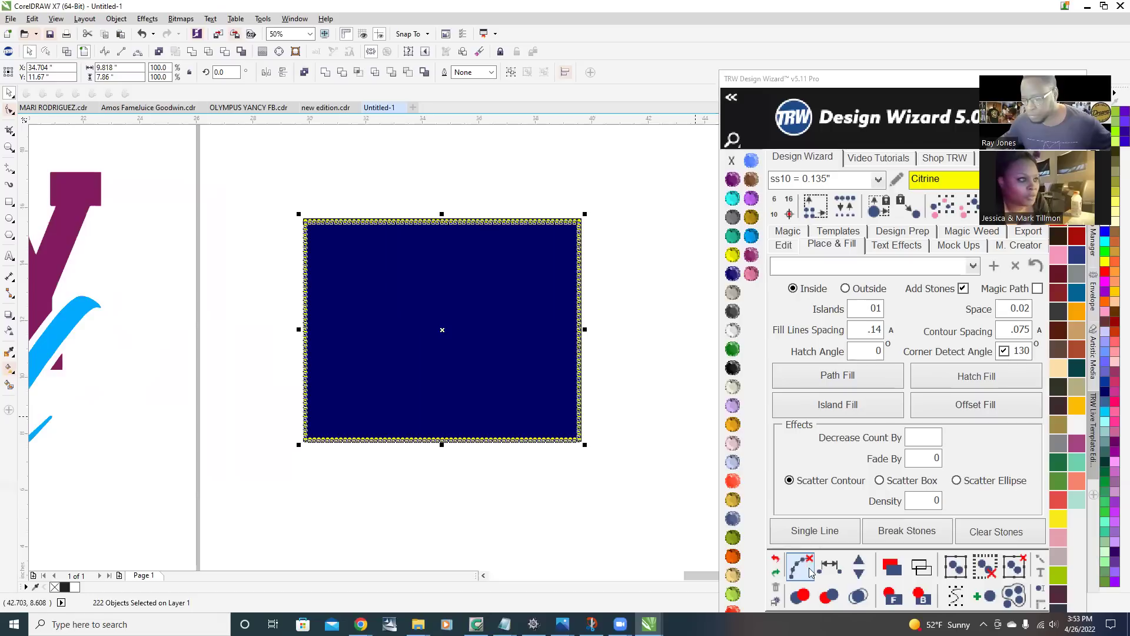
drag(904, 80, 867, 21)
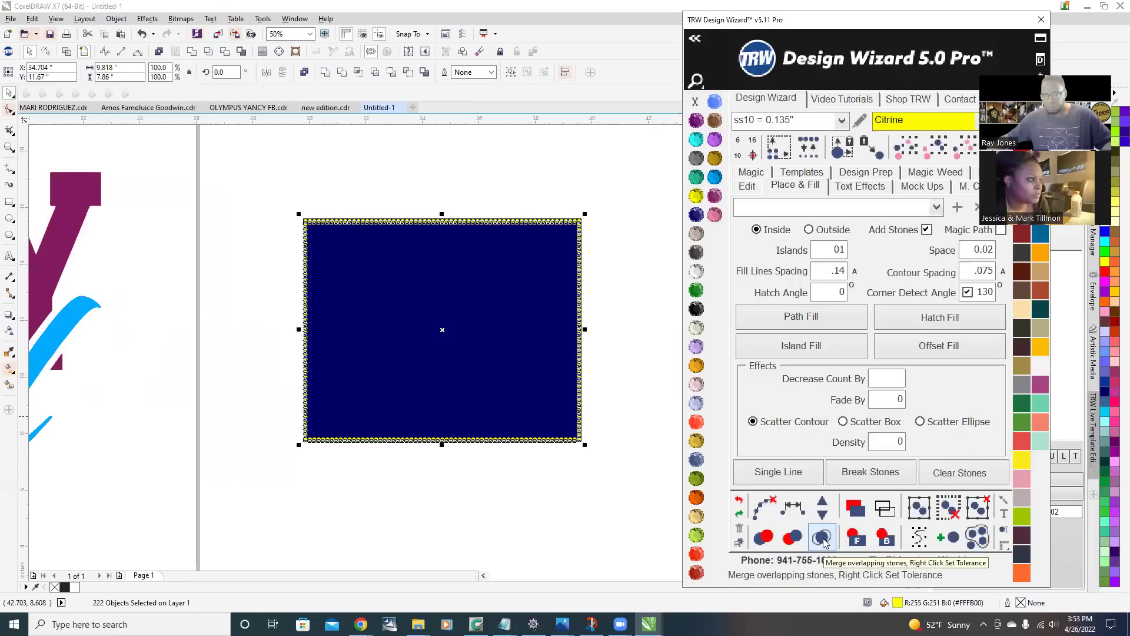
click(577, 490)
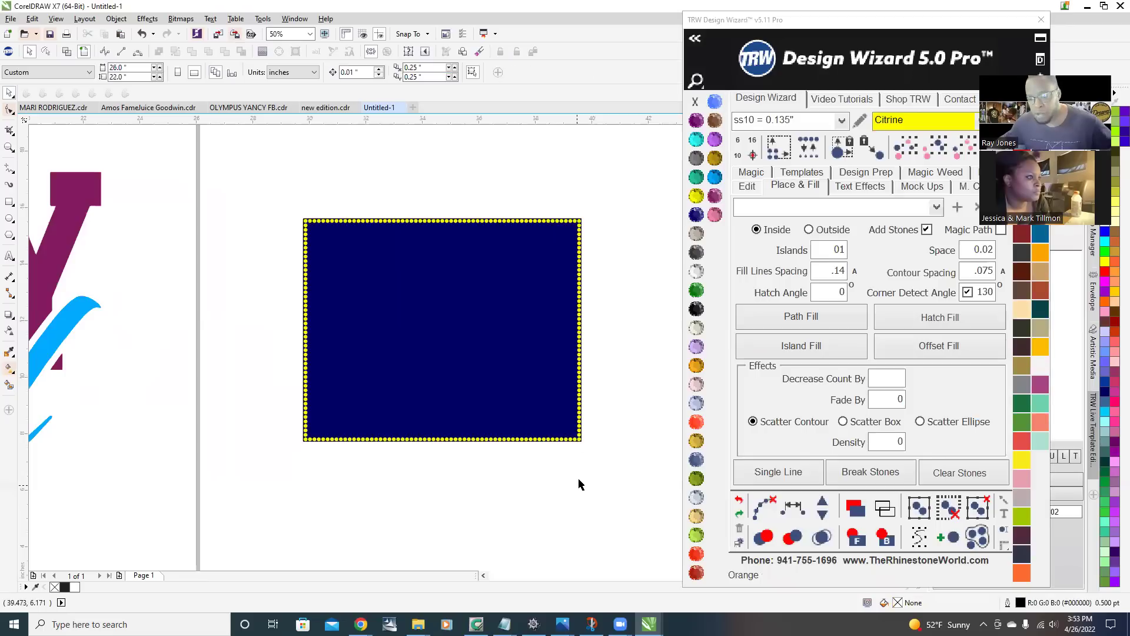
scroll(564, 195, up, 3)
scroll(554, 283, down, 2)
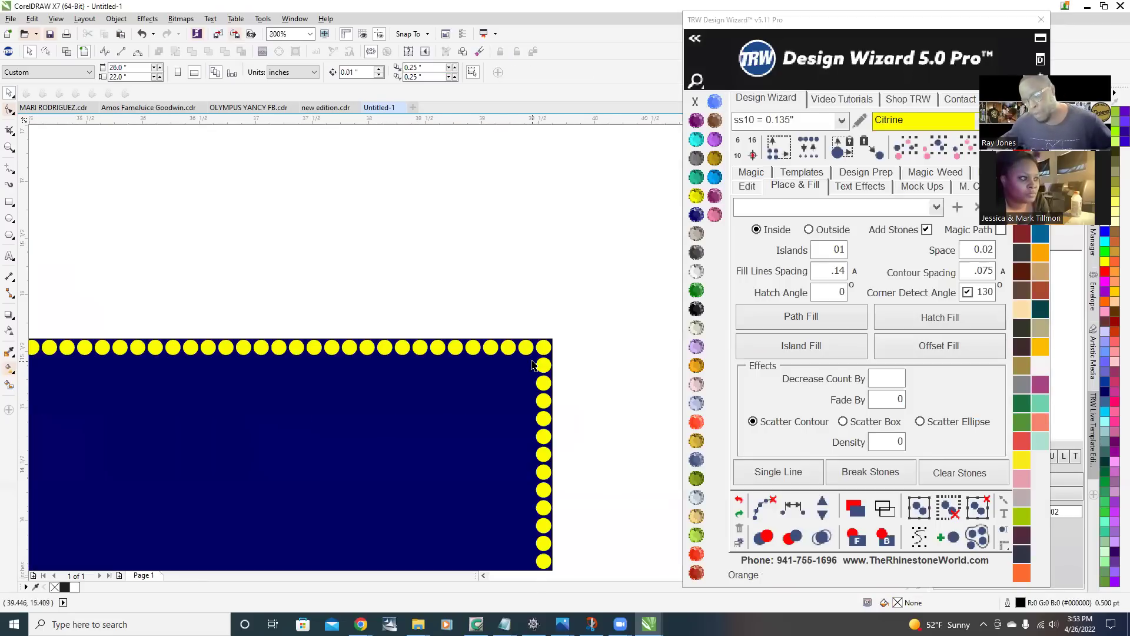
scroll(339, 276, down, 3)
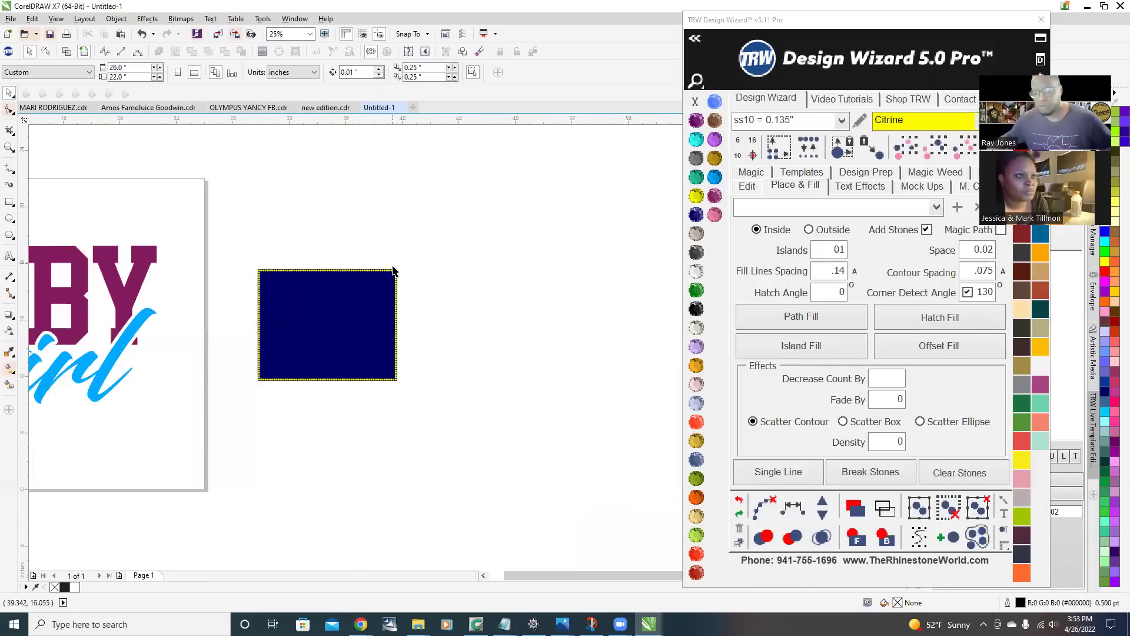
scroll(330, 282, up, 3)
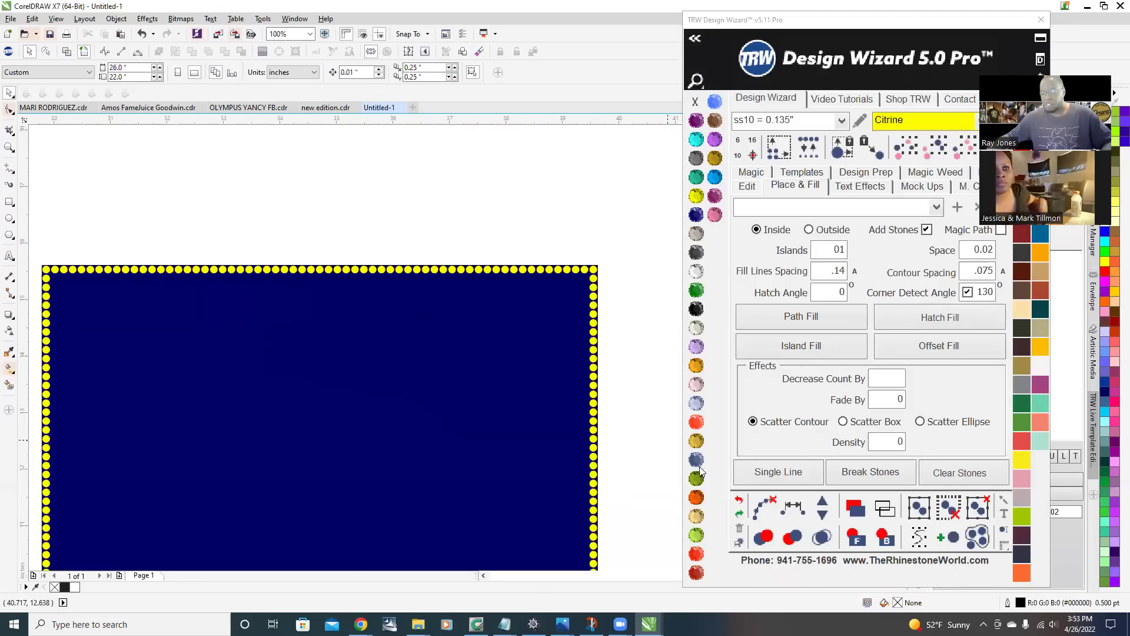
- Undo the merging and path separation of the Citrine outline stones
click(740, 500)
scroll(546, 259, up, 3)
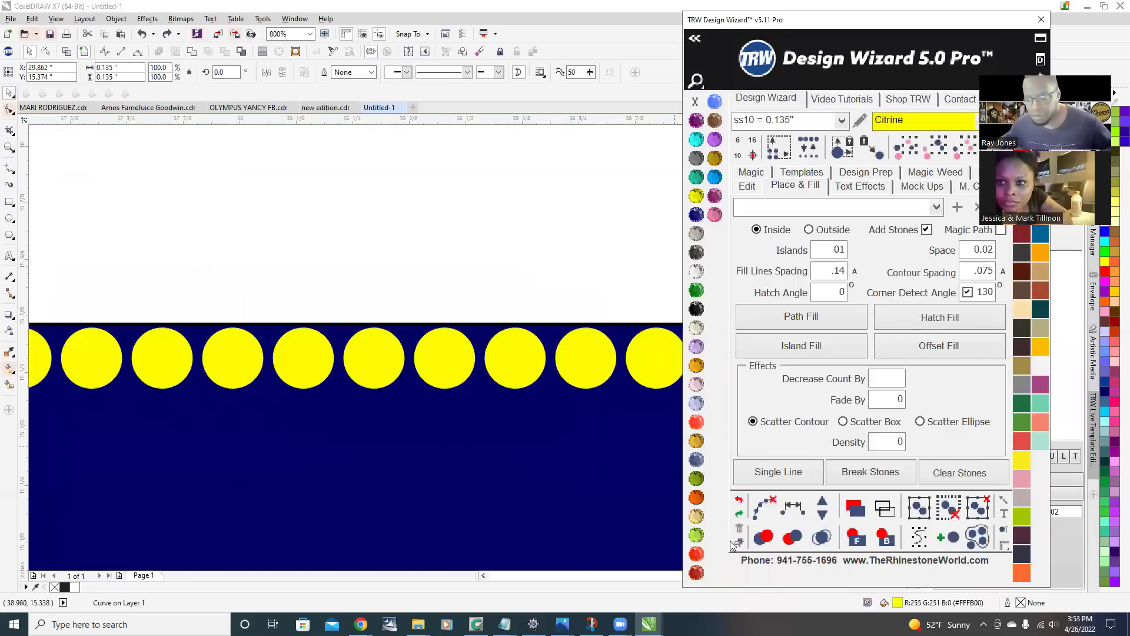
click(445, 380)
scroll(445, 380, down, 5)
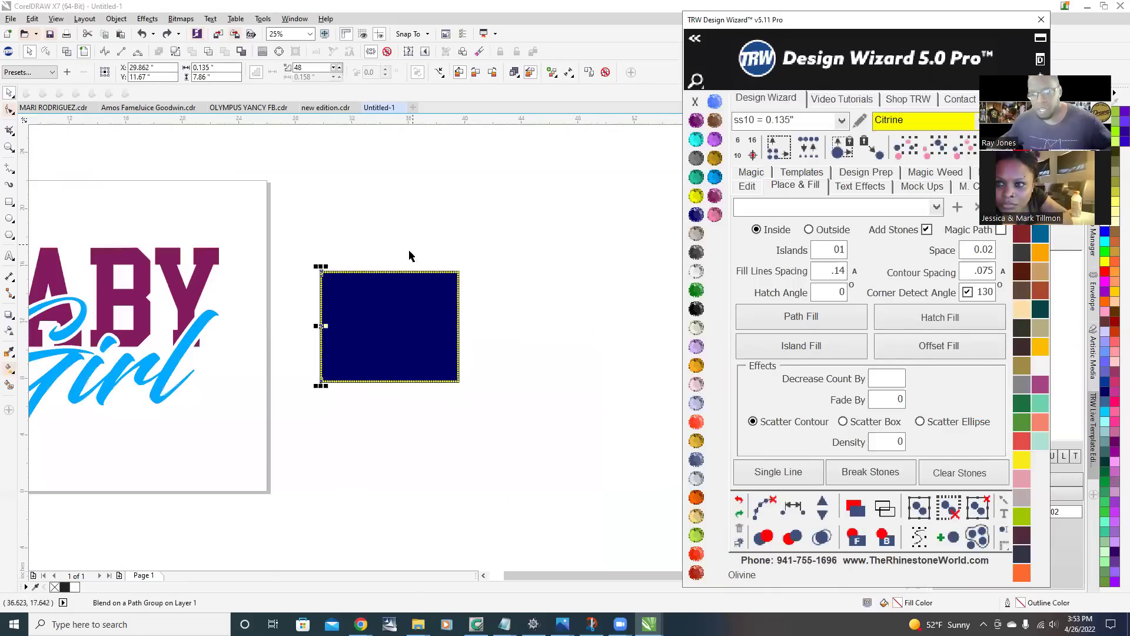
- Move the left row of stones off the rectangle to inspect its path, undo the move, and clear the selection
scroll(329, 347, up, 1)
drag(331, 309, 276, 386)
scroll(277, 345, up, 5)
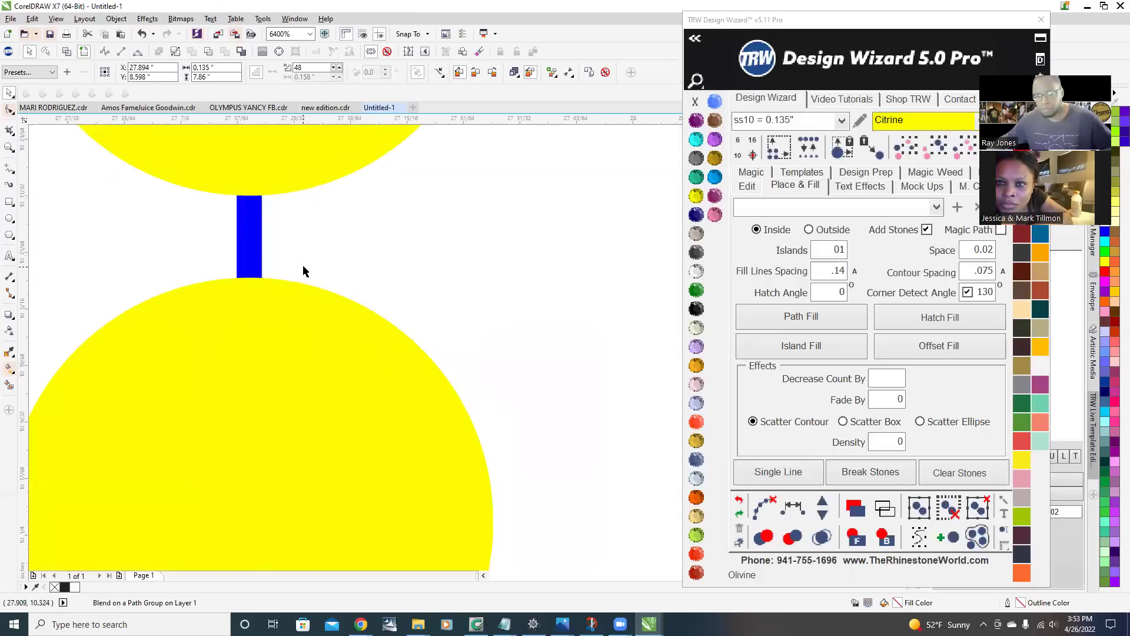
scroll(303, 270, down, 6)
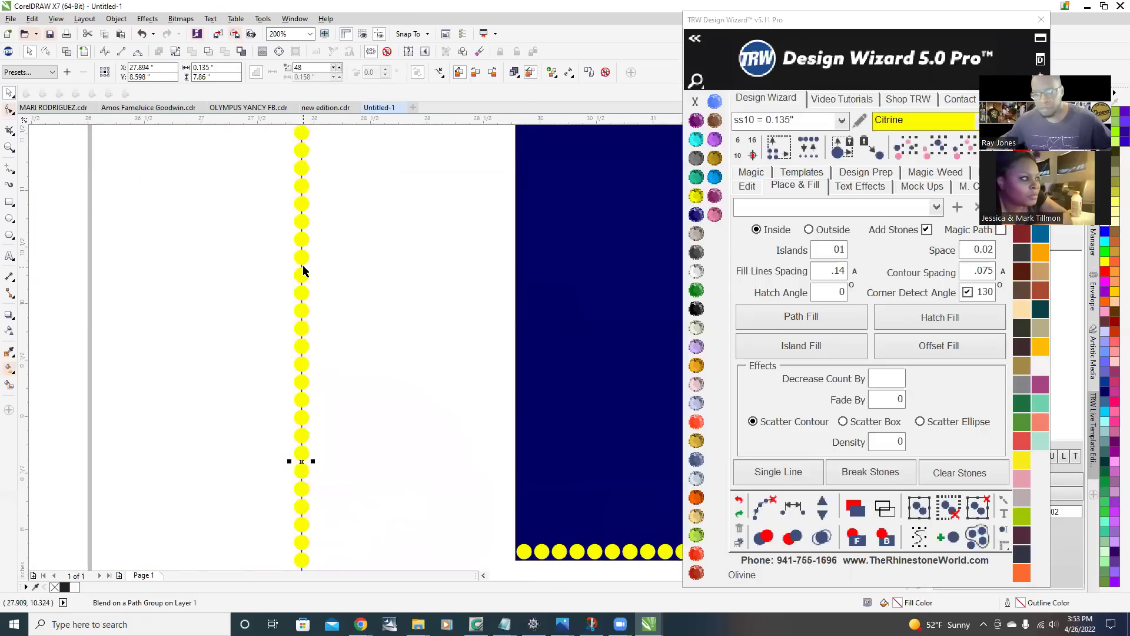
scroll(303, 270, down, 3)
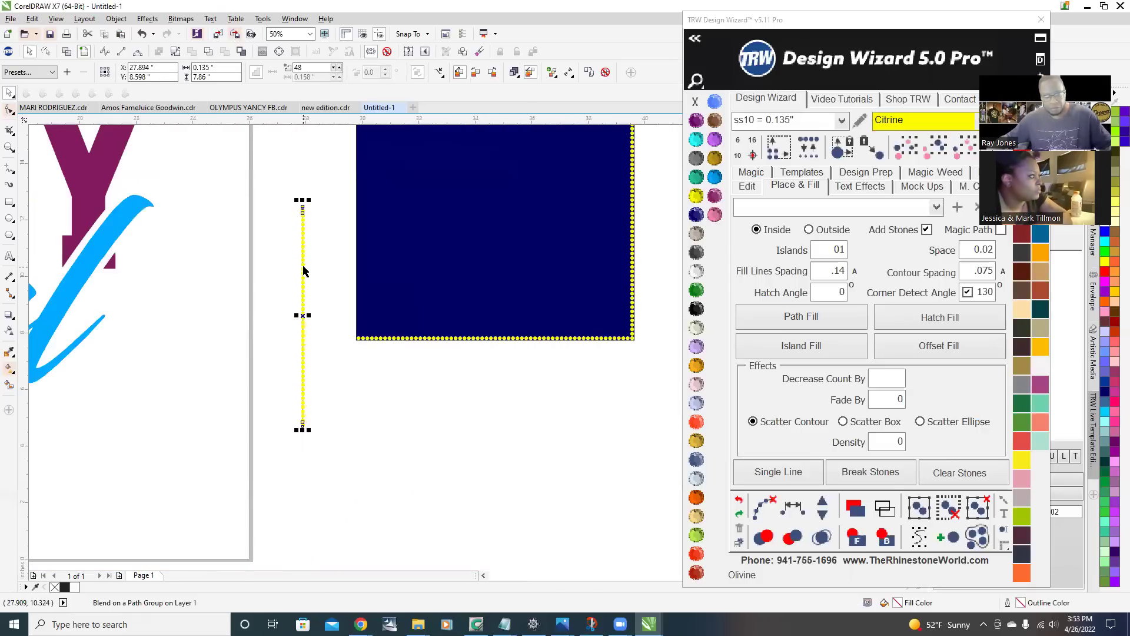
key(ctrl+z)
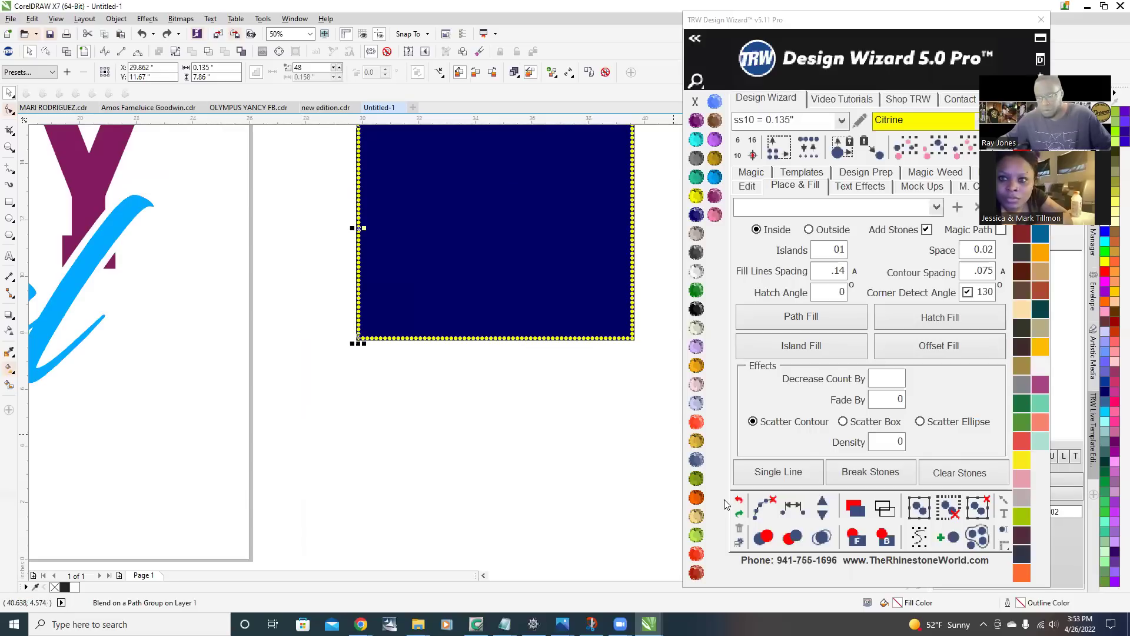
click(474, 452)
scroll(474, 451, down, 2)
scroll(437, 175, up, 1)
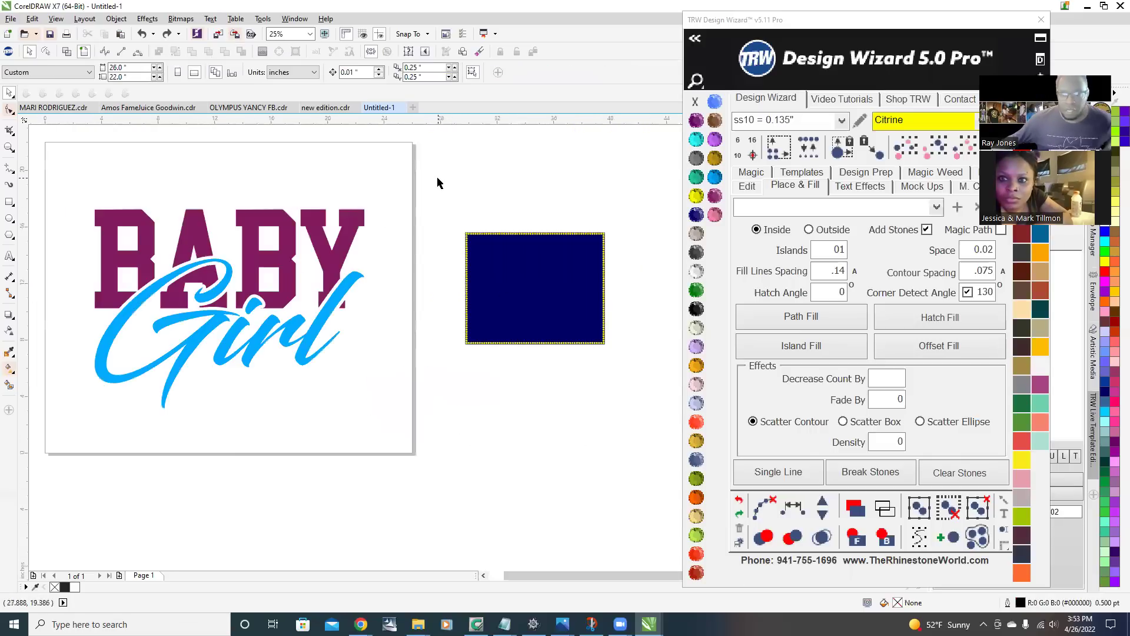
- Delete the Cobalt test rectangle together with its Citrine outline stones
drag(437, 175, 531, 358)
drag(647, 409, 671, 442)
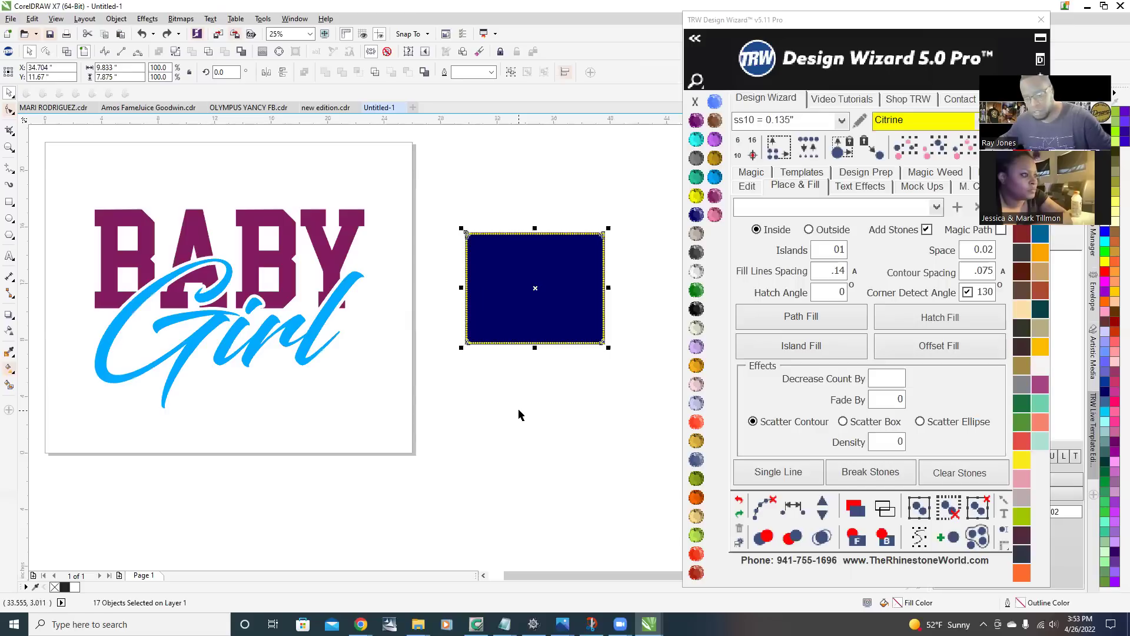
key(Delete)
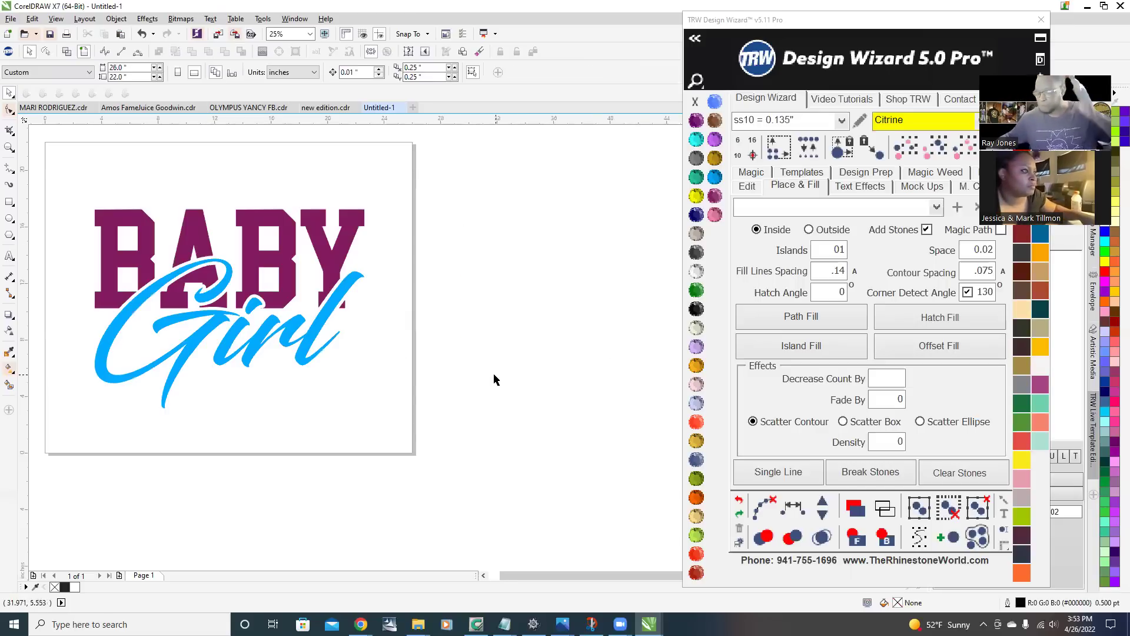
- Apply an inside Island Fill of ss10 Citrine stones with 0.02 space and one island to the Girl lettering, and clear its paths
scroll(176, 289, up, 3)
scroll(324, 317, down, 3)
scroll(330, 323, up, 3)
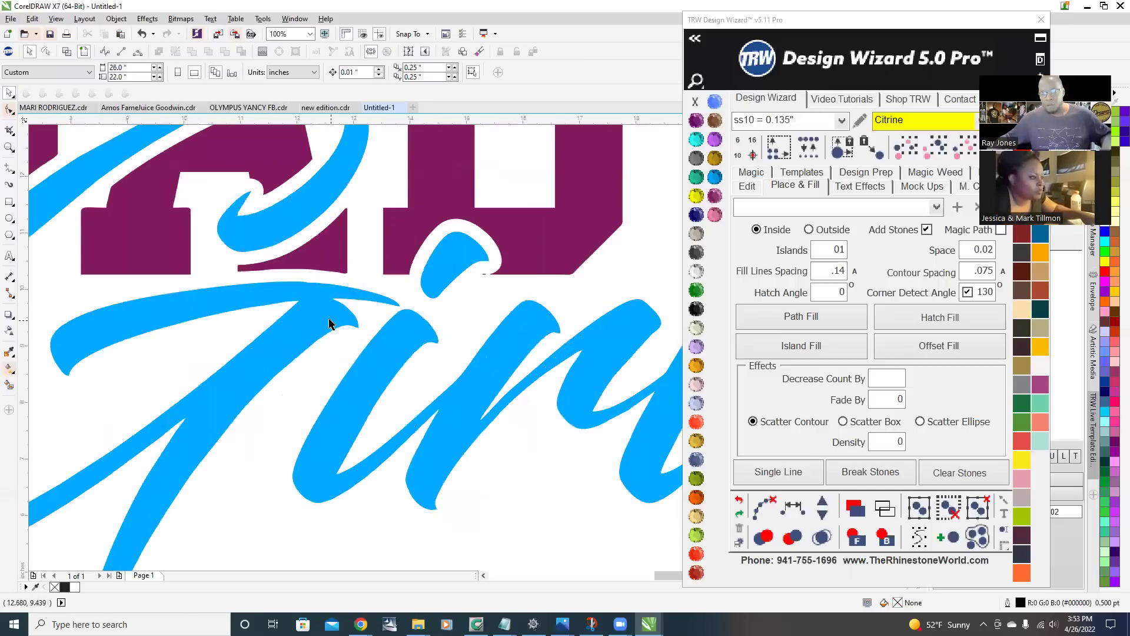
scroll(322, 321, down, 2)
click(322, 321)
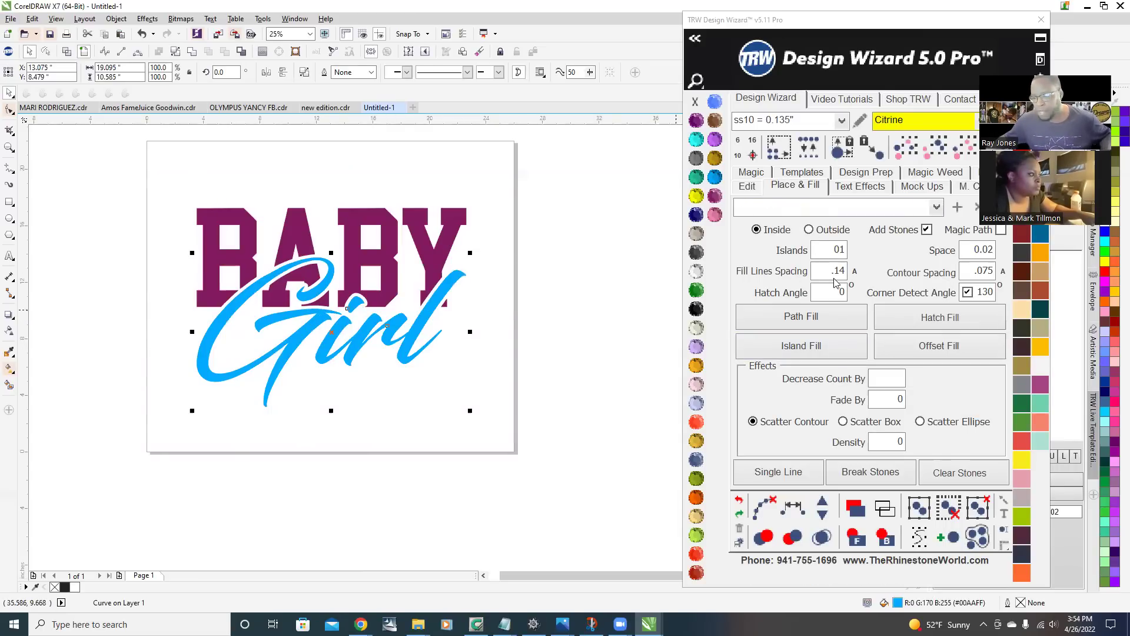
click(821, 346)
scroll(302, 317, up, 4)
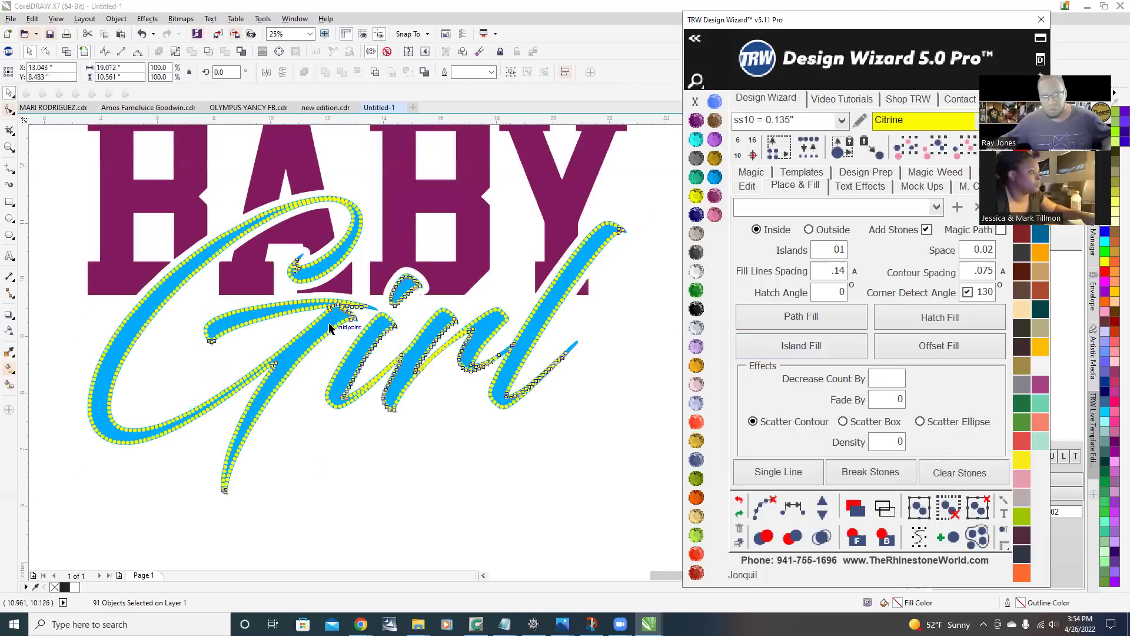
scroll(329, 328, down, 2)
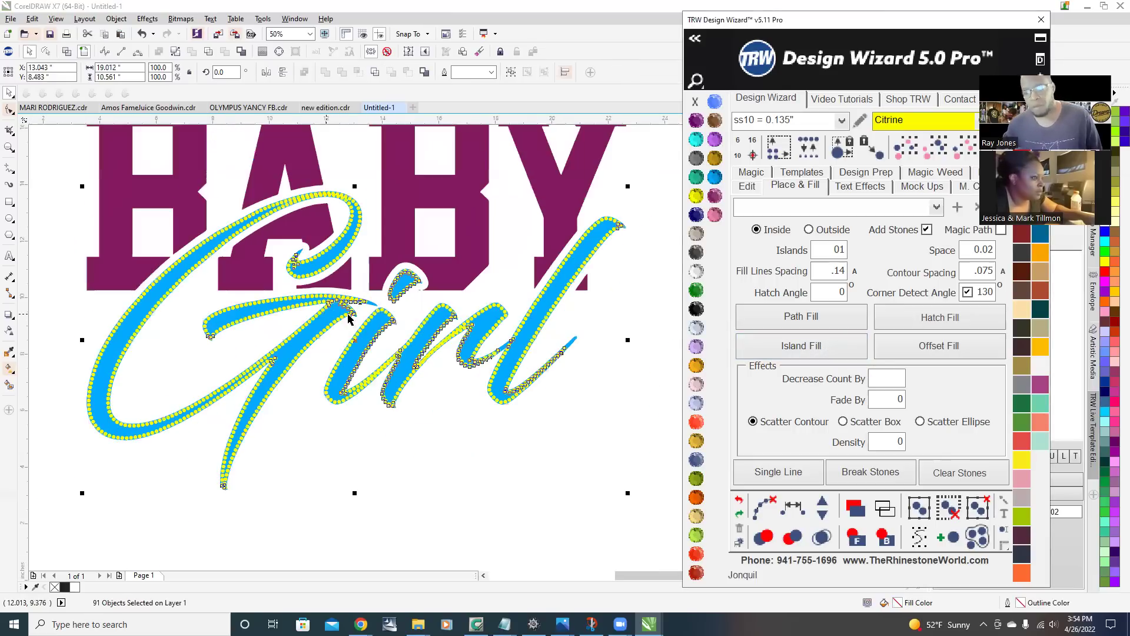
click(766, 504)
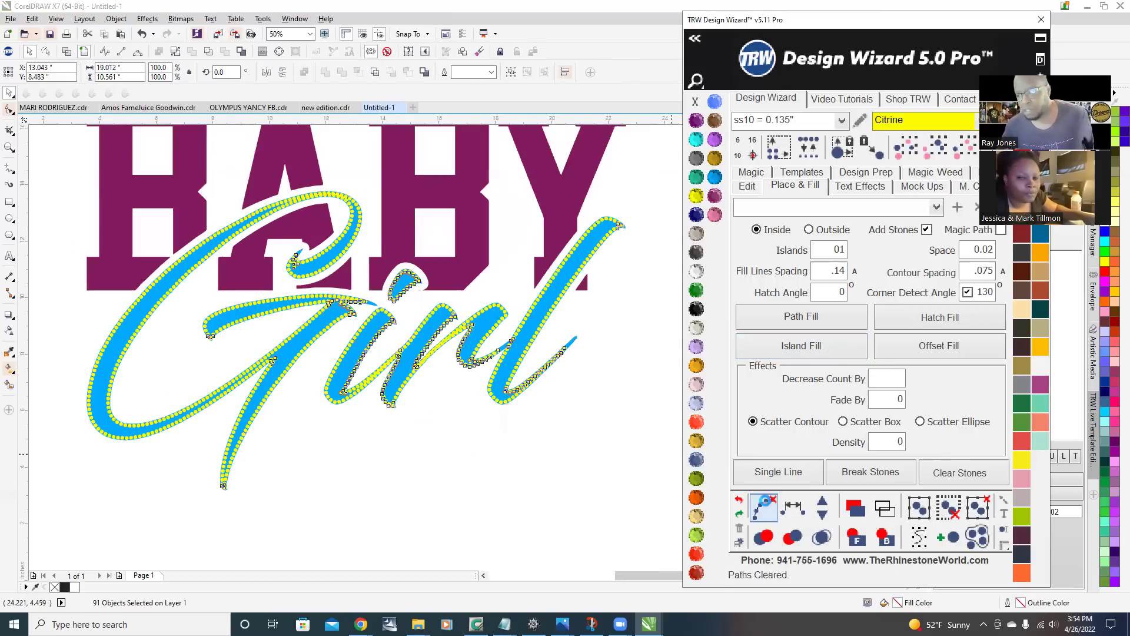
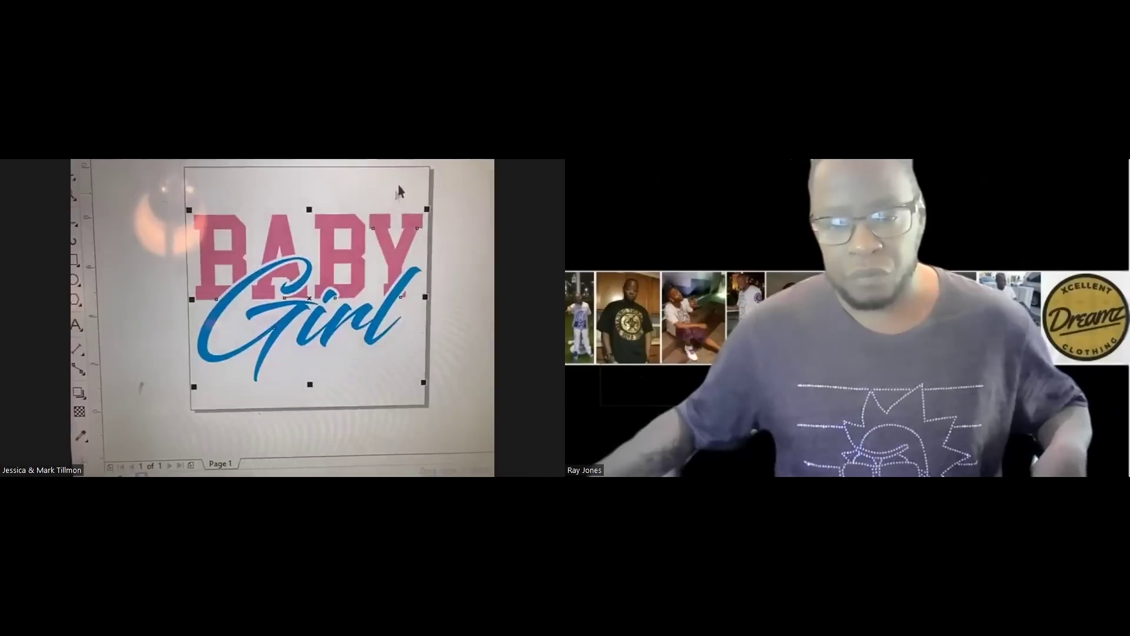
click(391, 188)
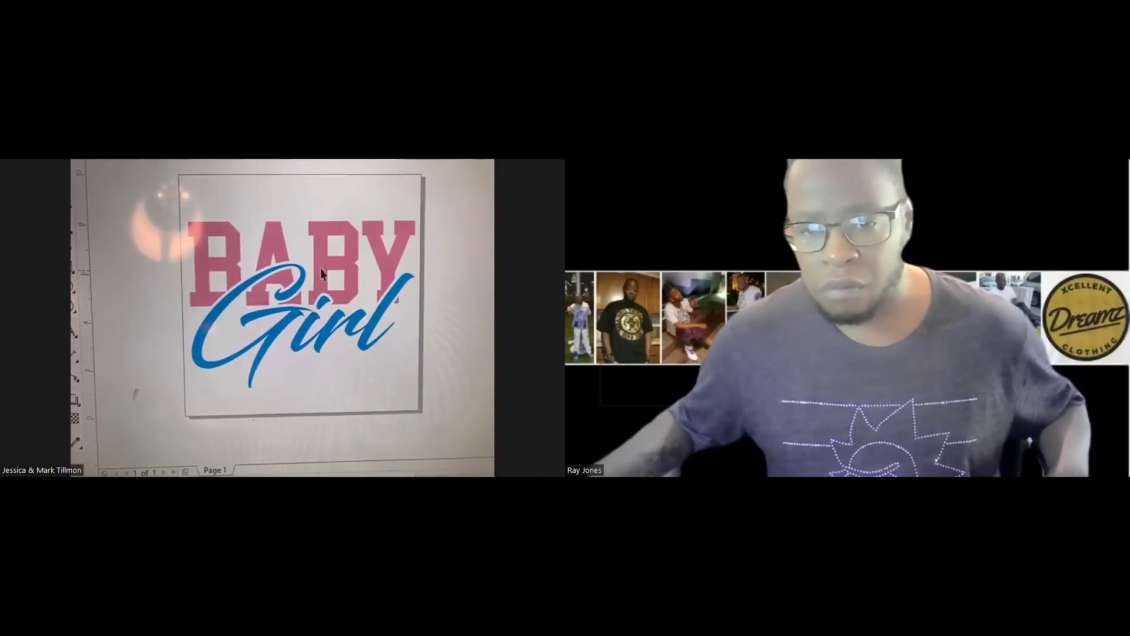
click(258, 308)
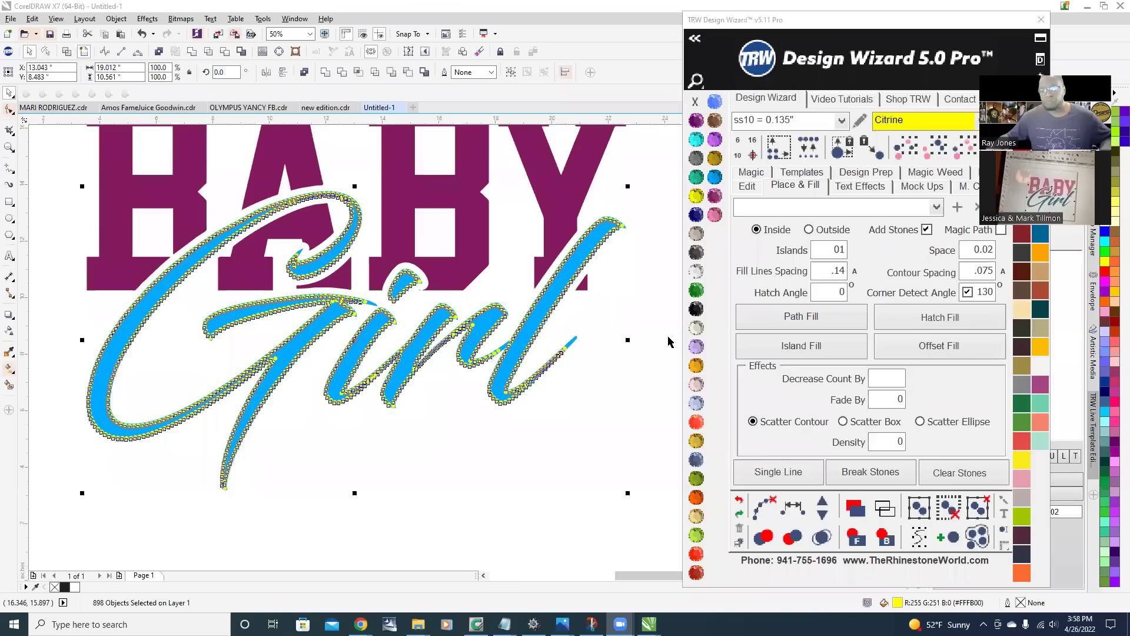
- Select the Girl lettering together with its Citrine stones and try to merge the overlapping stones
click(530, 435)
scroll(398, 358, down, 1)
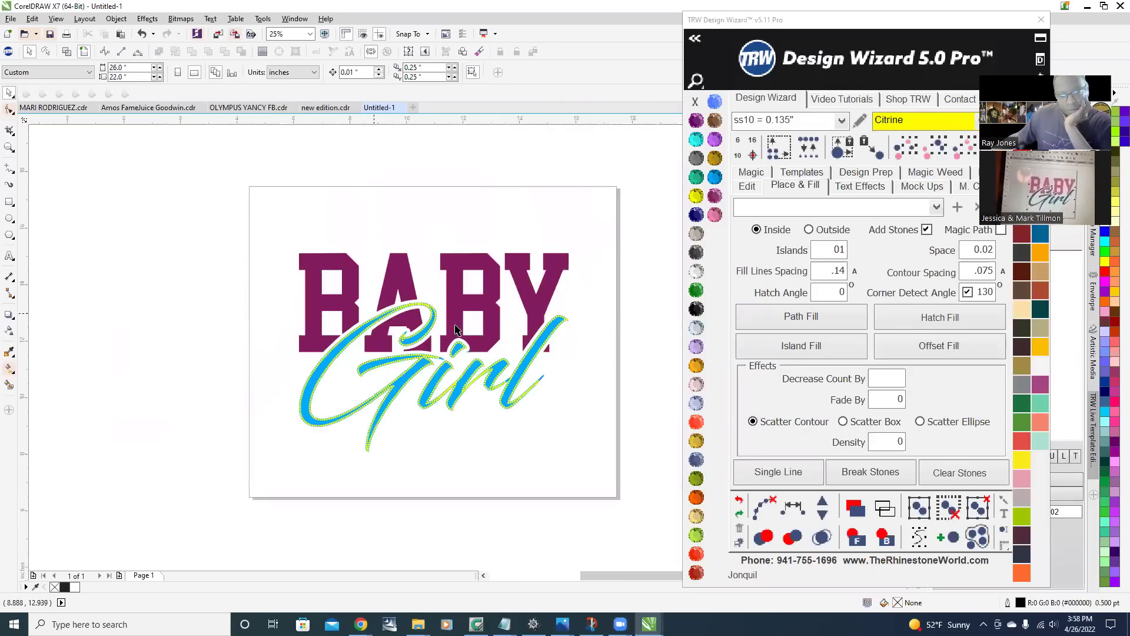
scroll(371, 311, up, 3)
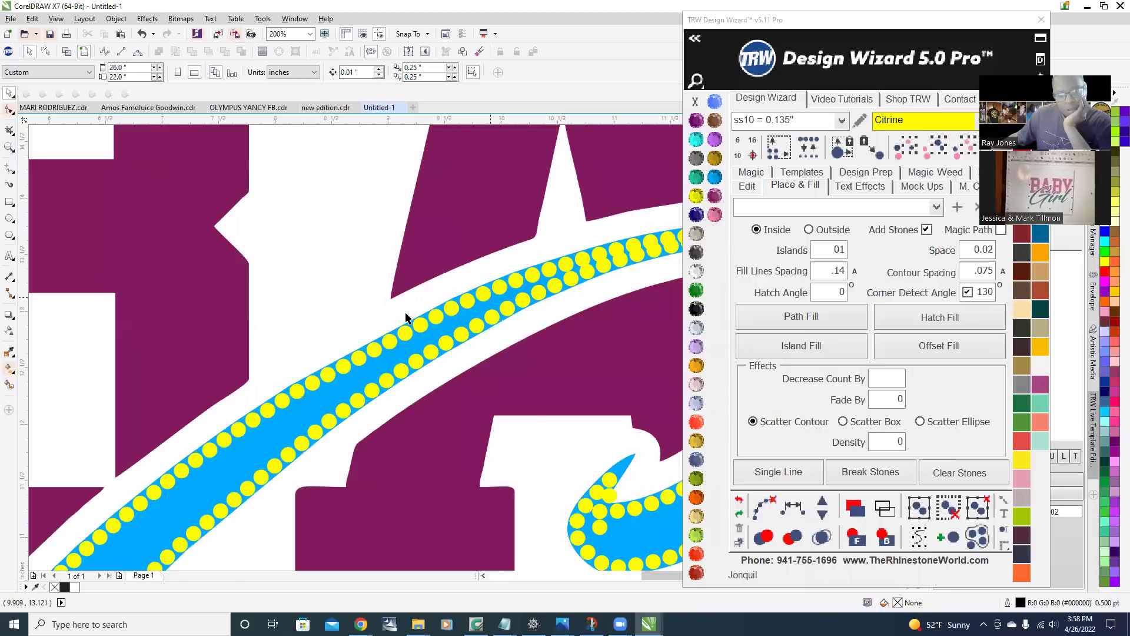
scroll(215, 285, down, 3)
drag(156, 295, 514, 514)
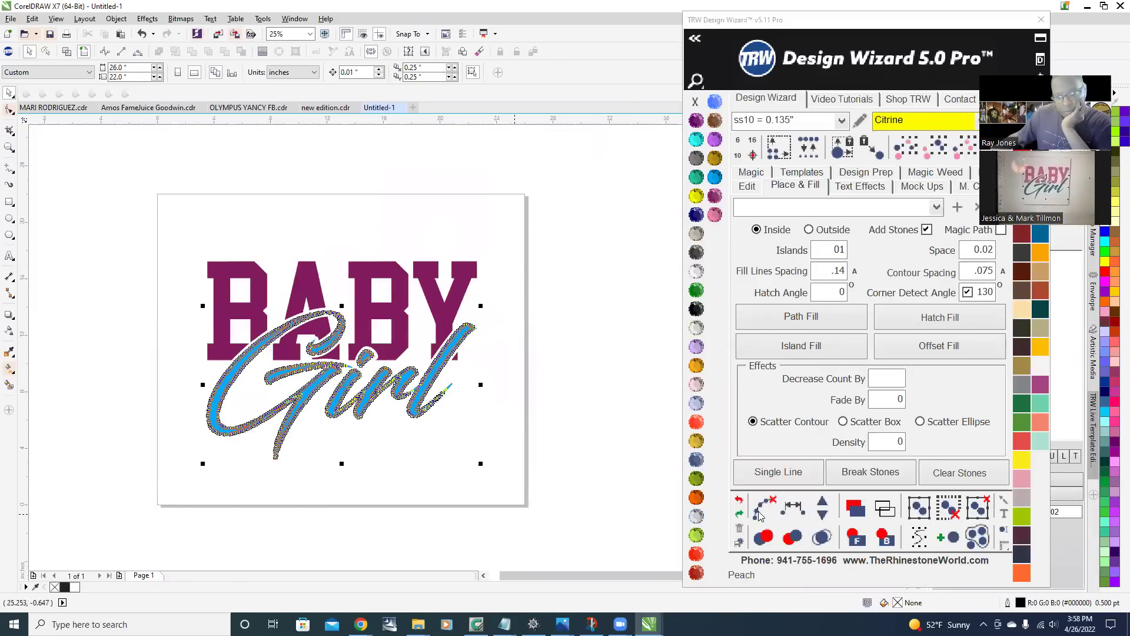
click(764, 537)
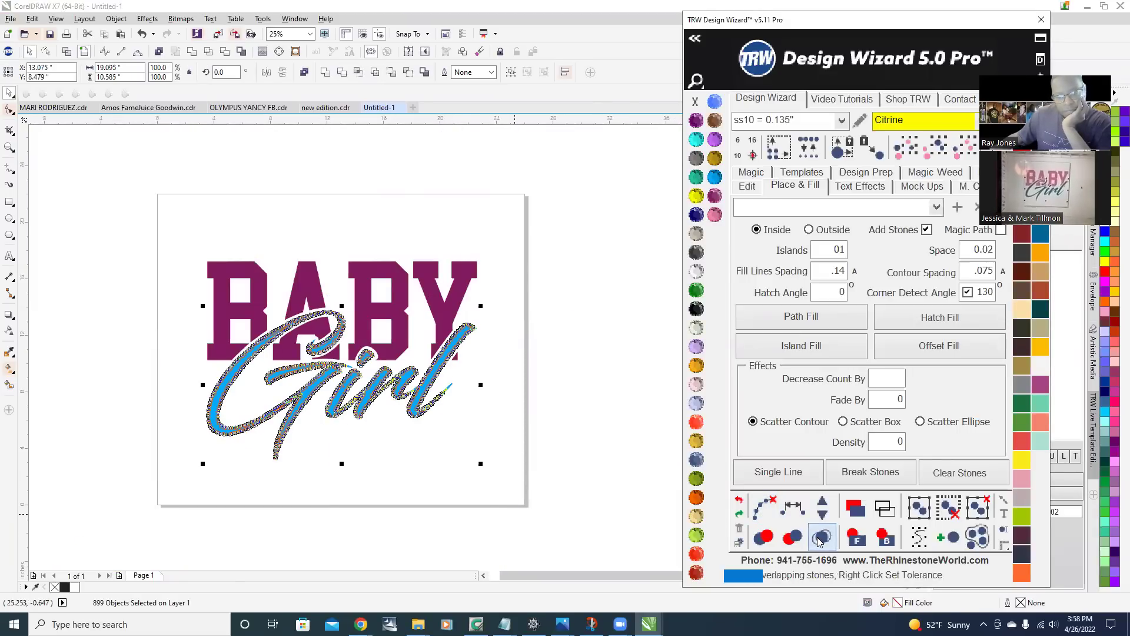
scroll(400, 433, up, 2)
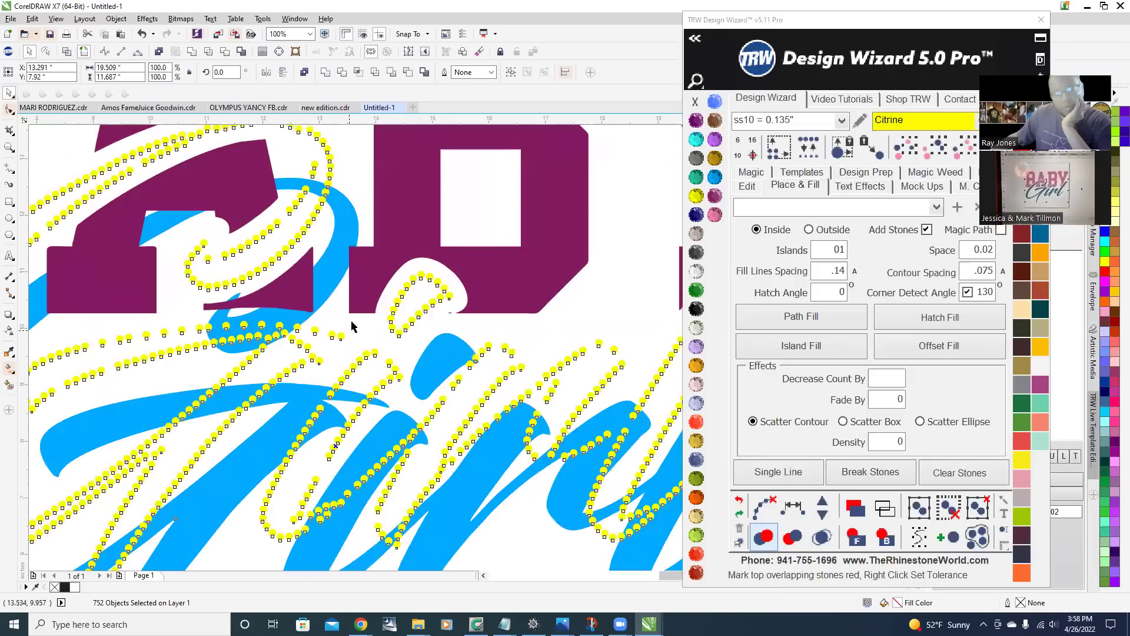
scroll(471, 393, down, 1)
scroll(471, 393, up, 1)
key(Escape)
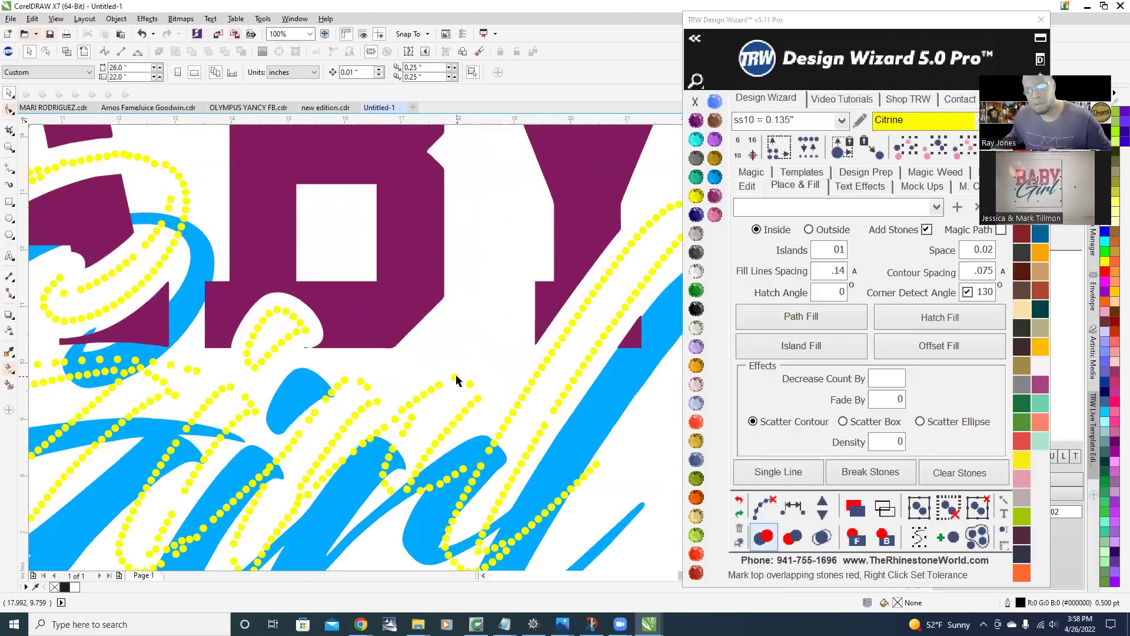
- Select all stones matching one Citrine stone and delete them from the design
click(456, 378)
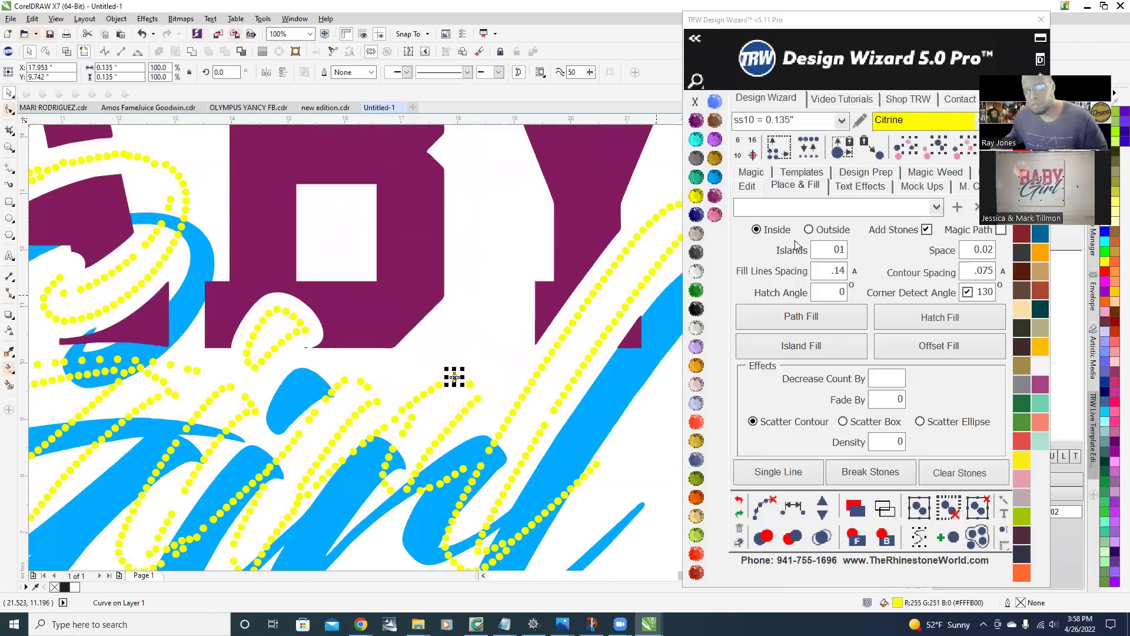
click(962, 147)
click(649, 104)
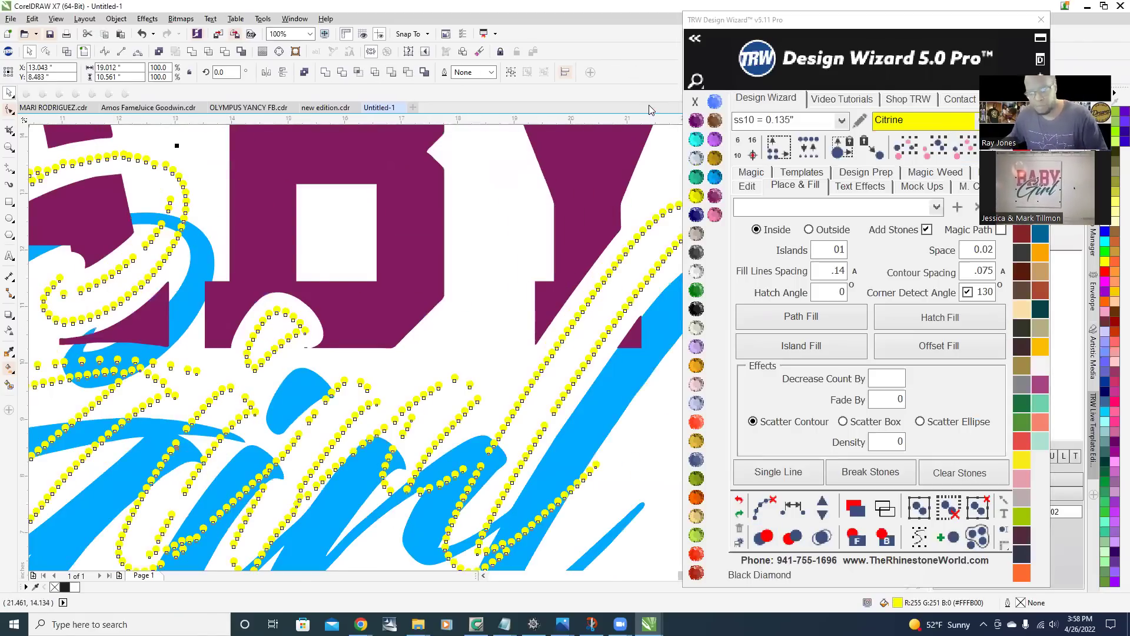
key(Delete)
scroll(589, 383, down, 2)
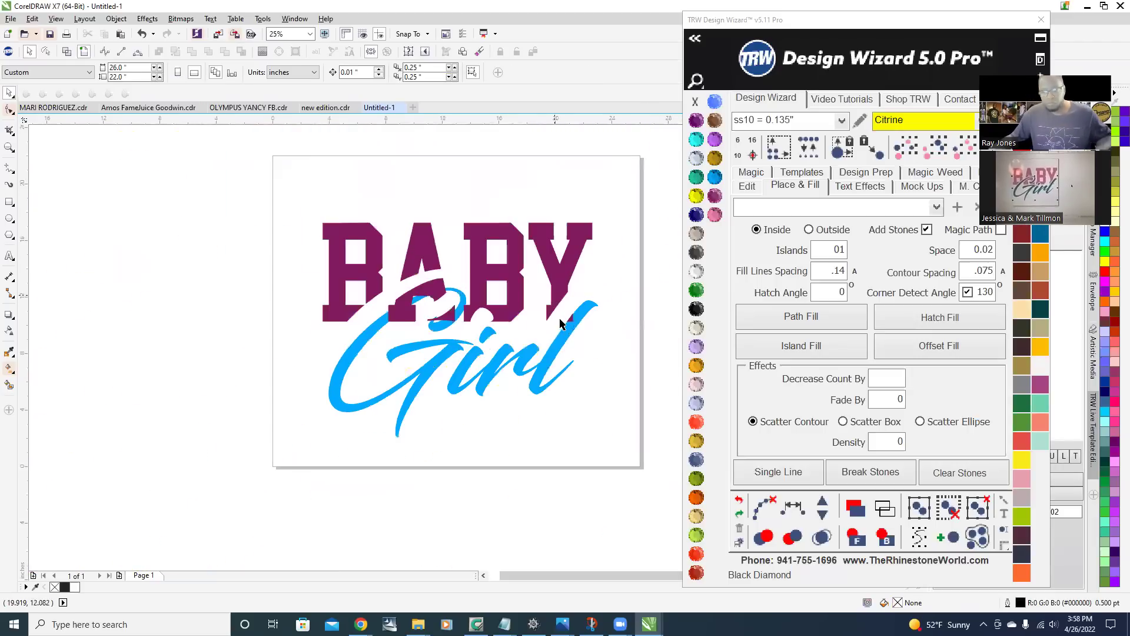
scroll(562, 329, up, 1)
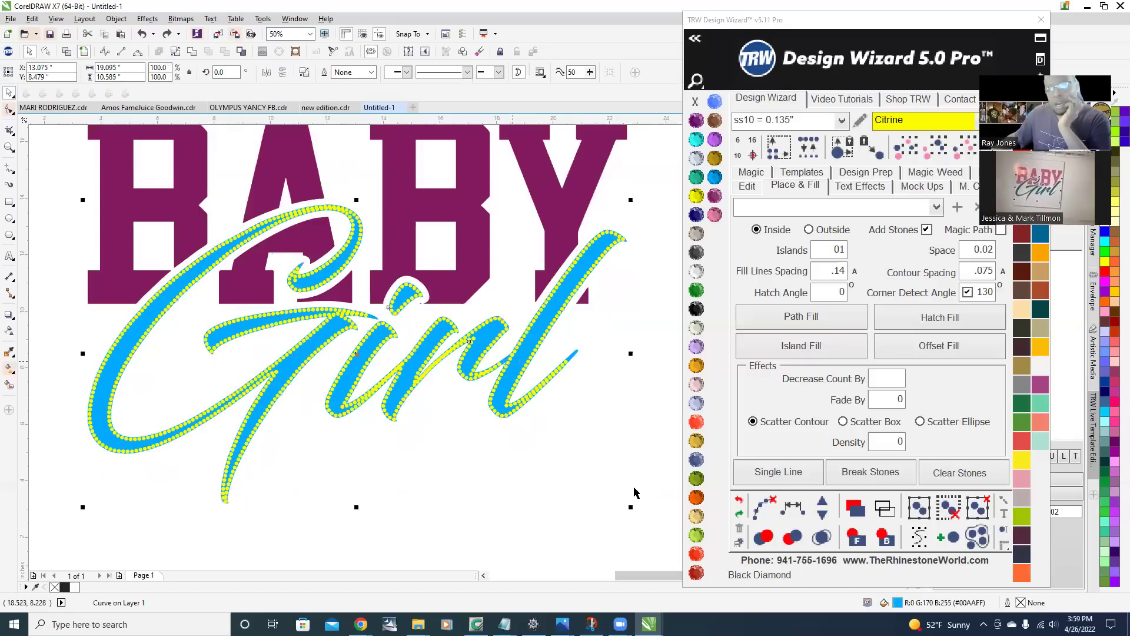
- Undo the last stone fill on the Girl lettering and reapply the Island Fill of ss10 Citrine stones
click(740, 500)
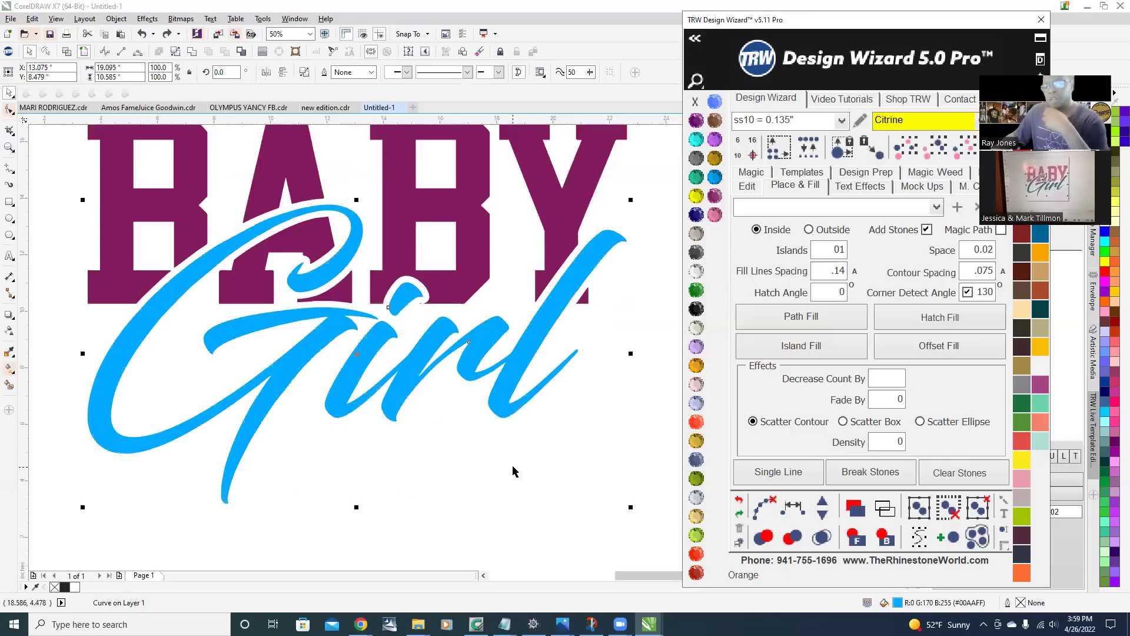
click(826, 349)
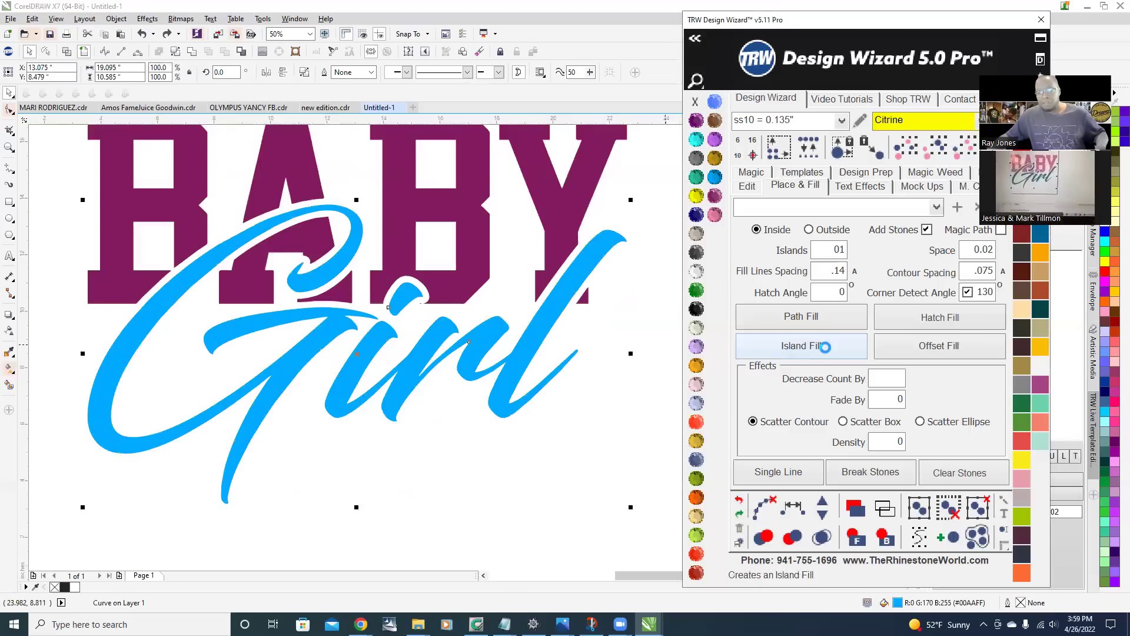
- Clear the fill paths from the Girl lettering's stones, merge the overlapping stones, and deselect them
click(763, 508)
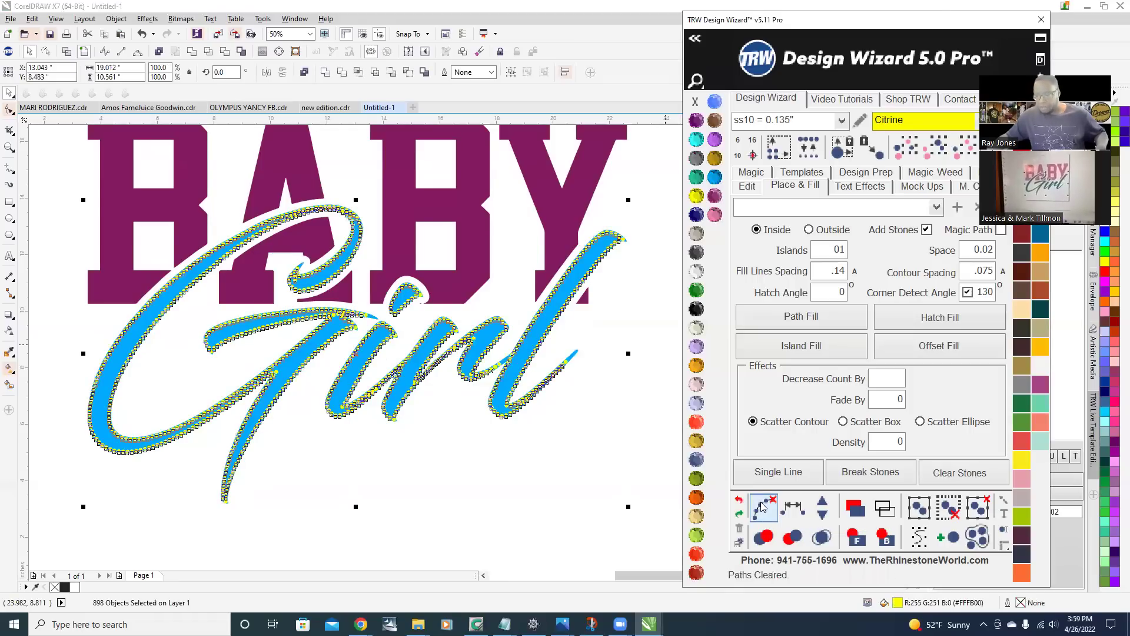
click(823, 534)
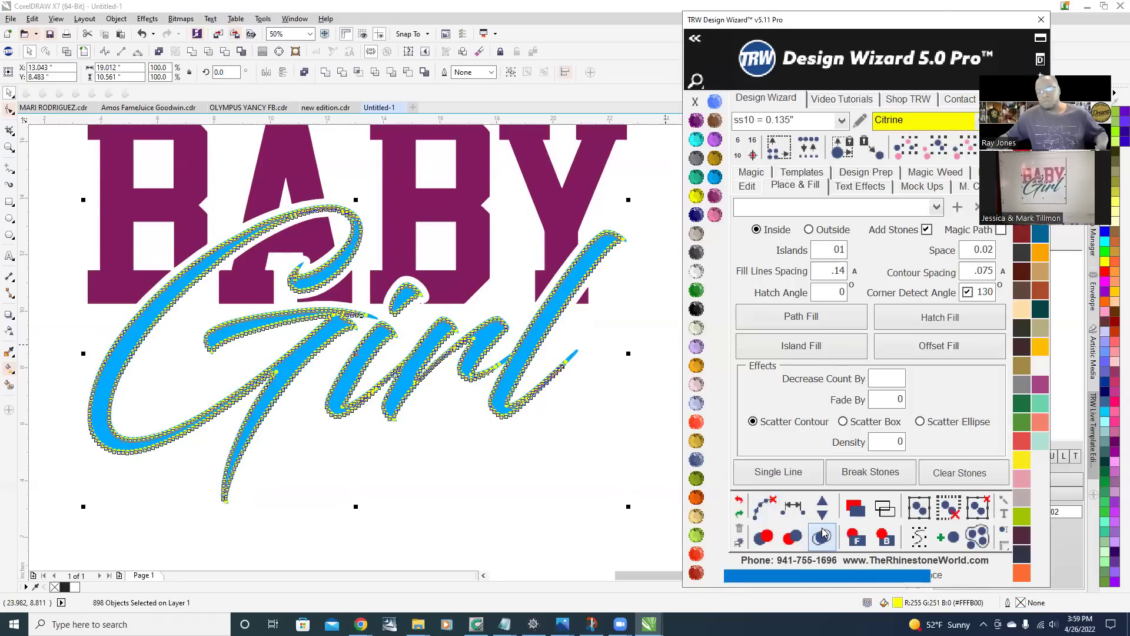
key(Escape)
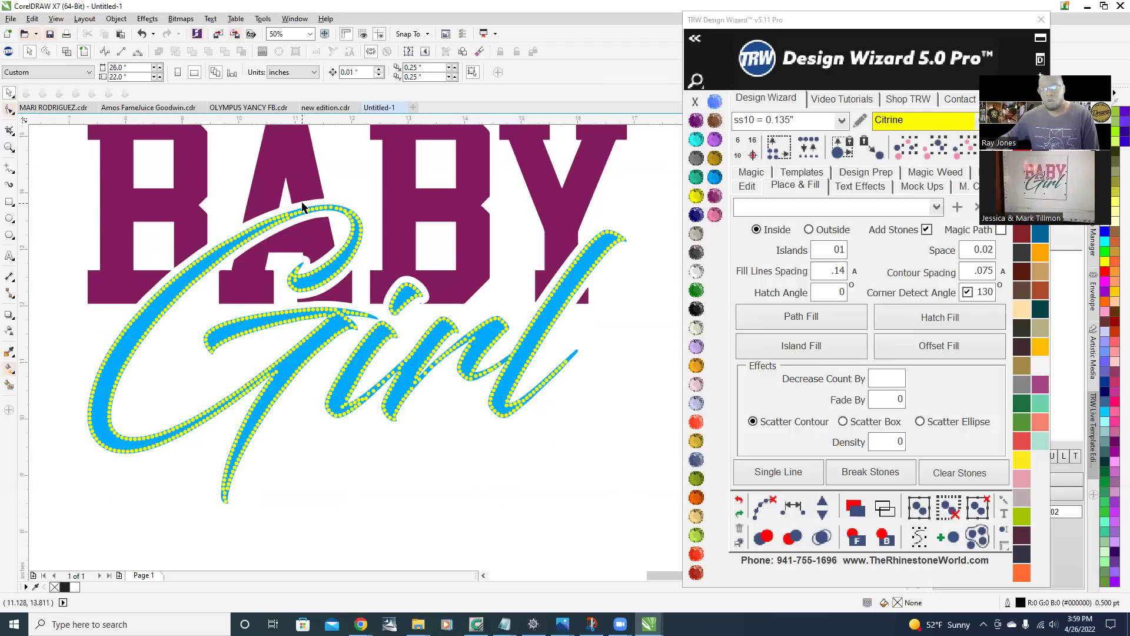
- Examine the spacing of the Citrine stones along the Girl lettering, especially where narrow strokes meet
scroll(292, 247, up, 4)
scroll(445, 212, down, 4)
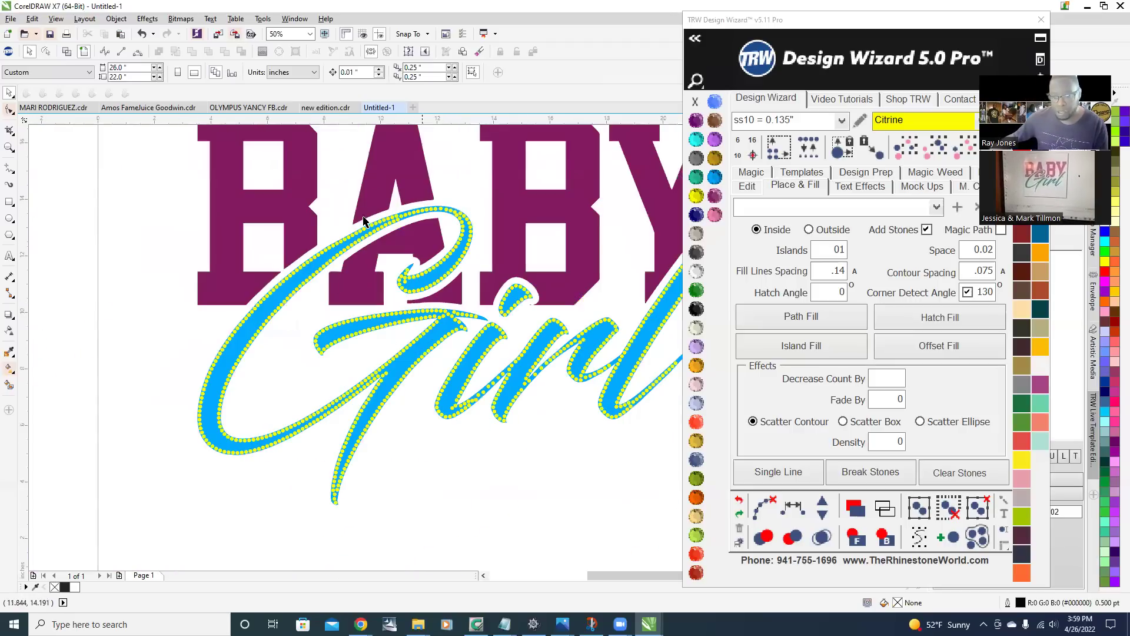
scroll(443, 391, down, 3)
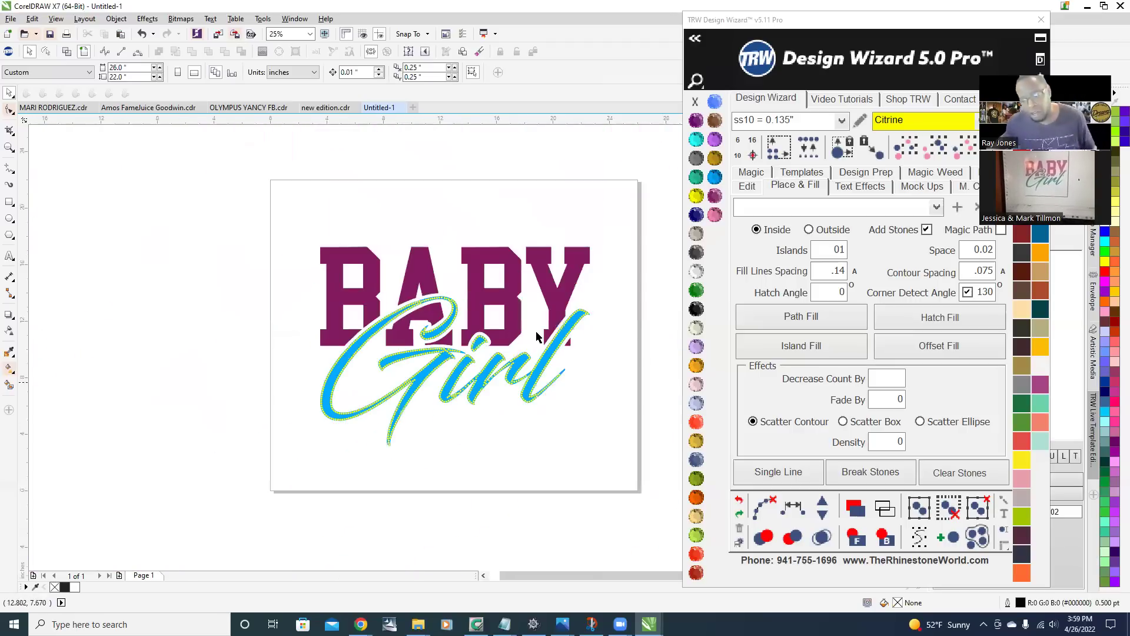
scroll(447, 389, up, 5)
scroll(593, 384, down, 2)
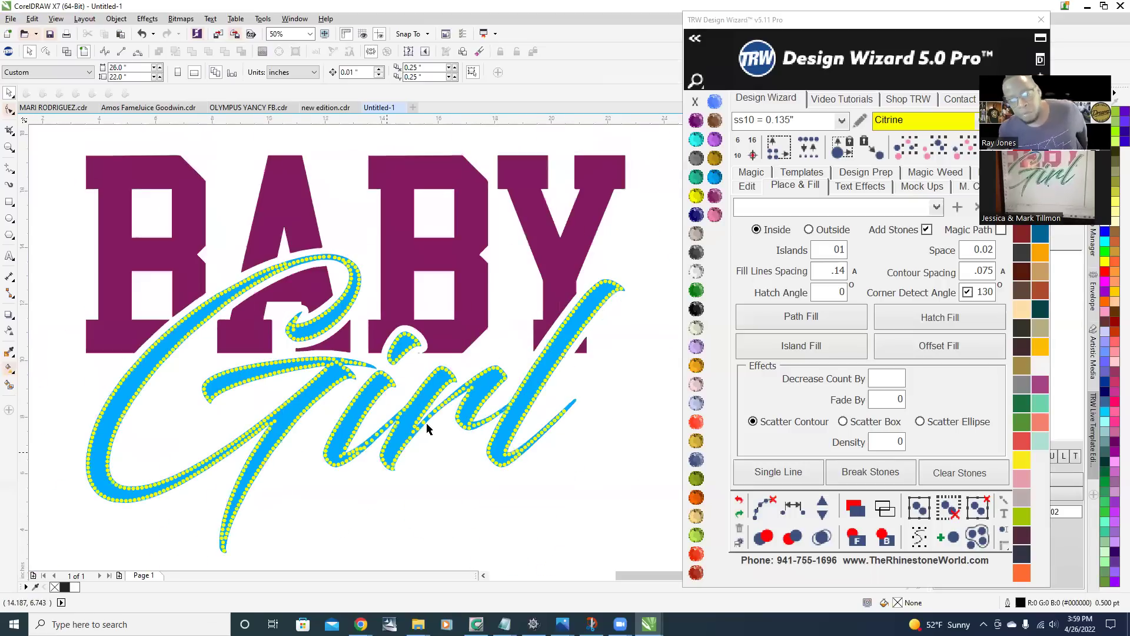
scroll(426, 429, up, 4)
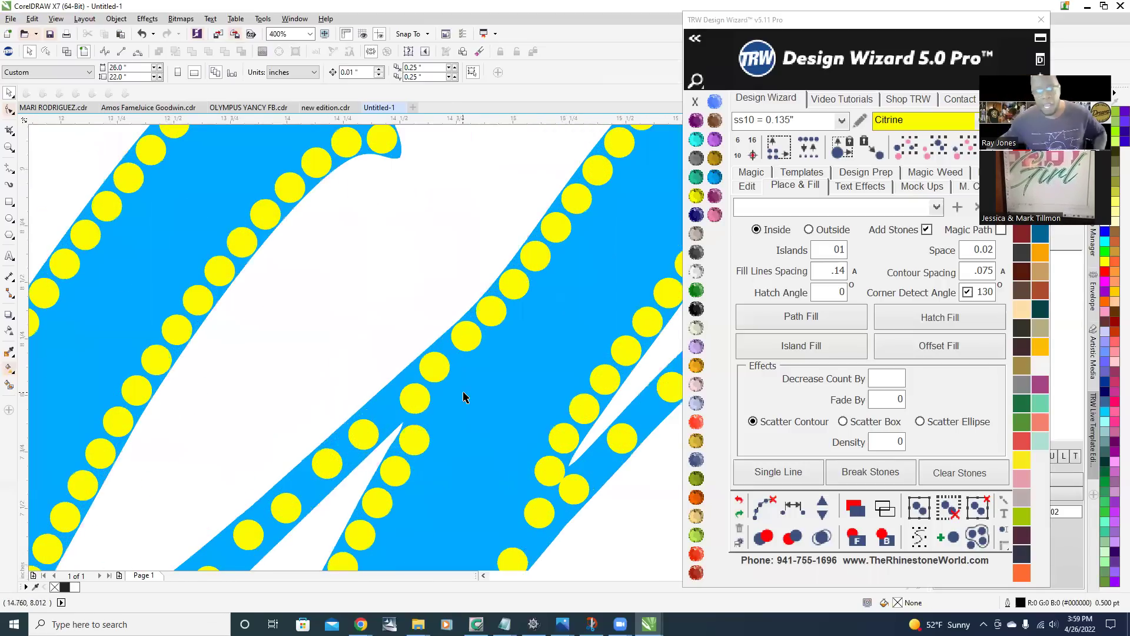
scroll(464, 397, down, 1)
scroll(251, 318, down, 2)
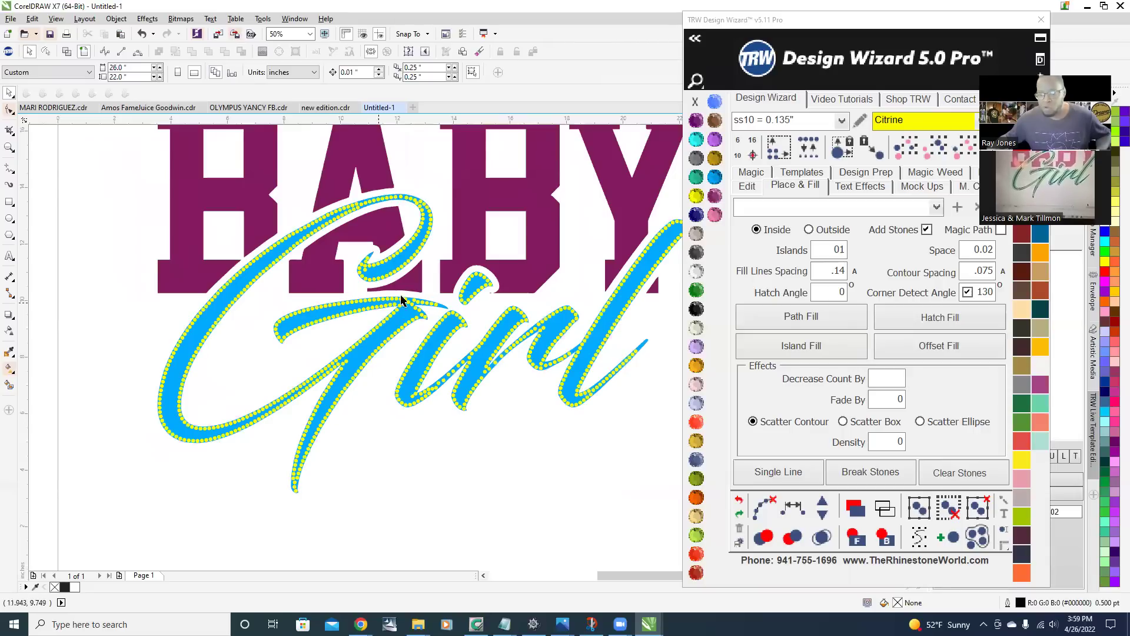
scroll(401, 299, up, 3)
scroll(426, 330, down, 2)
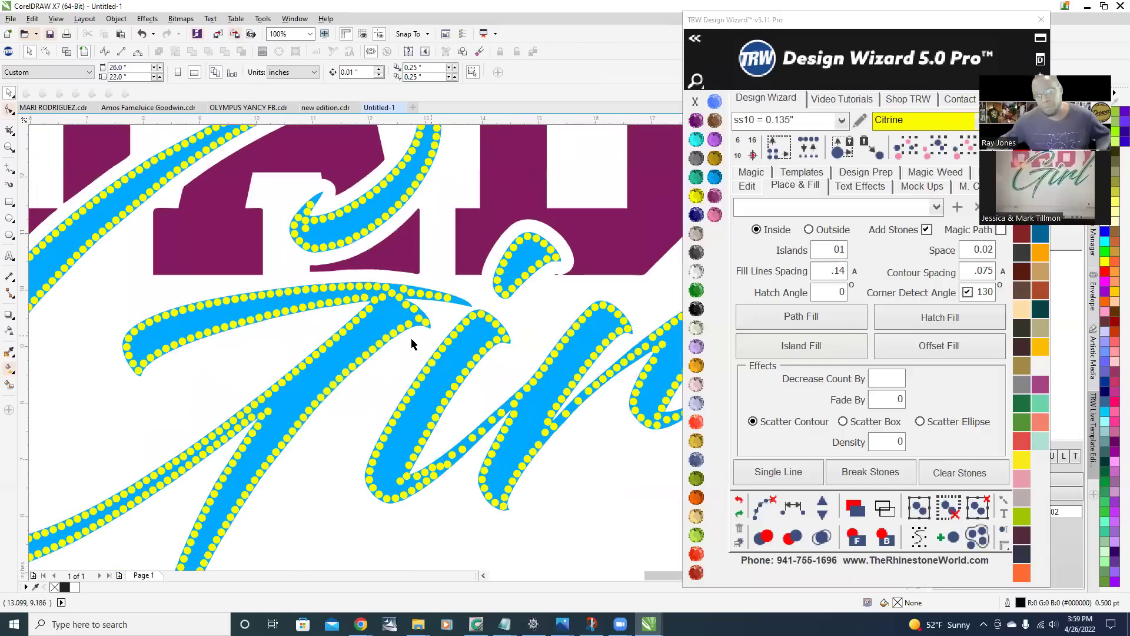
scroll(412, 344, down, 1)
scroll(337, 320, down, 1)
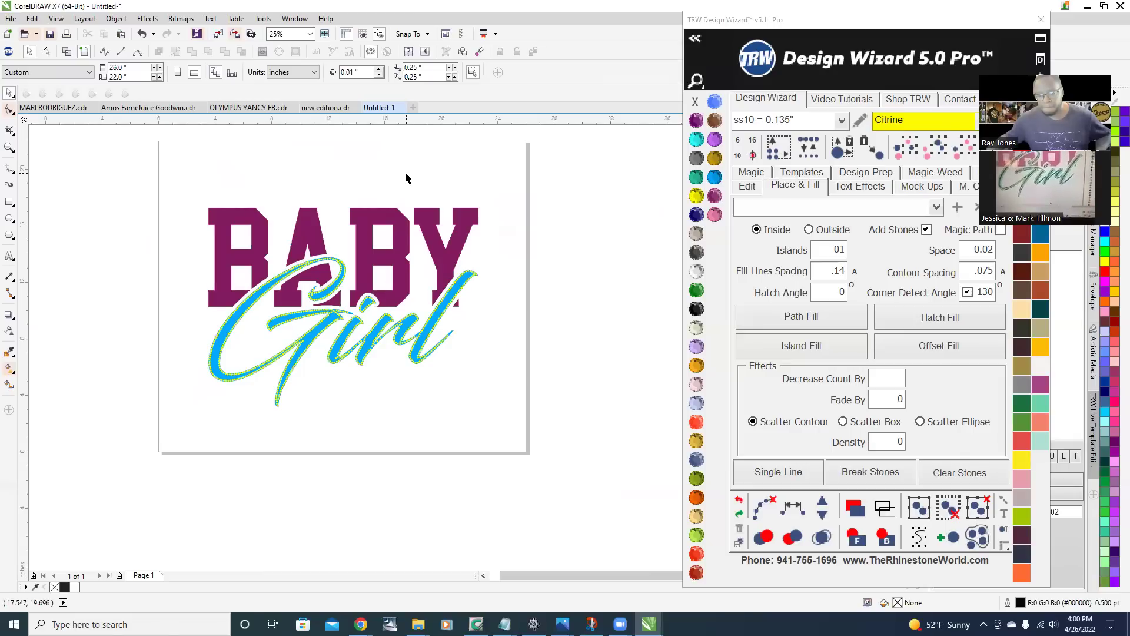
- Review the available stone sizes and open the stone size editor
click(843, 121)
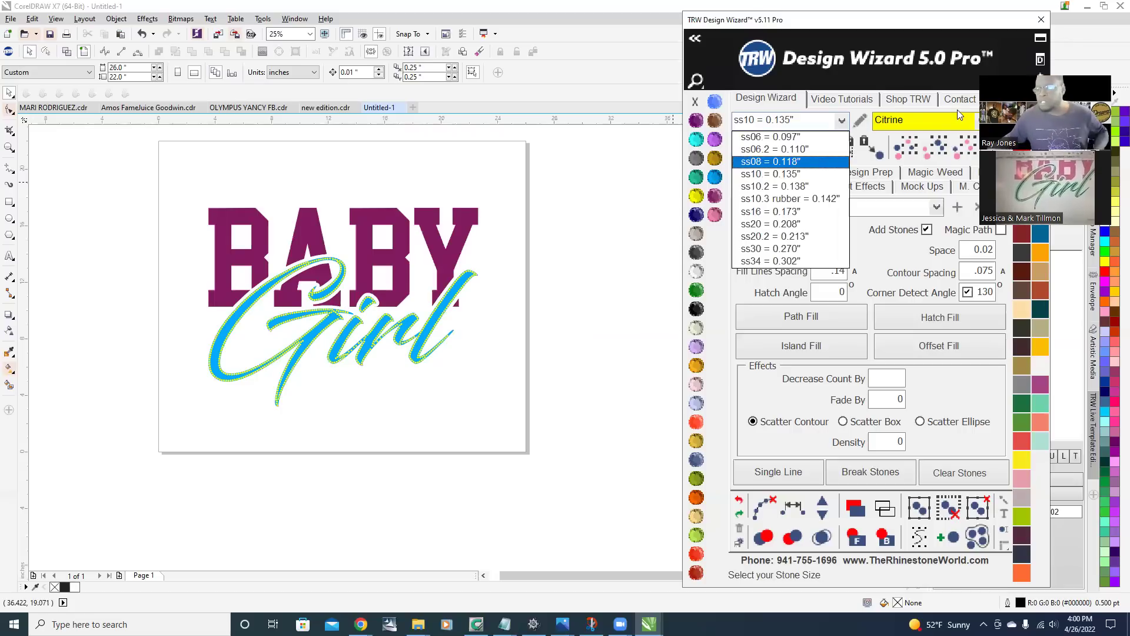
click(896, 258)
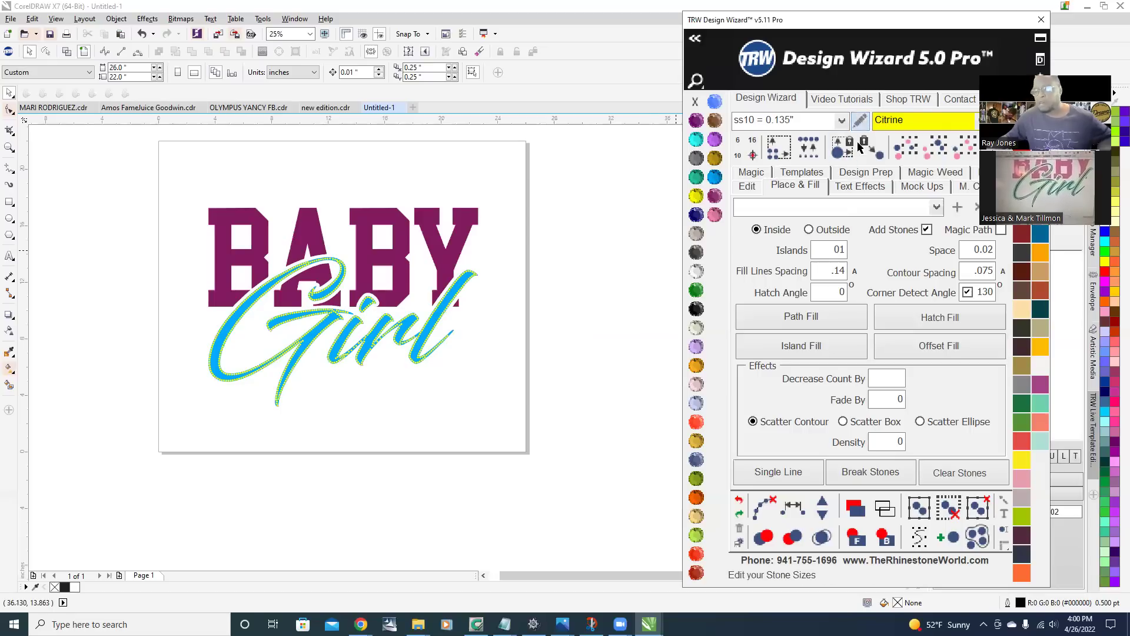
click(860, 121)
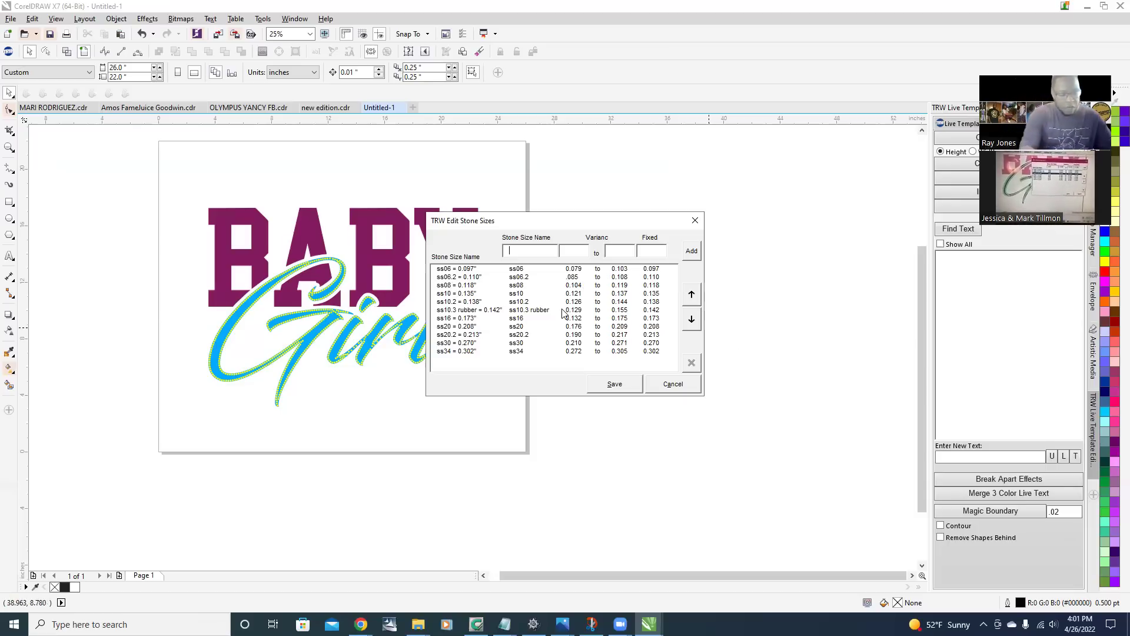
- Capture a screen snip of the stone size editor, then open Snip & Sketch and close it again
key(super+shift+s)
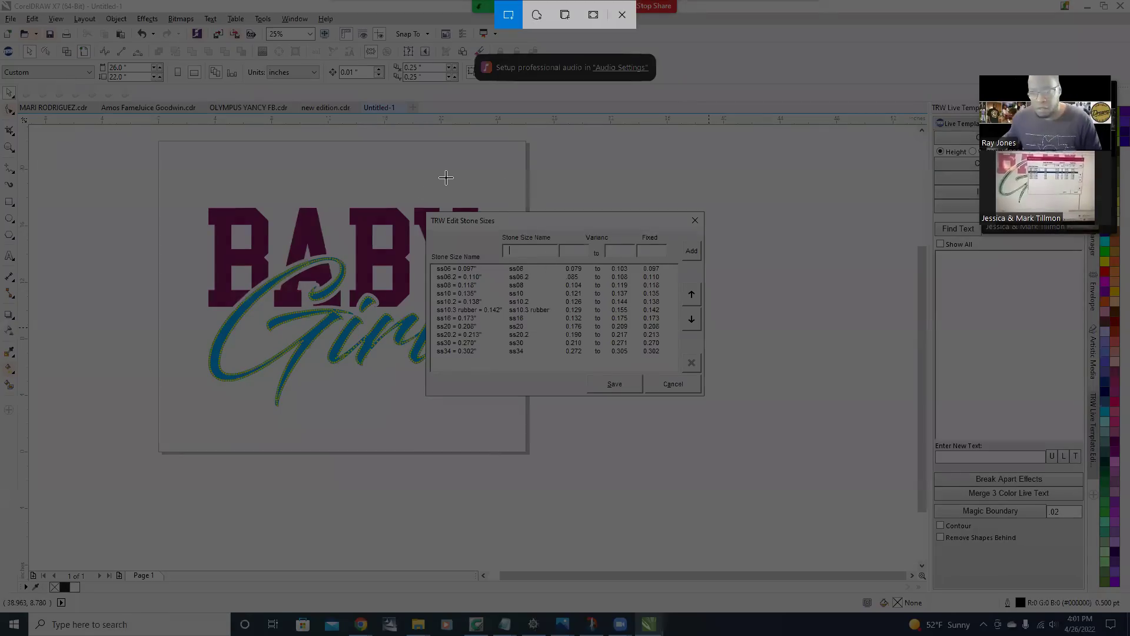
drag(425, 211, 705, 399)
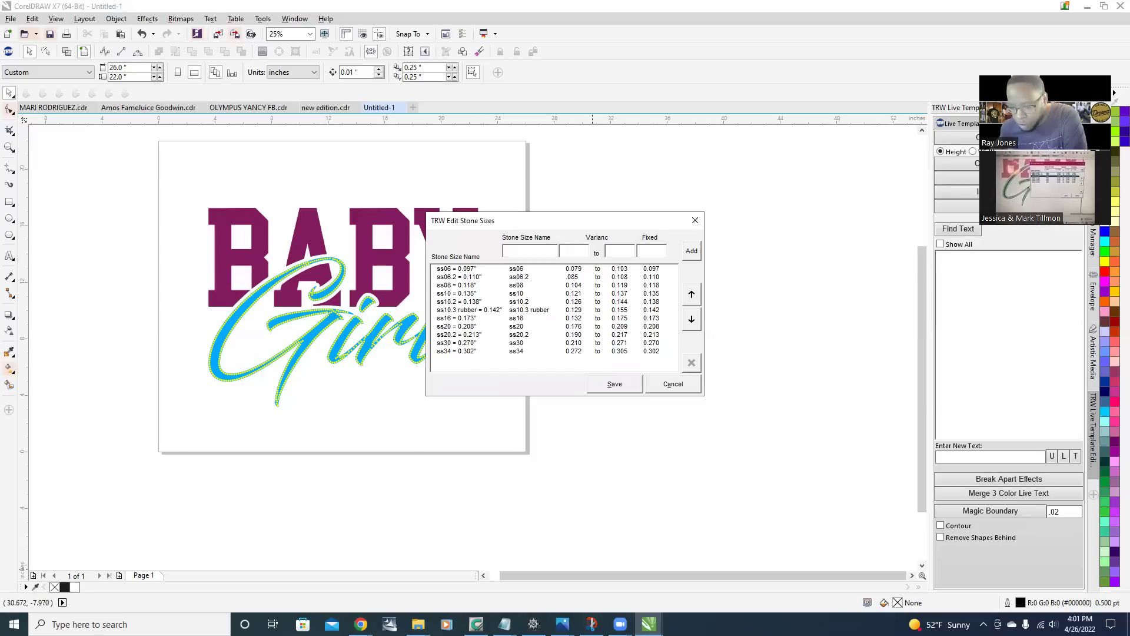
click(592, 623)
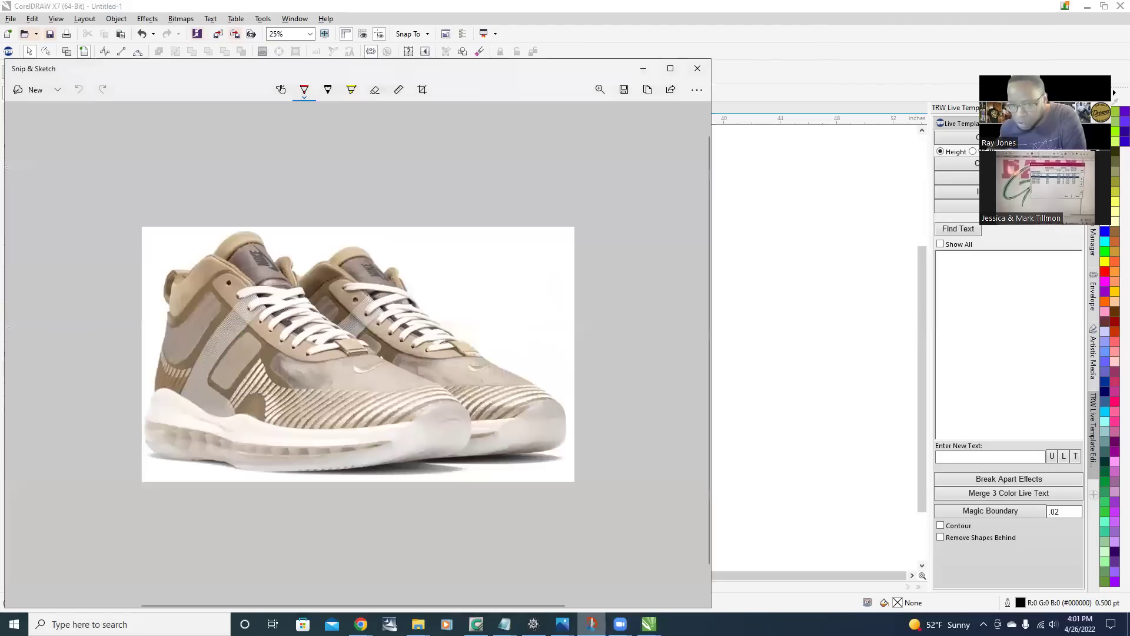
click(697, 69)
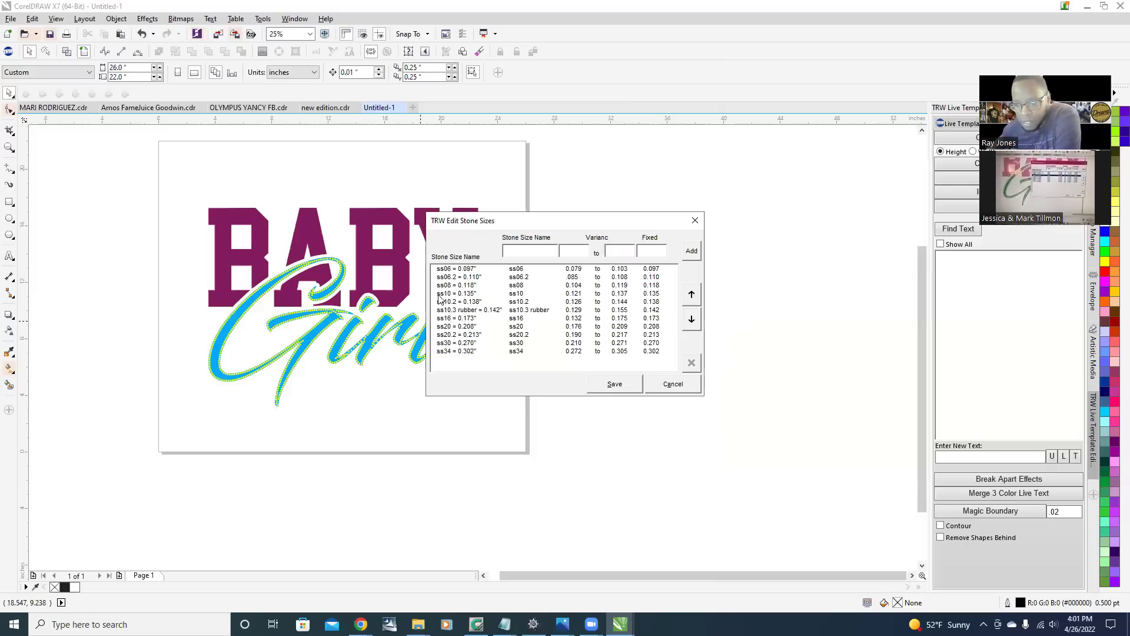
- Move ss10 above ss08 in the stone size list and back below it, save, and review the saved sizes
click(501, 300)
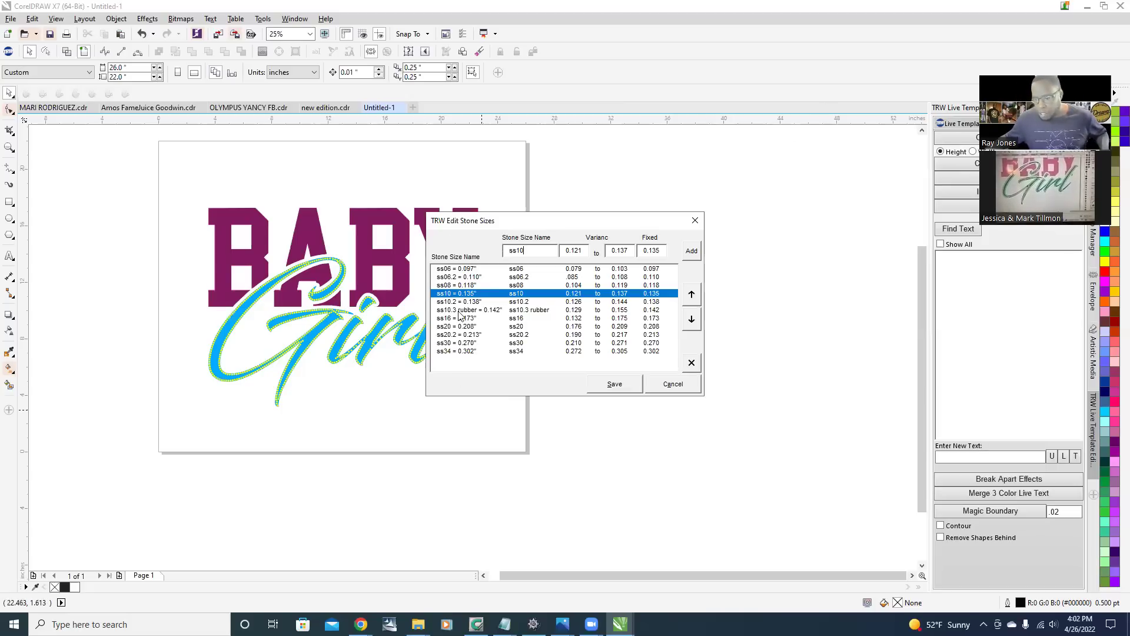
click(691, 294)
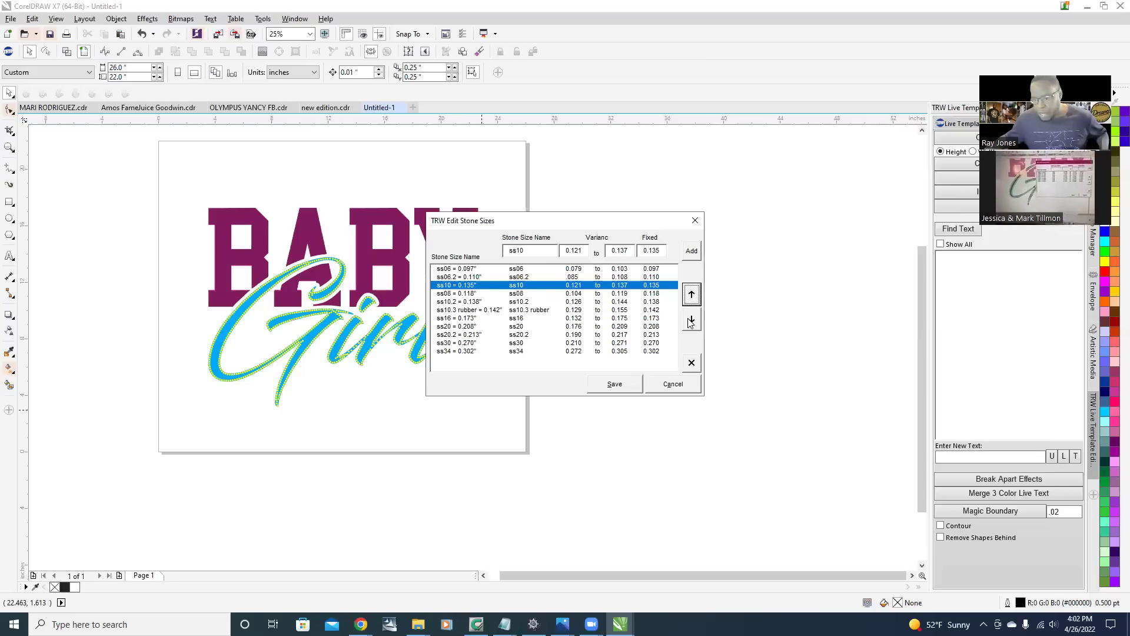
click(692, 319)
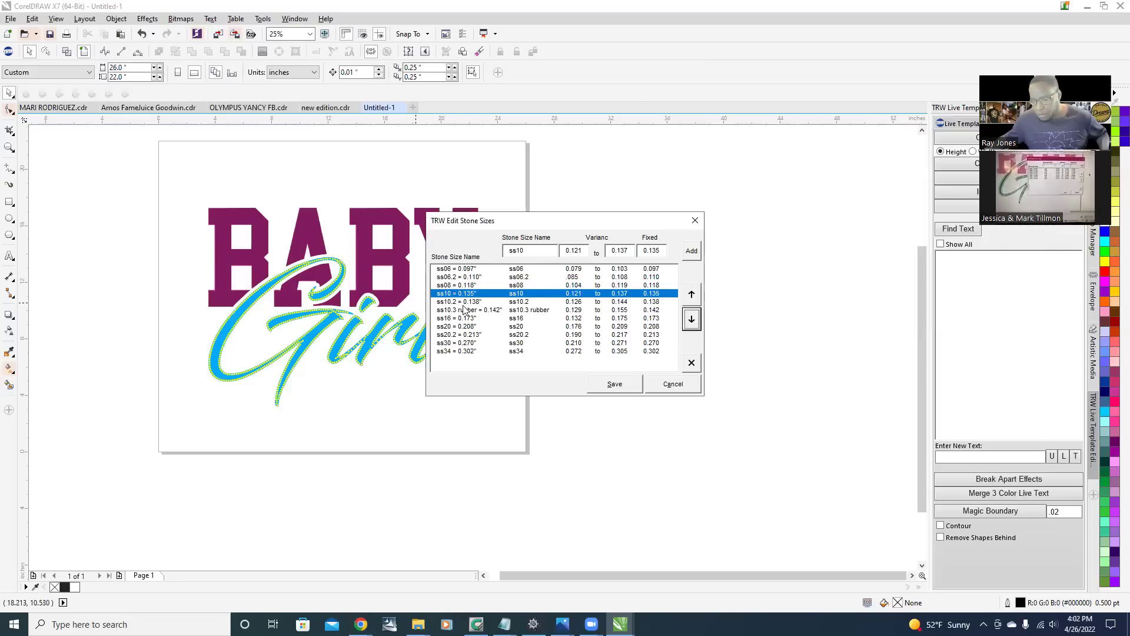
click(616, 385)
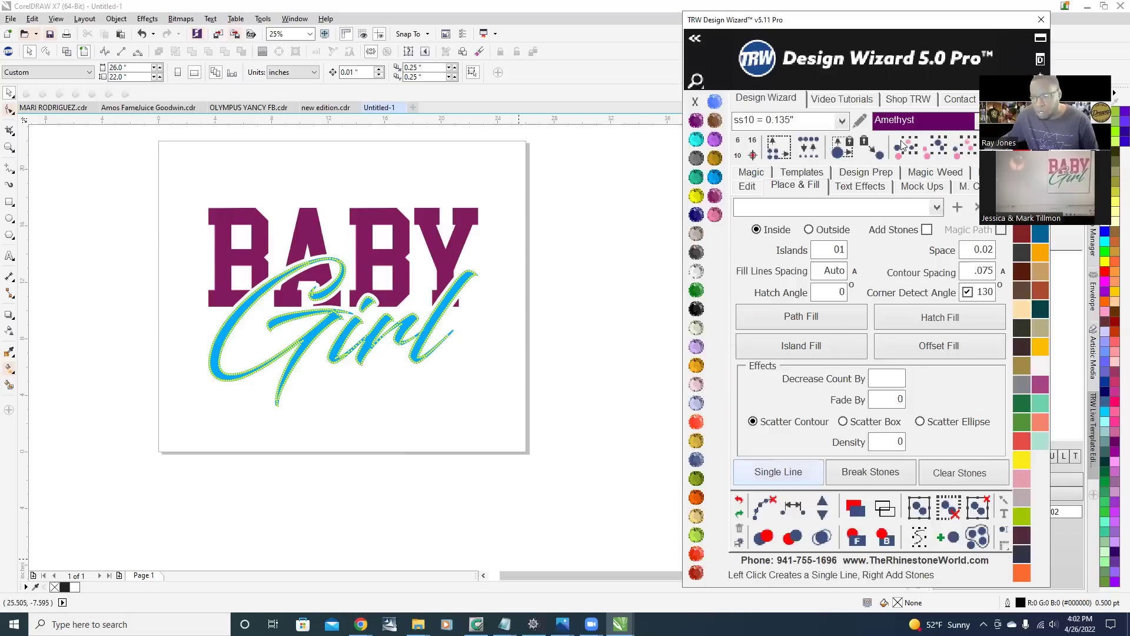
click(860, 122)
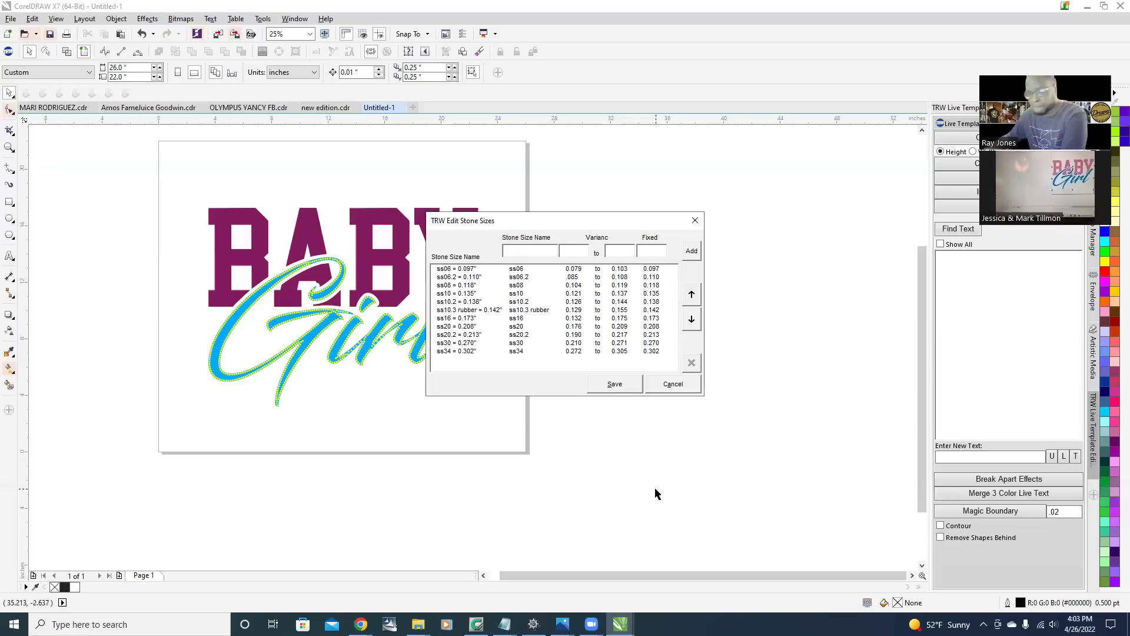
click(615, 383)
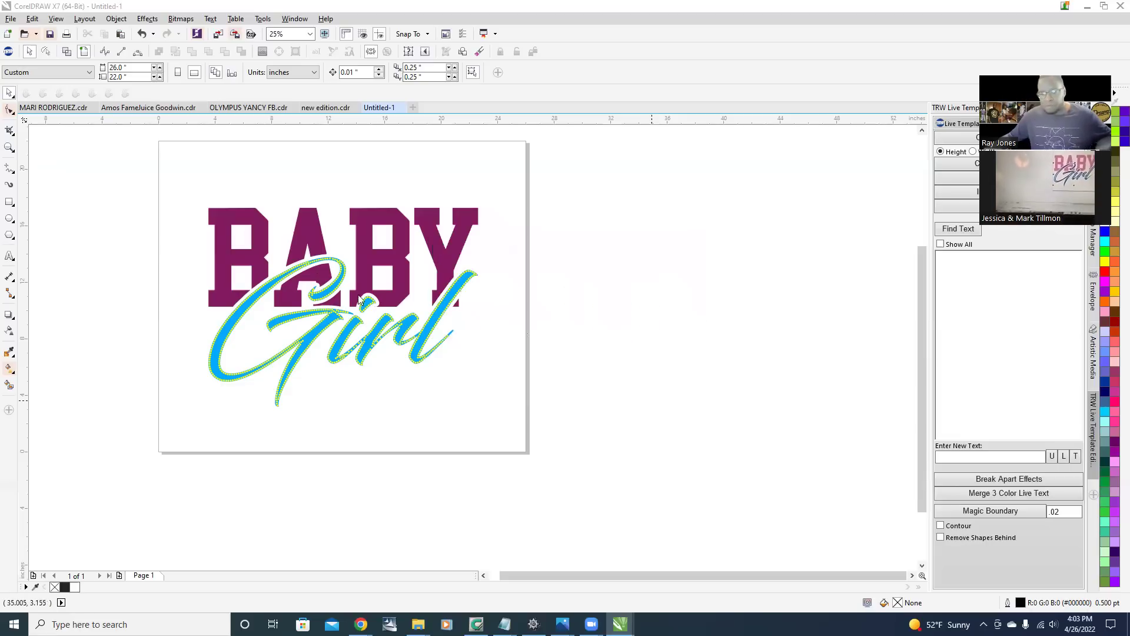
- Examine the Citrine stones along the G's upper curve where the two rows merge into a single row
scroll(303, 265, up, 3)
scroll(303, 265, down, 2)
scroll(303, 262, up, 2)
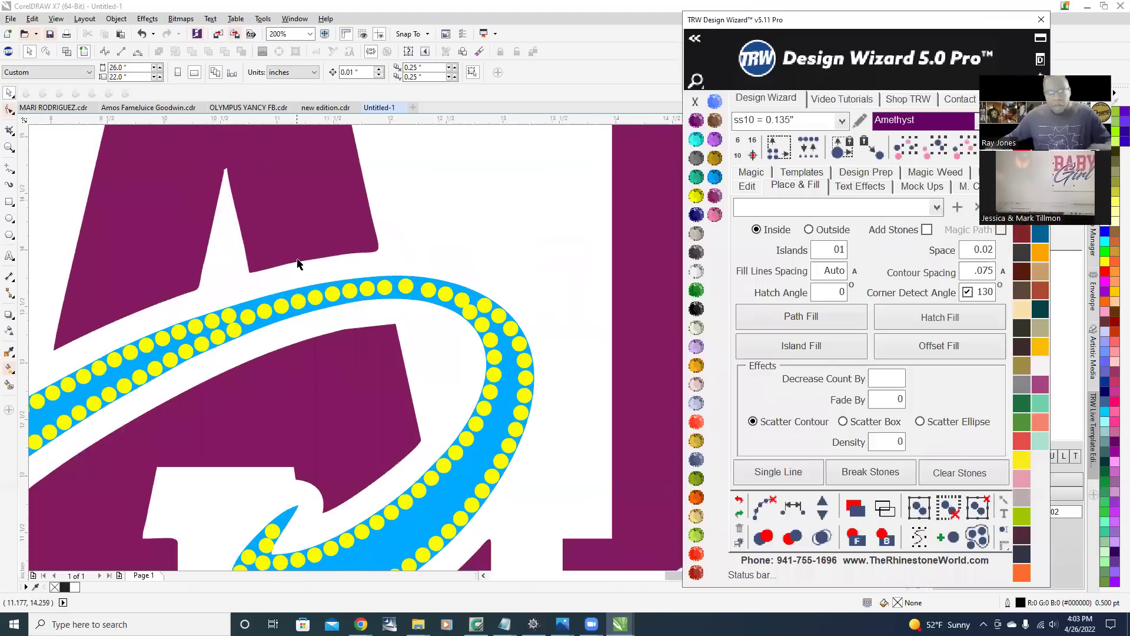
scroll(288, 288, down, 2)
scroll(328, 265, up, 2)
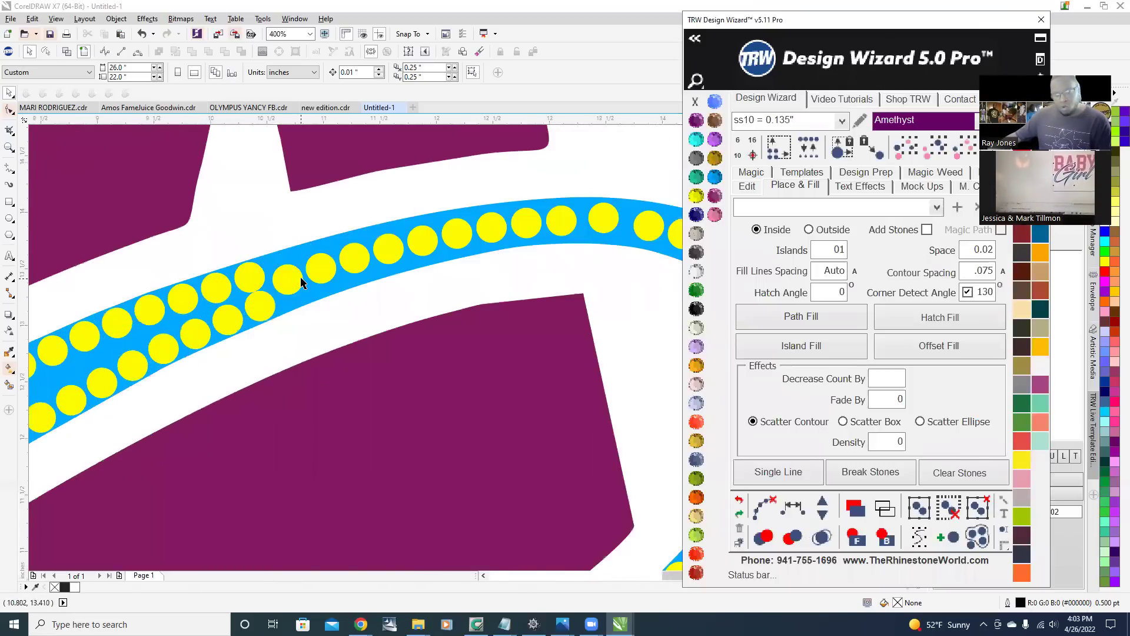
scroll(306, 282, down, 1)
scroll(346, 278, up, 1)
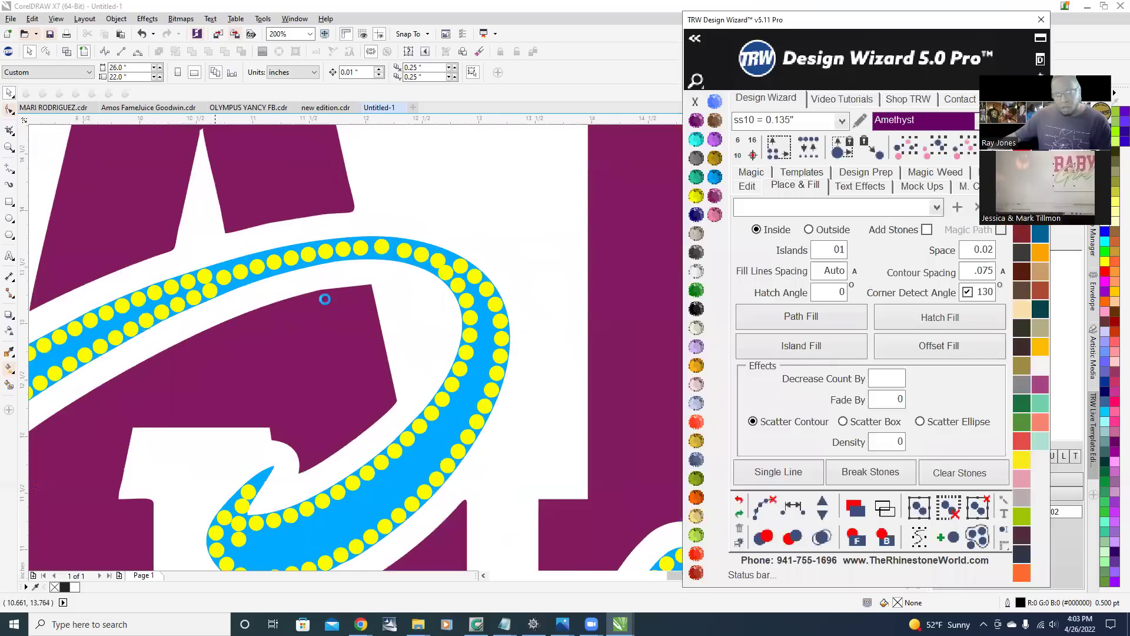
scroll(323, 298, down, 1)
scroll(262, 290, up, 1)
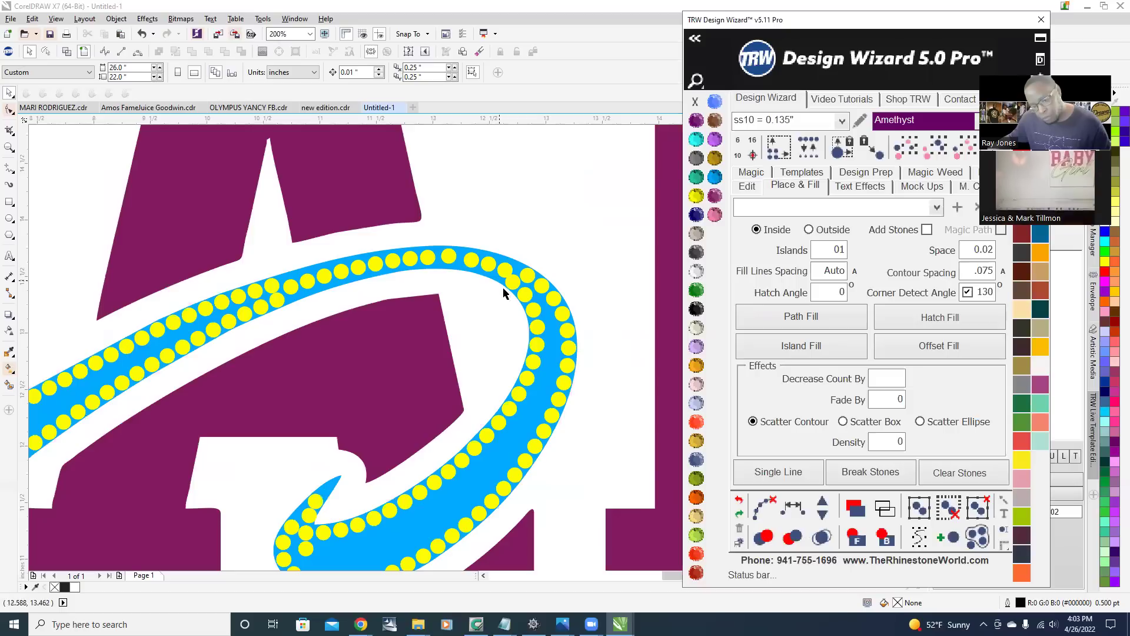
key(F3)
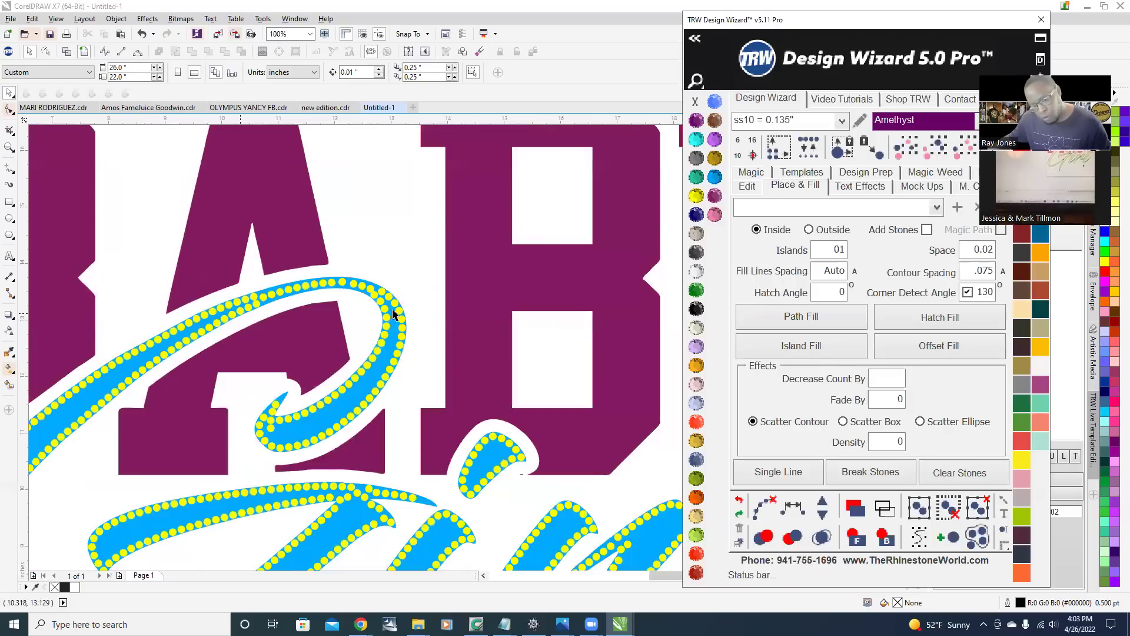
scroll(471, 319, down, 1)
scroll(403, 299, up, 2)
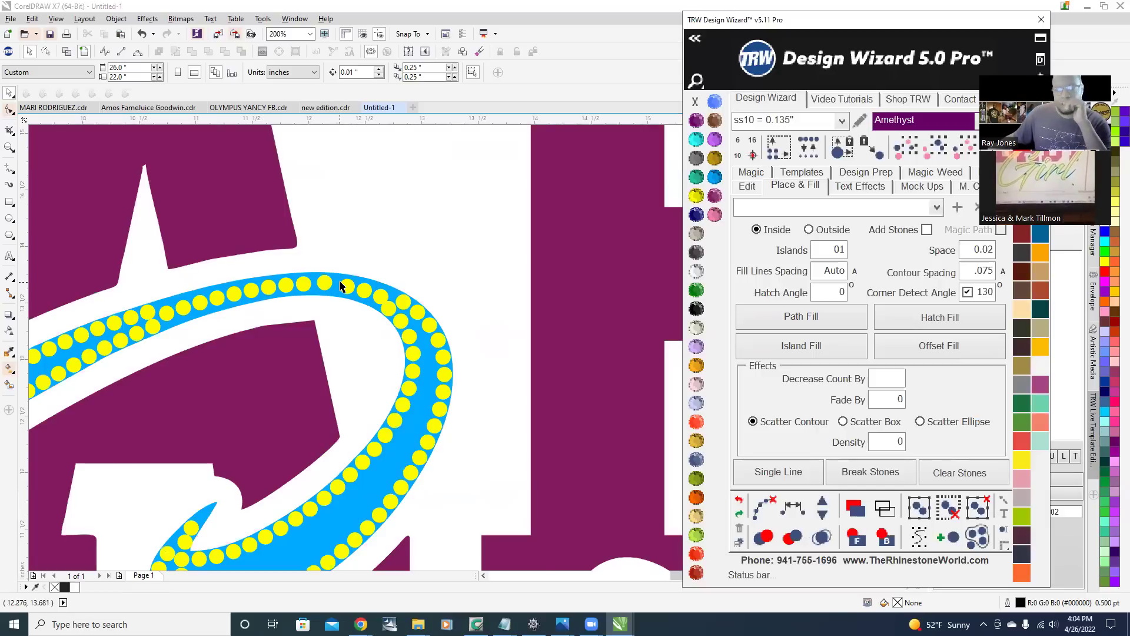
- Inspect the second B of the BABY lettering up close and the design as a whole
scroll(394, 243, down, 3)
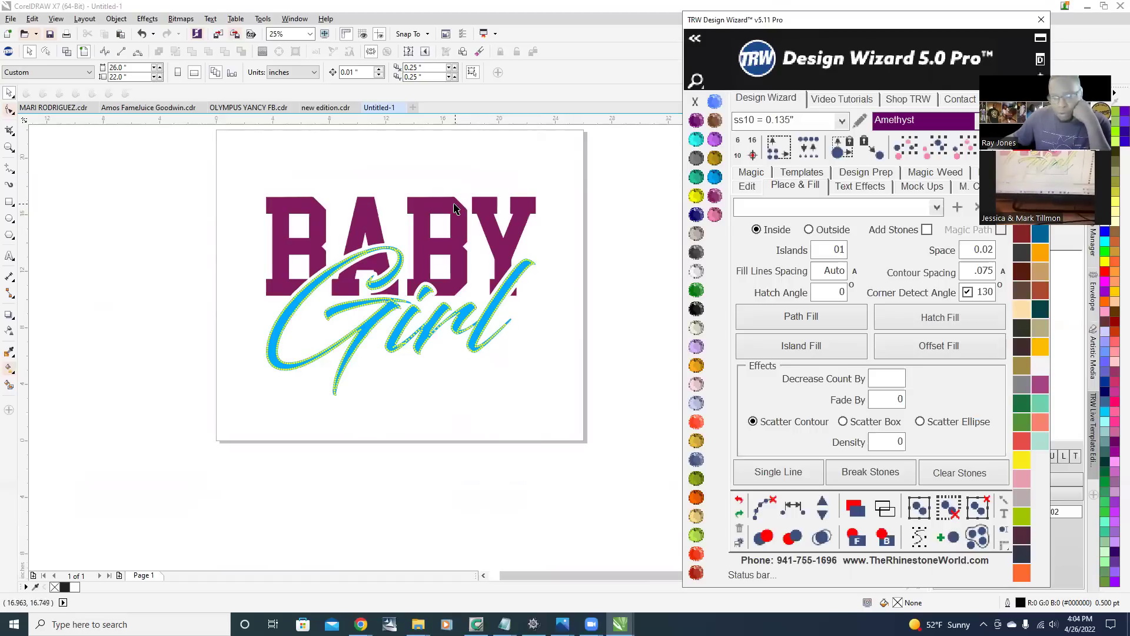
scroll(454, 207, up, 4)
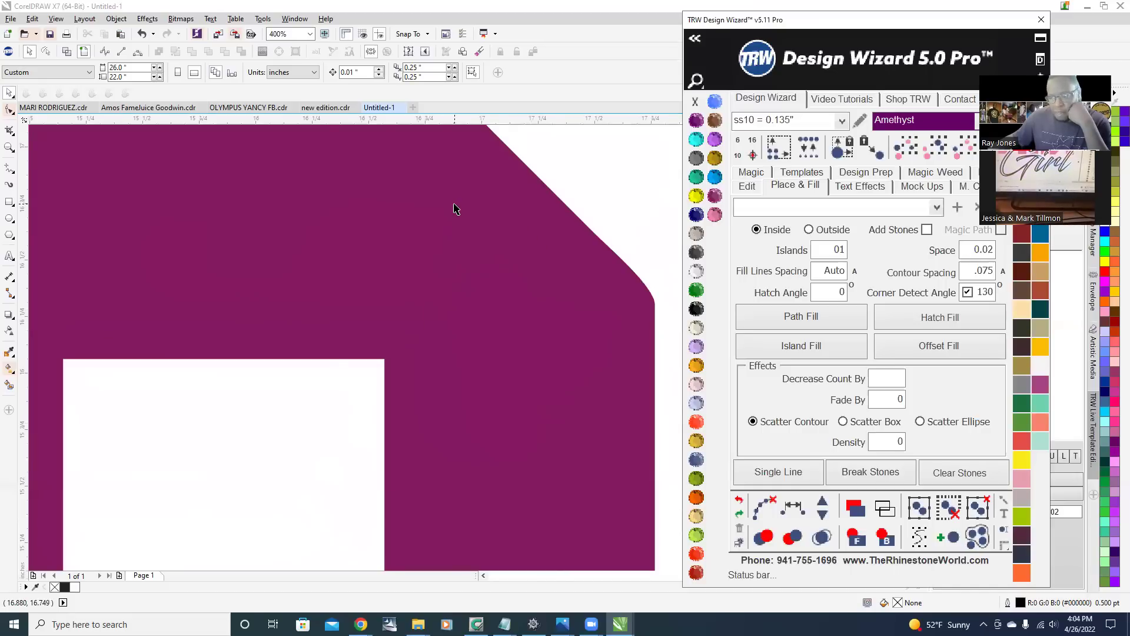
scroll(454, 207, down, 4)
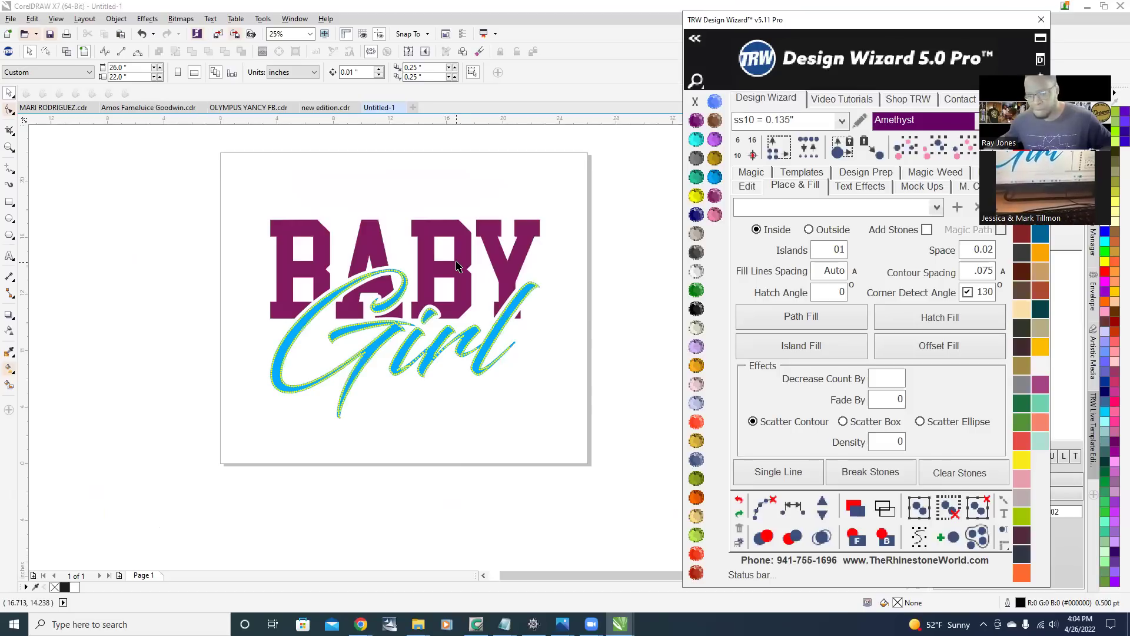
scroll(539, 282, up, 1)
scroll(538, 282, up, 1)
scroll(506, 259, down, 2)
scroll(478, 238, up, 1)
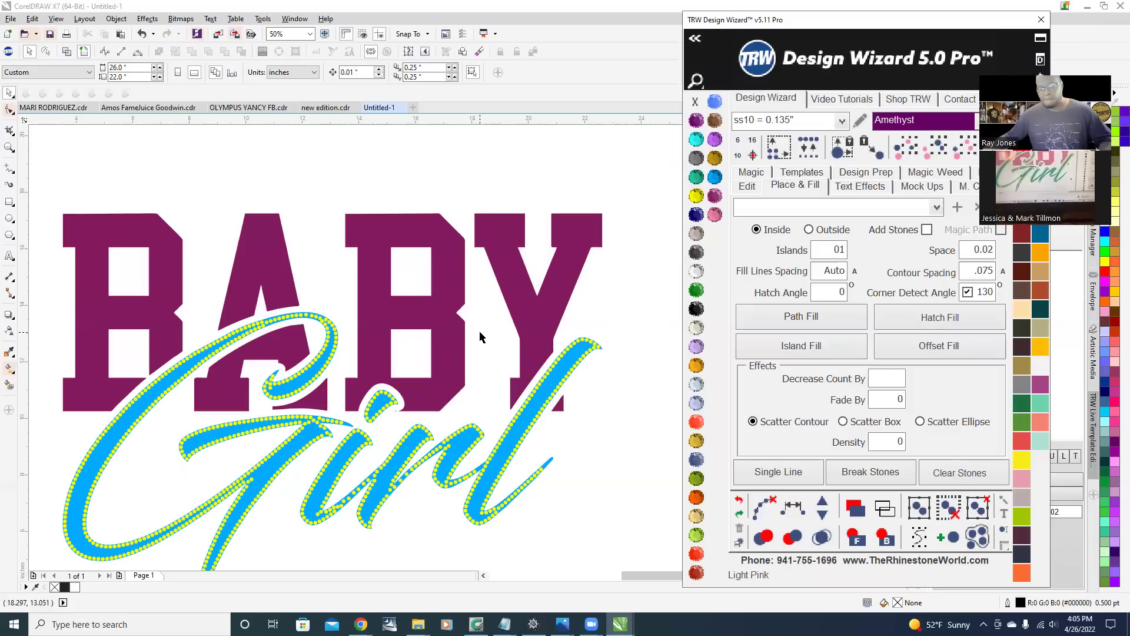
- Remove the Citrine stones and scale the BABY Girl artwork down to about 9.6 by 7.1 inches
scroll(478, 316, down, 1)
drag(253, 243, 561, 487)
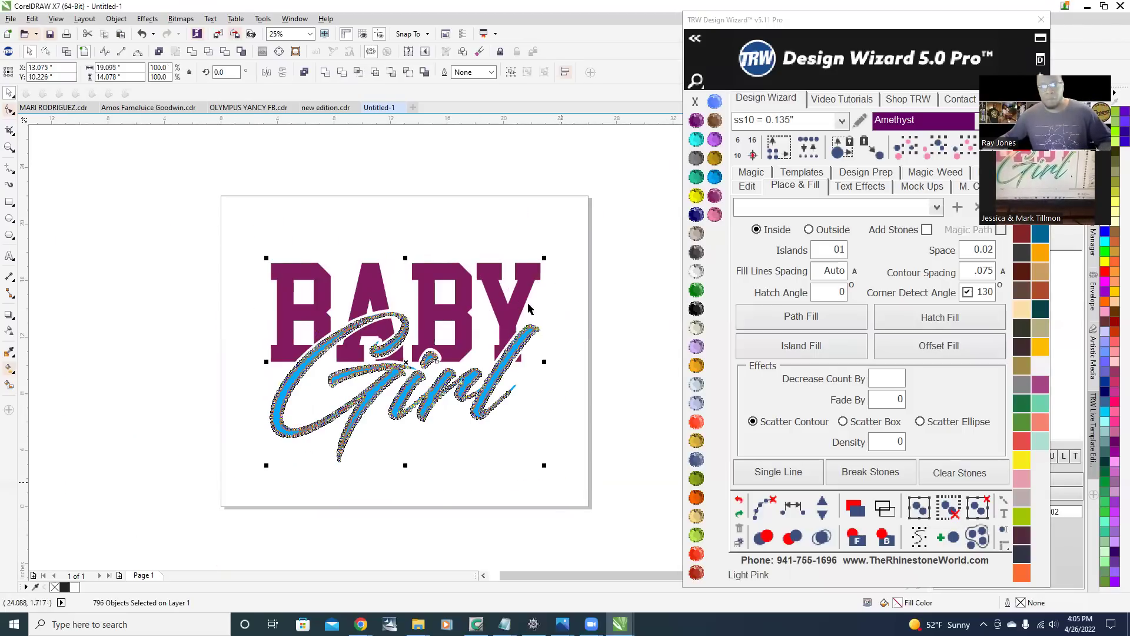
click(359, 218)
mouse_move(359, 218)
mouse_down()
mouse_move(545, 444)
mouse_move(582, 469)
mouse_up()
mouse_move(247, 222)
mouse_down()
mouse_move(391, 507)
mouse_move(224, 216)
mouse_move(475, 470)
mouse_move(565, 507)
mouse_up()
drag(544, 258, 412, 335)
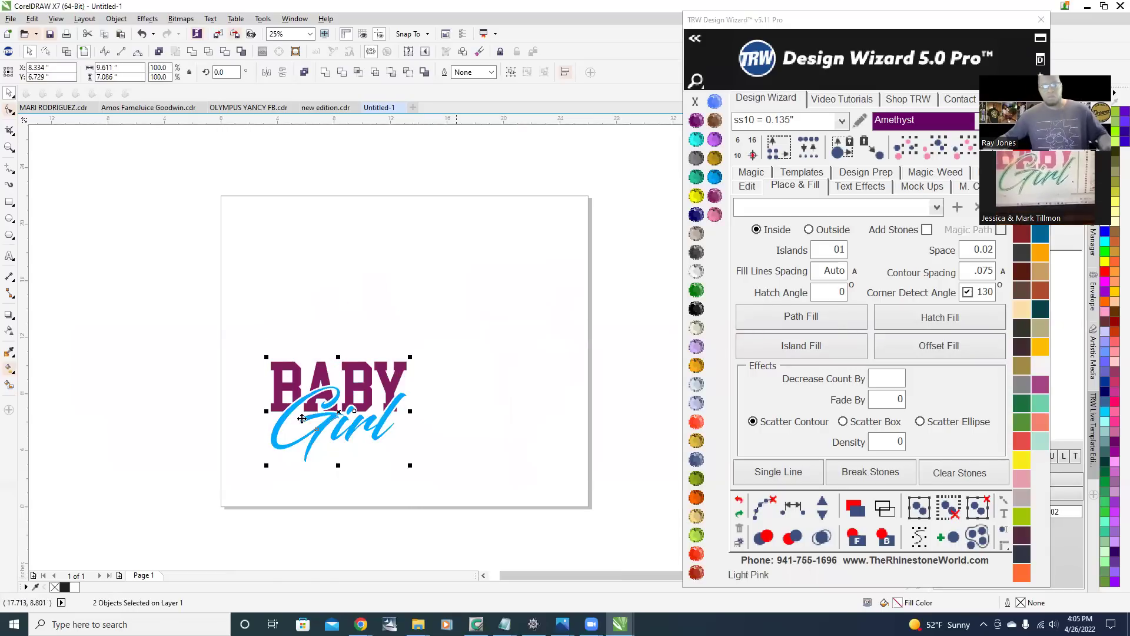
- Move the reduced BABY Girl artwork near the centre of the page and deselect it
scroll(327, 375, up, 1)
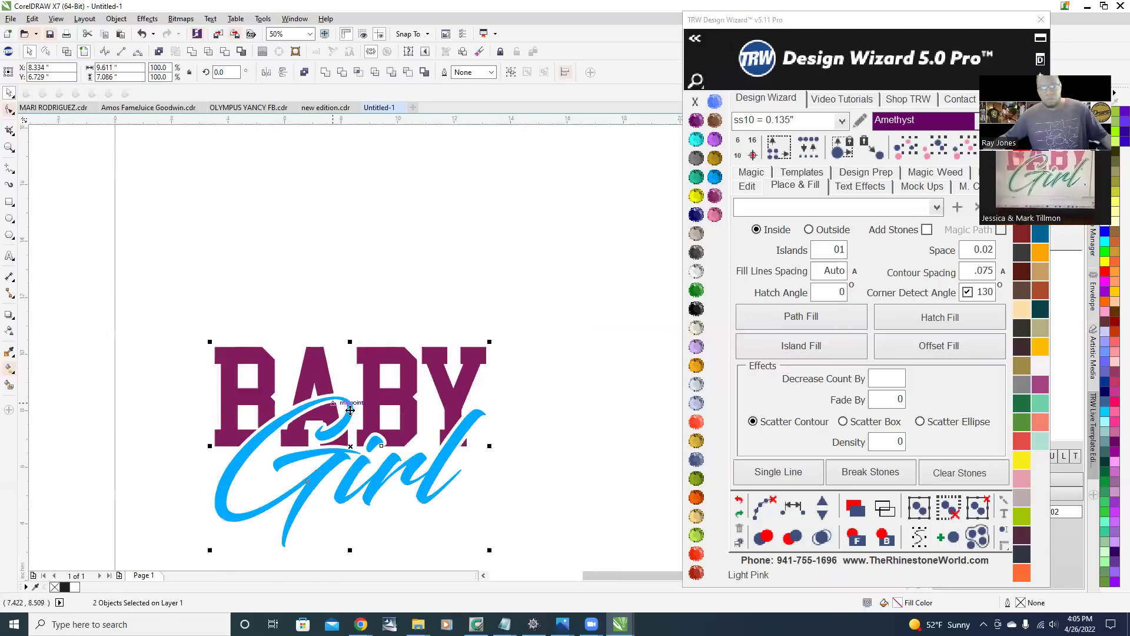
scroll(325, 381, down, 1)
drag(323, 387, 409, 308)
scroll(385, 367, up, 1)
click(552, 440)
scroll(562, 318, up, 1)
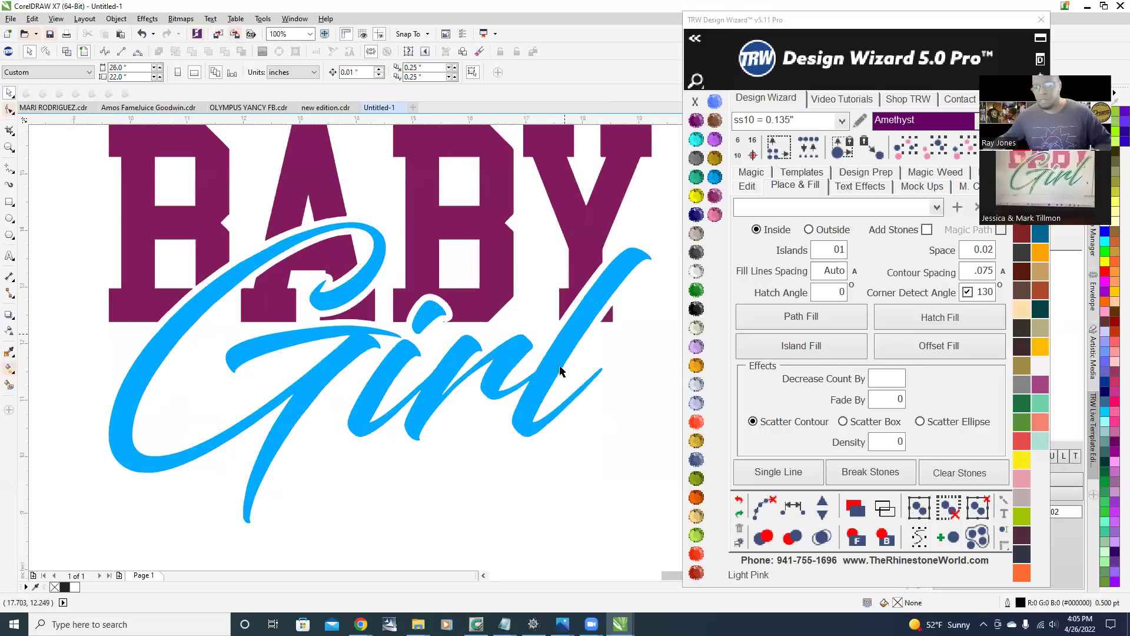
- Apply an Island Fill of ss10 Citrine stones to the reduced Girl lettering with Add Stones enabled
click(559, 357)
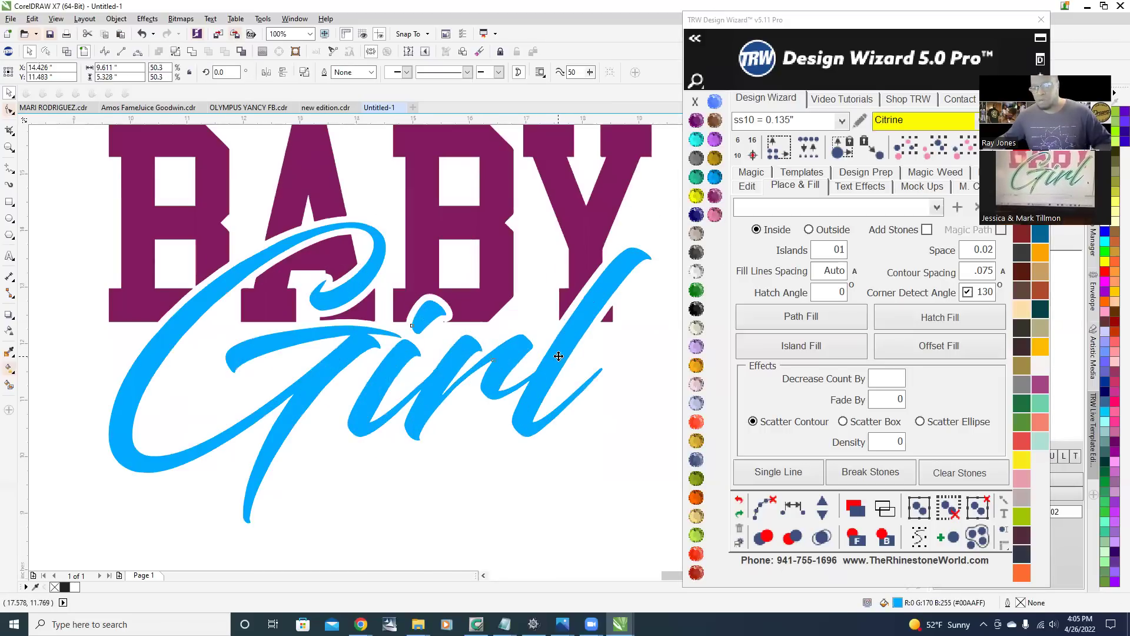
click(835, 352)
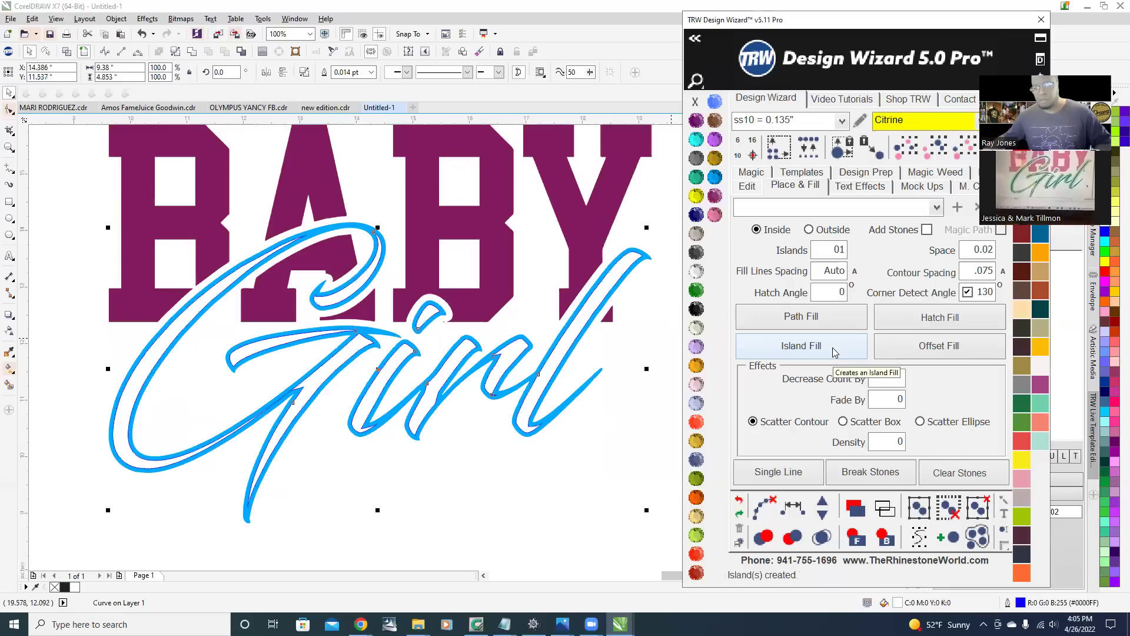
click(738, 503)
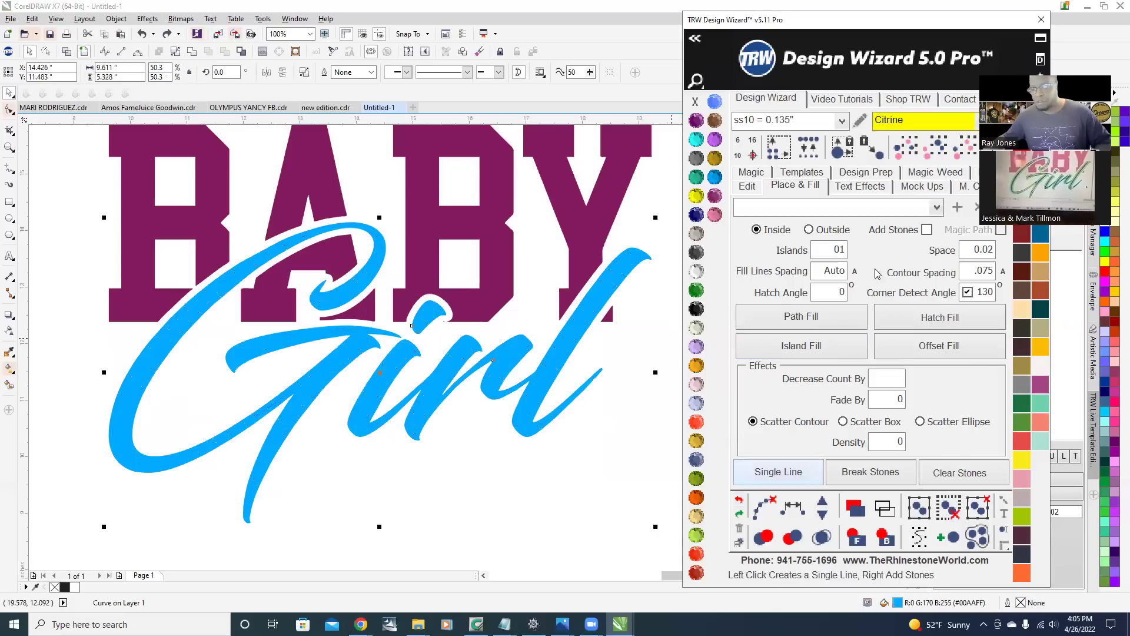
click(926, 229)
click(761, 508)
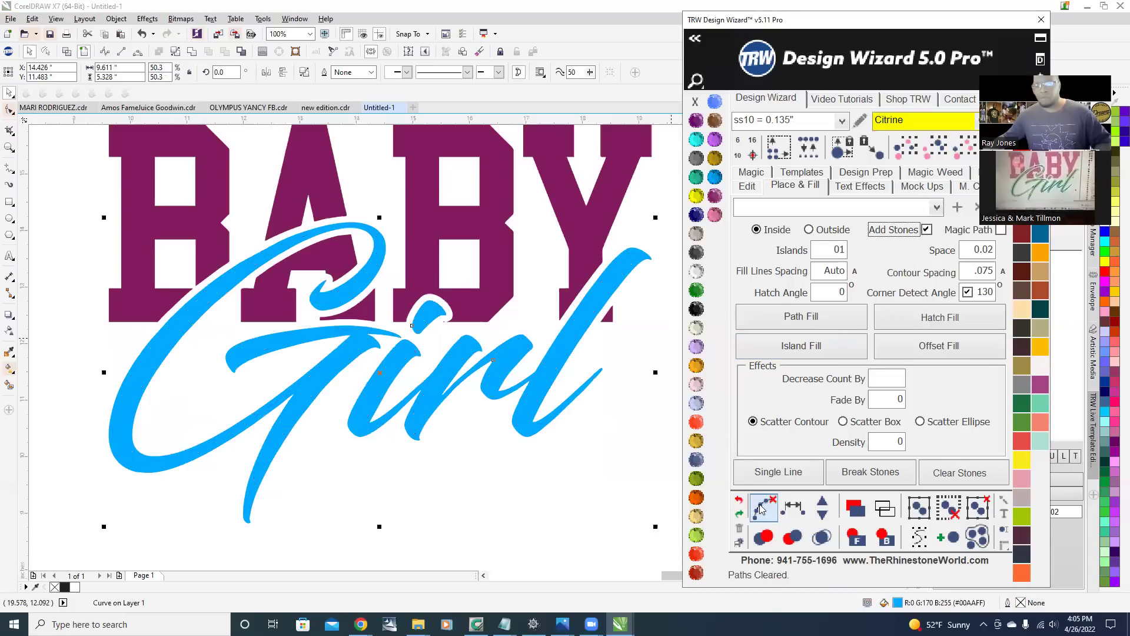
click(801, 346)
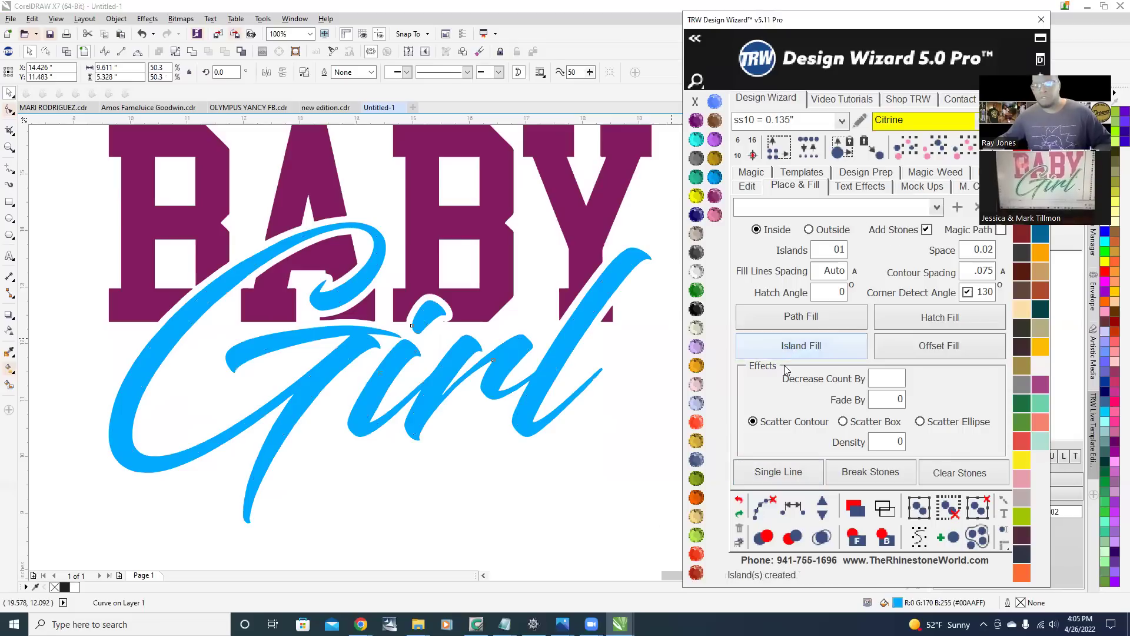
- Clear the paths of the reduced lettering's stone fill, merge its overlapping stones, and deselect them
click(763, 510)
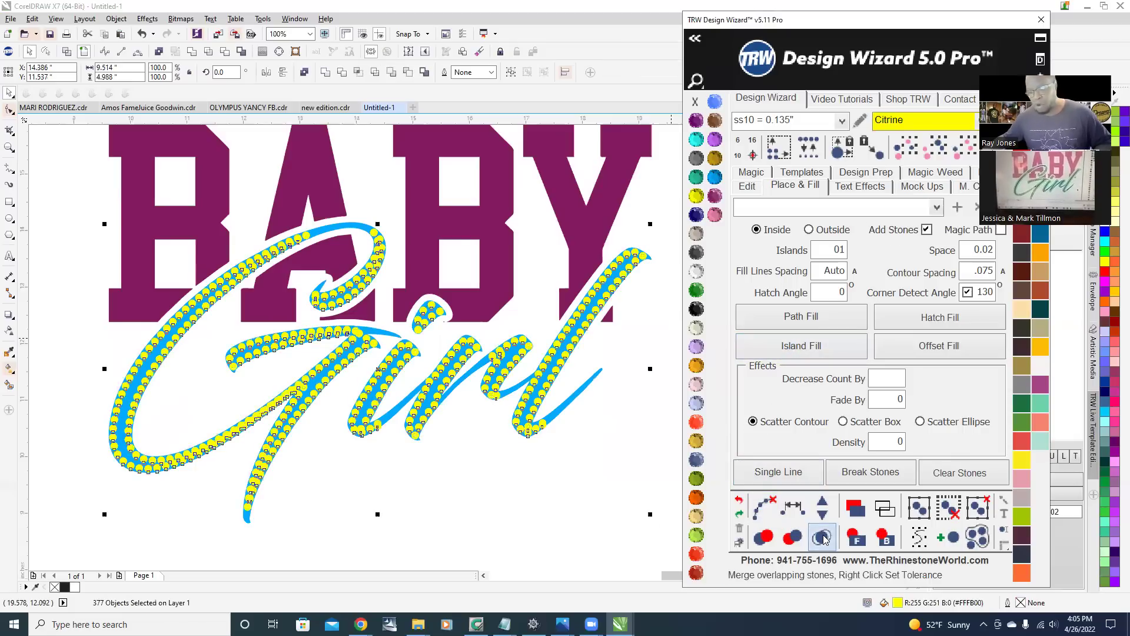
click(823, 537)
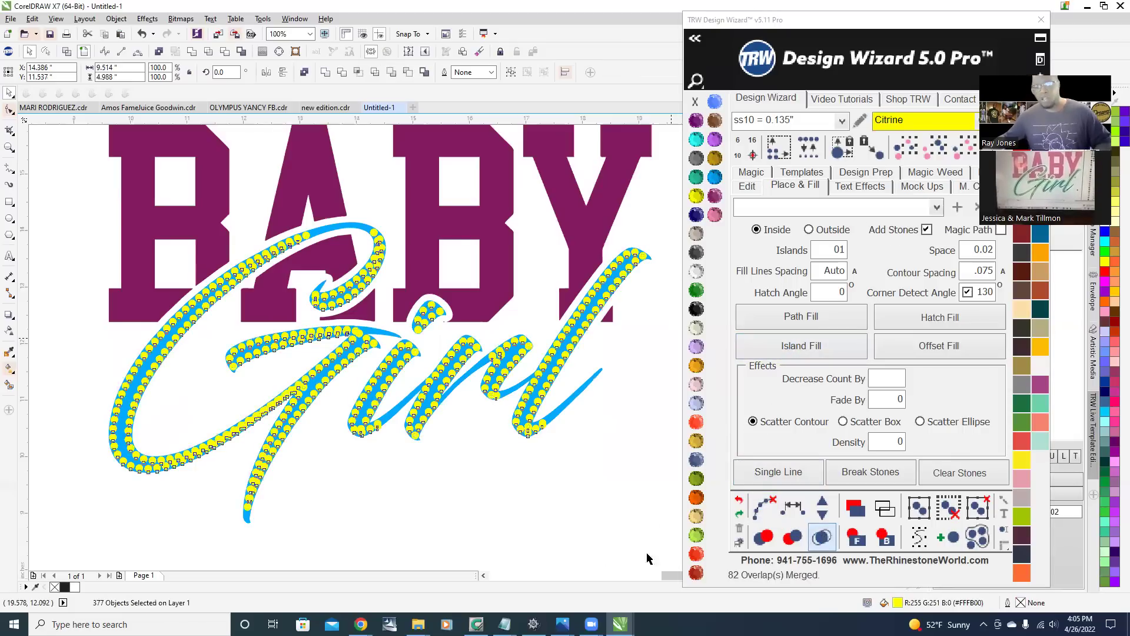
click(330, 474)
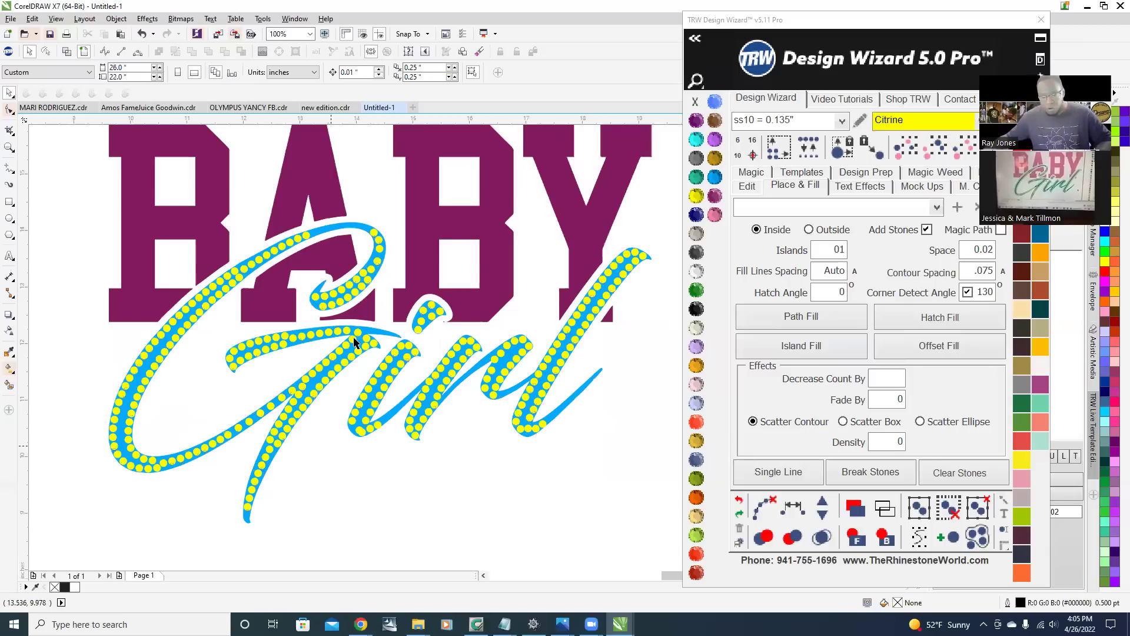
- Examine how the ss10 Citrine stones fit along the strokes of the reduced Girl lettering
scroll(380, 377, down, 2)
scroll(372, 299, up, 1)
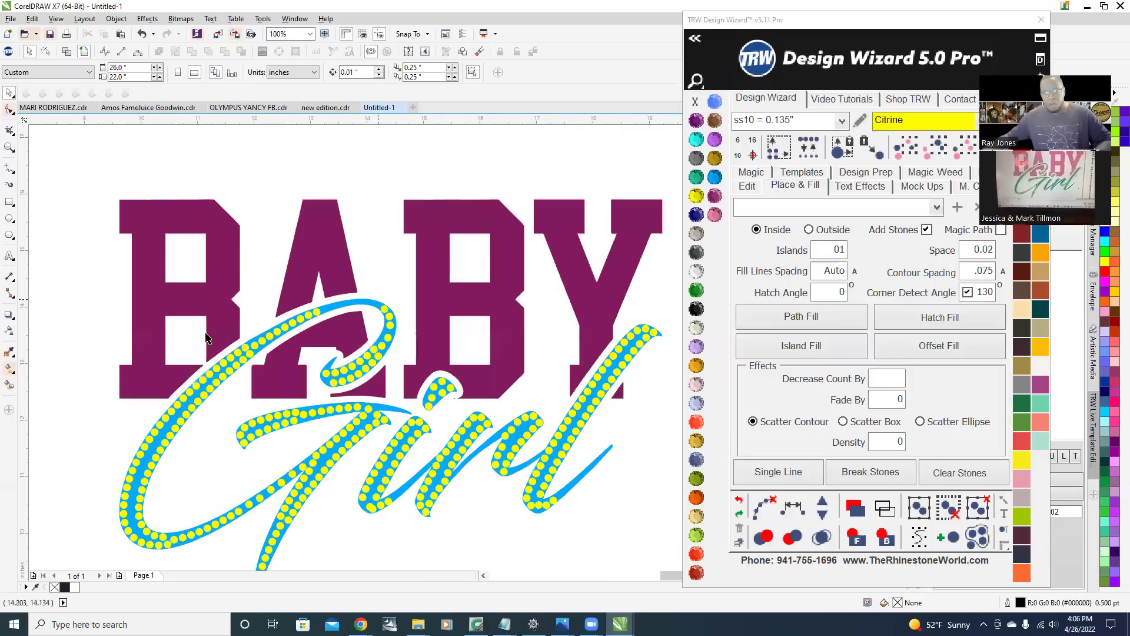
scroll(157, 259, down, 1)
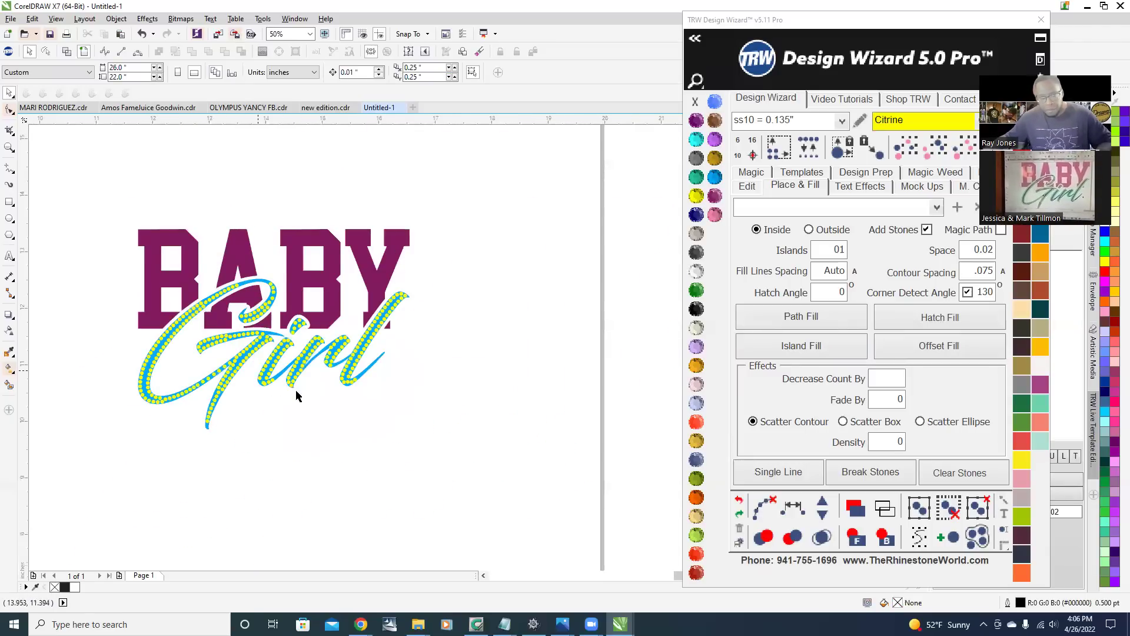
scroll(260, 376, up, 2)
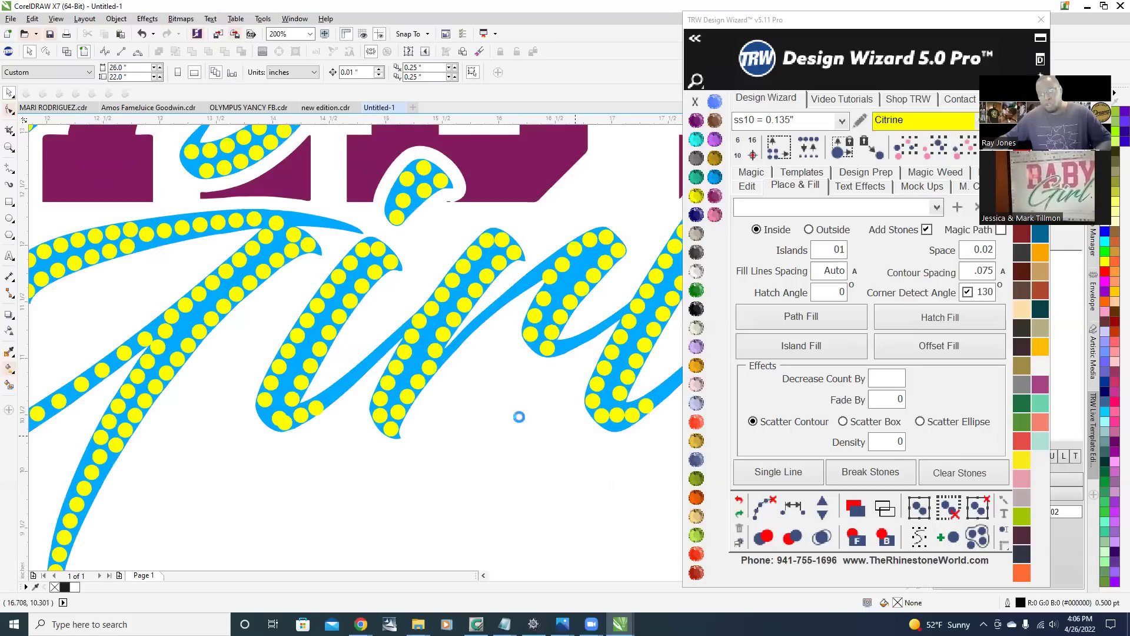
scroll(521, 419, down, 1)
scroll(576, 442, up, 2)
scroll(576, 443, down, 2)
scroll(465, 420, up, 1)
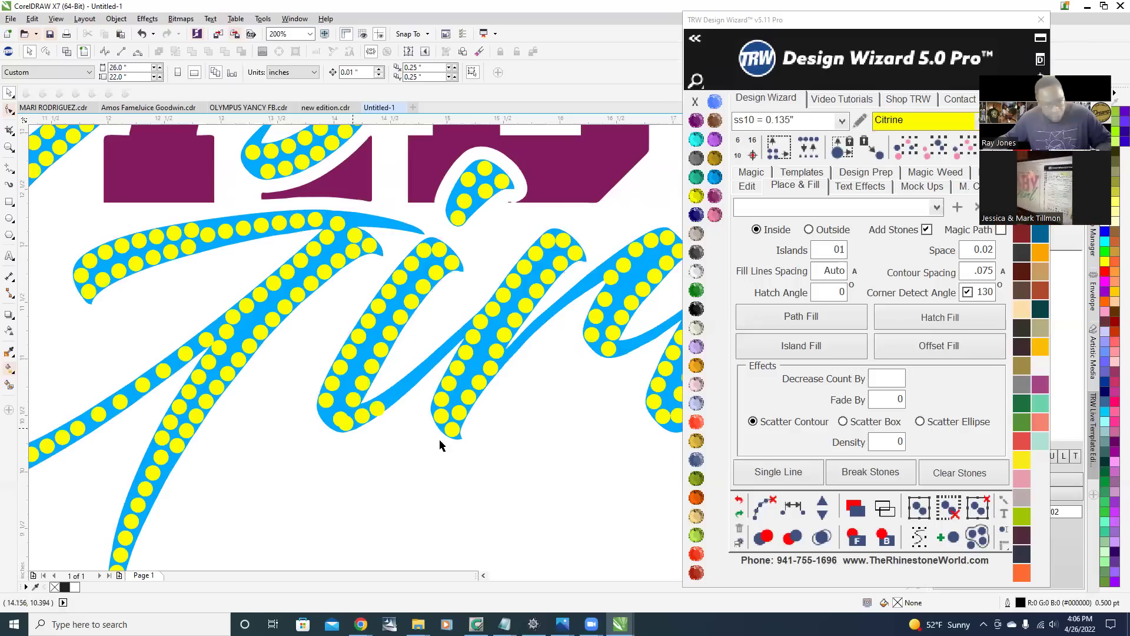
scroll(445, 435, down, 1)
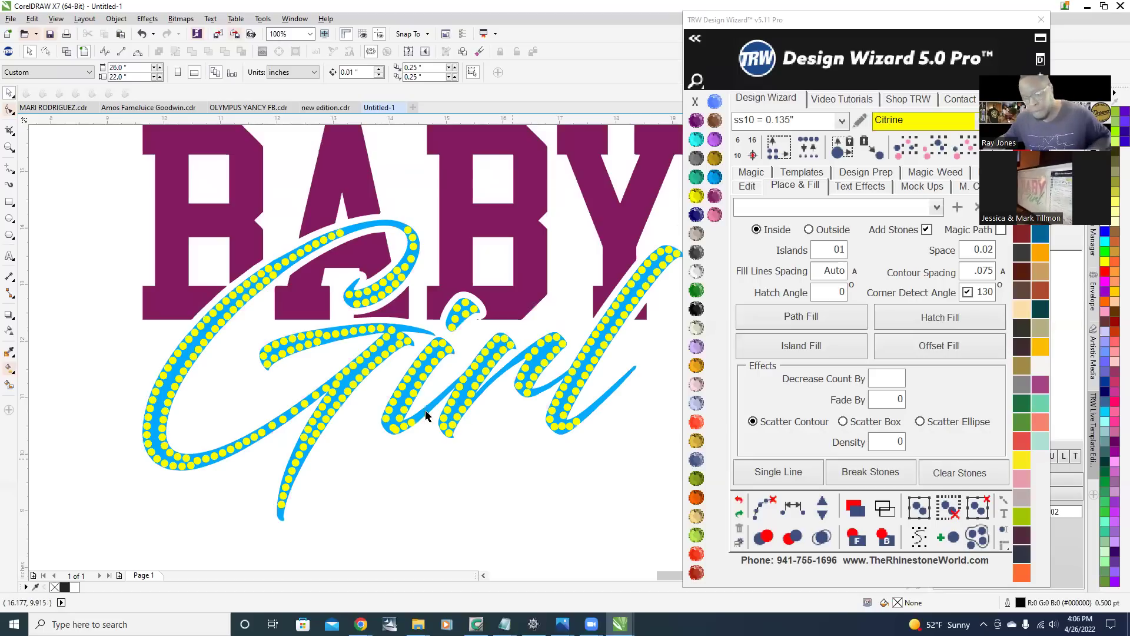
scroll(388, 424, up, 1)
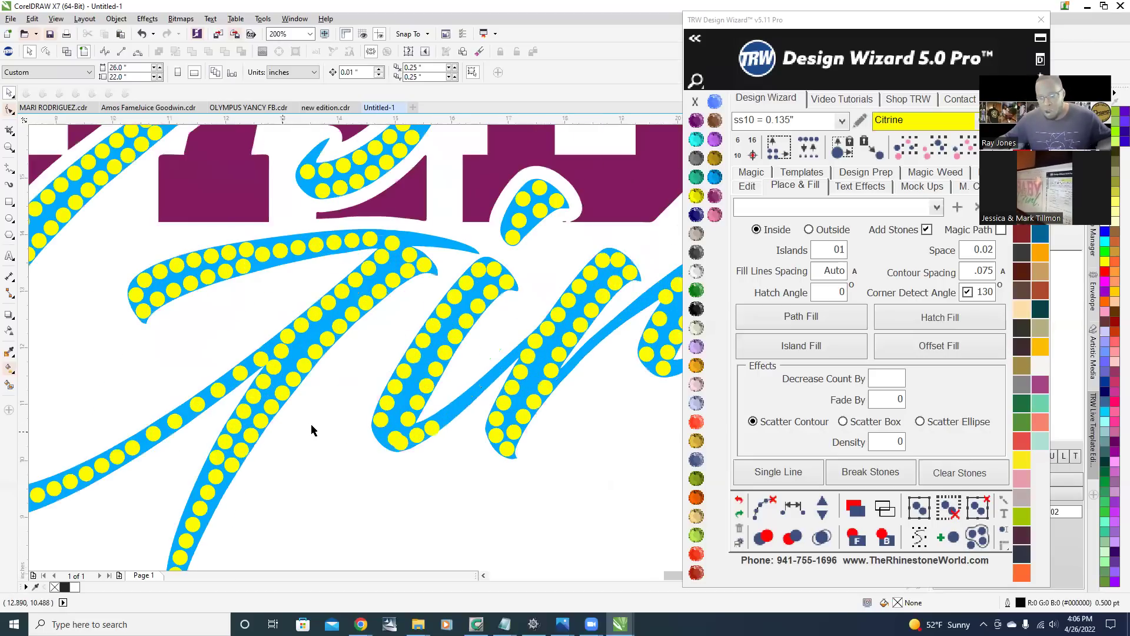
scroll(315, 438, down, 1)
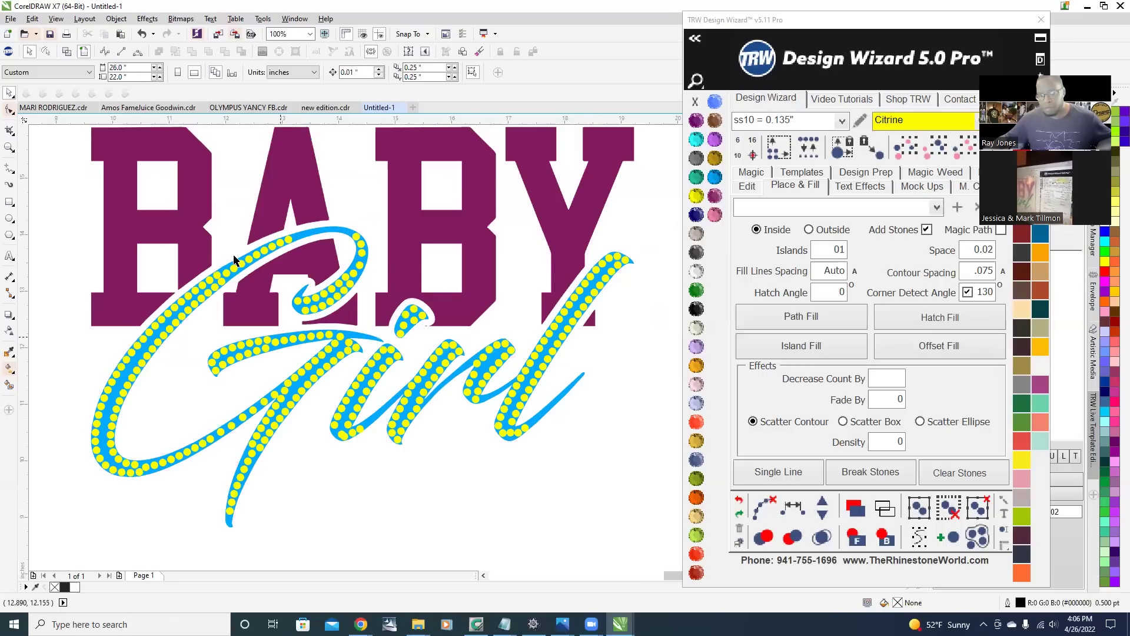
- Delete the stones along the narrowing upper stroke of the G, where it crosses the A of BABY
scroll(248, 248, up, 1)
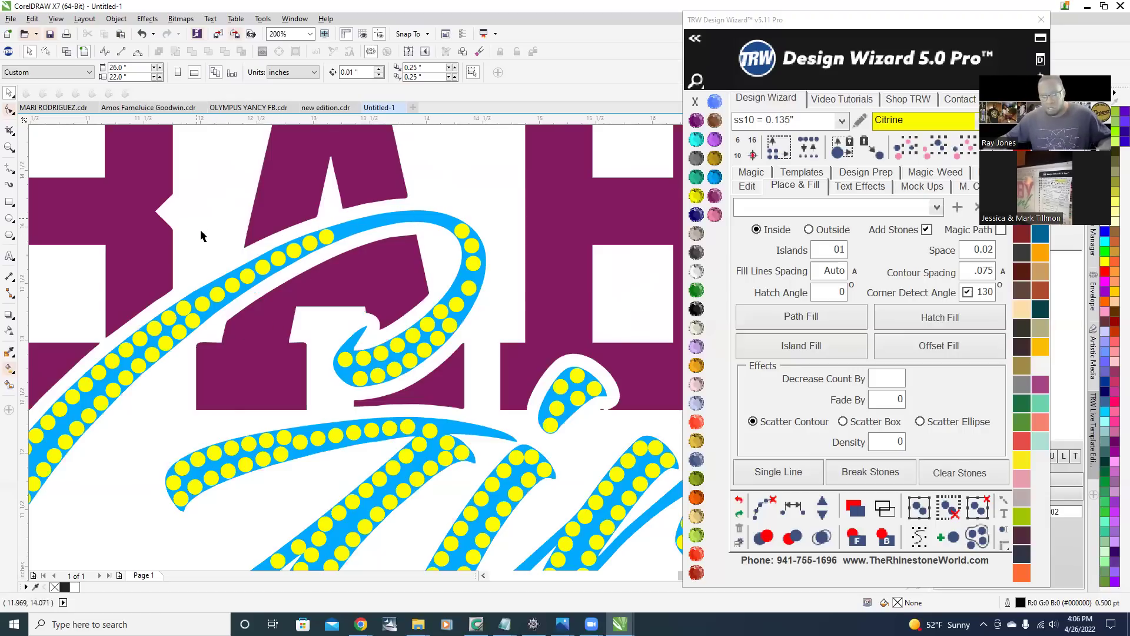
drag(195, 228, 348, 328)
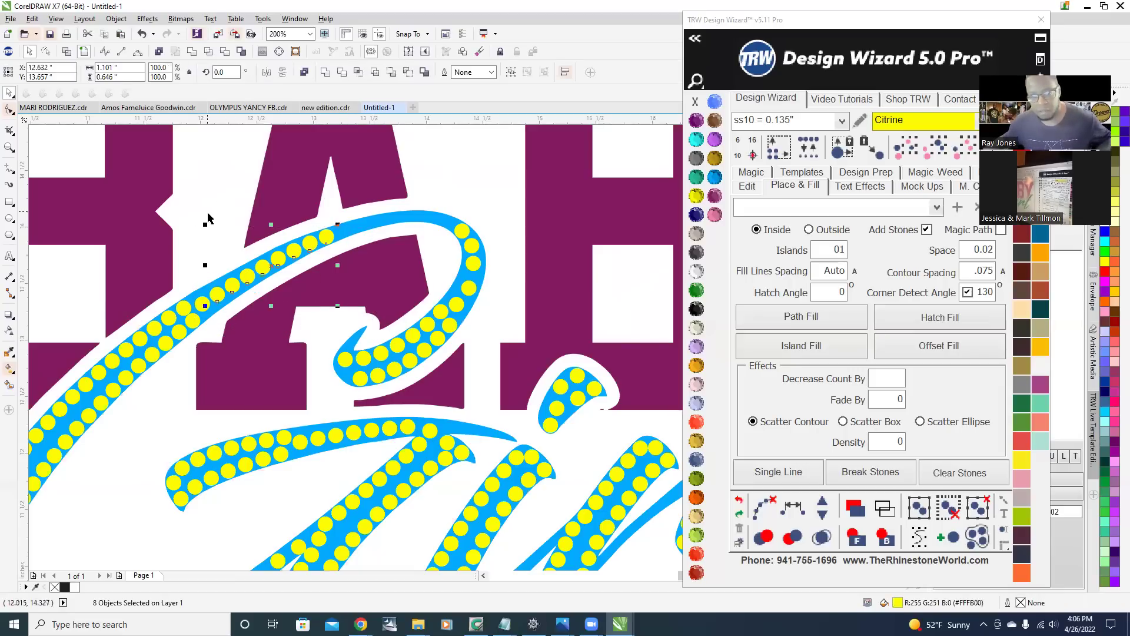
click(209, 218)
drag(189, 196, 365, 323)
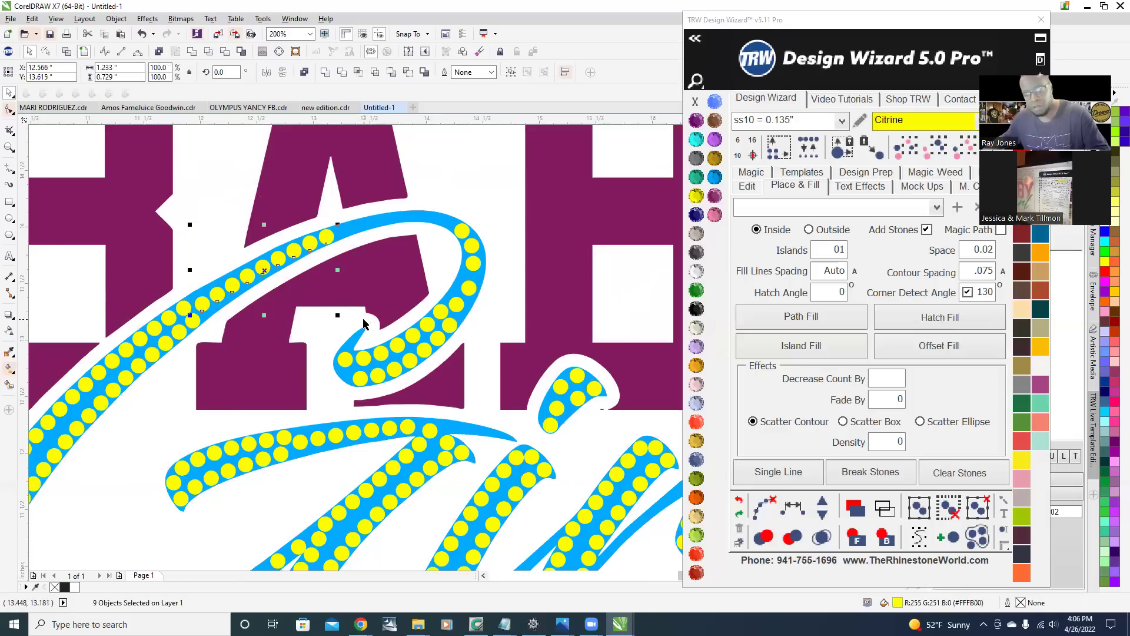
key(Escape)
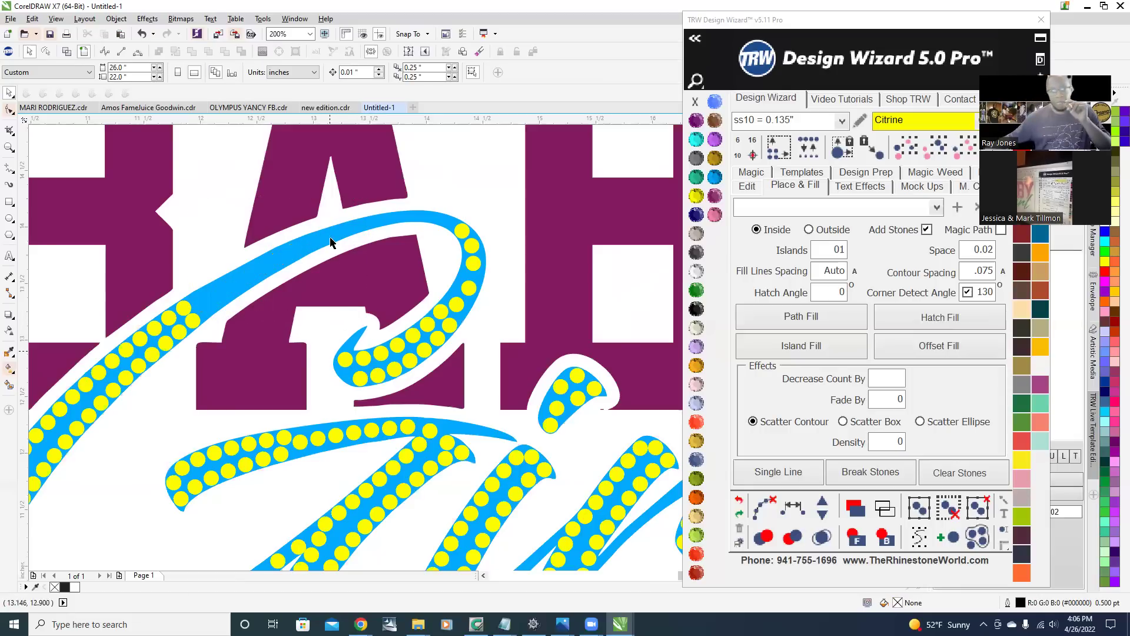
- Inspect the remaining stones around the G's lower curve, its hook and the cleared upper stroke
scroll(332, 243, down, 1)
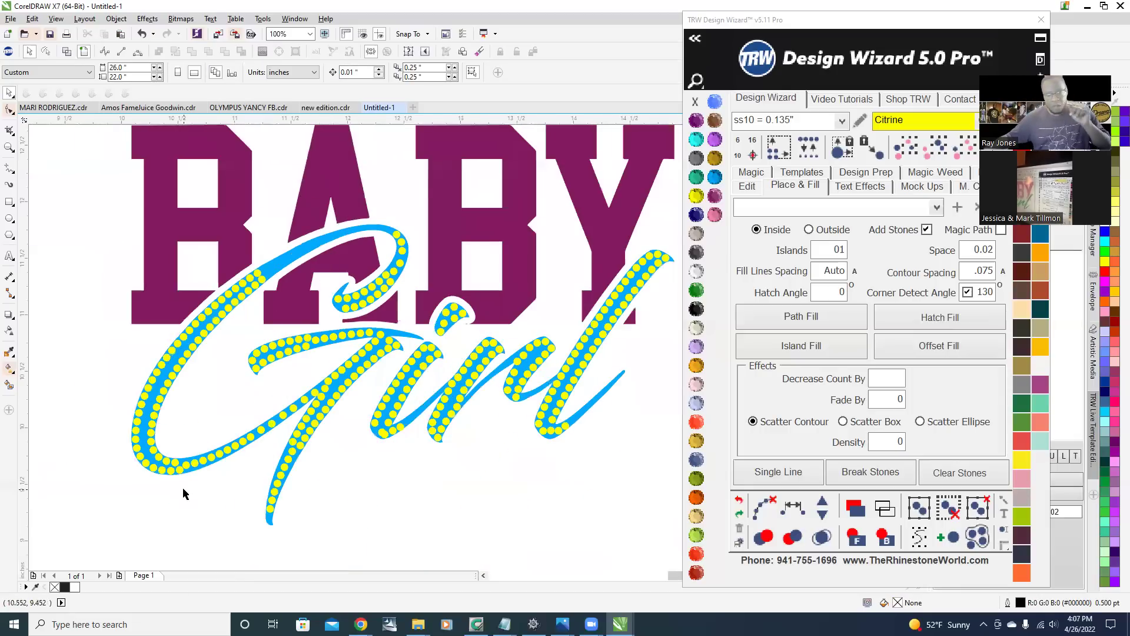
scroll(183, 493, up, 1)
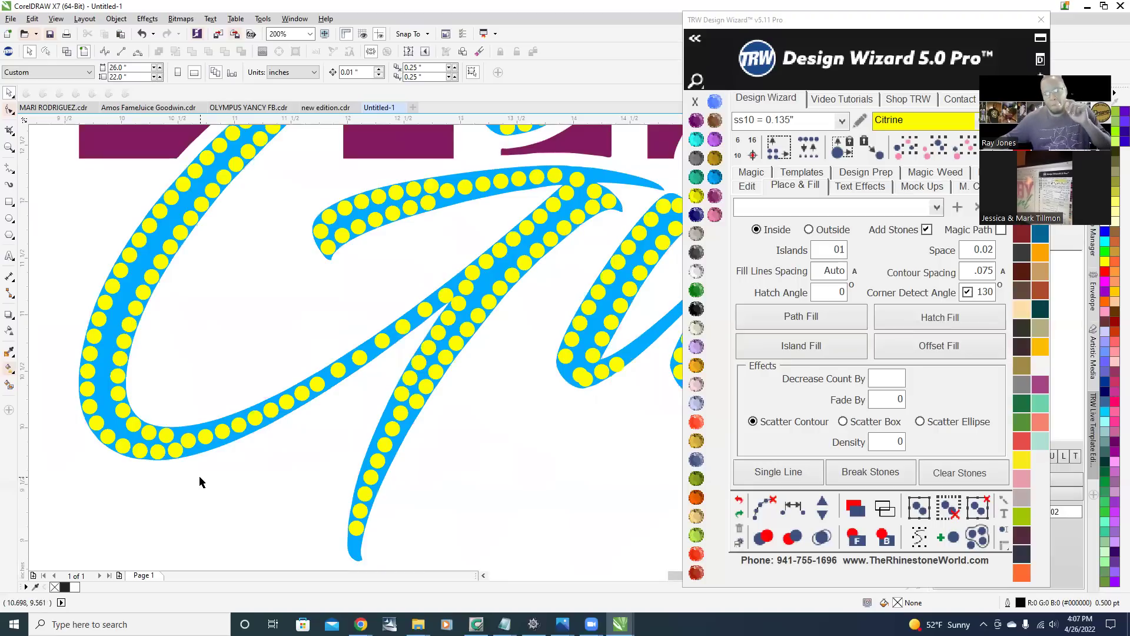
scroll(199, 482, down, 2)
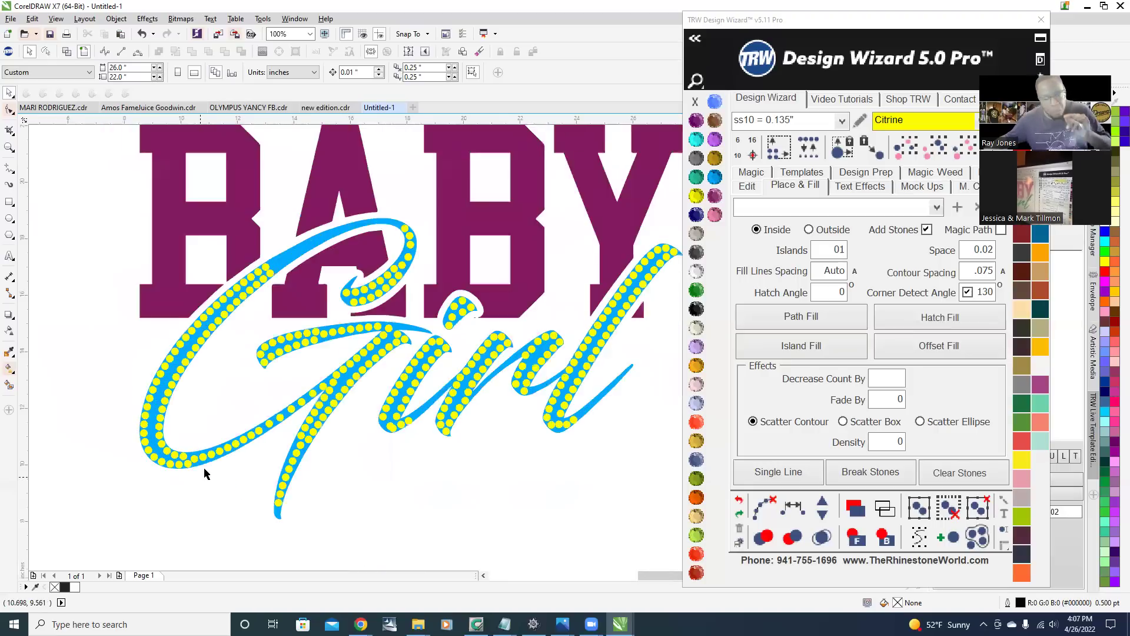
scroll(219, 453, up, 1)
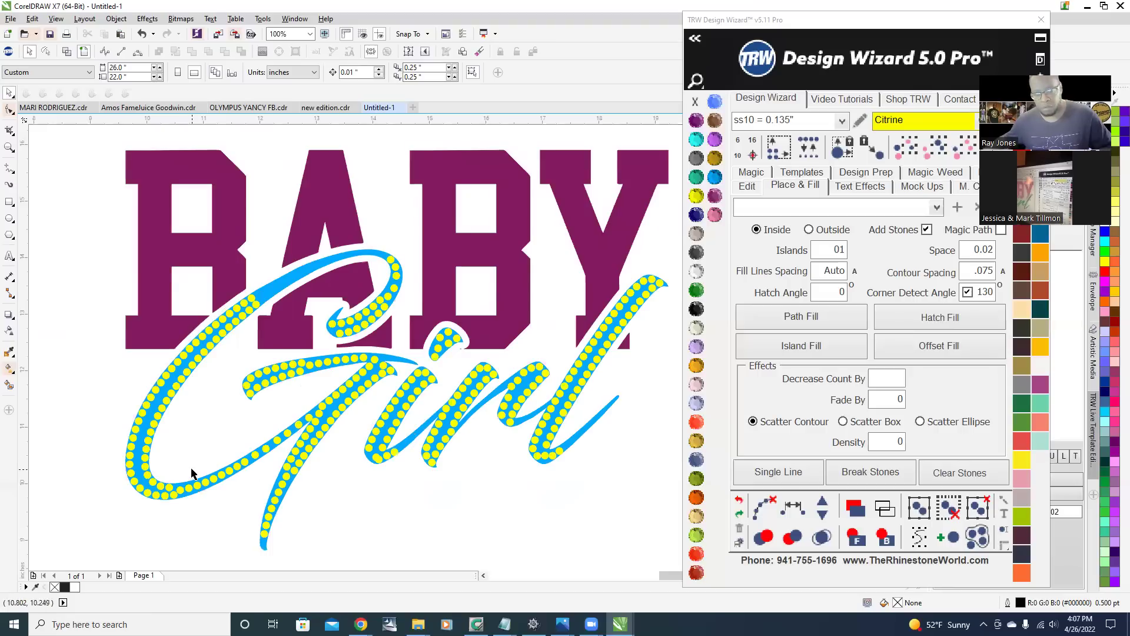
scroll(185, 495, up, 2)
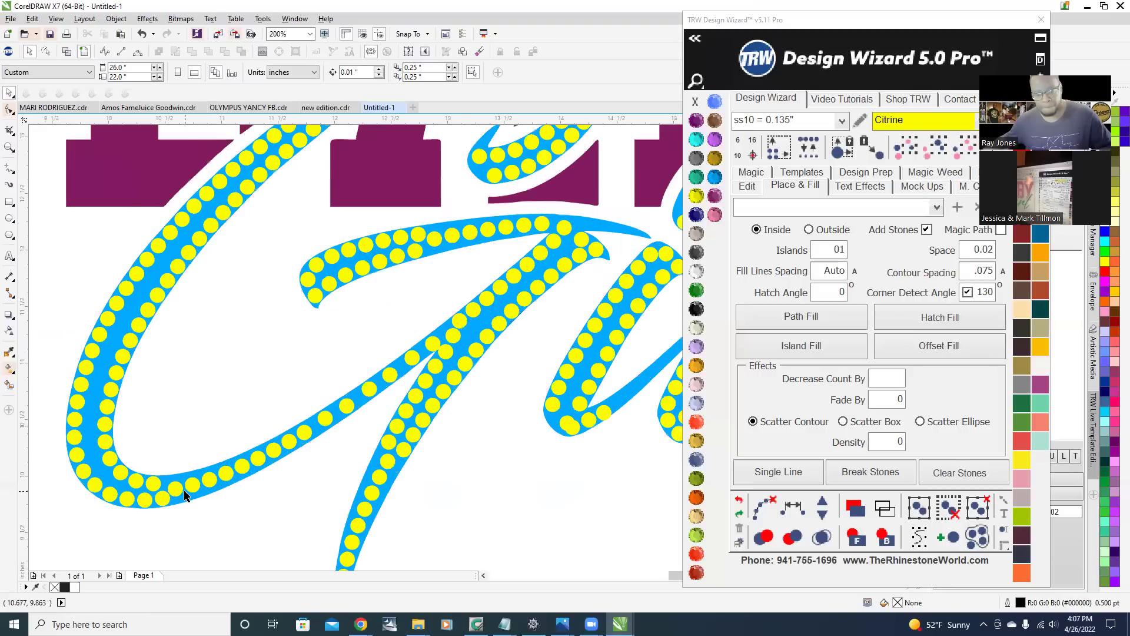
scroll(238, 489, down, 2)
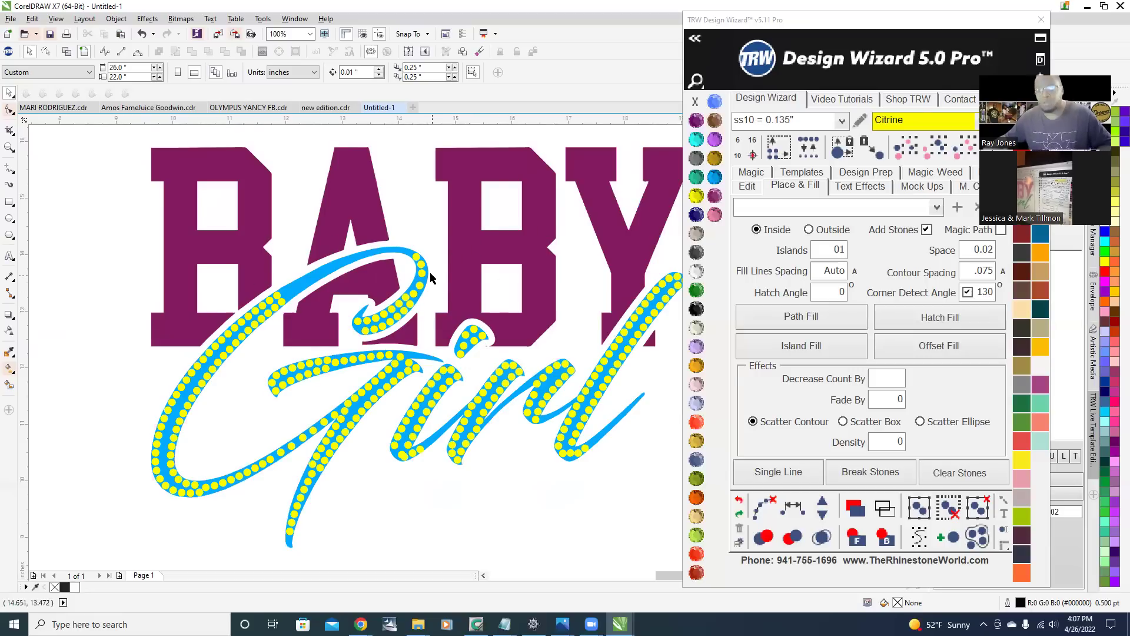
scroll(430, 276, up, 2)
scroll(412, 297, up, 2)
scroll(378, 345, down, 2)
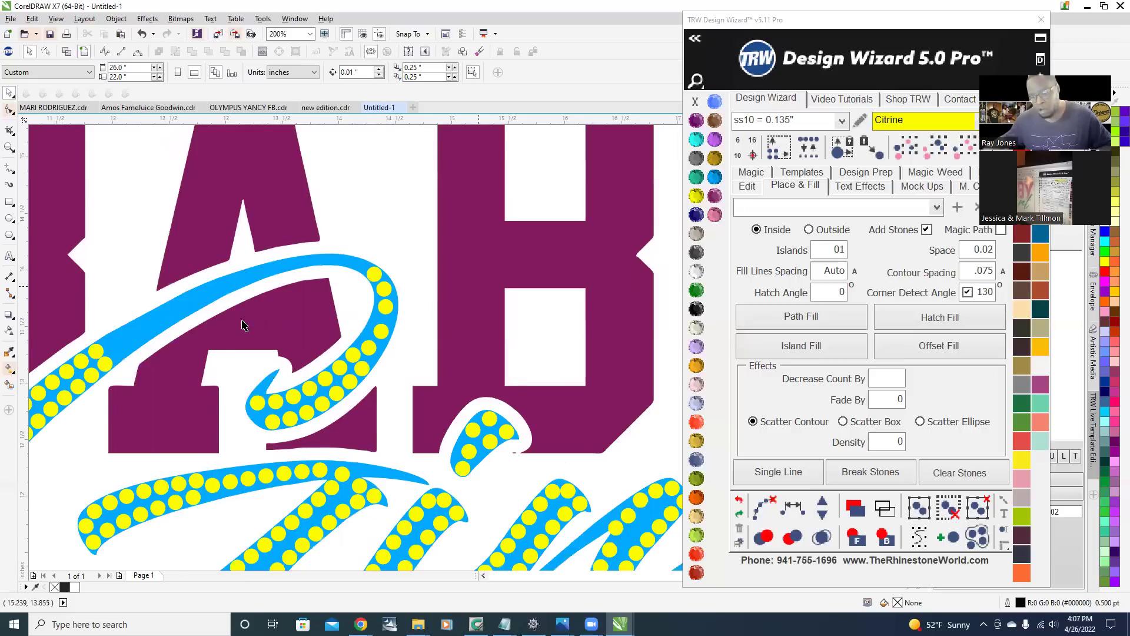
scroll(491, 364, down, 3)
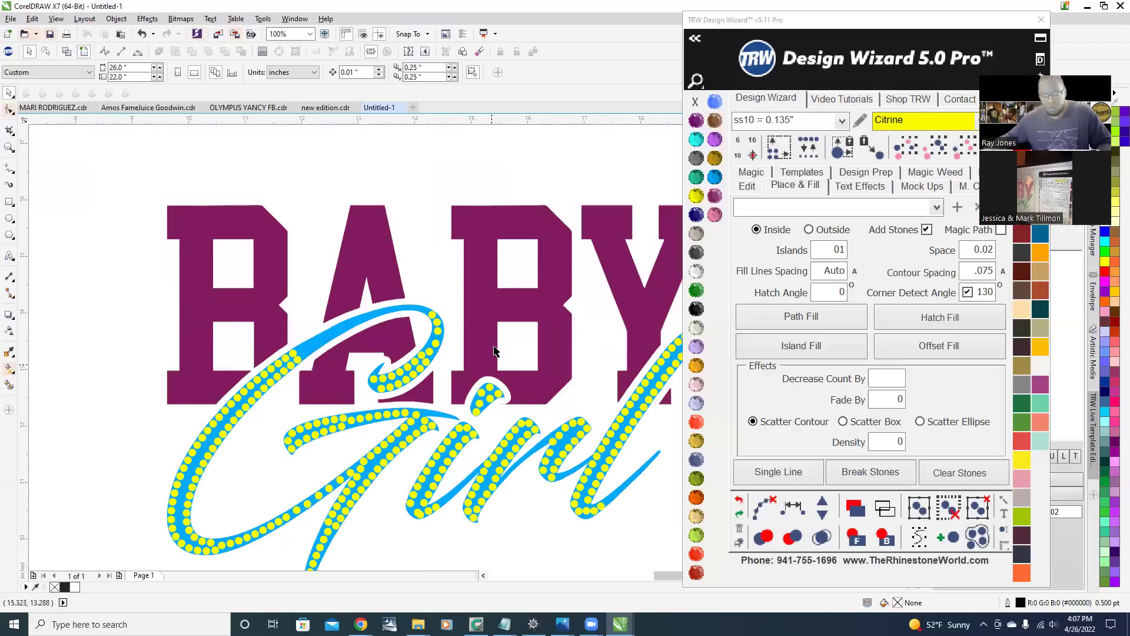
scroll(456, 371, up, 1)
scroll(516, 393, up, 1)
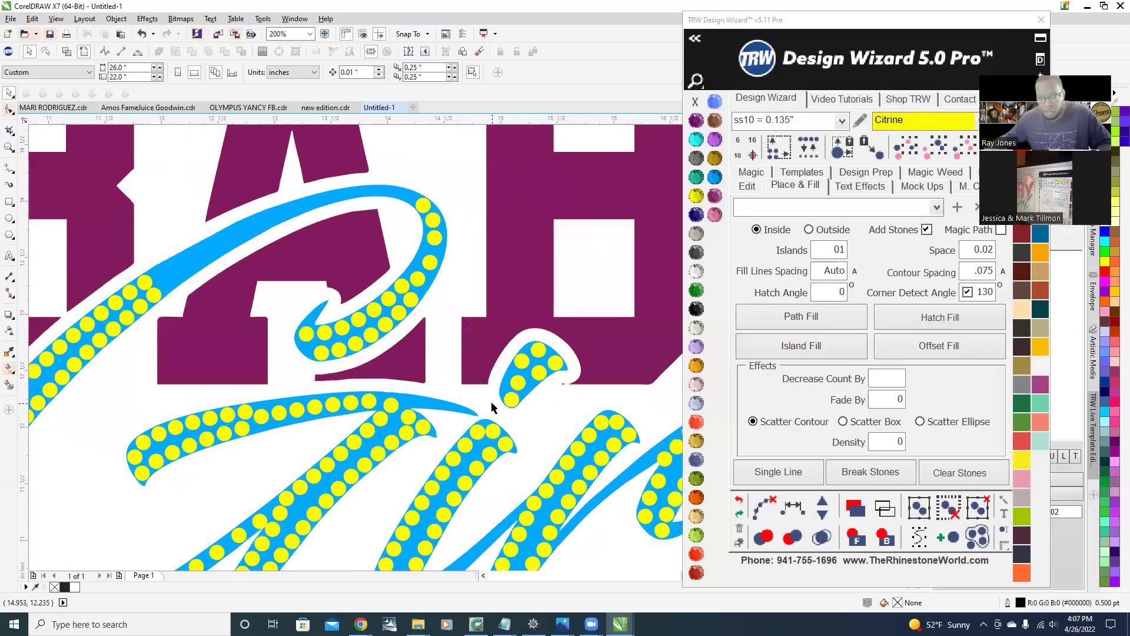
scroll(377, 353, down, 1)
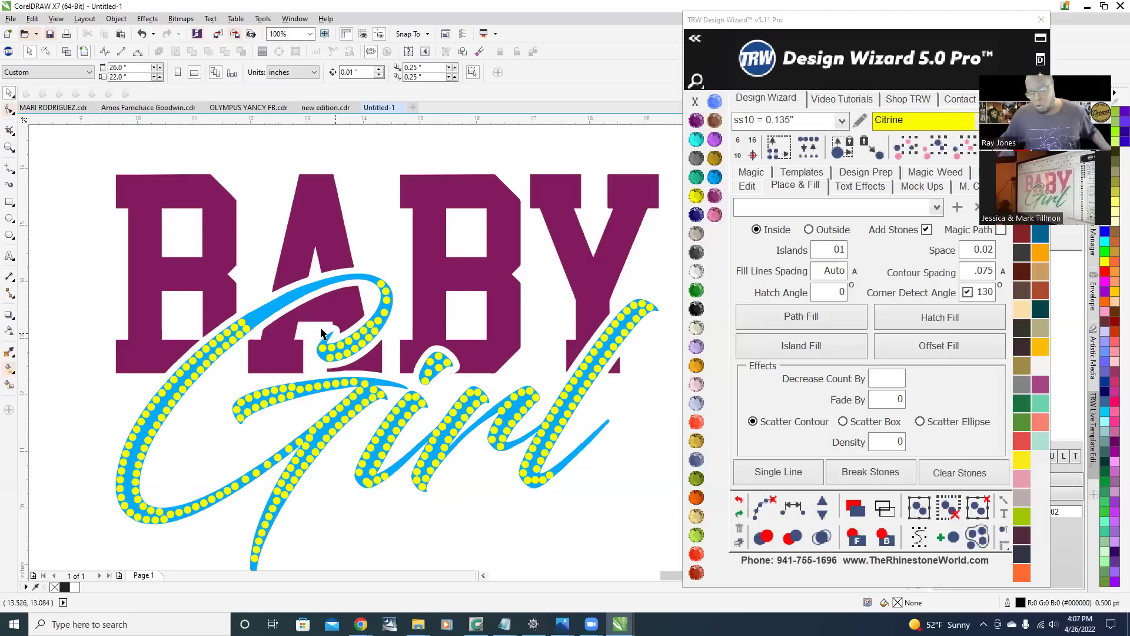
scroll(337, 335, up, 1)
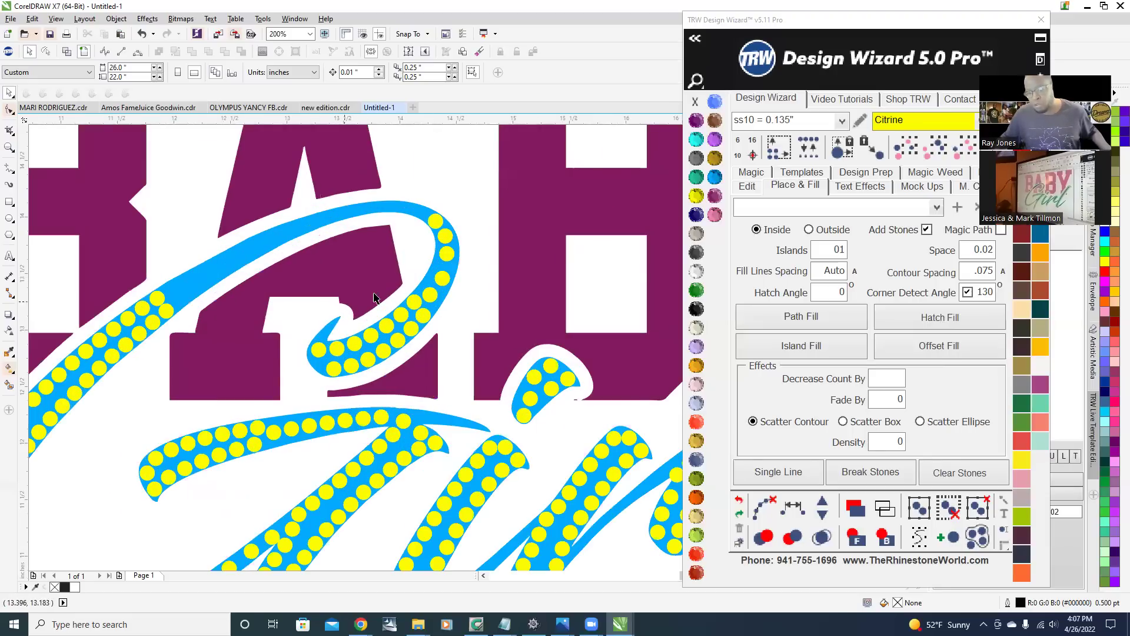
scroll(374, 298, down, 1)
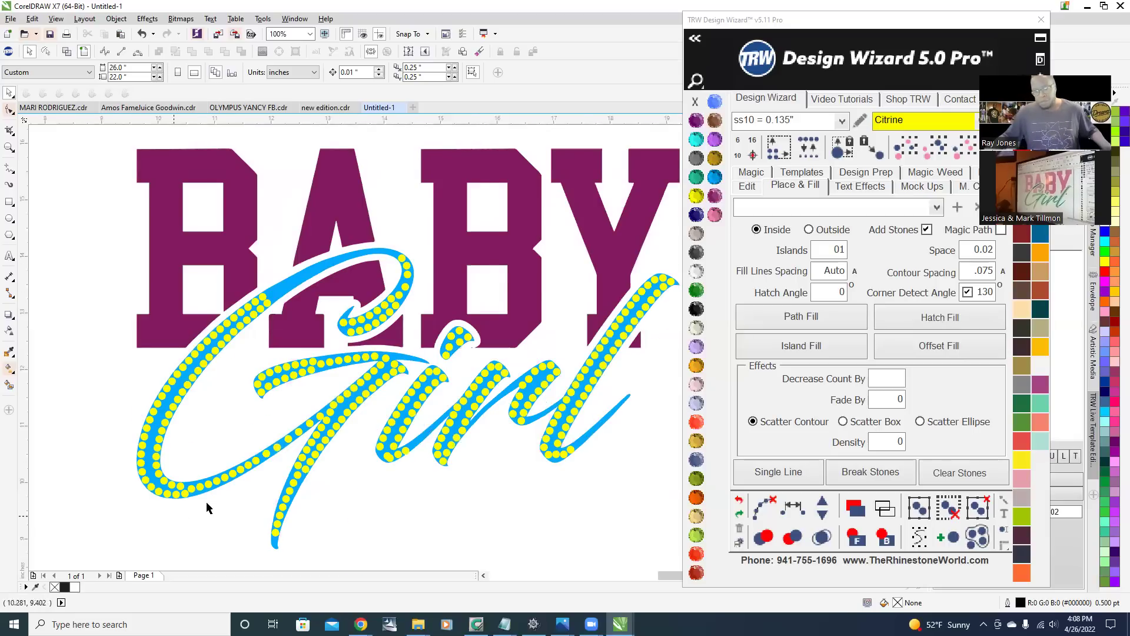
- Delete the single row of stones where the G's lower curve starts to rise toward its tail
scroll(206, 508, up, 1)
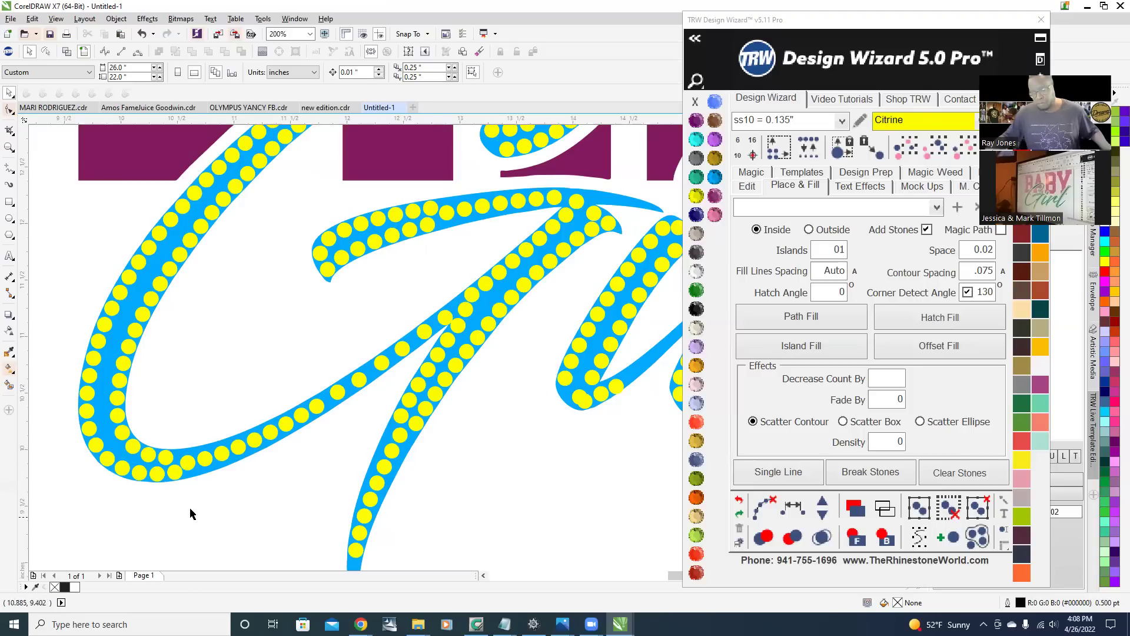
scroll(182, 465, up, 2)
scroll(182, 358, down, 2)
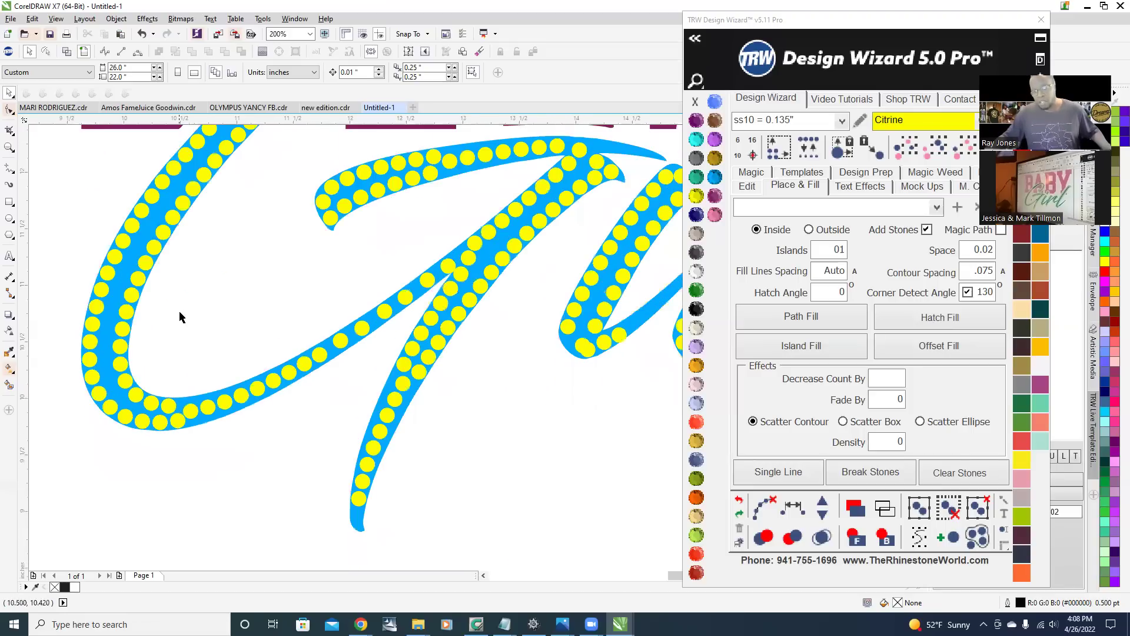
mouse_move(177, 319)
mouse_down()
mouse_move(203, 396)
mouse_move(255, 471)
mouse_up()
key(Delete)
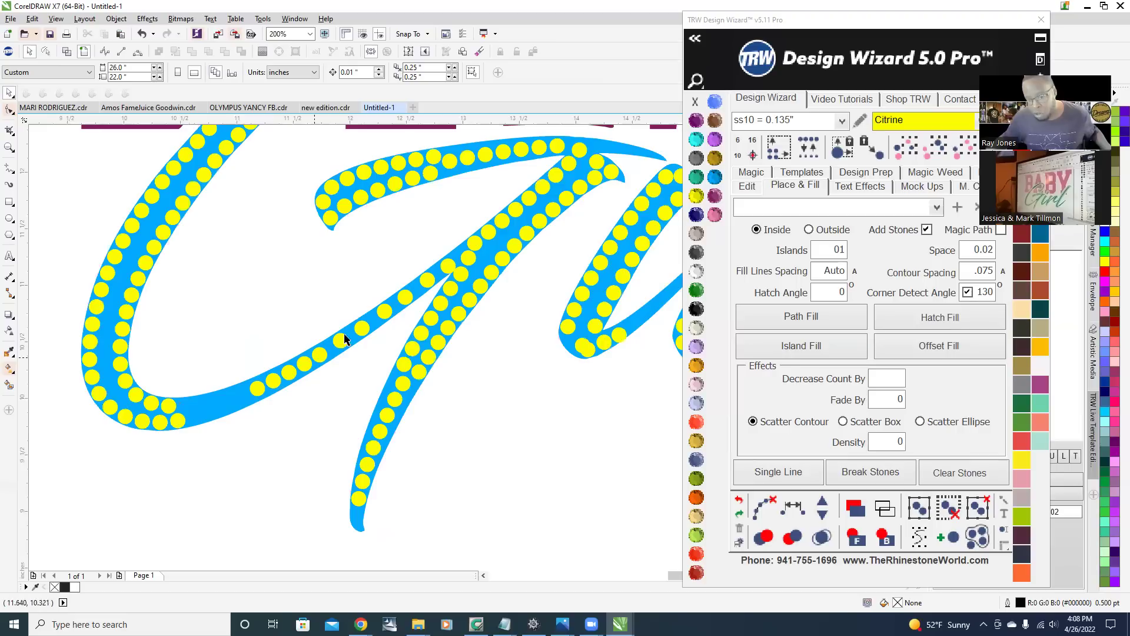
- Delete the stones in the middle of the G's descending tail, keeping those at its lower tip
scroll(451, 266, up, 2)
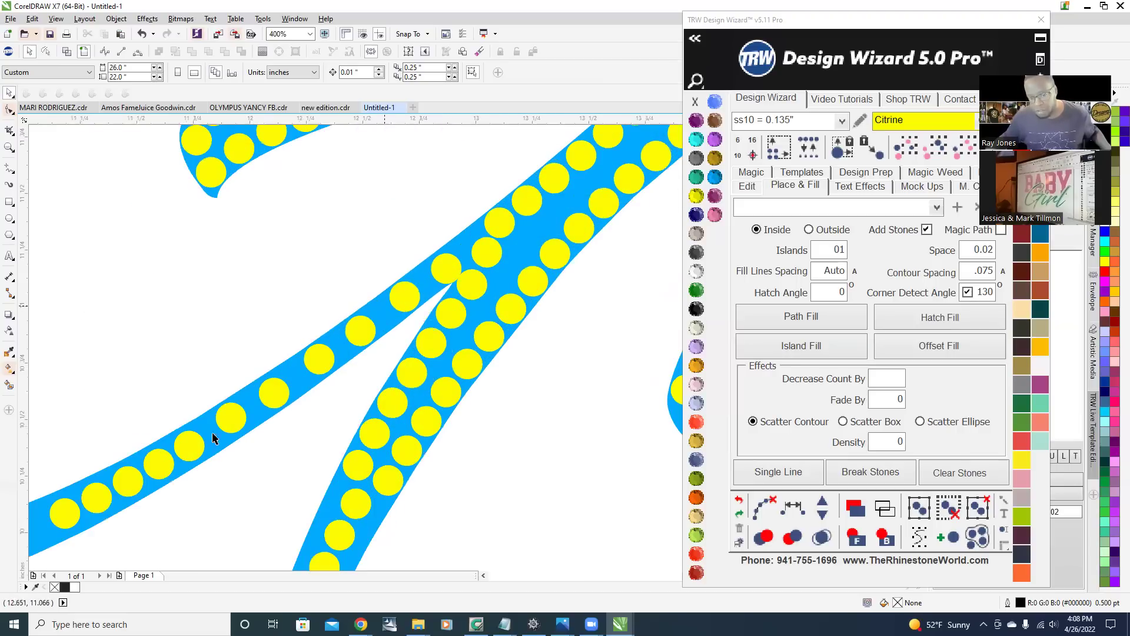
scroll(459, 264, down, 3)
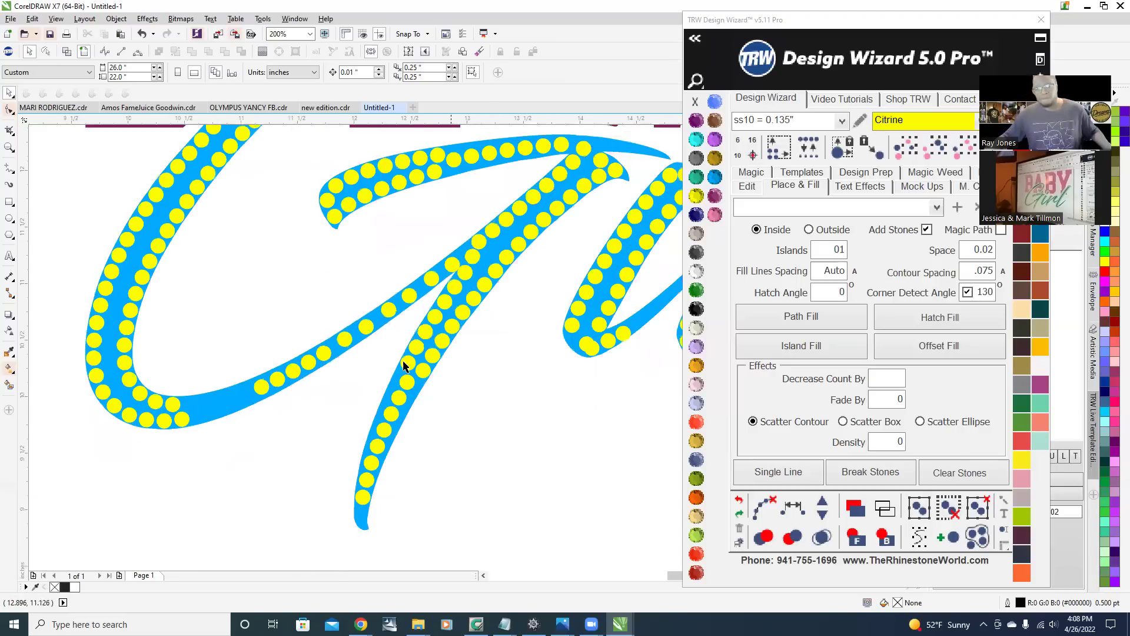
scroll(308, 457, up, 1)
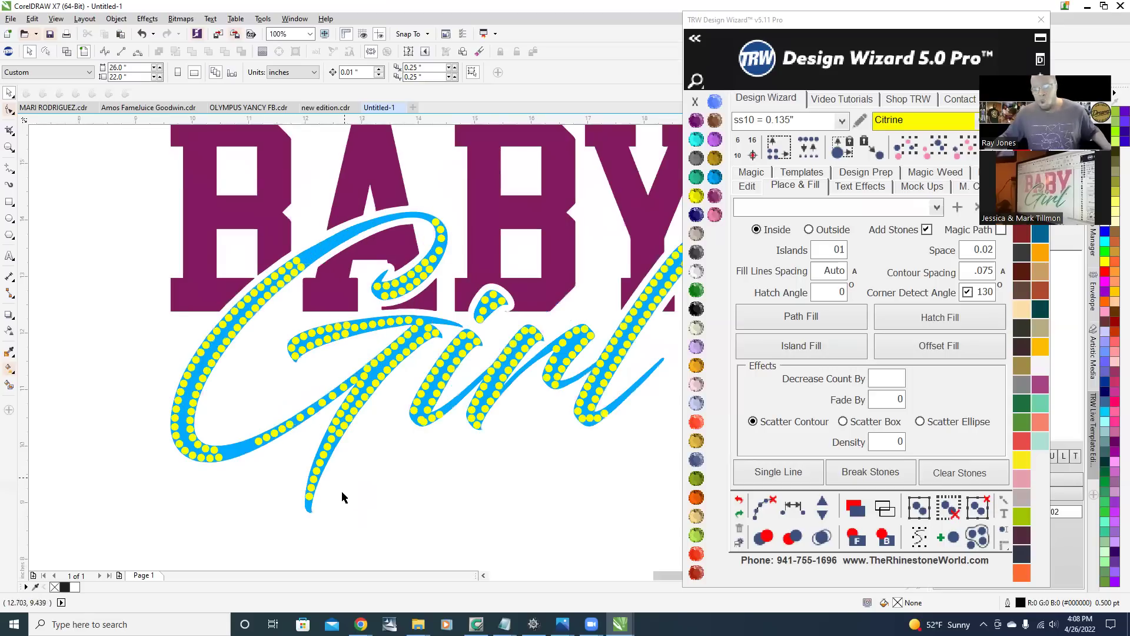
scroll(322, 522, up, 1)
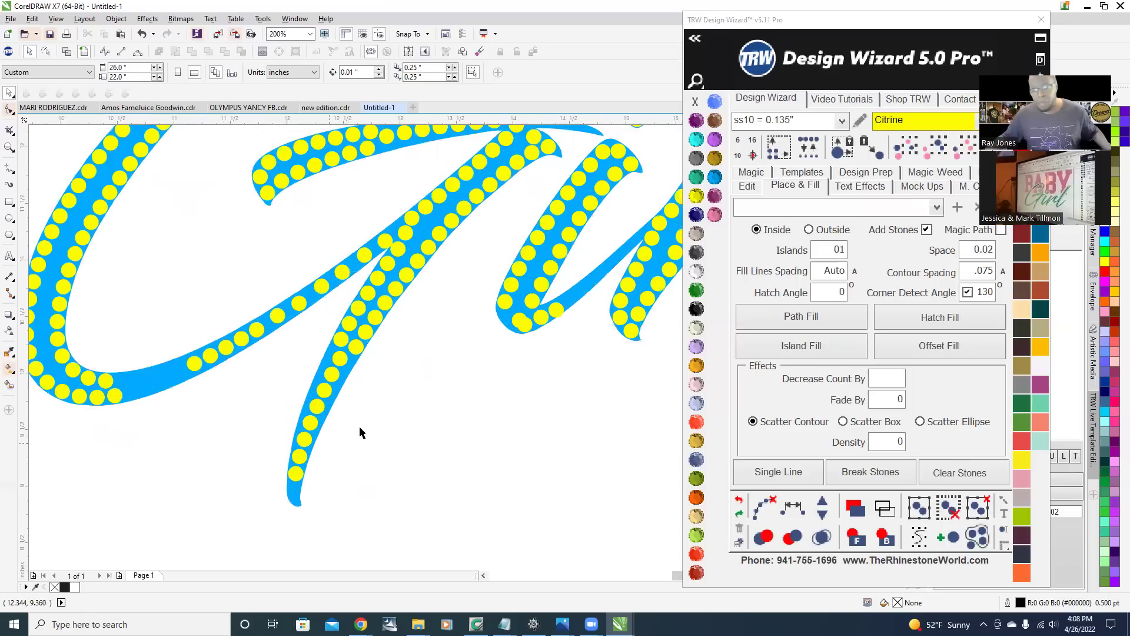
drag(397, 433, 291, 379)
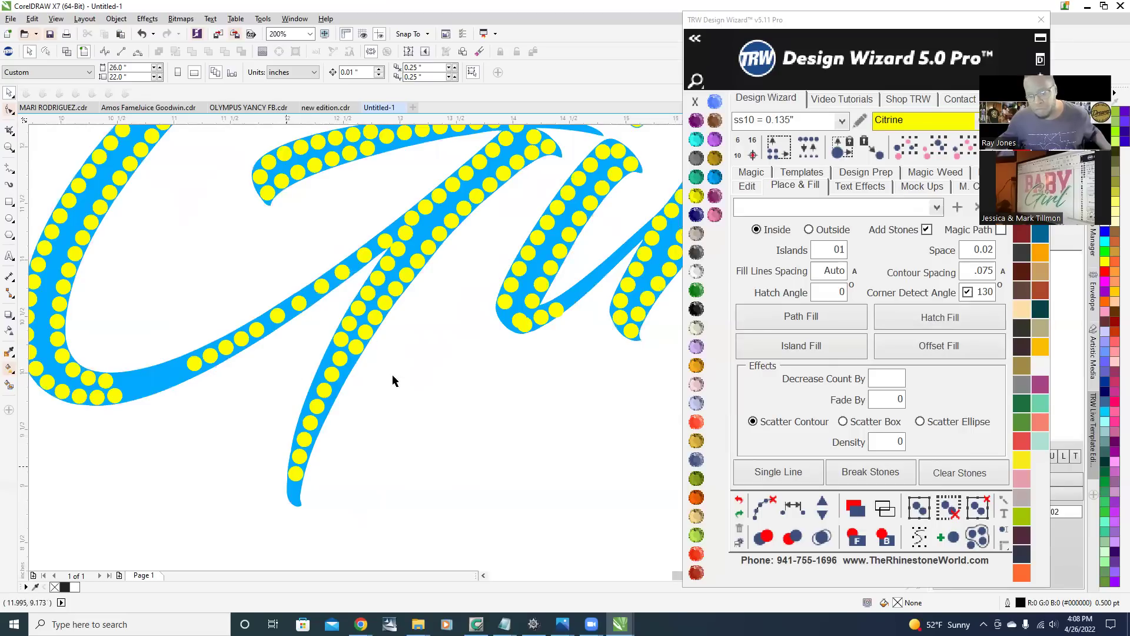
drag(390, 413, 269, 354)
key(Delete)
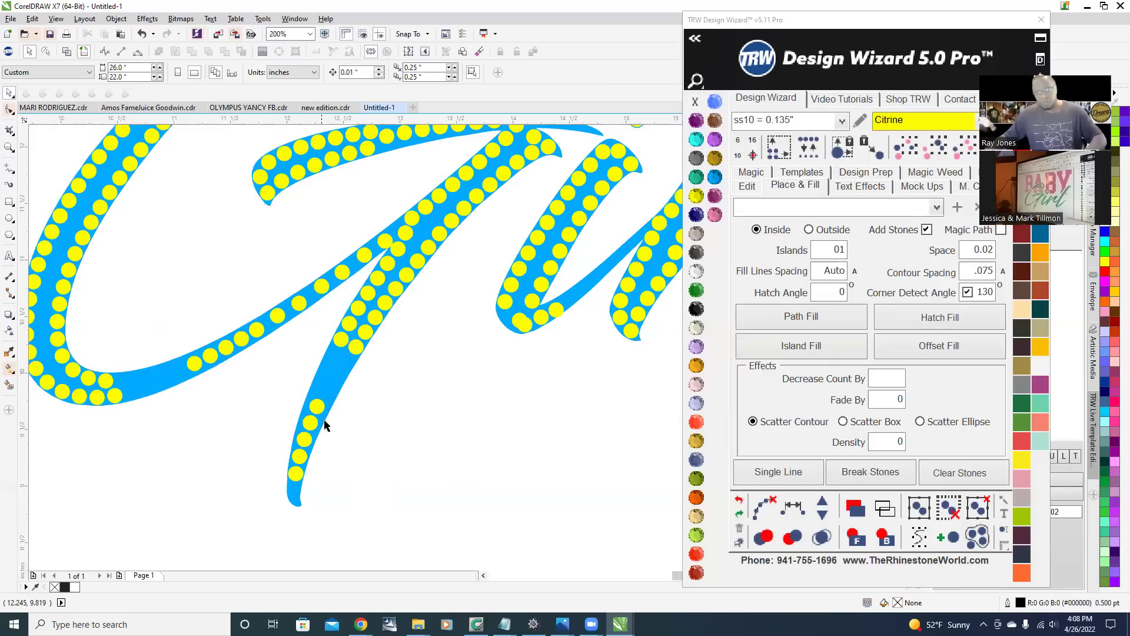
drag(354, 434, 270, 386)
key(Delete)
- Examine the stone coverage across the Girl lettering, including the G's cleared upper stroke and the dot of the i over BABY
scroll(319, 403, down, 2)
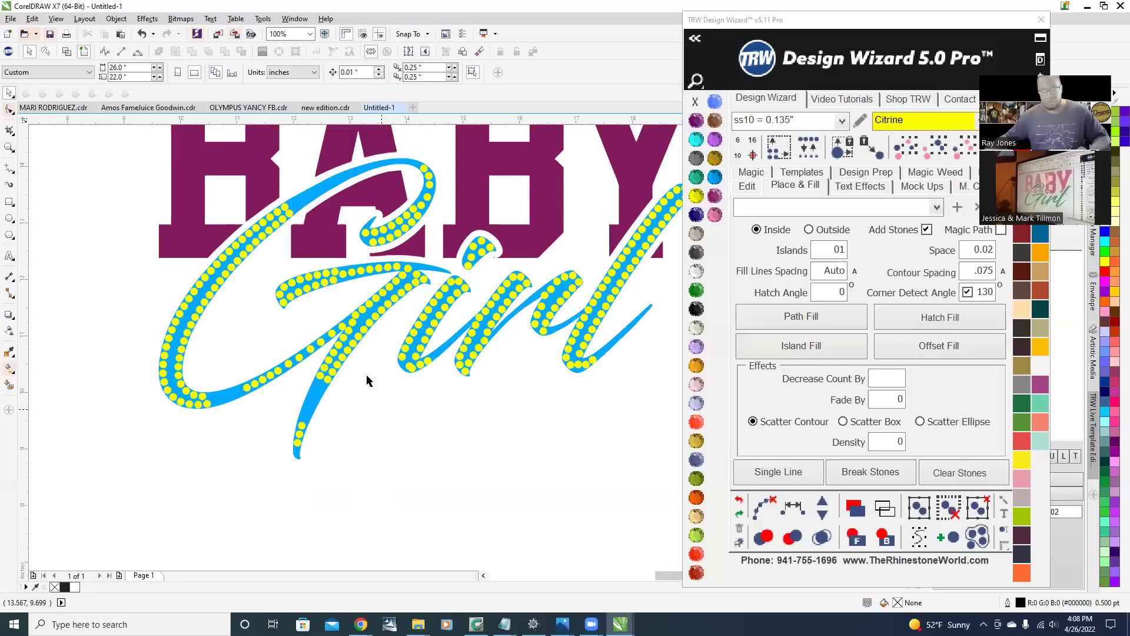
scroll(383, 430, down, 1)
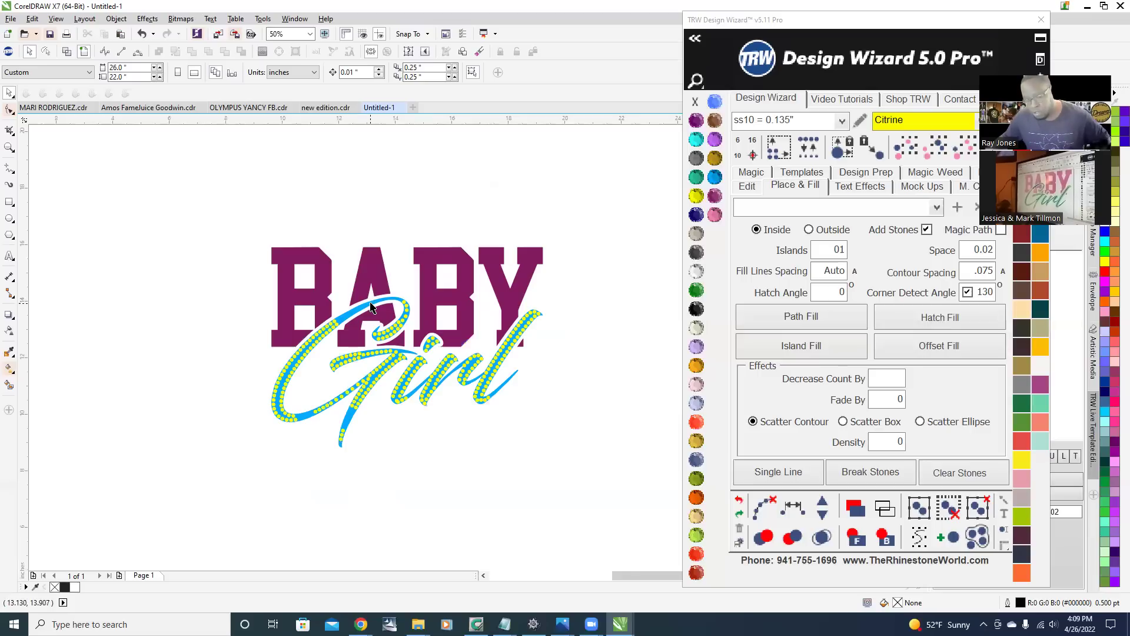
scroll(370, 305, up, 6)
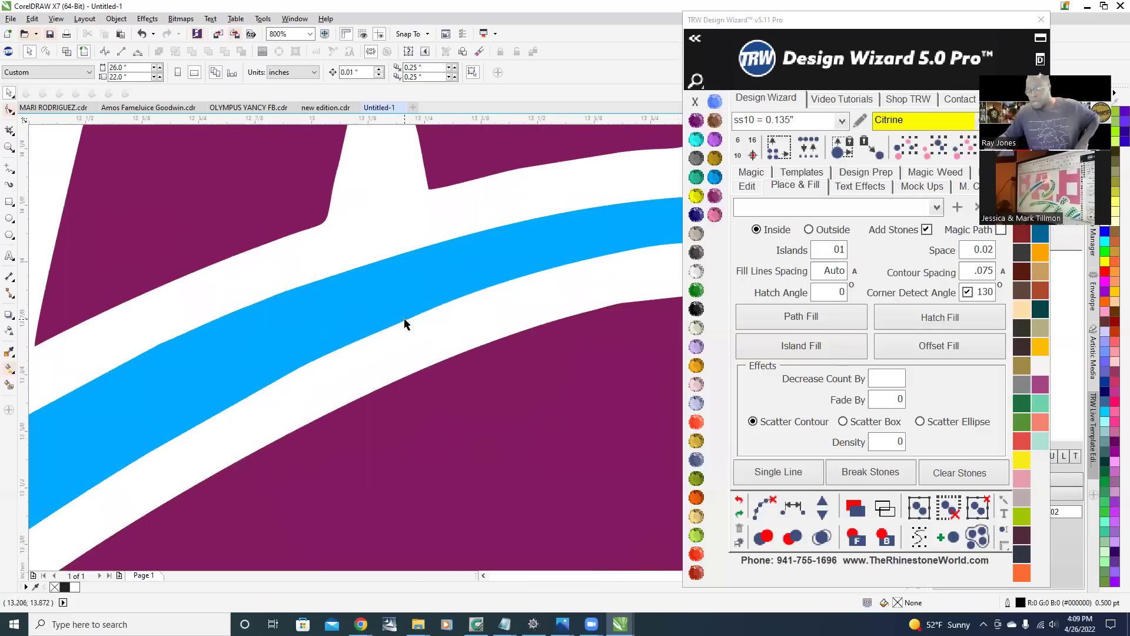
scroll(350, 325, down, 5)
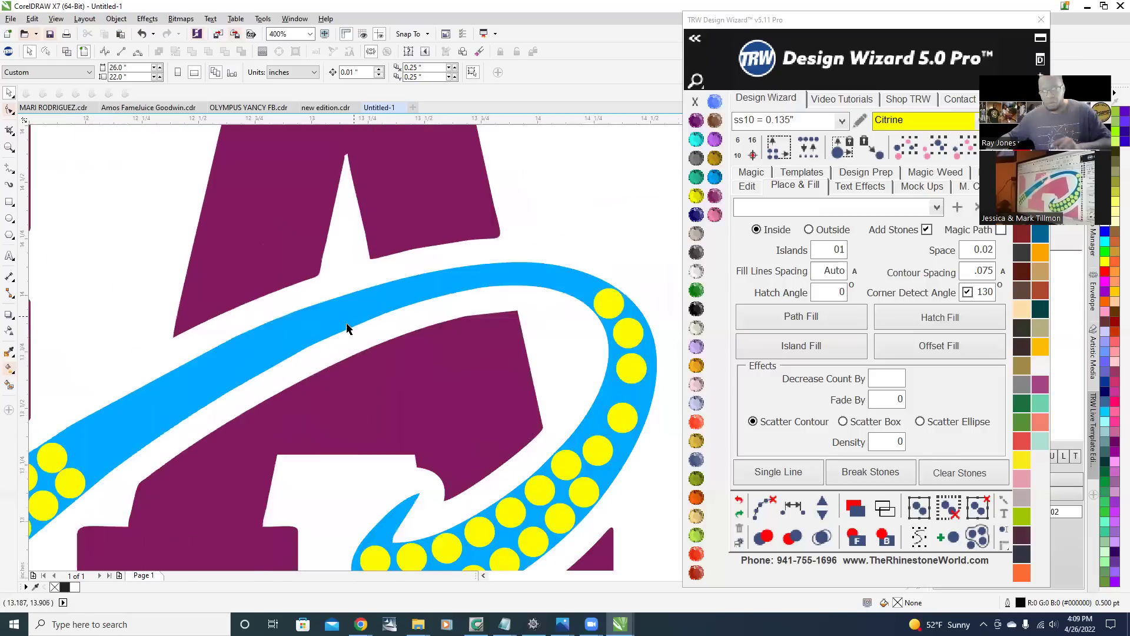
scroll(301, 288, down, 2)
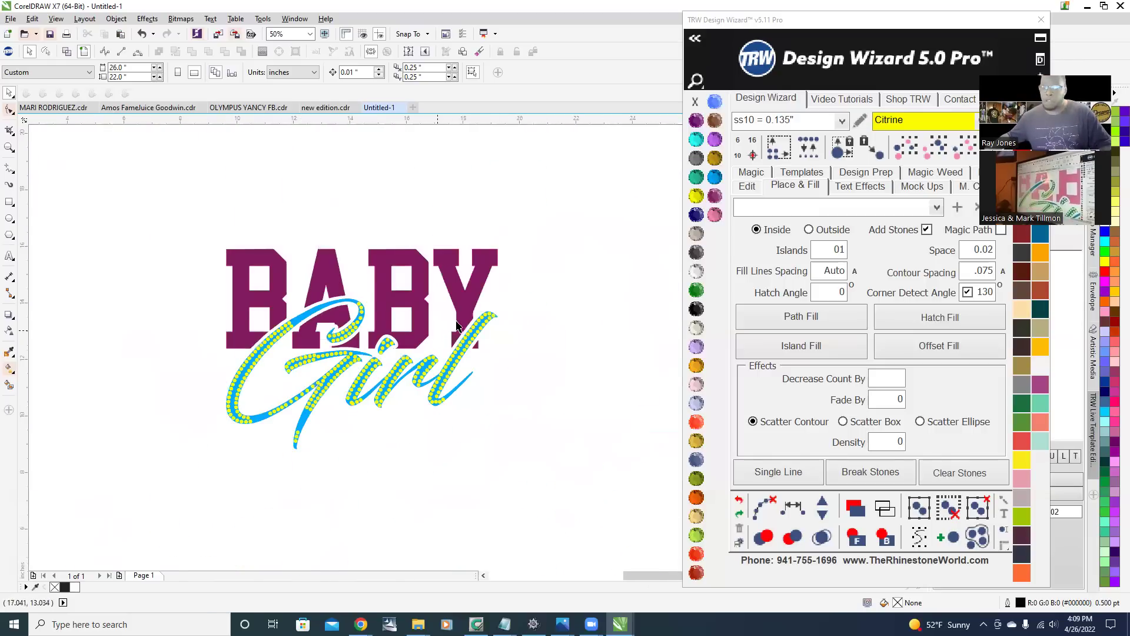
scroll(416, 287, up, 3)
scroll(318, 274, down, 1)
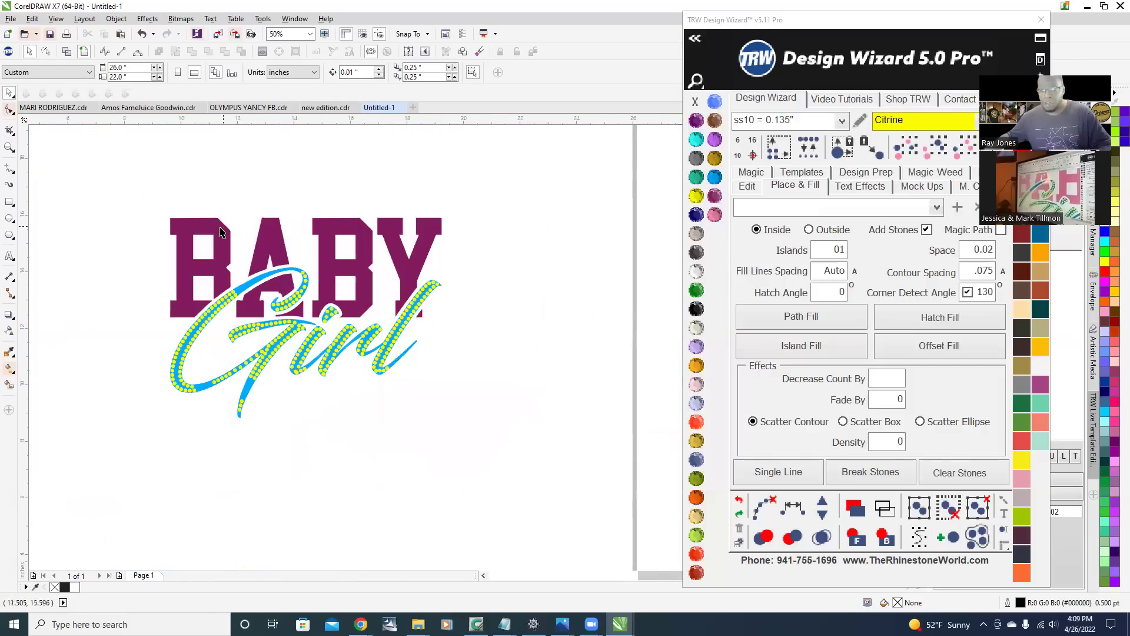
scroll(229, 234, up, 2)
scroll(388, 280, down, 1)
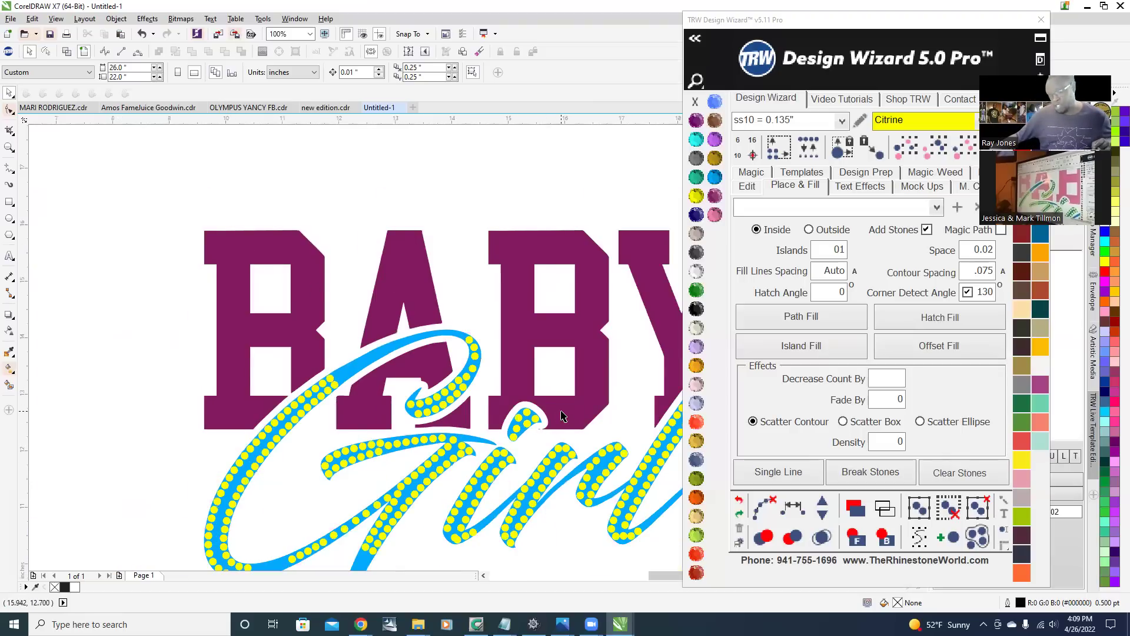
scroll(561, 412, up, 3)
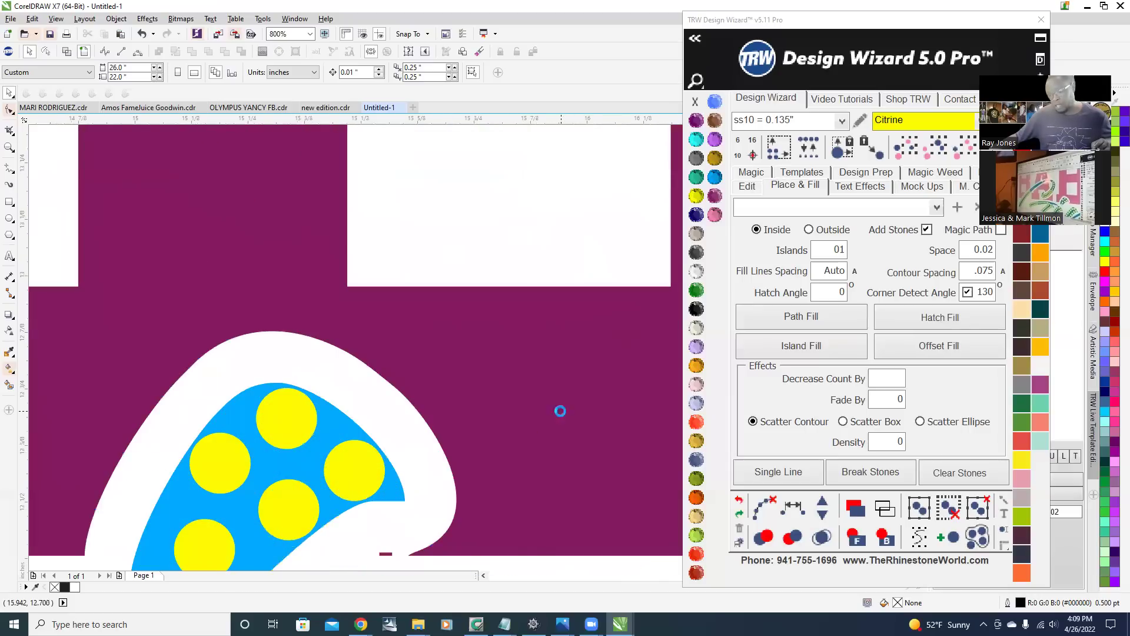
scroll(561, 412, down, 3)
scroll(331, 401, down, 1)
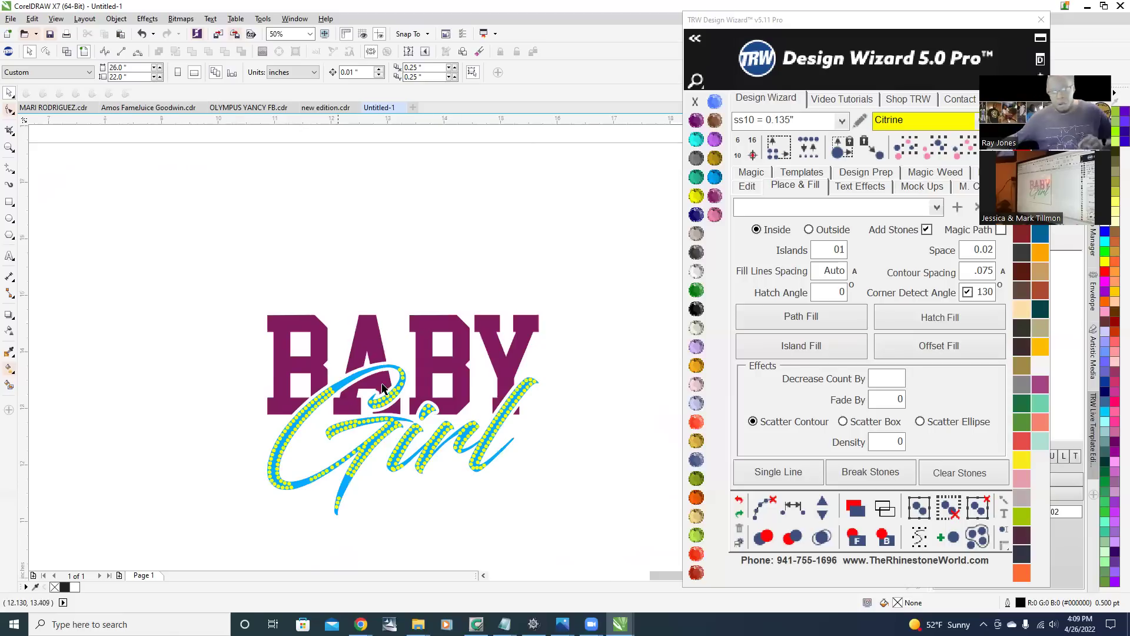
scroll(350, 391, up, 1)
scroll(309, 333, down, 1)
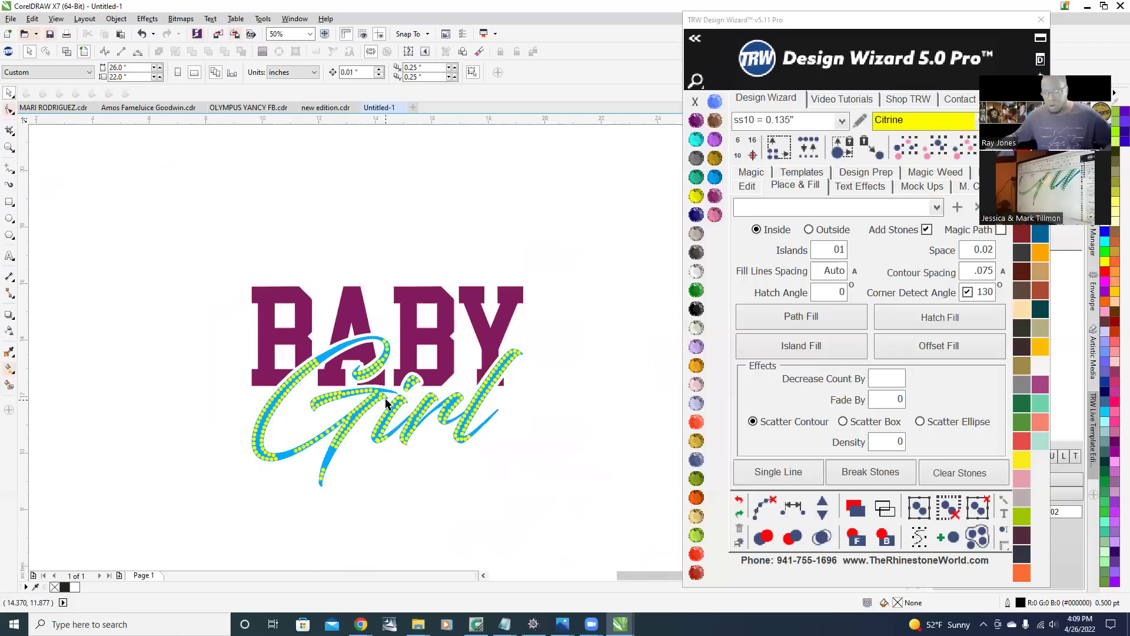
scroll(384, 395, up, 1)
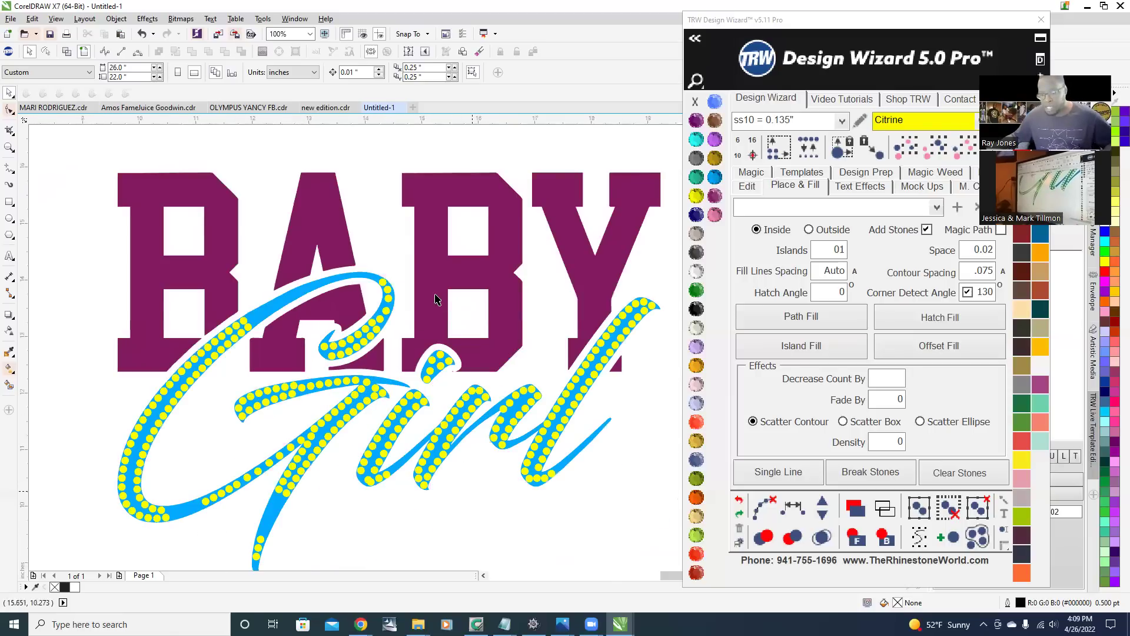
scroll(382, 391, down, 1)
scroll(294, 461, up, 1)
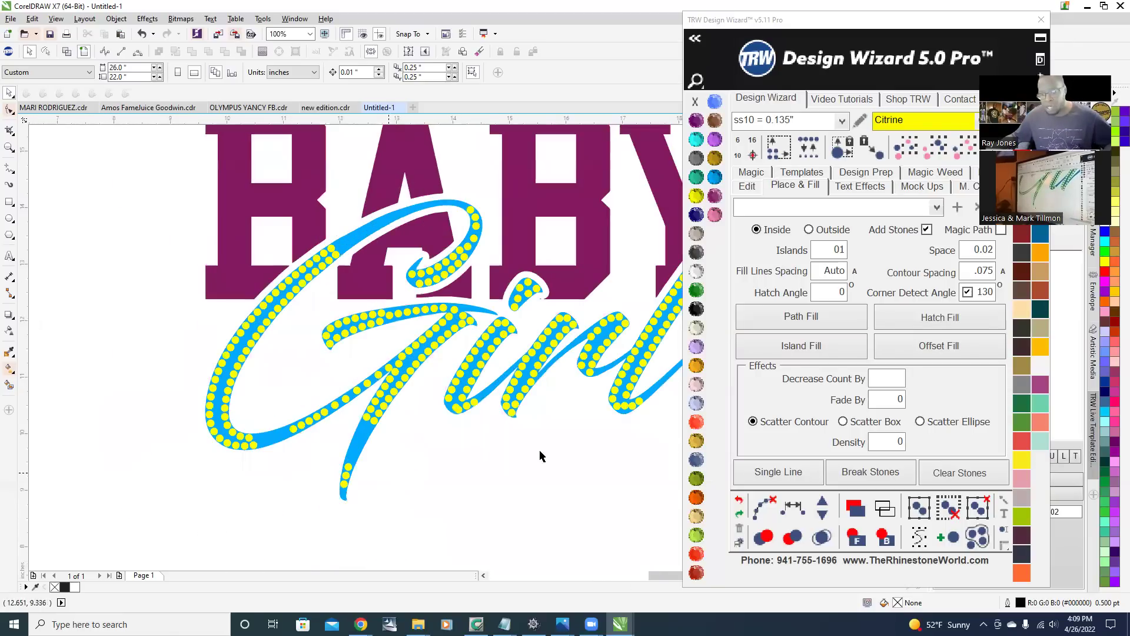
- Move the overlapping stone in the bottom curve of the i up and away from its neighbour
scroll(475, 404, up, 2)
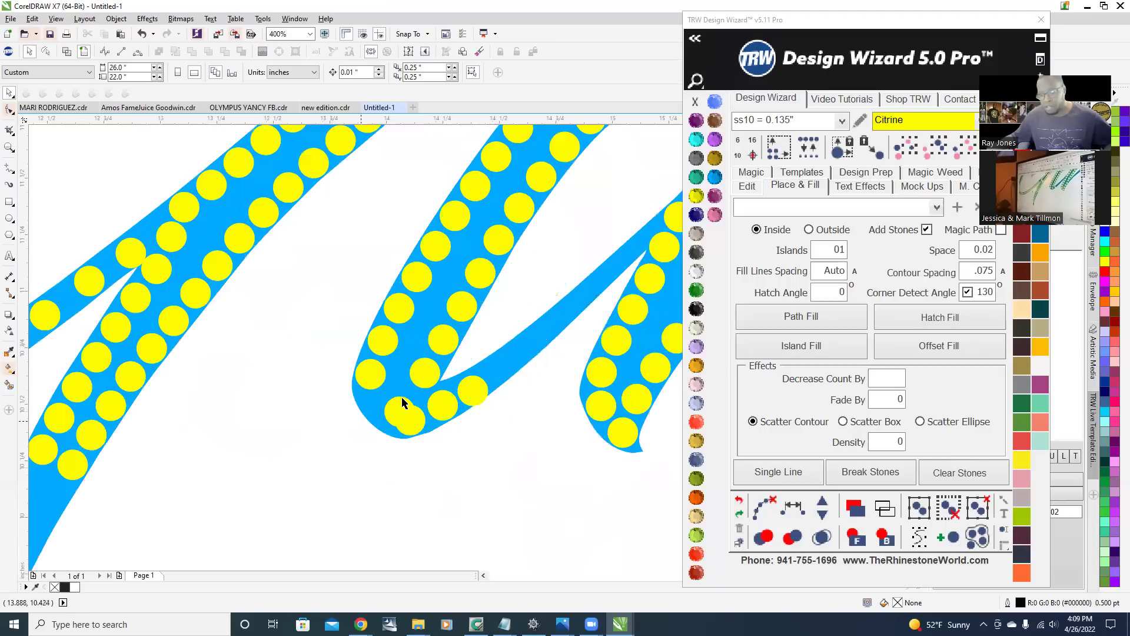
scroll(403, 403, up, 1)
drag(398, 400, 364, 390)
scroll(363, 396, up, 2)
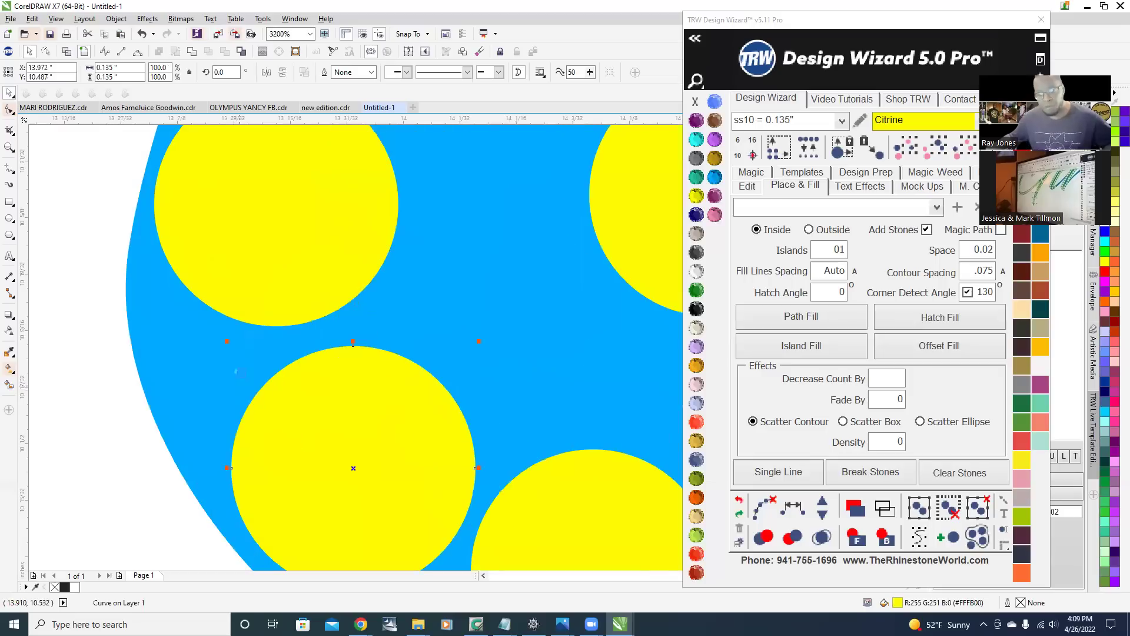
scroll(351, 467, down, 4)
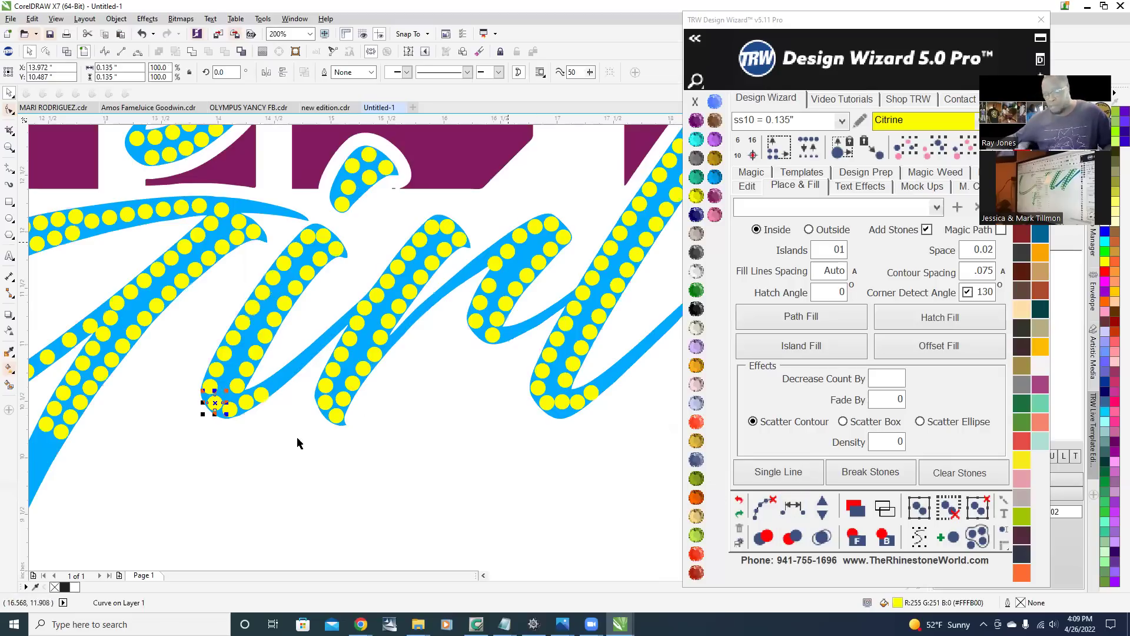
- Move the middle stone in the bottom curve of the l lower so it follows the rounded edge
scroll(368, 373, down, 2)
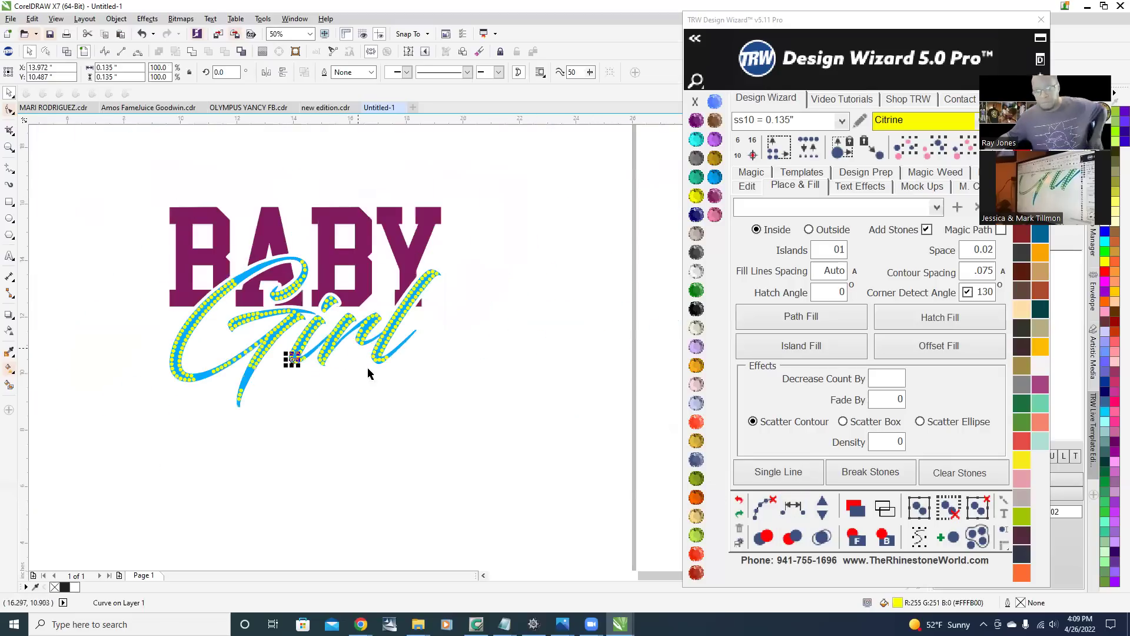
scroll(379, 400, up, 5)
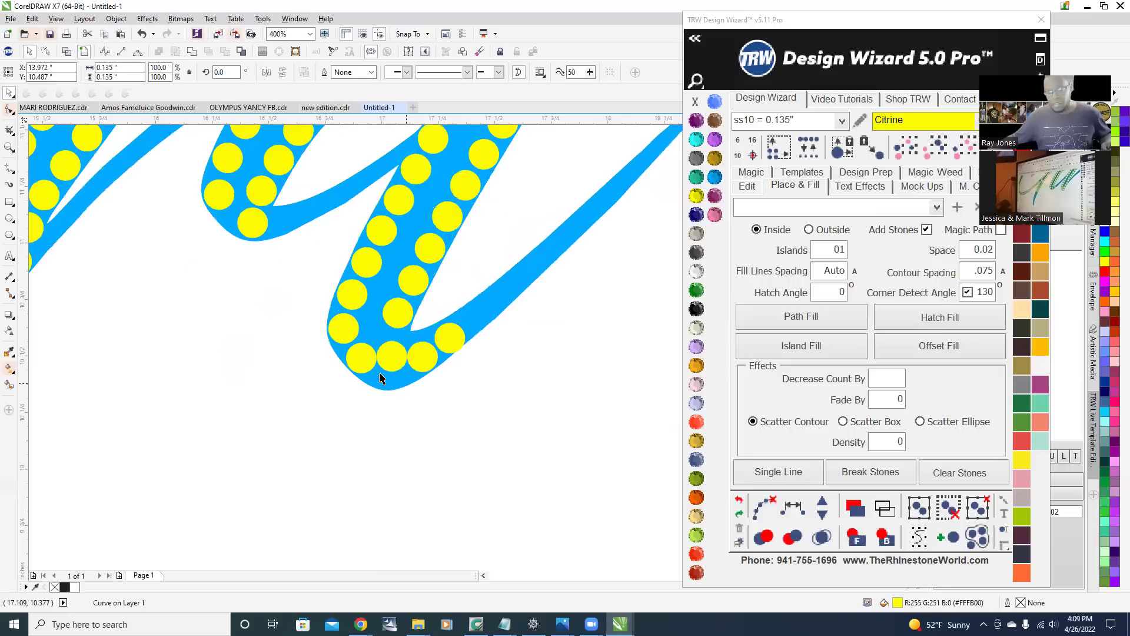
scroll(418, 387, down, 2)
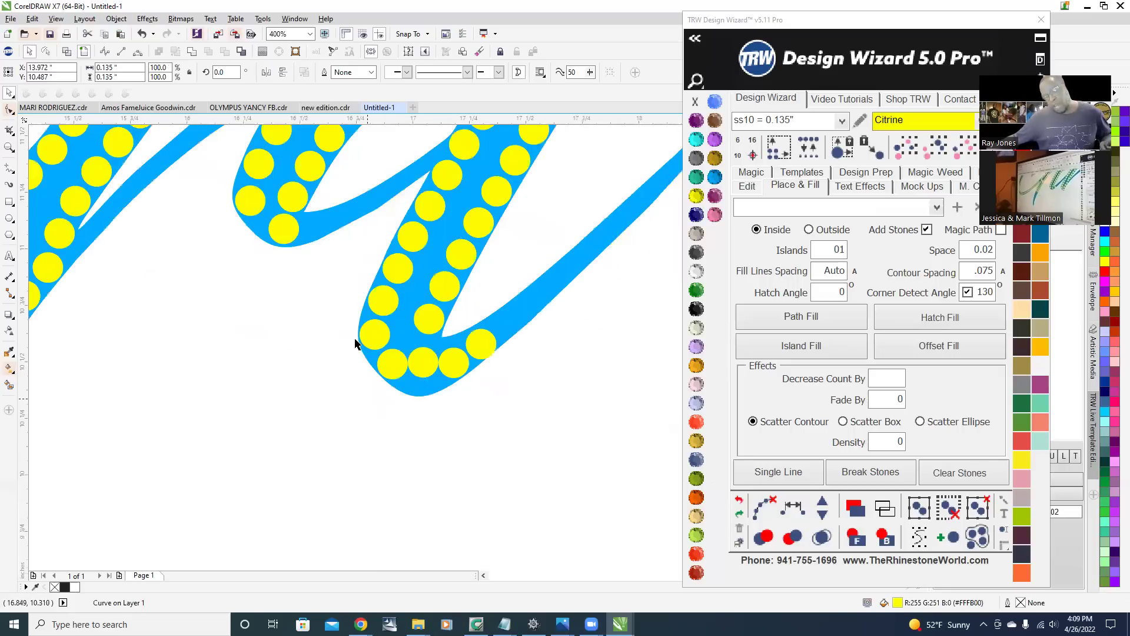
scroll(447, 379, up, 1)
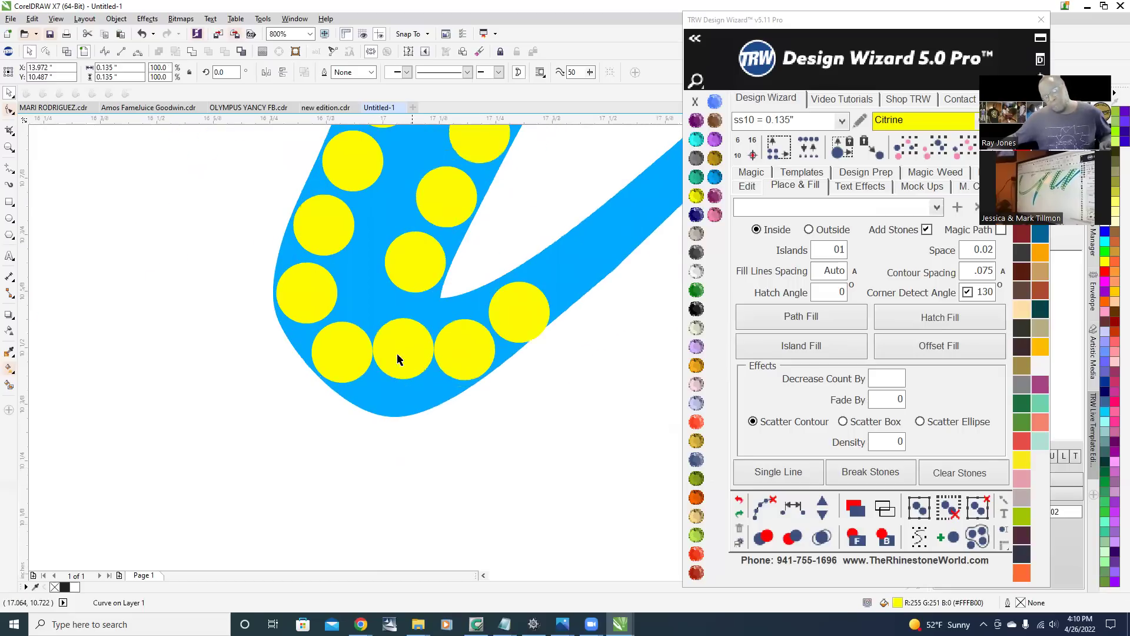
scroll(410, 420, up, 1)
drag(412, 257, 407, 325)
scroll(389, 339, down, 1)
scroll(389, 339, down, 3)
scroll(564, 343, down, 2)
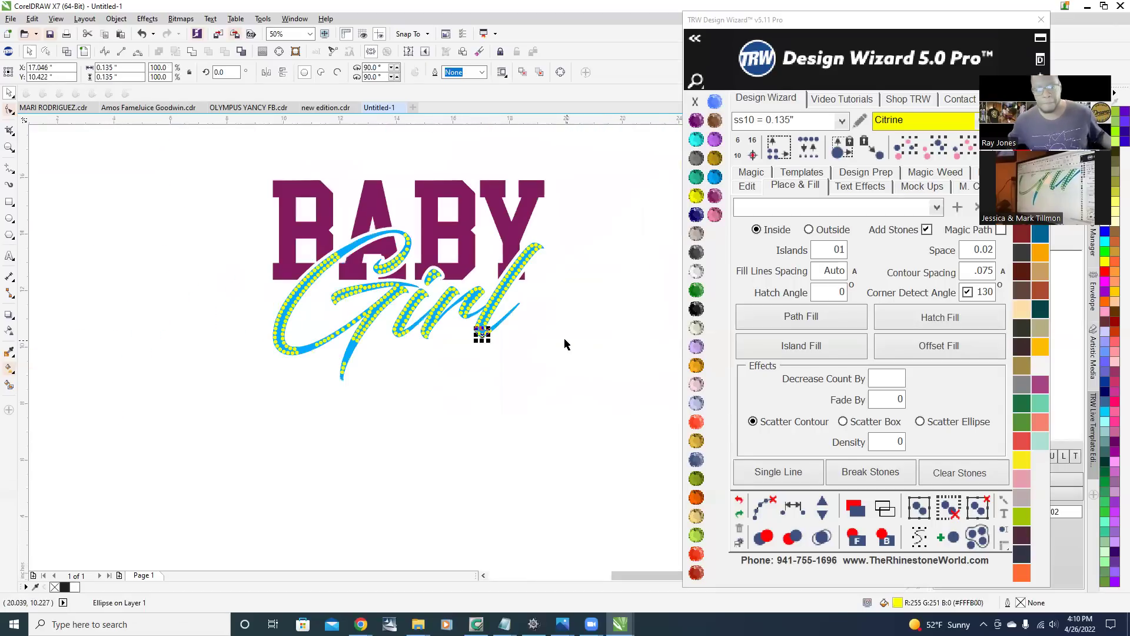
- Move the stone where the G hook's double row narrows to a single row outward, toward the stroke's outer edge
scroll(430, 301, up, 1)
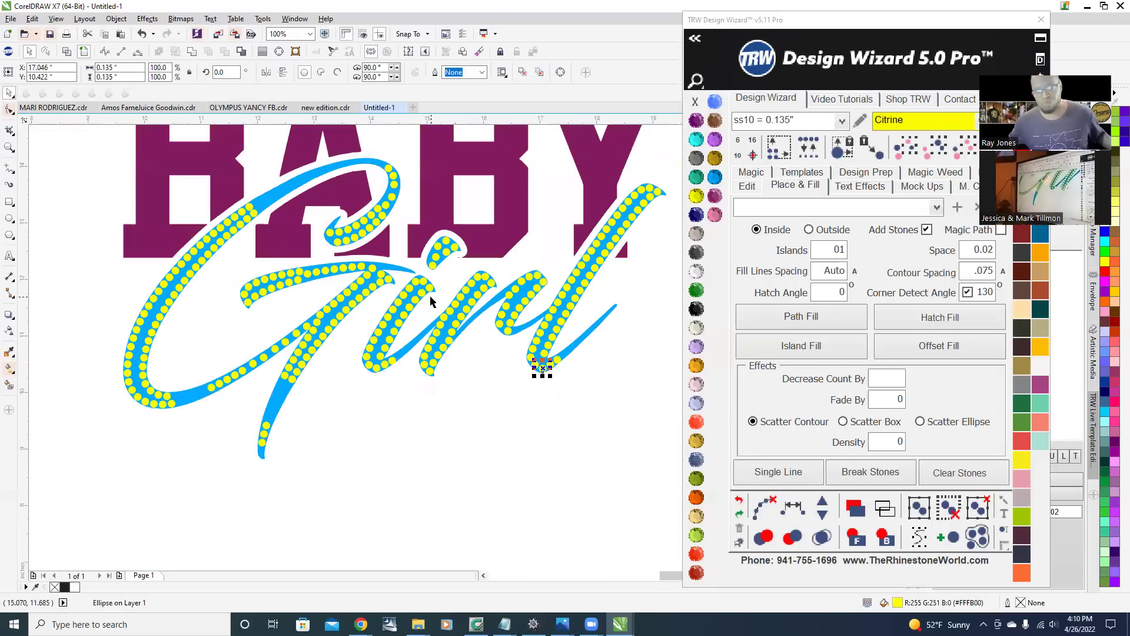
scroll(402, 194, up, 3)
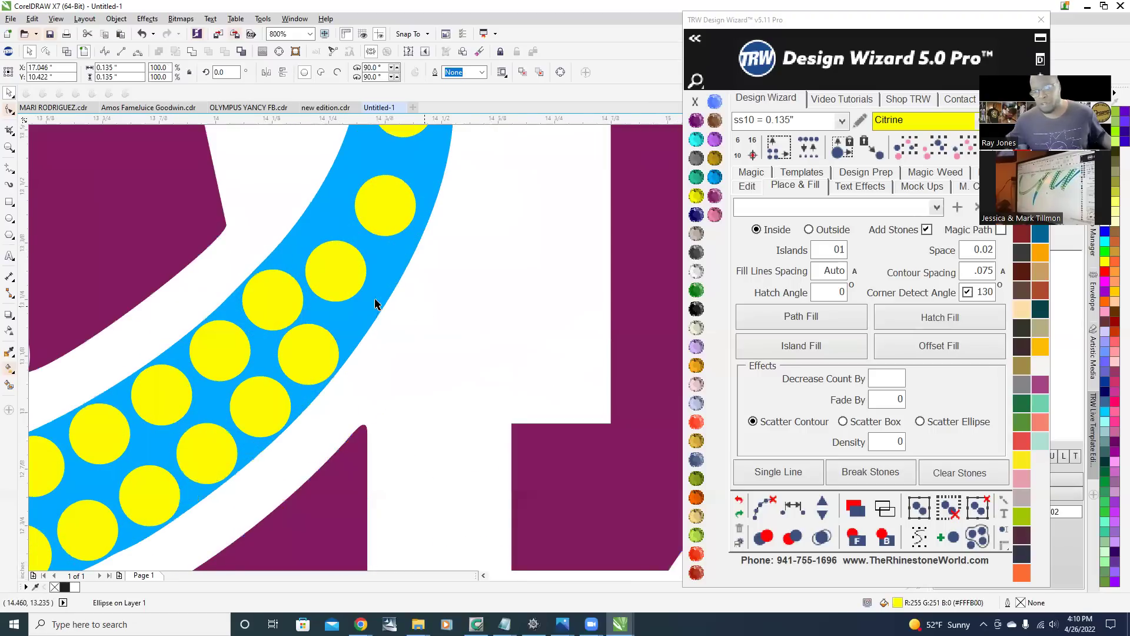
scroll(358, 291, down, 1)
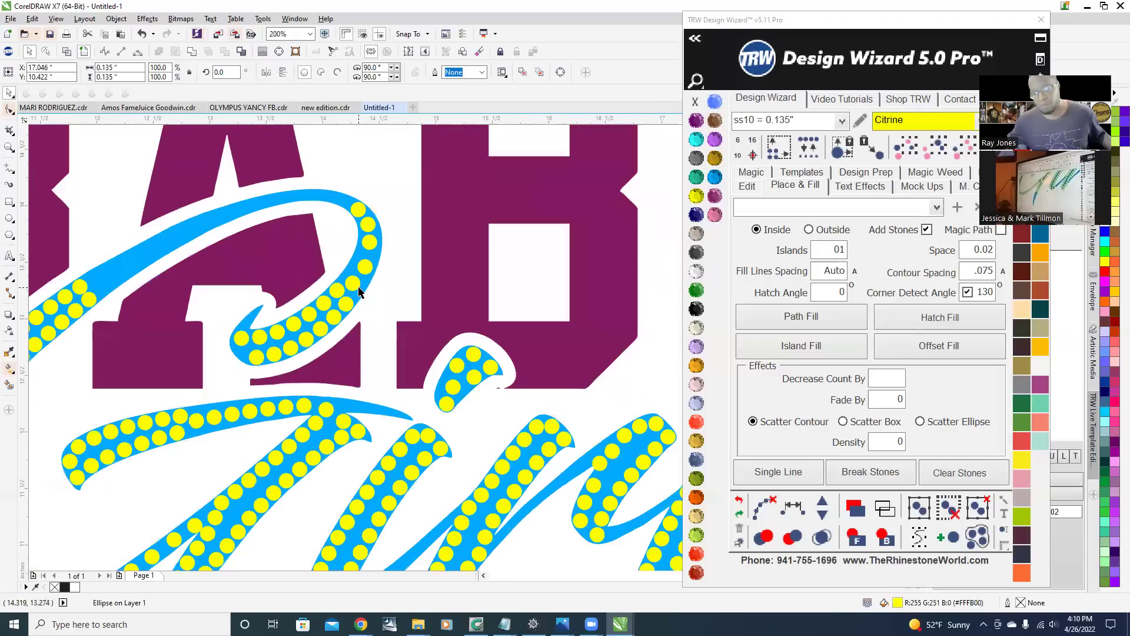
scroll(369, 228, up, 1)
scroll(362, 355, up, 2)
drag(305, 315, 345, 354)
- Shift the next two single-row stones up the bend of the G's hook slightly outward to smooth the line
click(405, 203)
drag(407, 203, 424, 208)
scroll(306, 358, down, 3)
scroll(318, 335, up, 2)
drag(313, 266, 320, 274)
scroll(330, 277, down, 2)
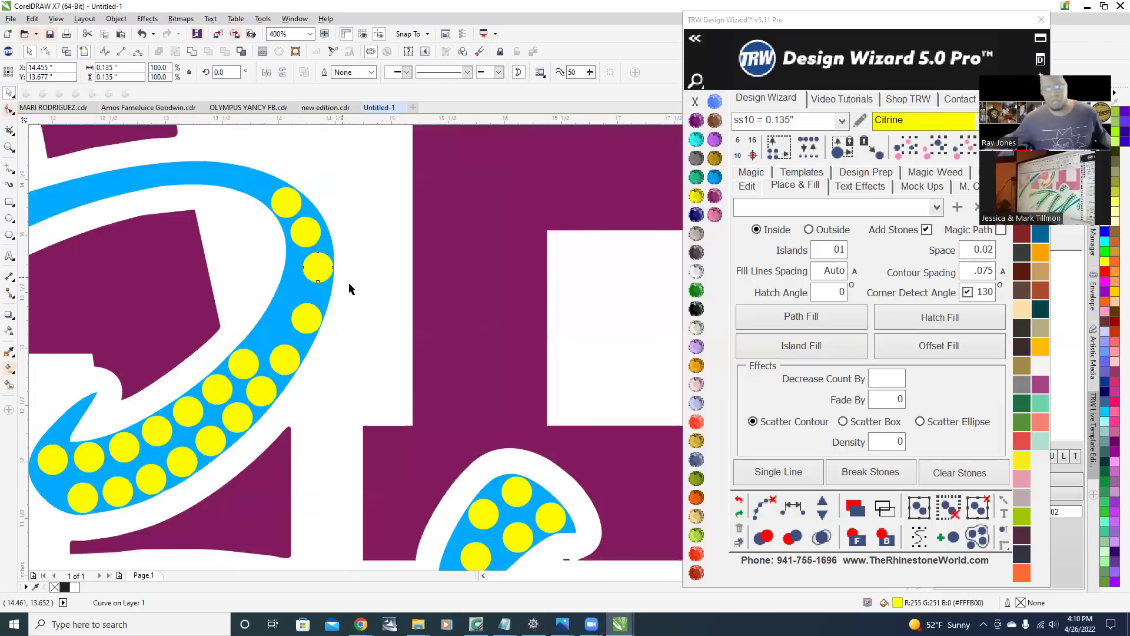
scroll(340, 231, down, 1)
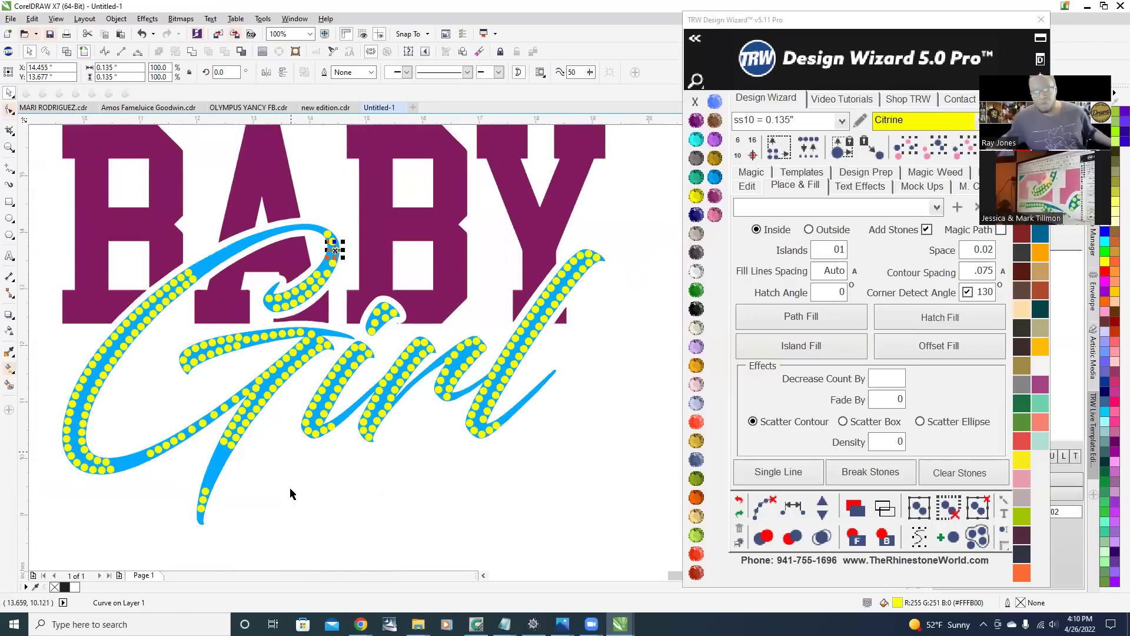
key(Escape)
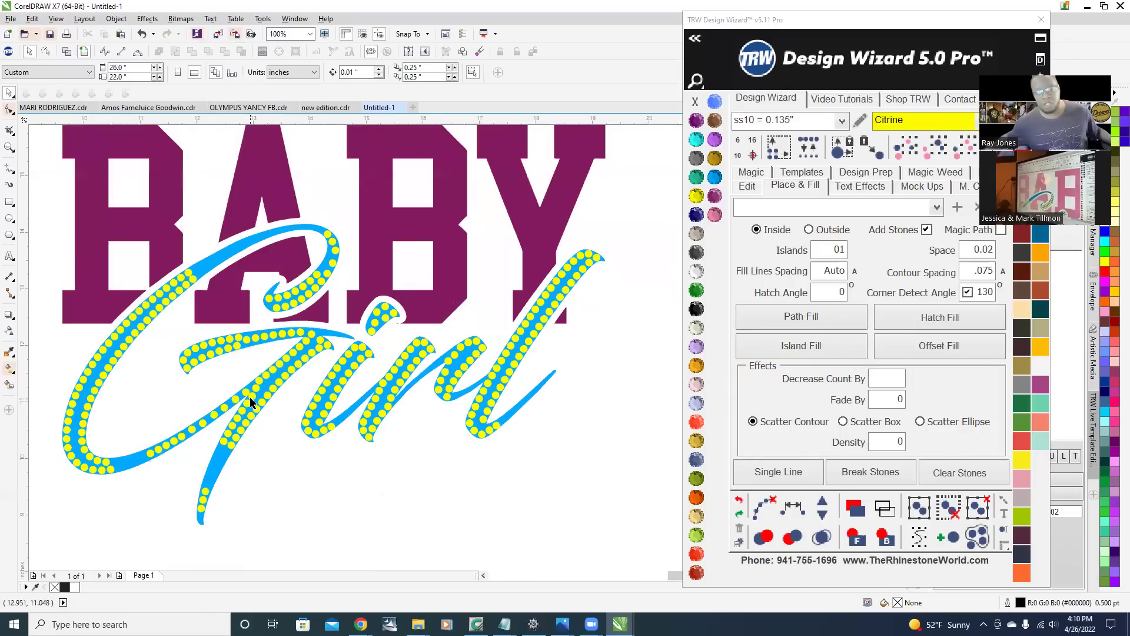
- Move the stone where the G's rising lower stroke meets its tail down along the rising stroke, closing the gap
scroll(249, 397, up, 3)
scroll(383, 366, down, 2)
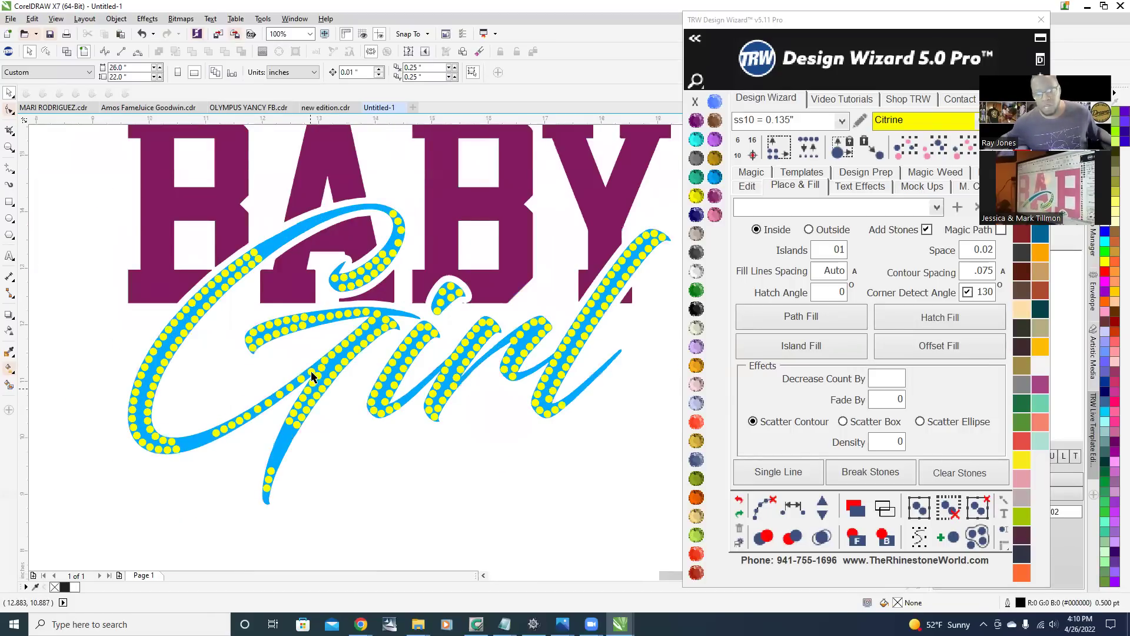
scroll(312, 377, up, 4)
click(353, 356)
drag(342, 349, 280, 399)
scroll(341, 348, up, 1)
scroll(280, 398, down, 1)
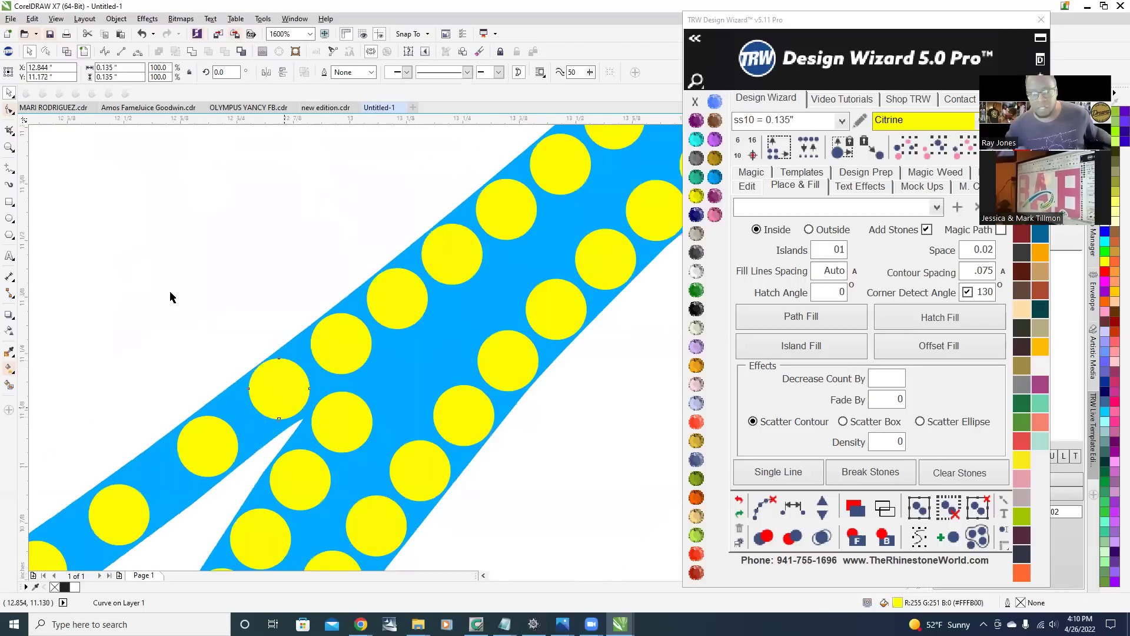
scroll(522, 290, down, 3)
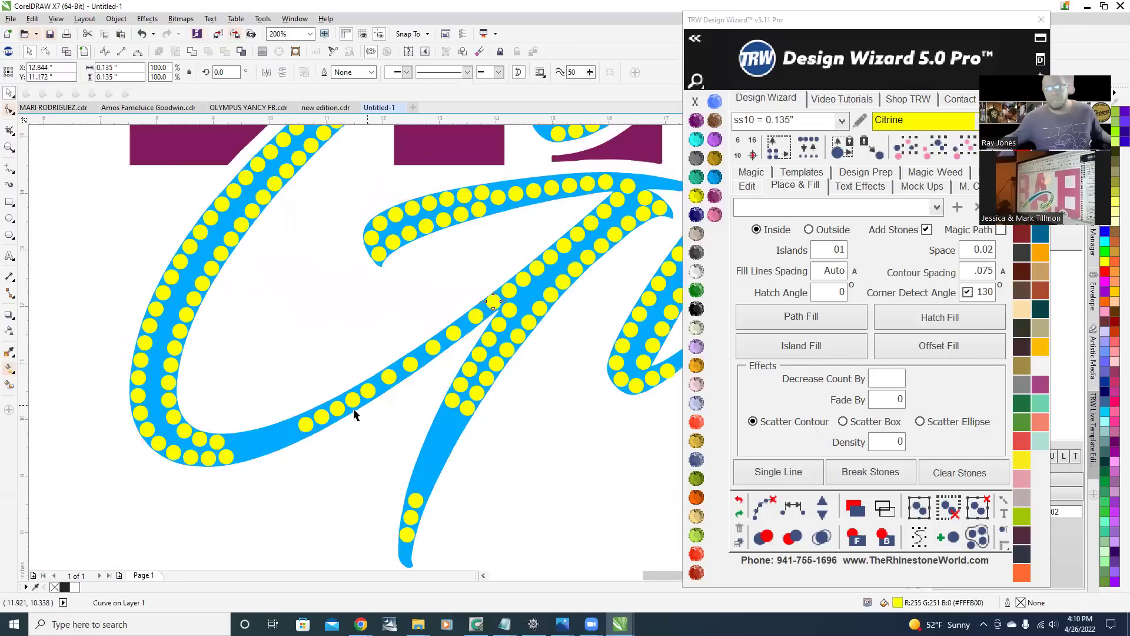
scroll(354, 414, down, 2)
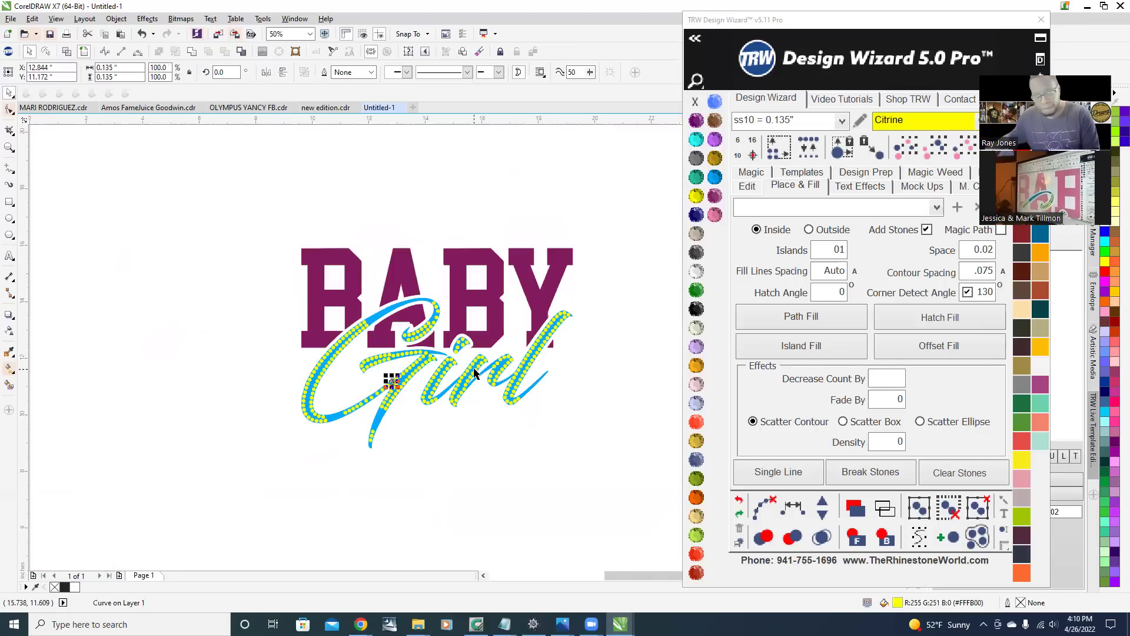
scroll(514, 365, up, 1)
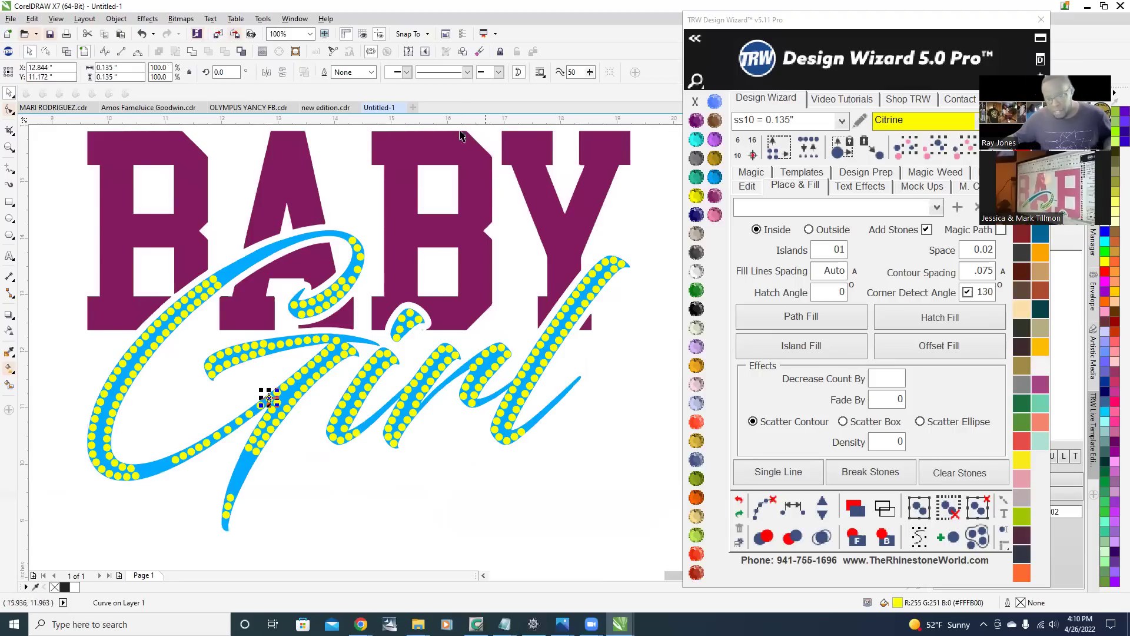
click(47, 483)
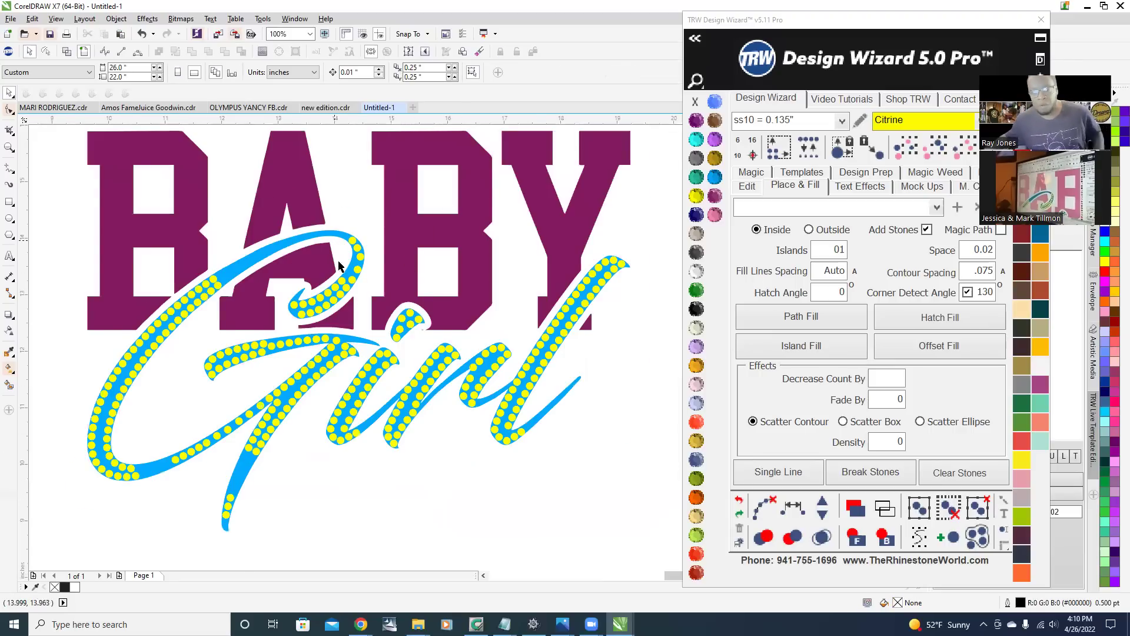
- Move the end stone of the G's hook lower in the rounded tip and add another stone above it
scroll(336, 256, up, 1)
scroll(348, 328, up, 1)
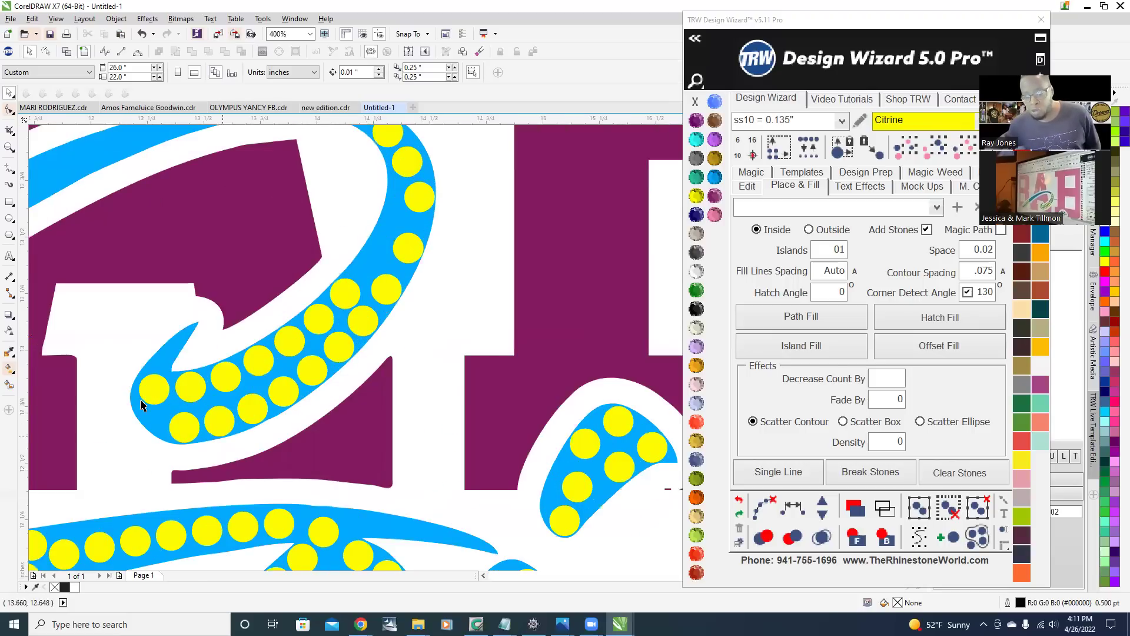
scroll(127, 411, up, 1)
drag(176, 372, 176, 405)
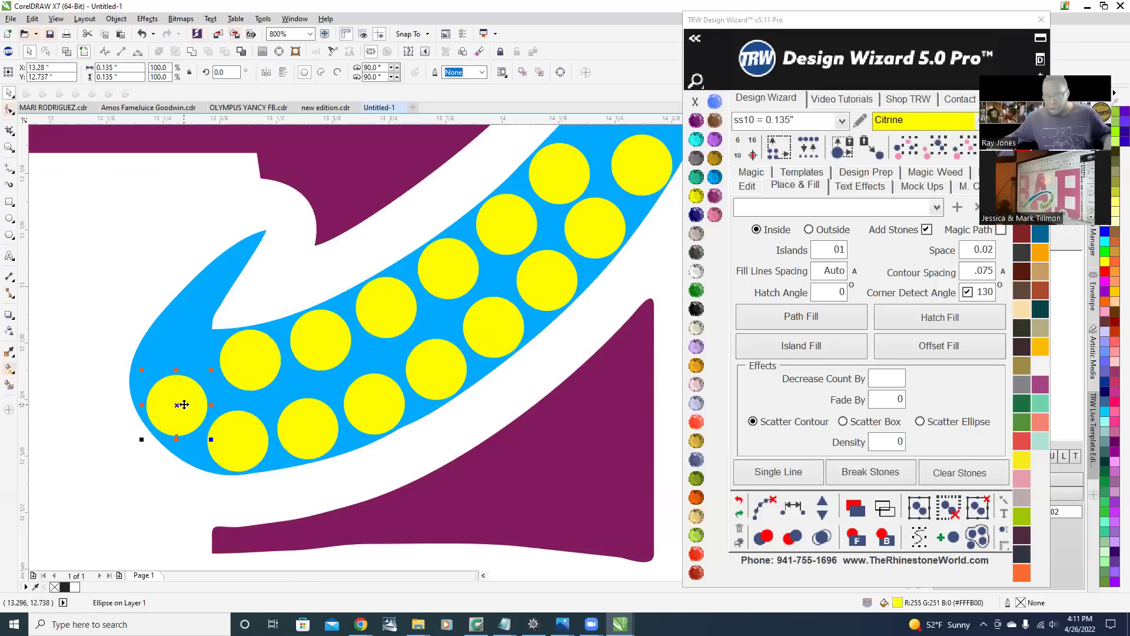
mouse_move(182, 404)
mouse_down()
mouse_move(150, 355)
mouse_move(155, 315)
mouse_move(192, 331)
mouse_move(158, 329)
mouse_move(198, 325)
mouse_move(169, 417)
mouse_move(177, 410)
mouse_up()
scroll(219, 370, down, 1)
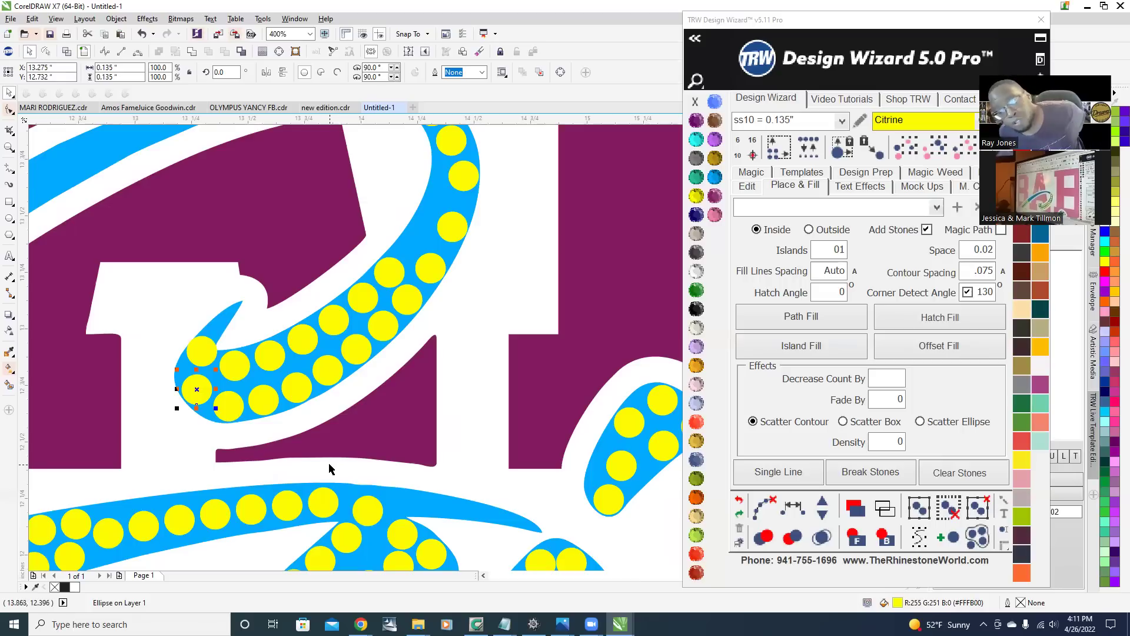
- Check the stone spacing across the Girl lettering, looking closely at the G's hook and the neighbouring strokes
scroll(307, 439, down, 5)
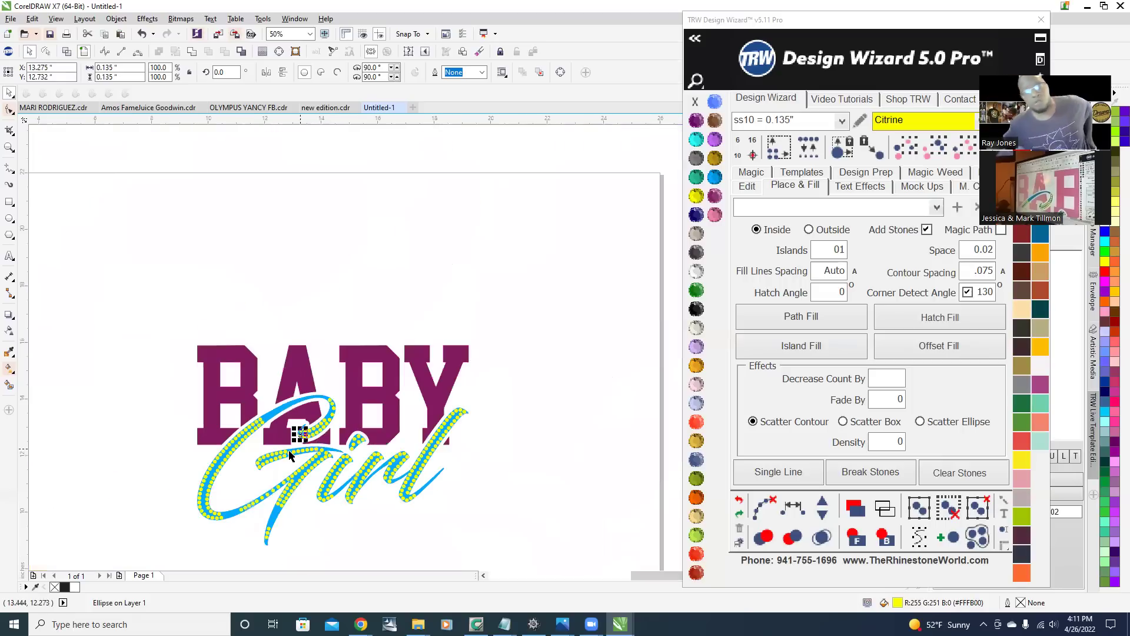
scroll(308, 454, up, 5)
scroll(283, 465, up, 3)
scroll(285, 462, down, 3)
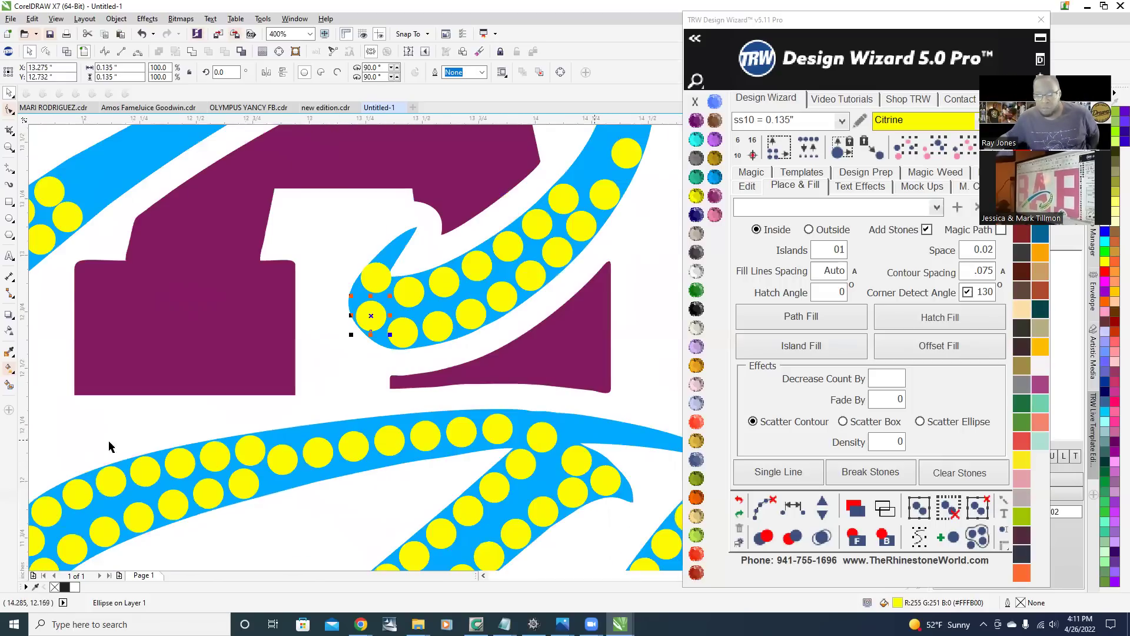
scroll(206, 451, down, 1)
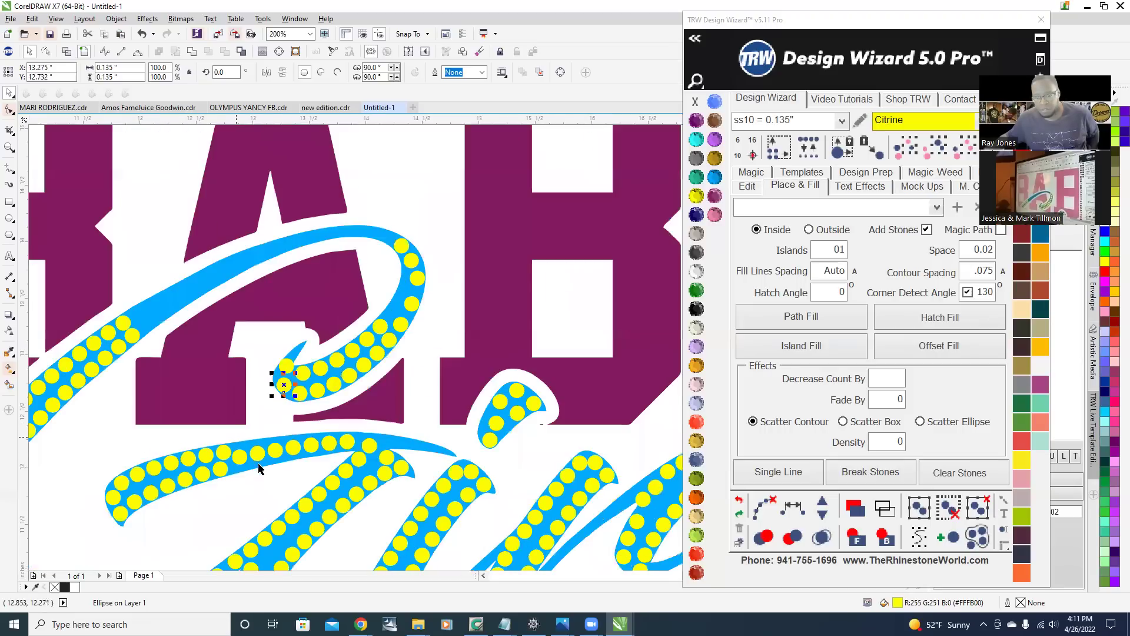
scroll(302, 380, up, 1)
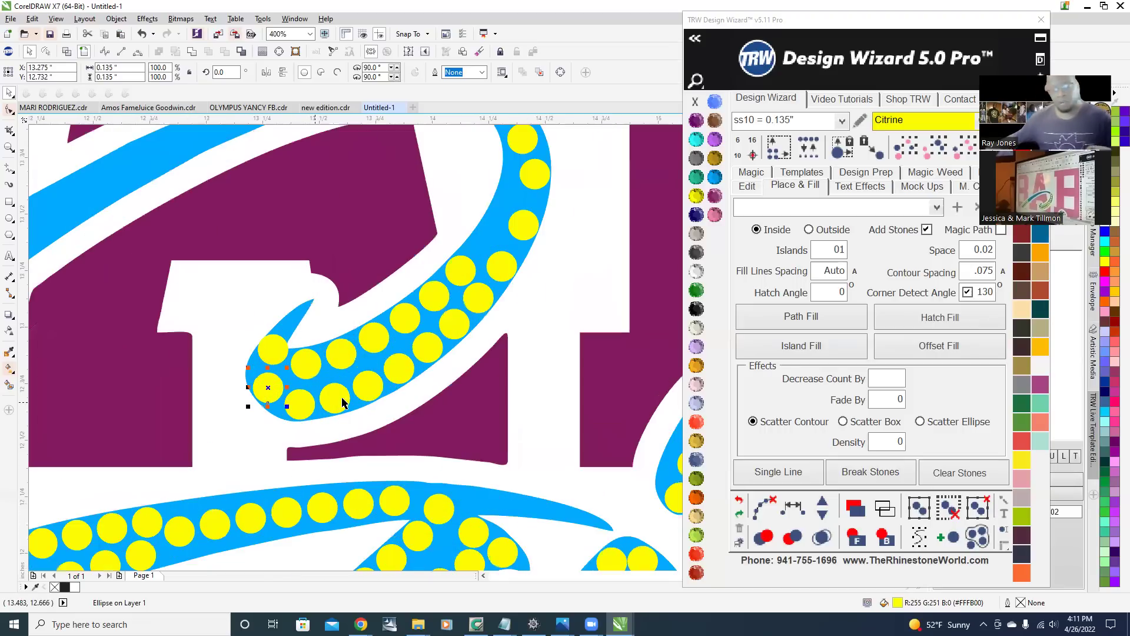
click(563, 293)
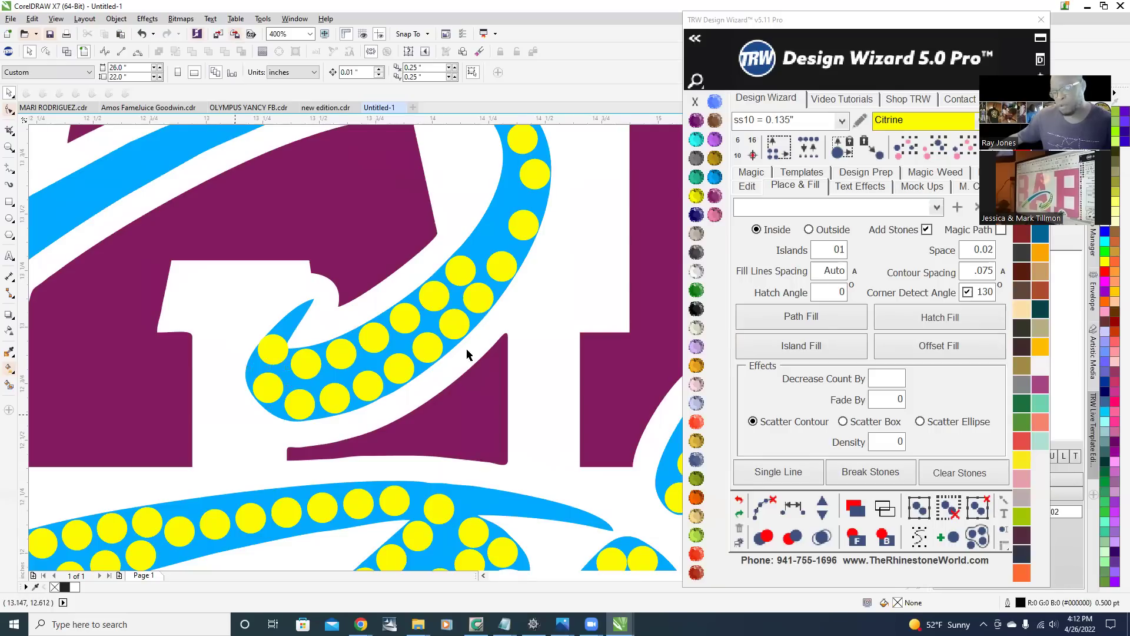
scroll(489, 329, down, 2)
scroll(490, 302, up, 1)
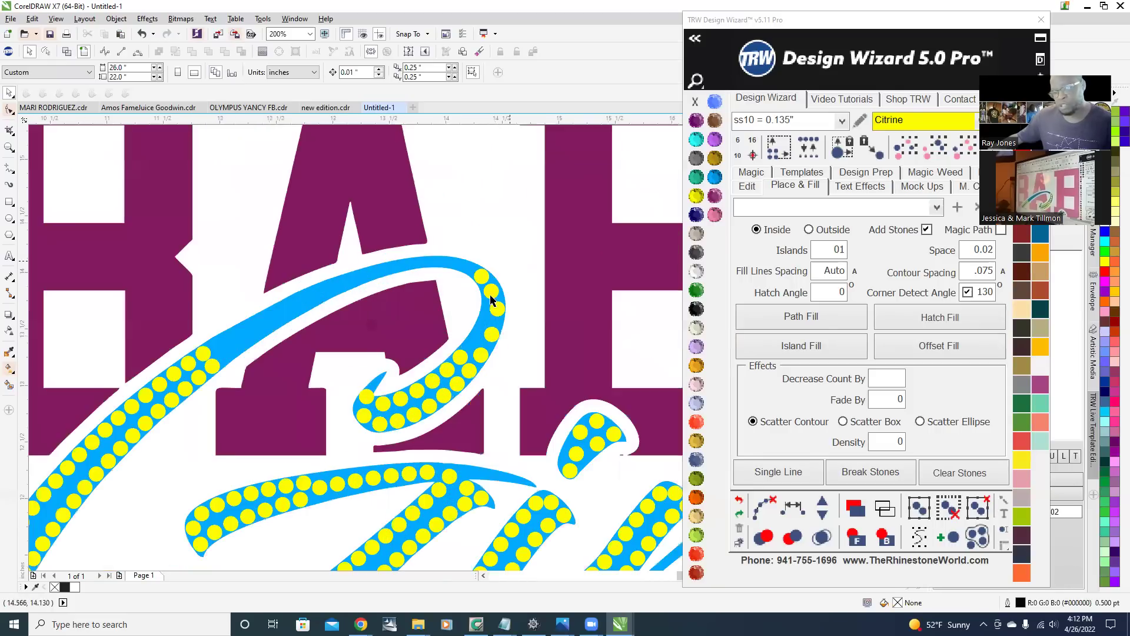
- Respace equally the six outer stones running up the bend of the G's hook to its upper end stone
scroll(469, 372, up, 1)
click(469, 370)
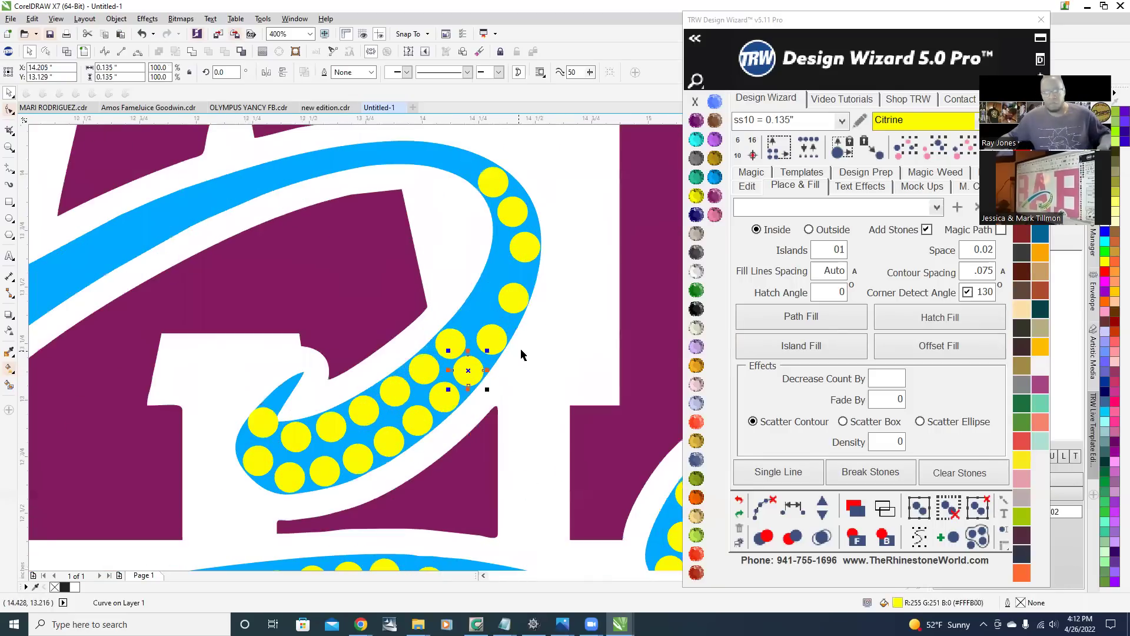
shift+click(493, 334)
shift+click(514, 297)
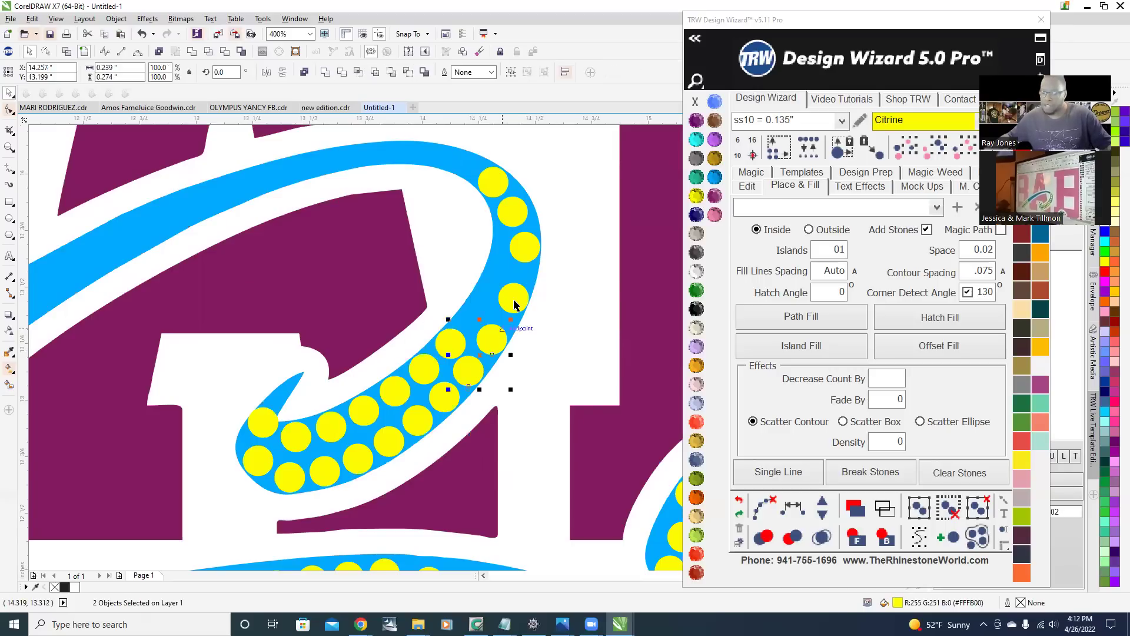
shift+click(529, 246)
shift+click(498, 185)
shift+click(495, 181)
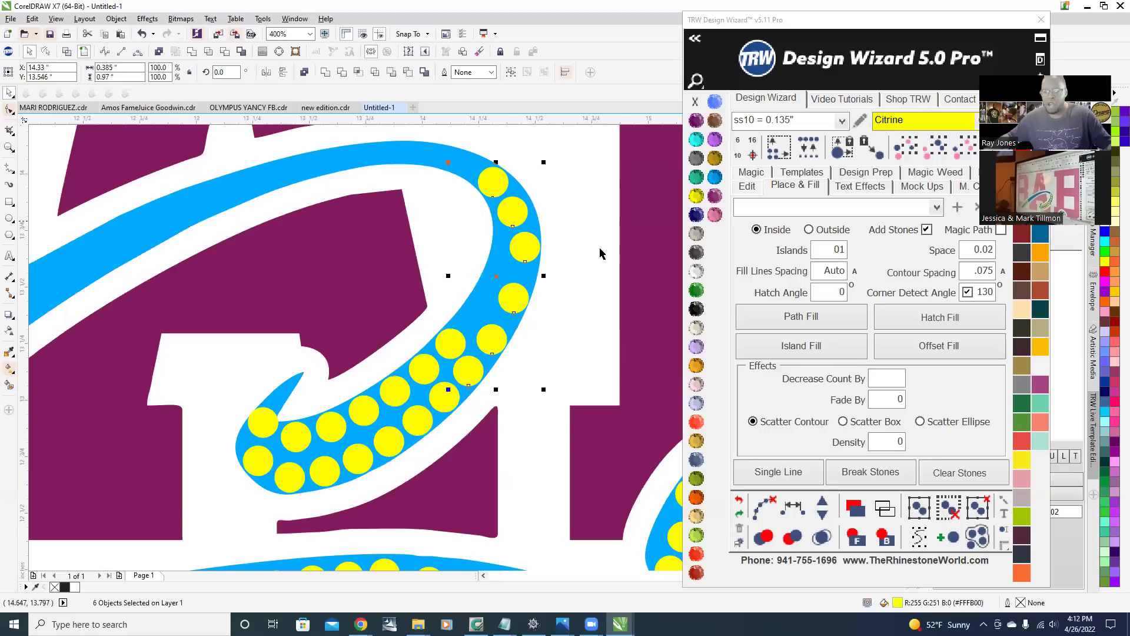
scroll(600, 253, down, 2)
scroll(595, 233, up, 2)
scroll(536, 346, down, 1)
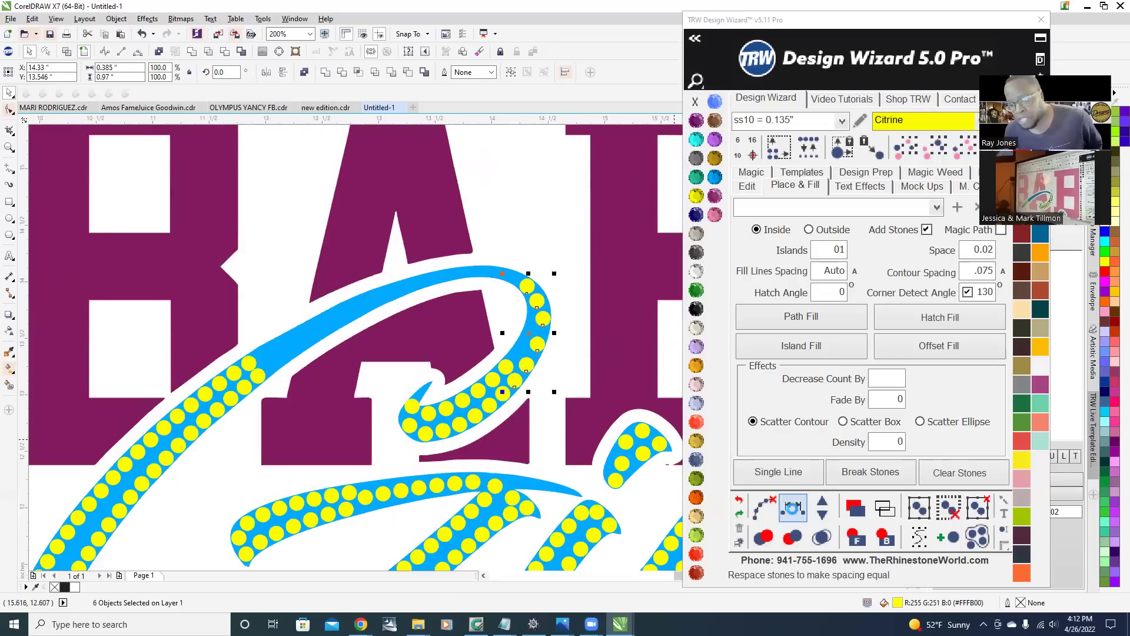
click(792, 509)
- Add one stone to the respaced row in the bend of the G's hook and clear its guide path
scroll(543, 367, up, 1)
scroll(543, 368, up, 1)
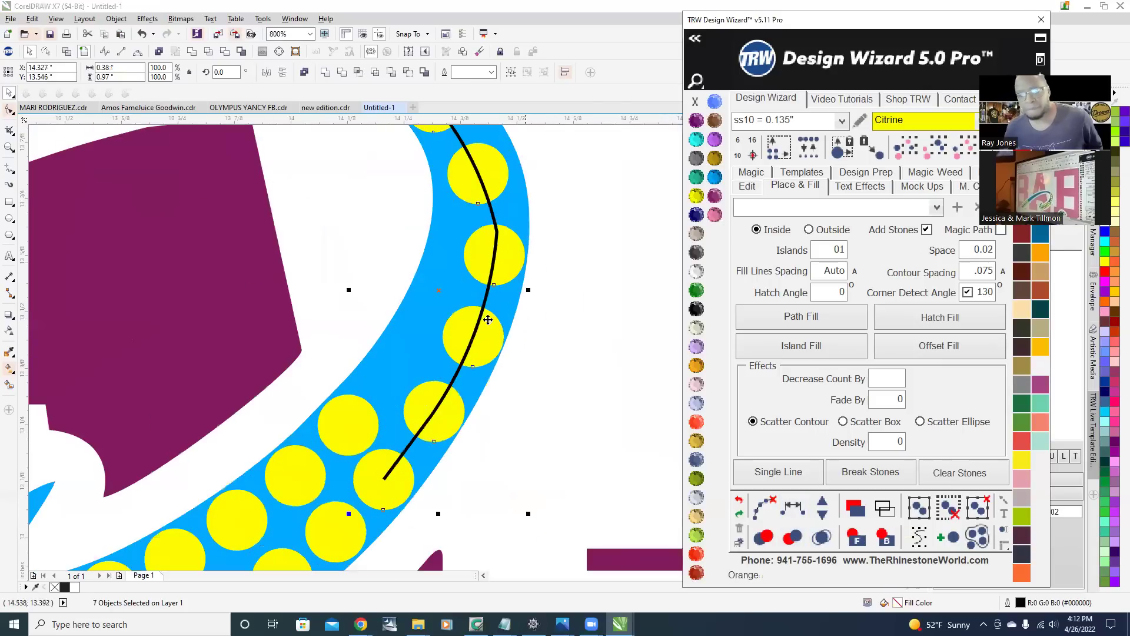
scroll(438, 361, down, 1)
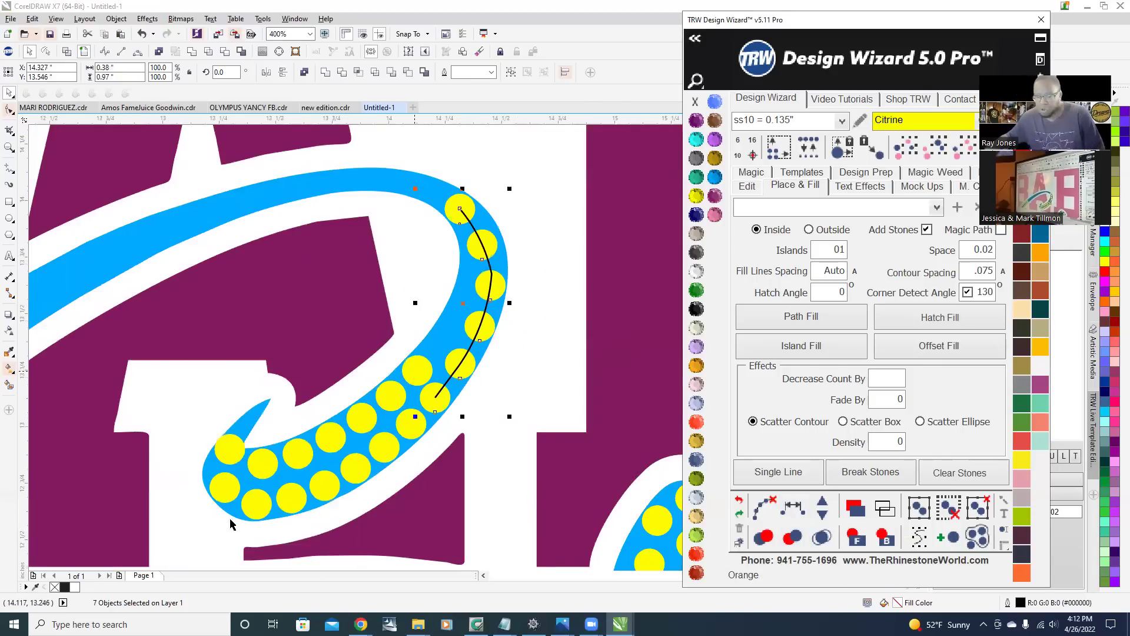
click(822, 504)
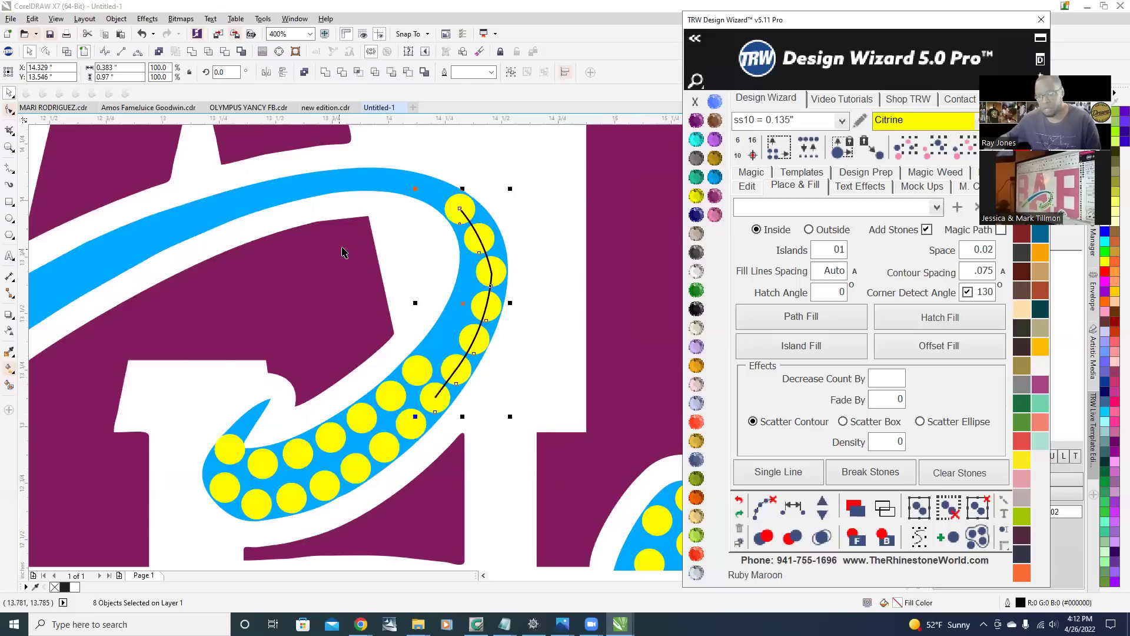
scroll(343, 252, down, 3)
scroll(439, 290, up, 2)
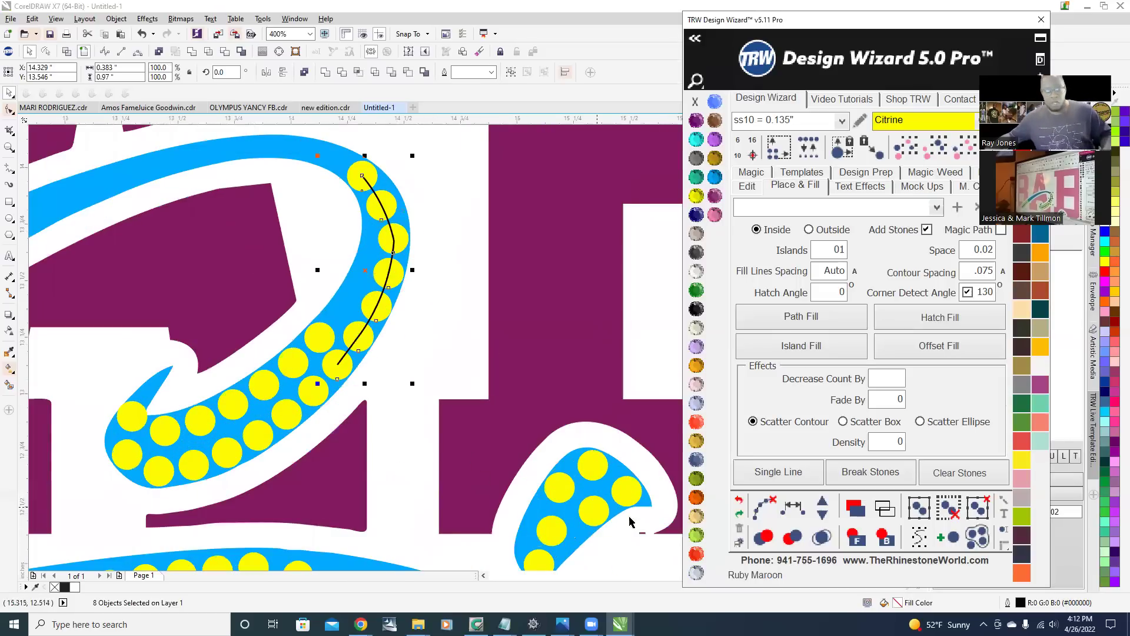
click(763, 508)
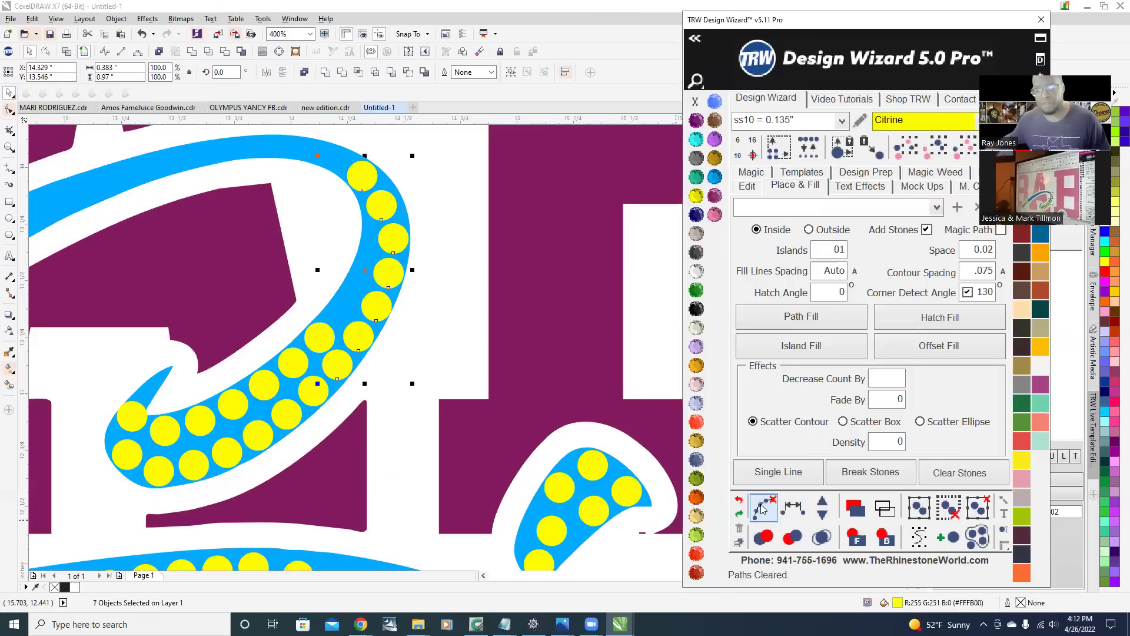
click(436, 226)
- Create a respacing path between the hook's upper end stone and the end stone of the G's long stroke, across the empty top curve
scroll(436, 226, down, 2)
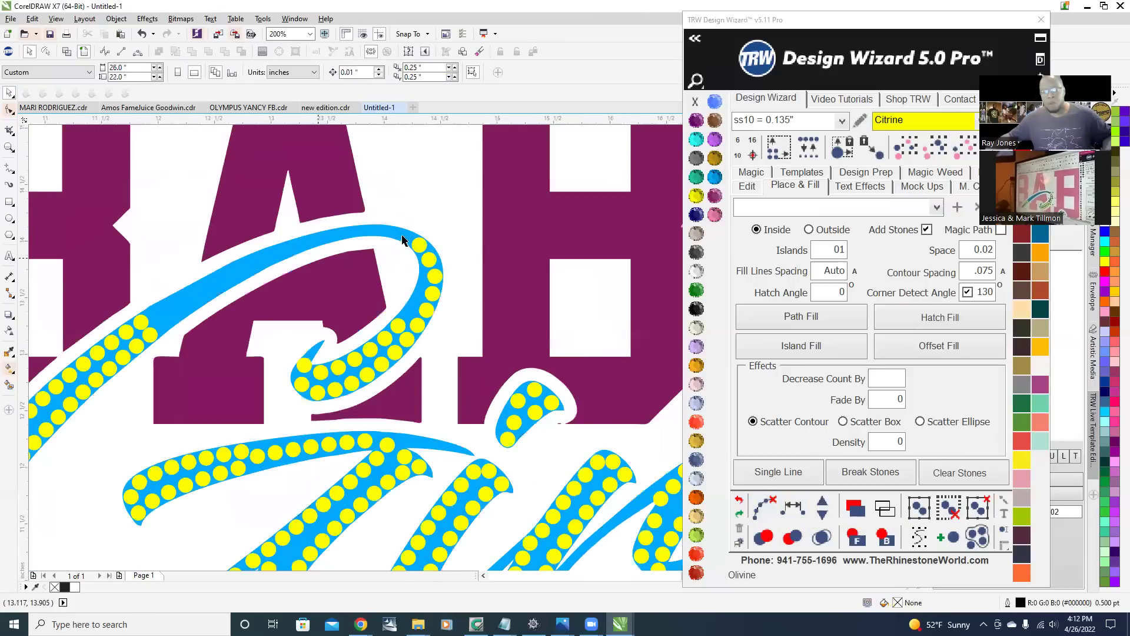
scroll(426, 210, up, 2)
scroll(500, 226, up, 1)
scroll(450, 210, down, 2)
scroll(493, 219, up, 1)
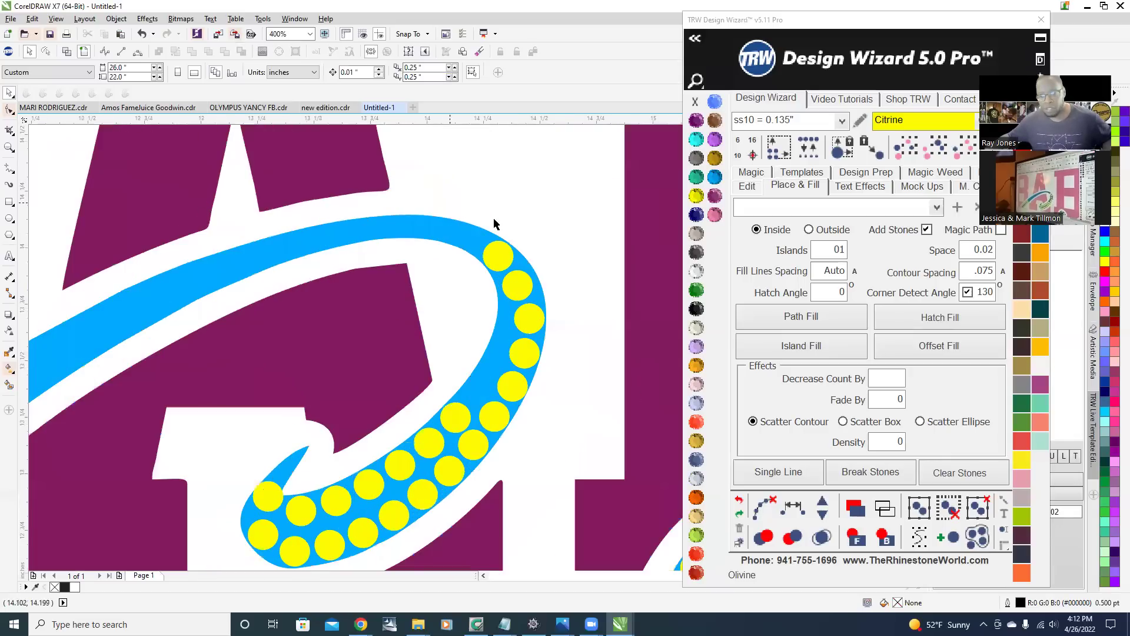
scroll(533, 251, down, 1)
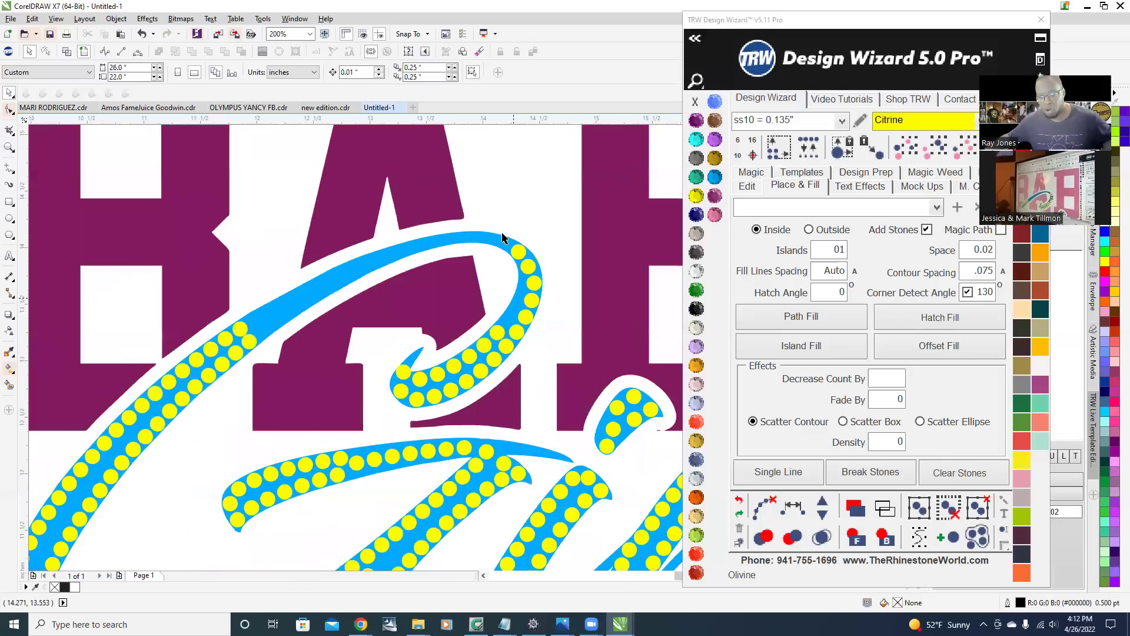
scroll(518, 252, up, 1)
scroll(518, 252, down, 1)
click(518, 250)
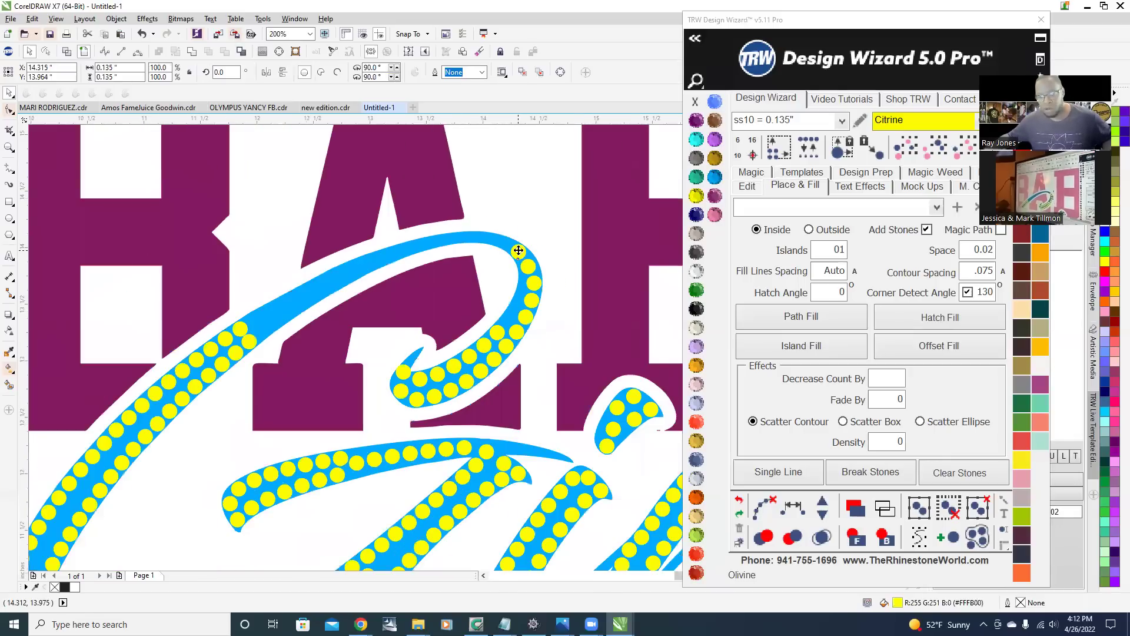
shift+click(238, 328)
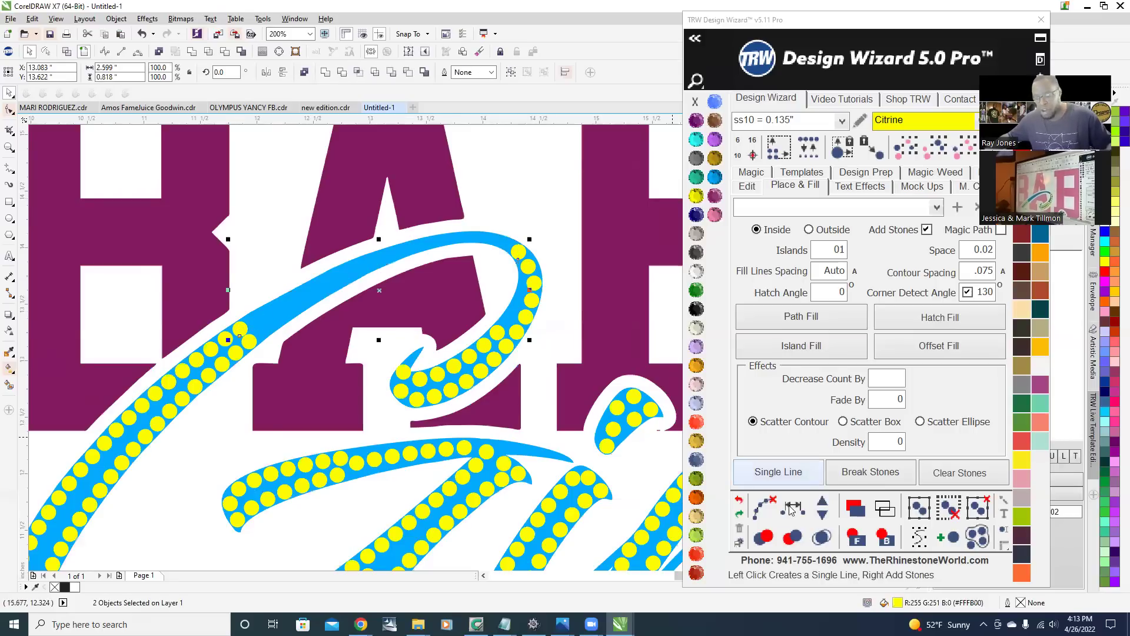
click(791, 507)
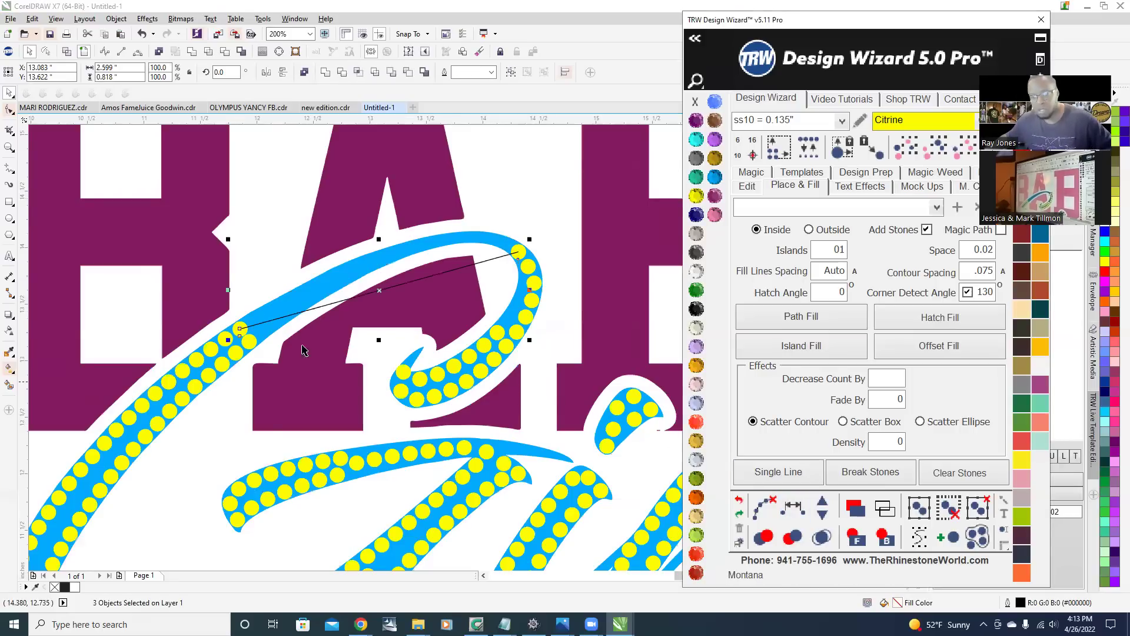